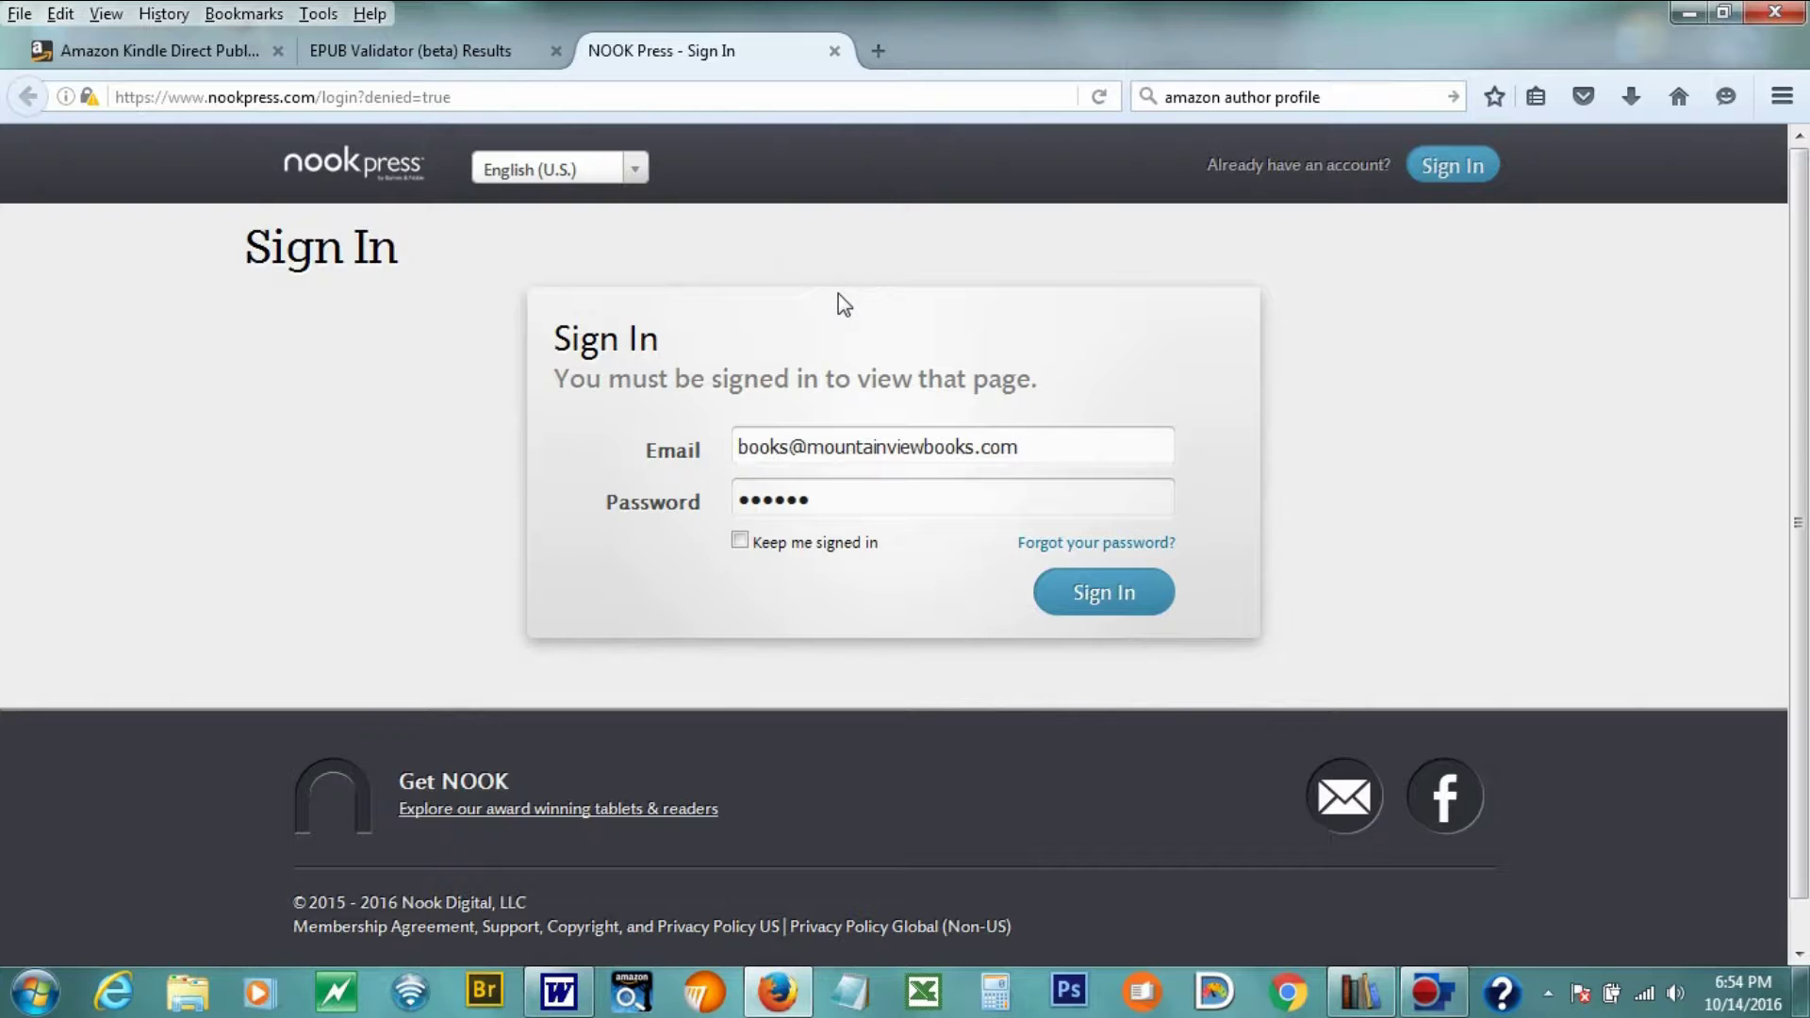
# - Sign in to the account and create a new project named What I Wish I Knew When I Bought My First Horse
pyautogui.click(1111, 604)
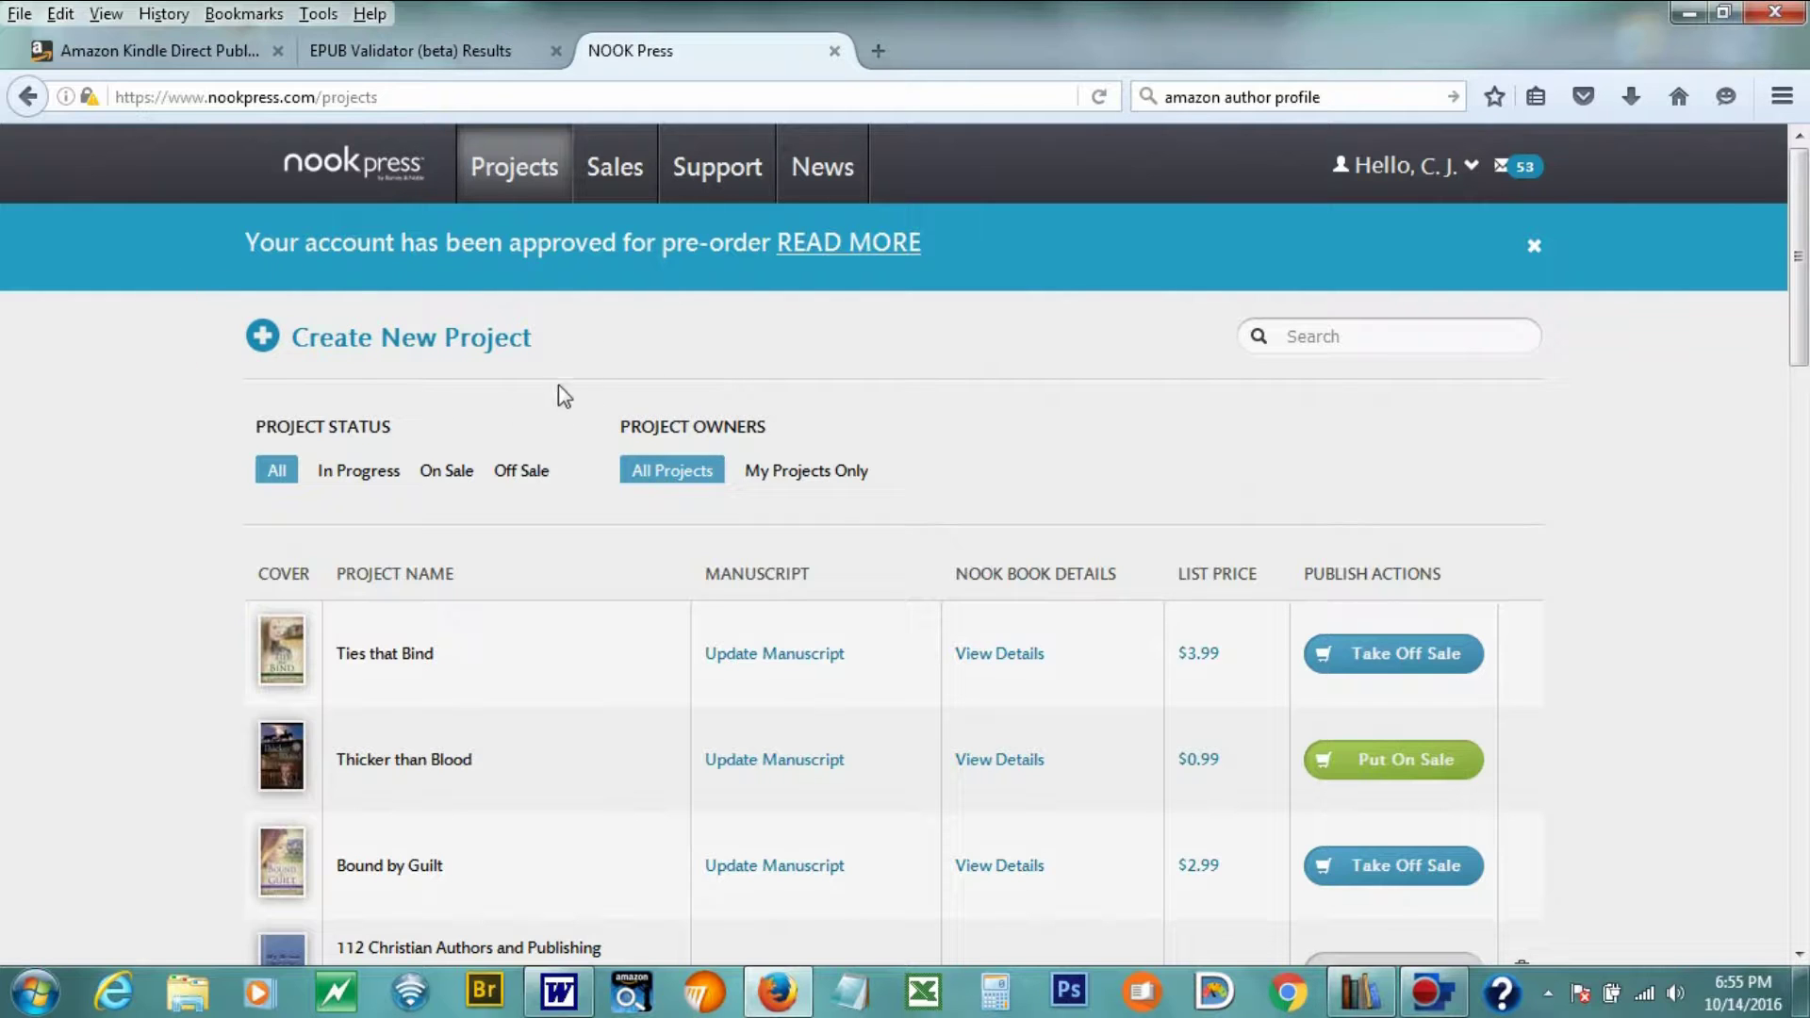
pyautogui.click(462, 345)
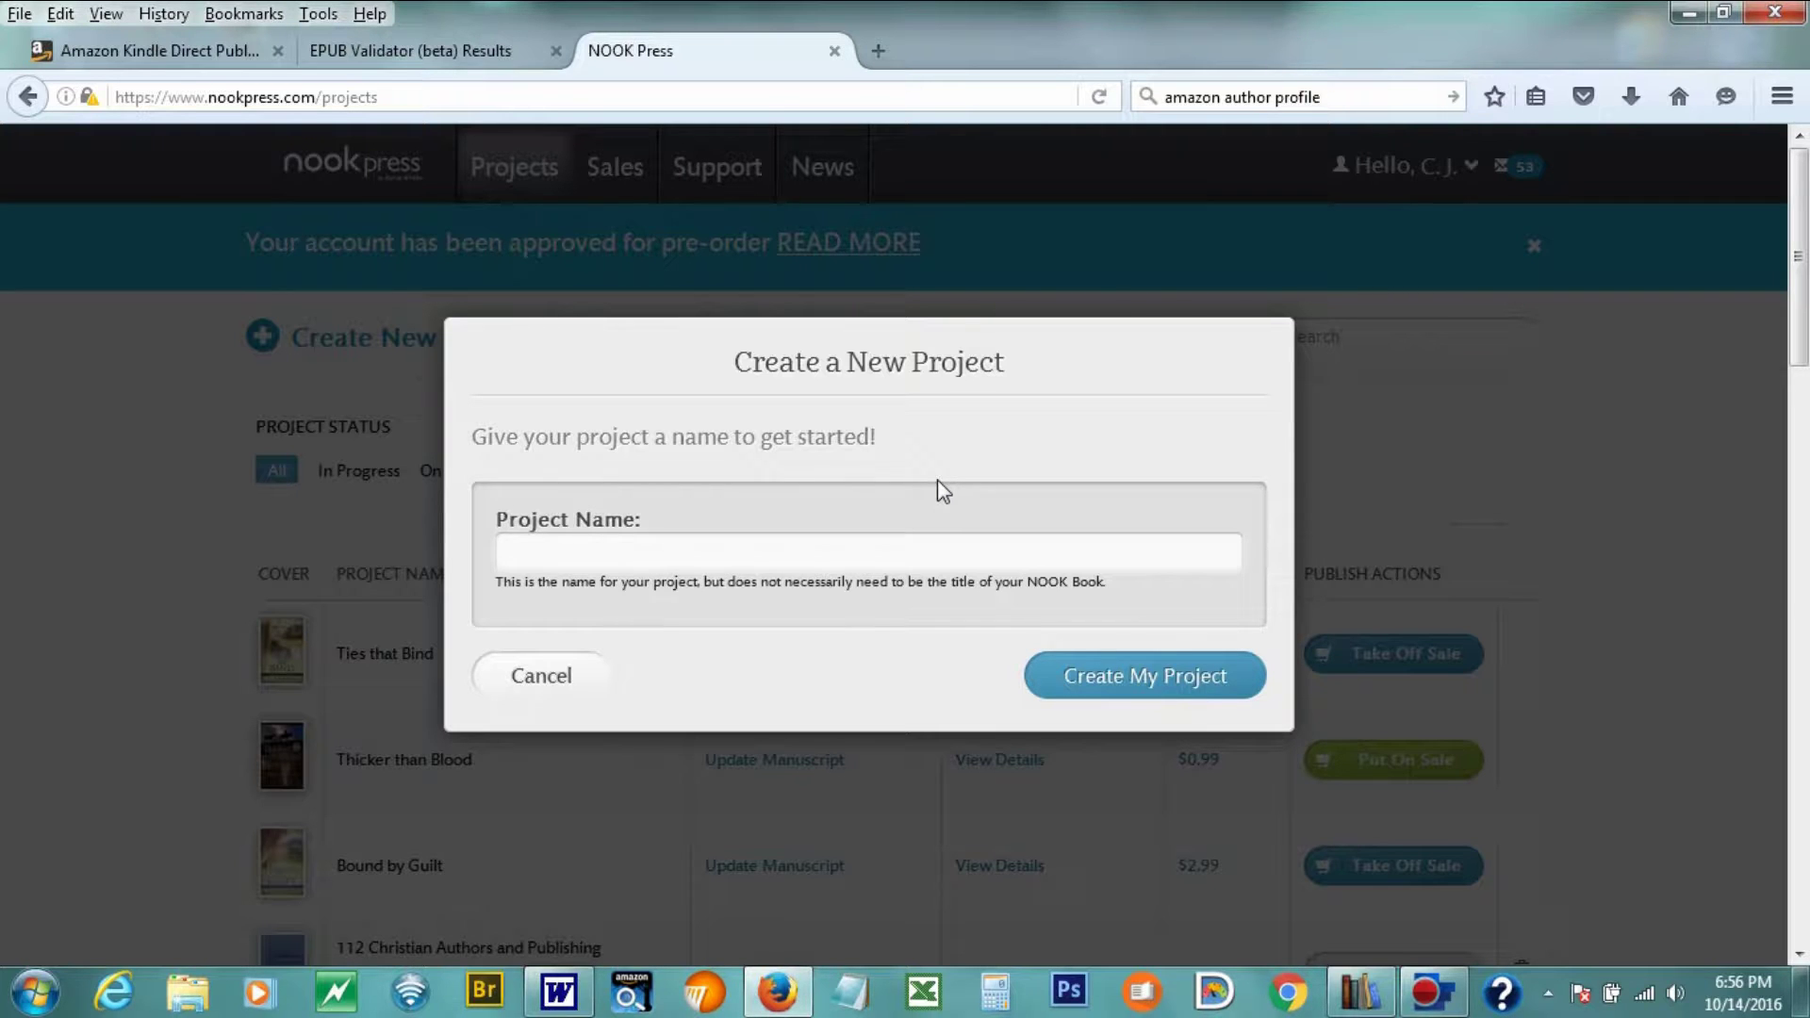
pyautogui.write('What I Wish I Would')
pyautogui.press('BackSpace')
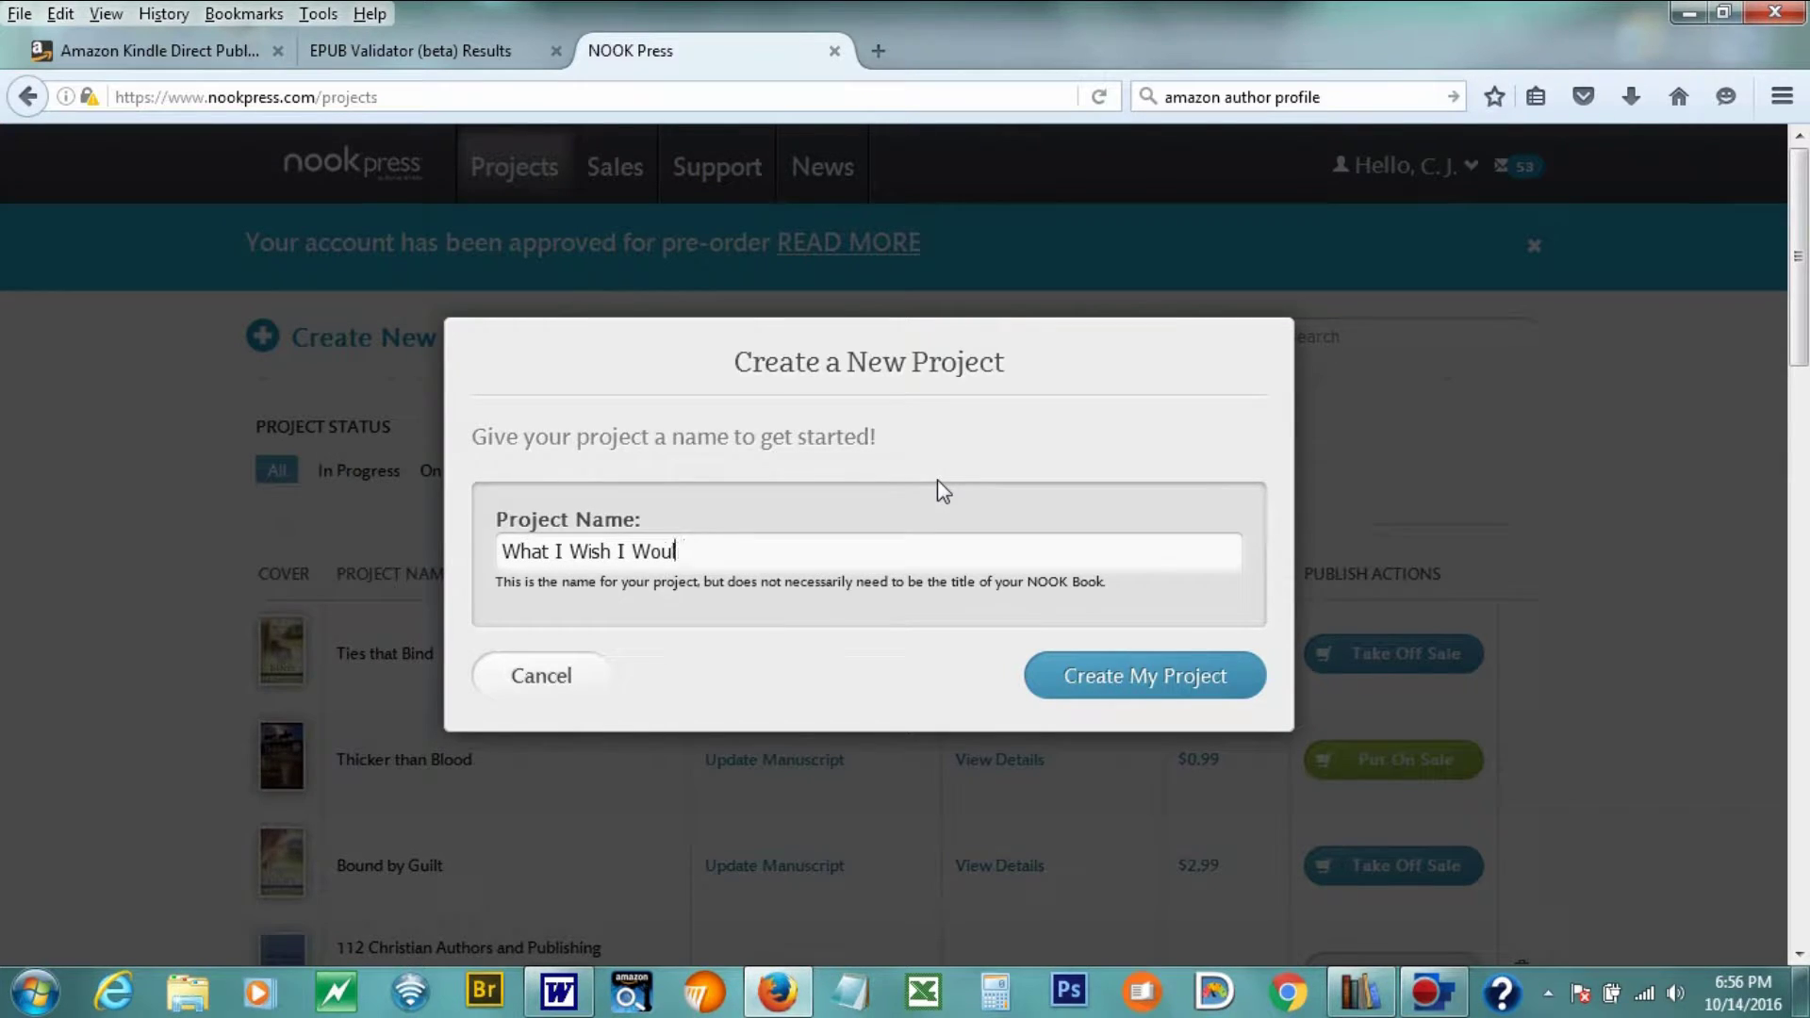
pyautogui.press('BackSpace')
pyautogui.press('BackSpace')
pyautogui.press('BackSpace')
pyautogui.press('BackSpace')
pyautogui.press('BackSpace')
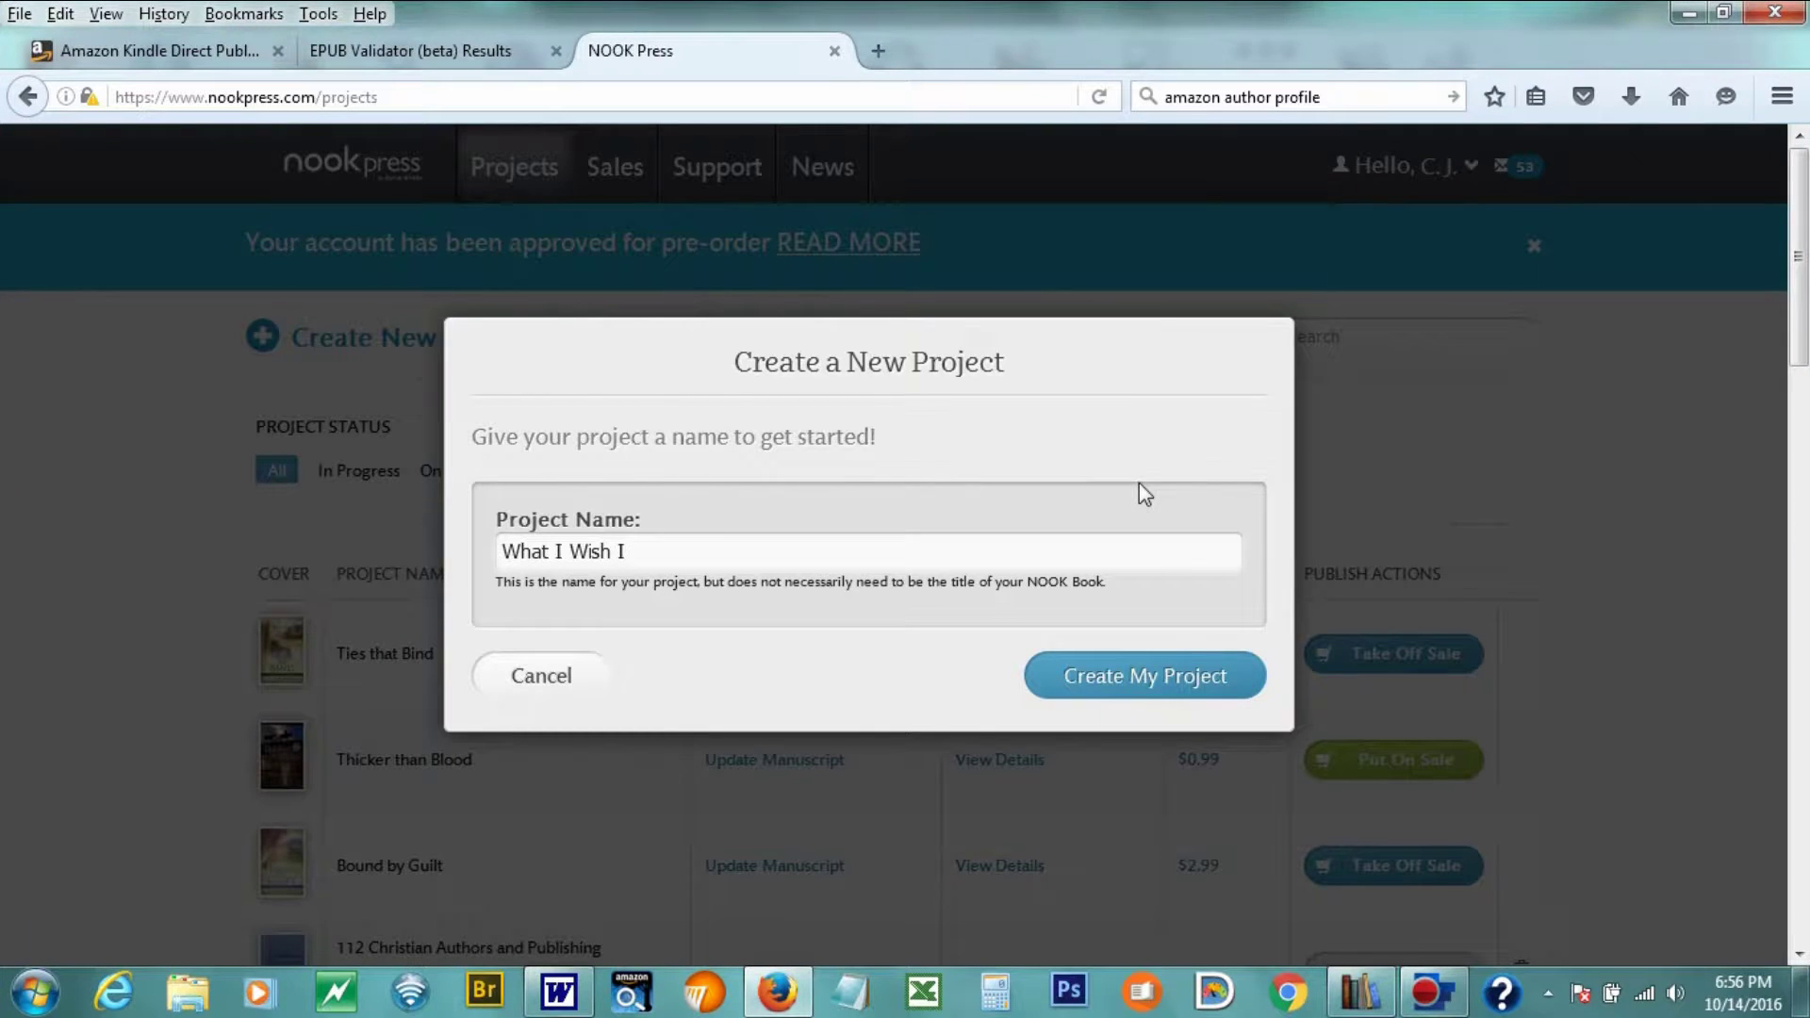
pyautogui.write('Knew When I Bought My First ')
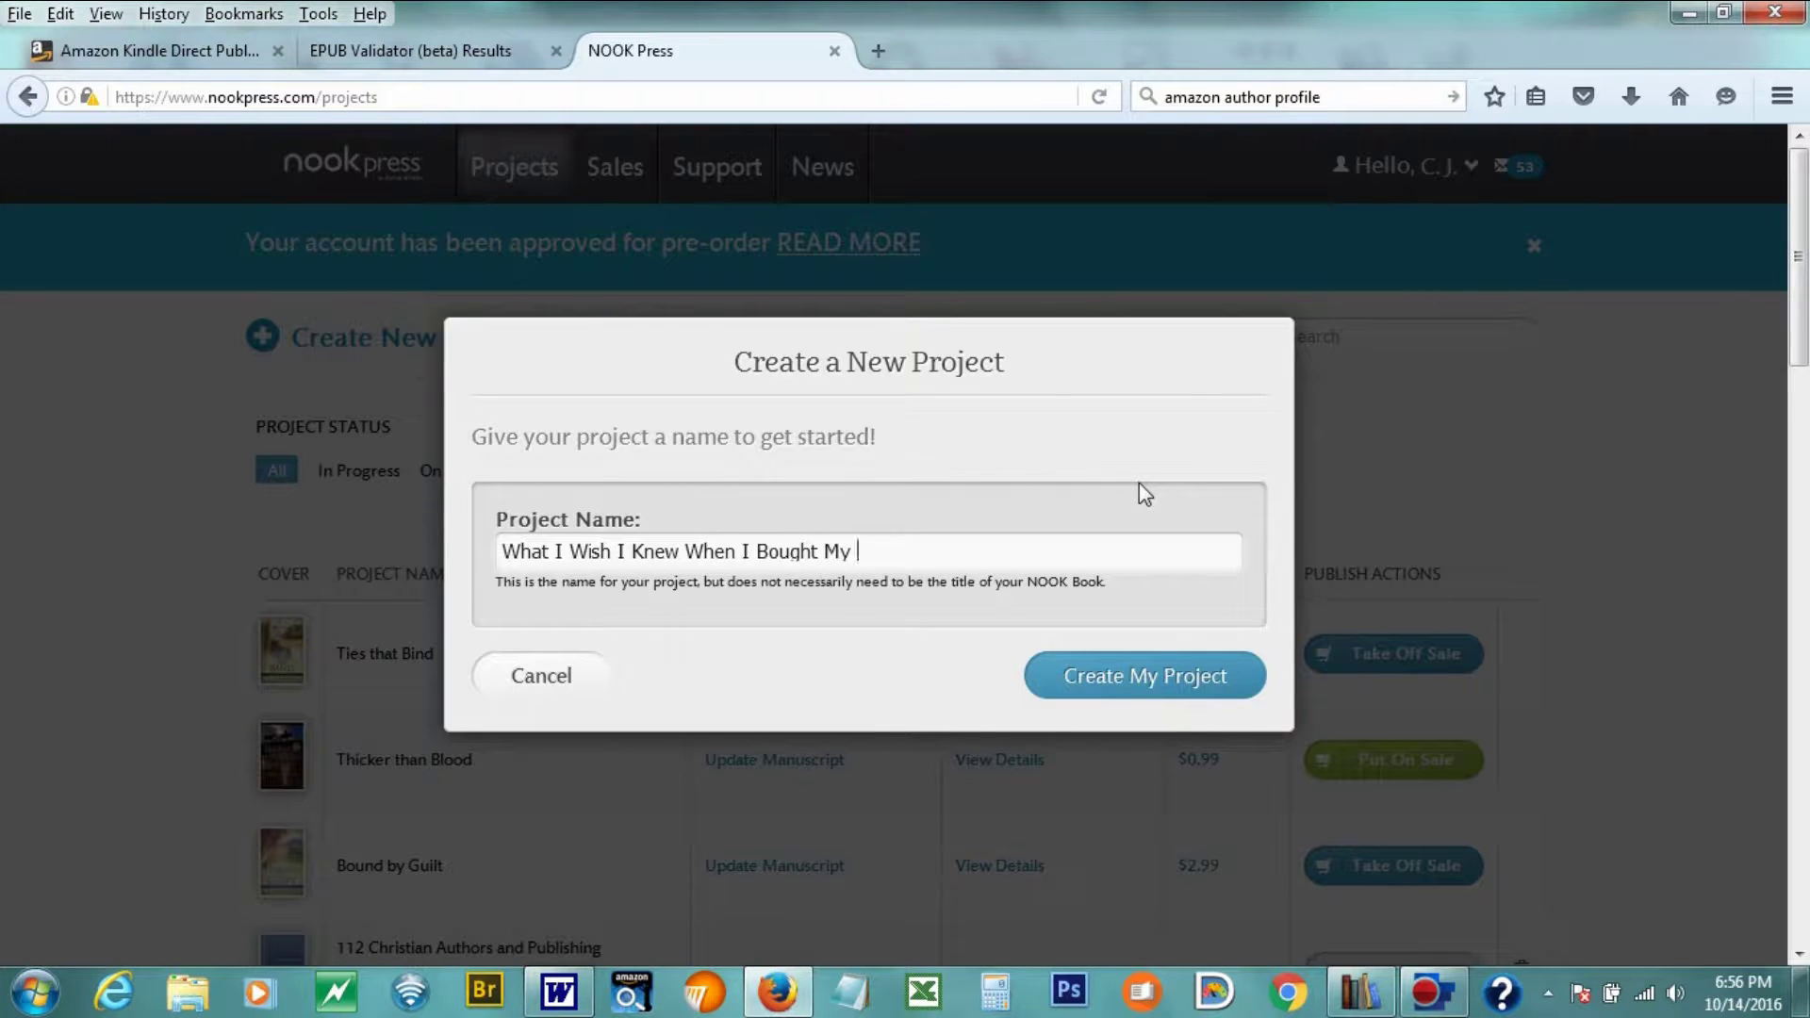
pyautogui.write('Horse')
pyautogui.click(1144, 689)
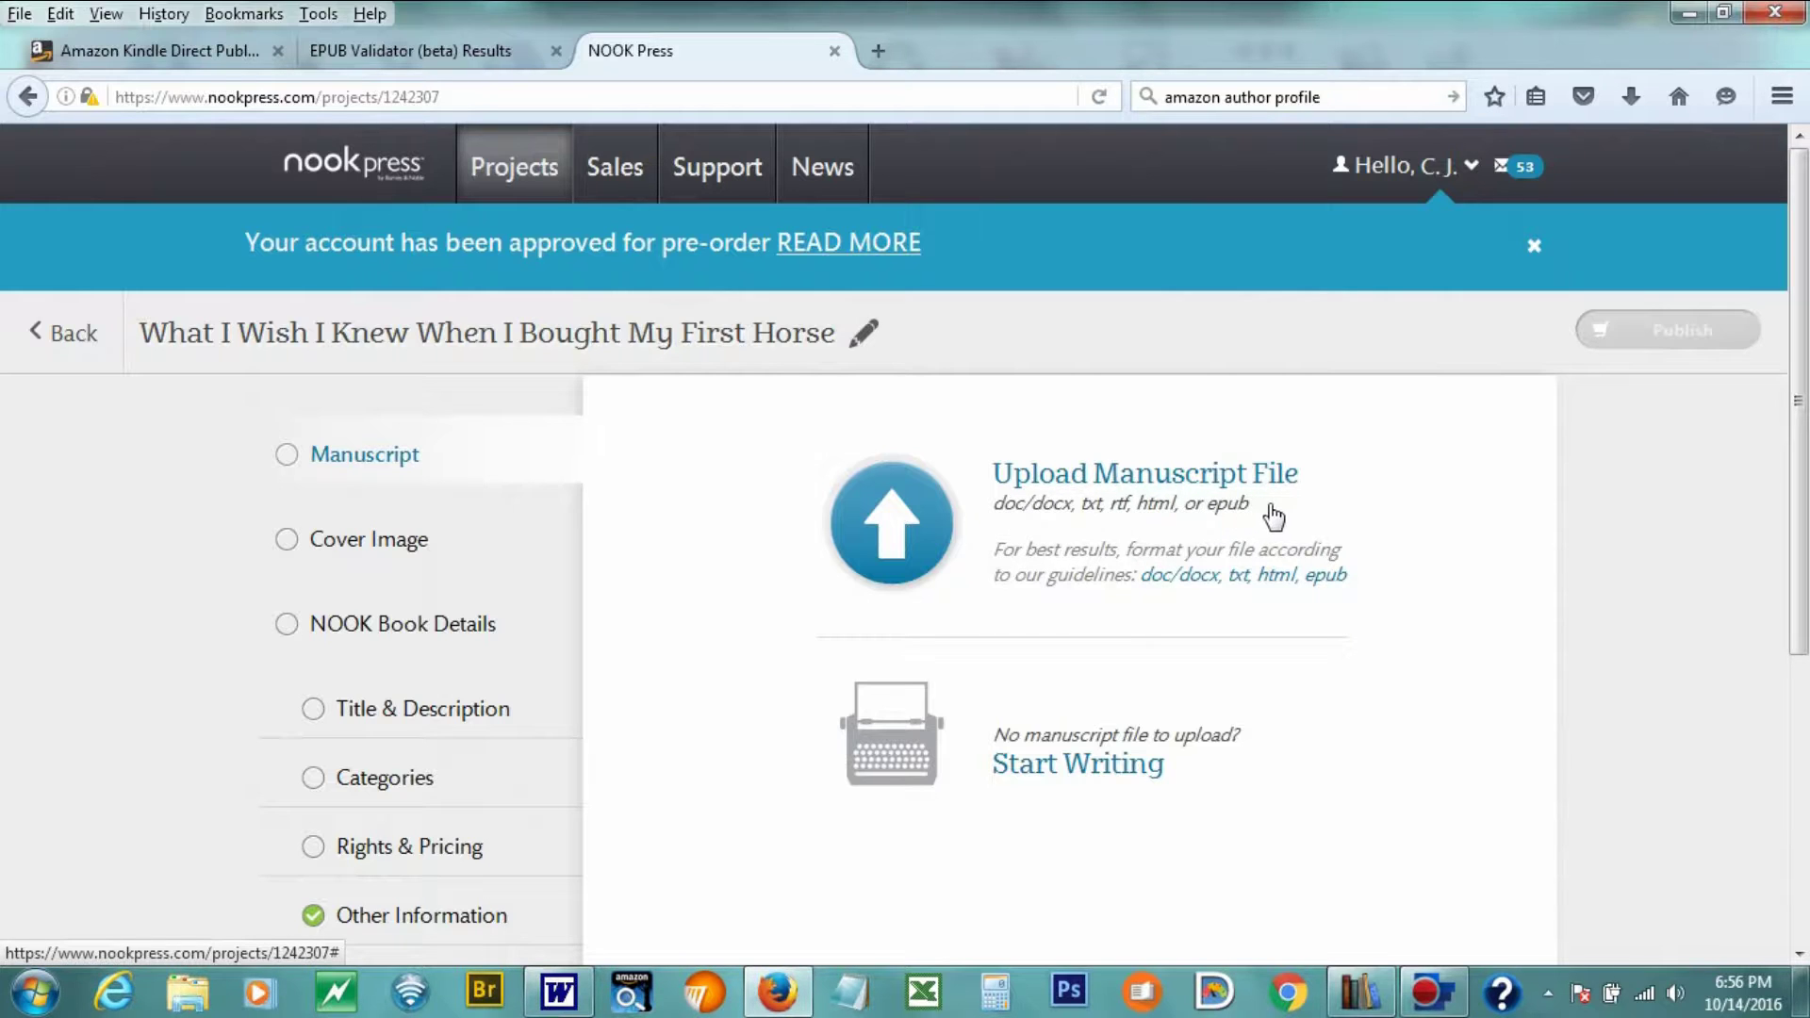
# - Start the manuscript upload for the new project and bring up its file chooser
pyautogui.click(1100, 471)
pyautogui.scroll(-3, 1098, 558)
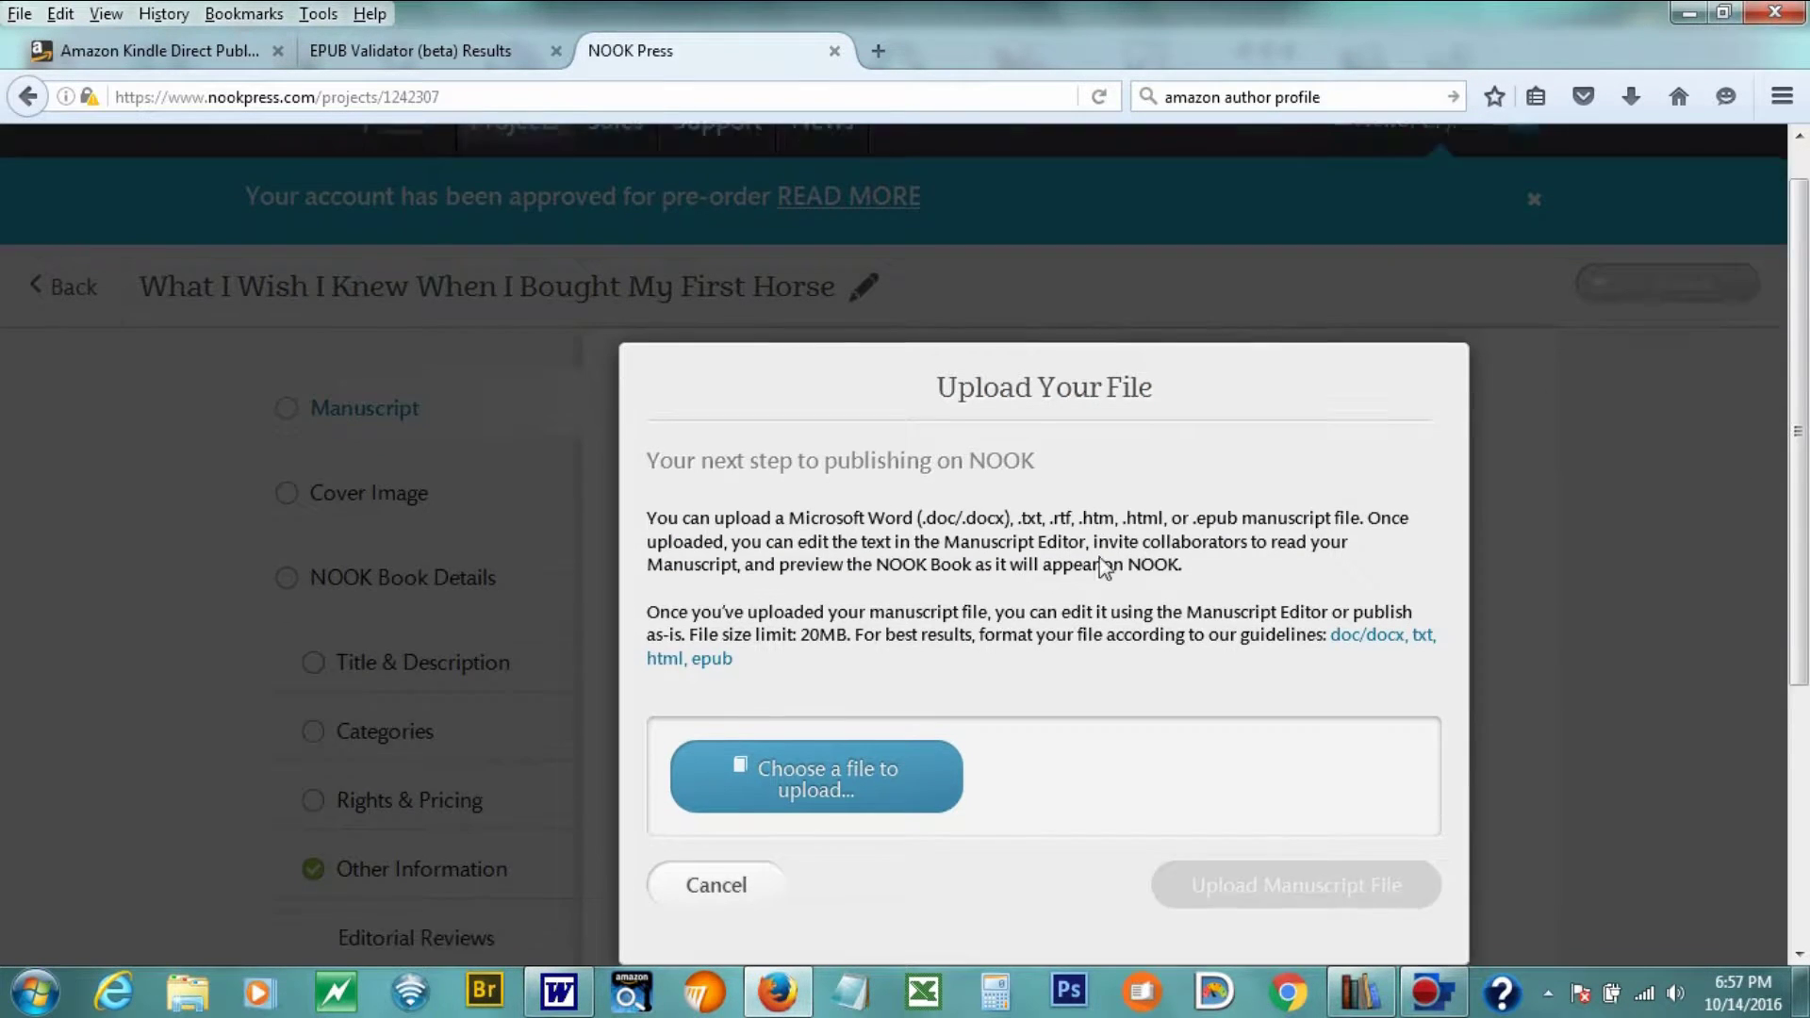
pyautogui.click(840, 677)
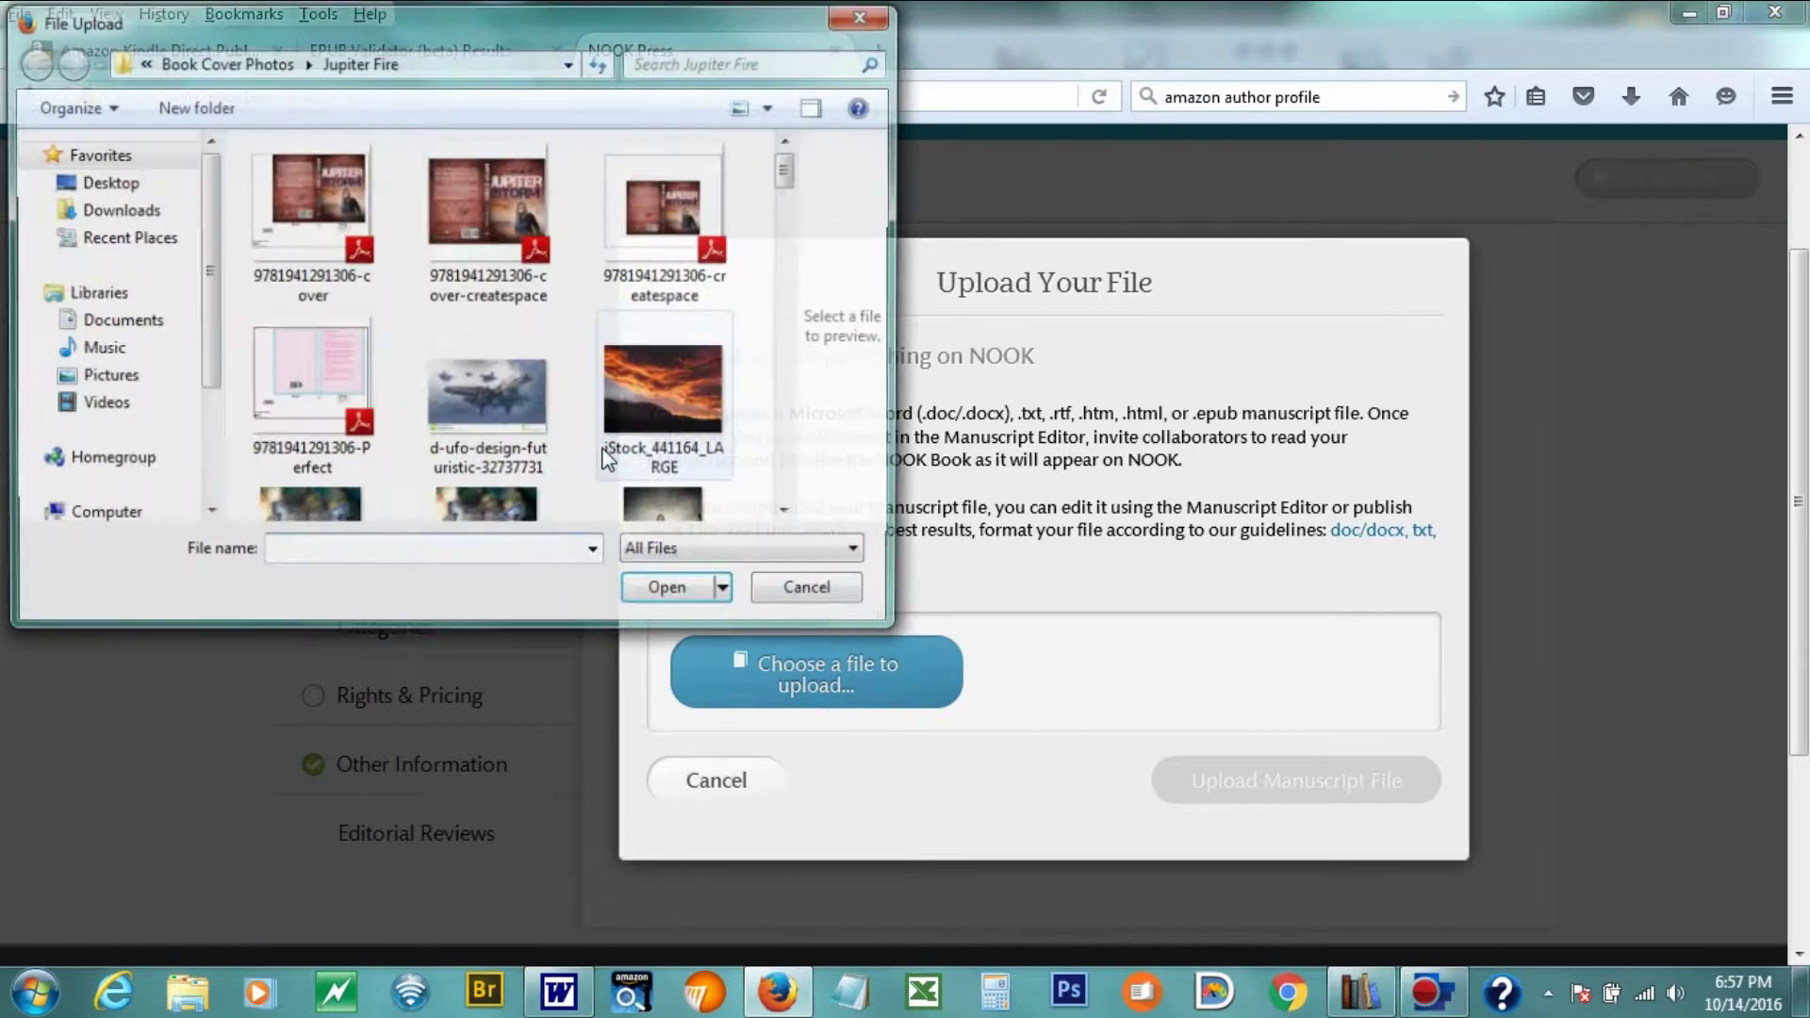
# - Try to upload the What I Wish I Knew EPUB from the book's folder in Calibre Library as the manuscript
pyautogui.click(118, 321)
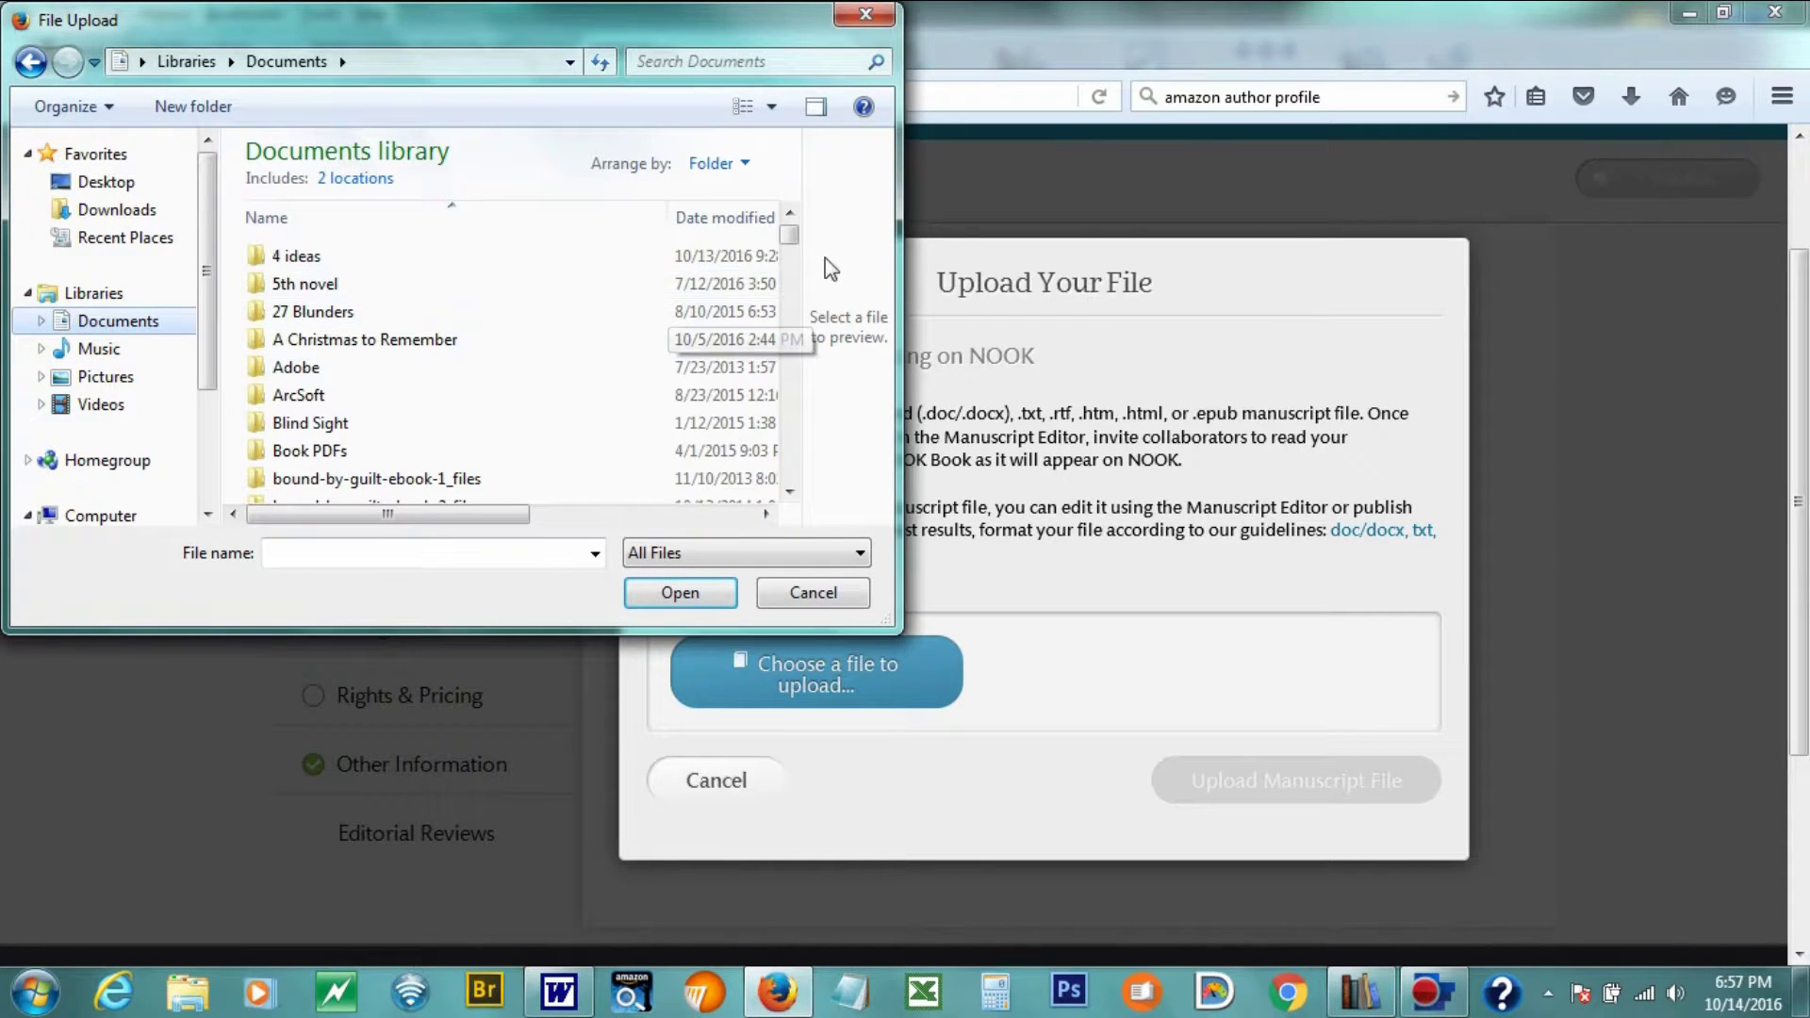
pyautogui.scroll(-4, 773, 240)
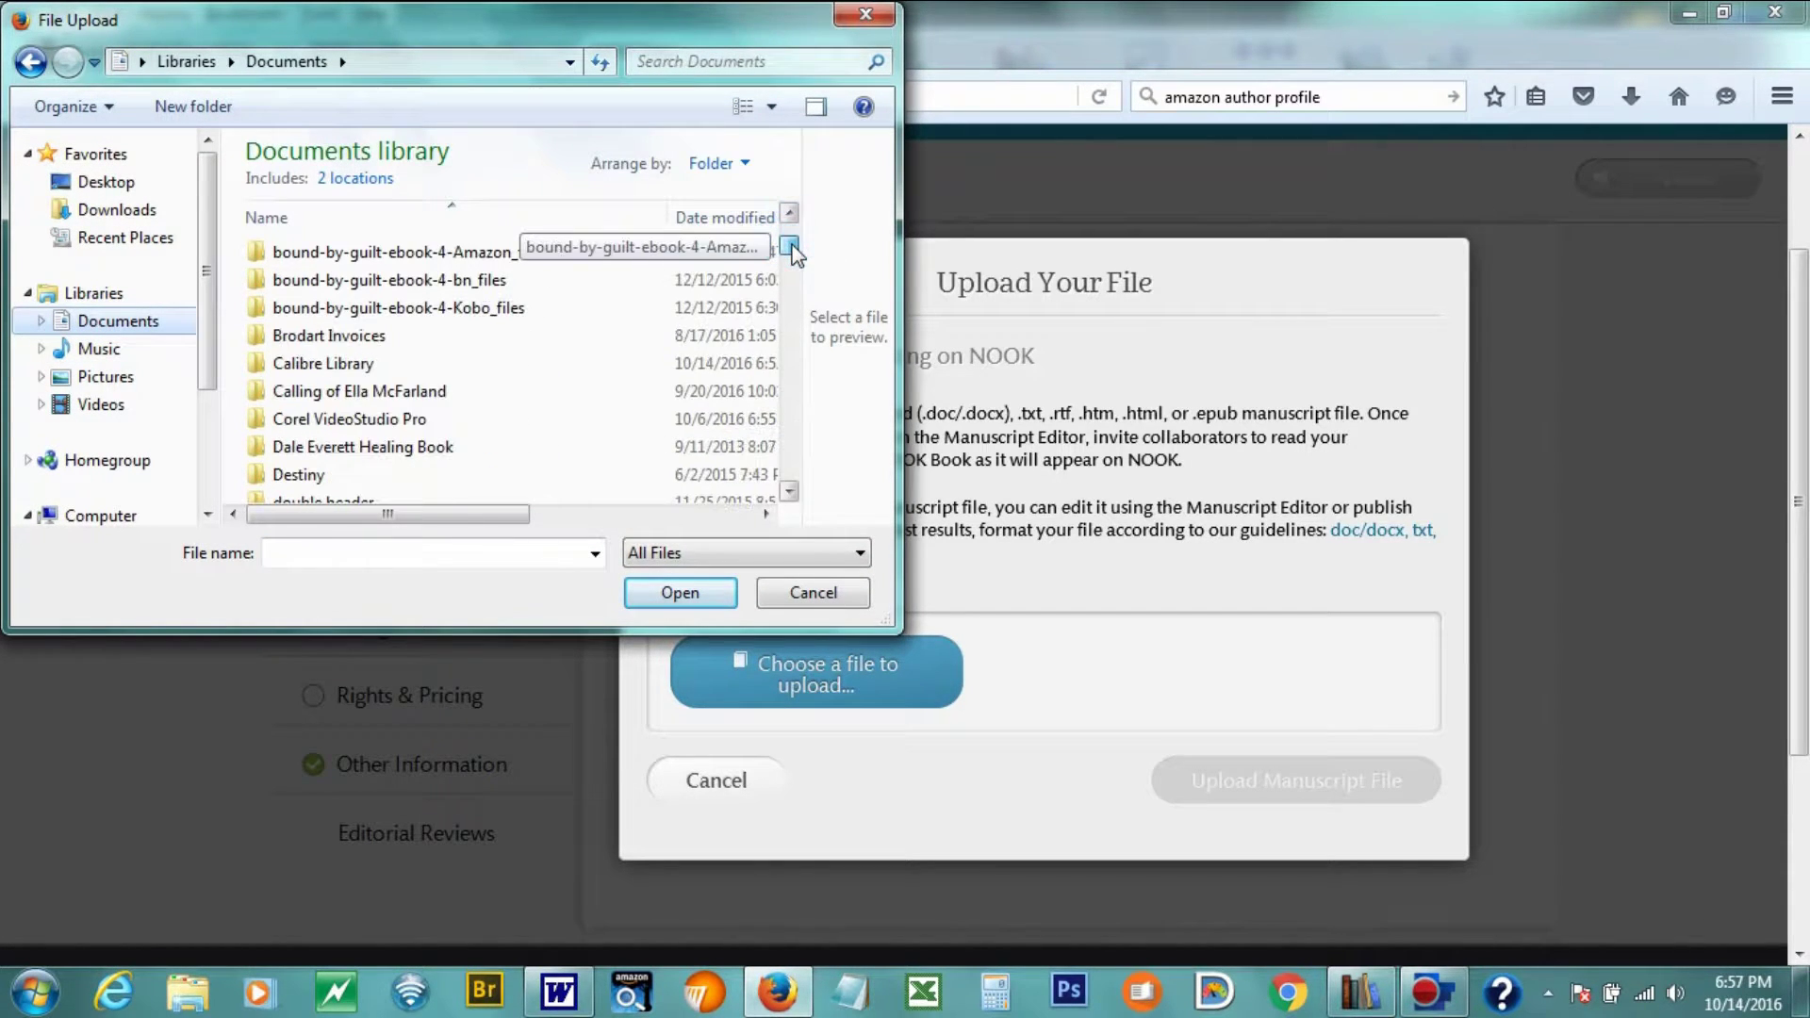
pyautogui.doubleClick(282, 366)
pyautogui.doubleClick(392, 262)
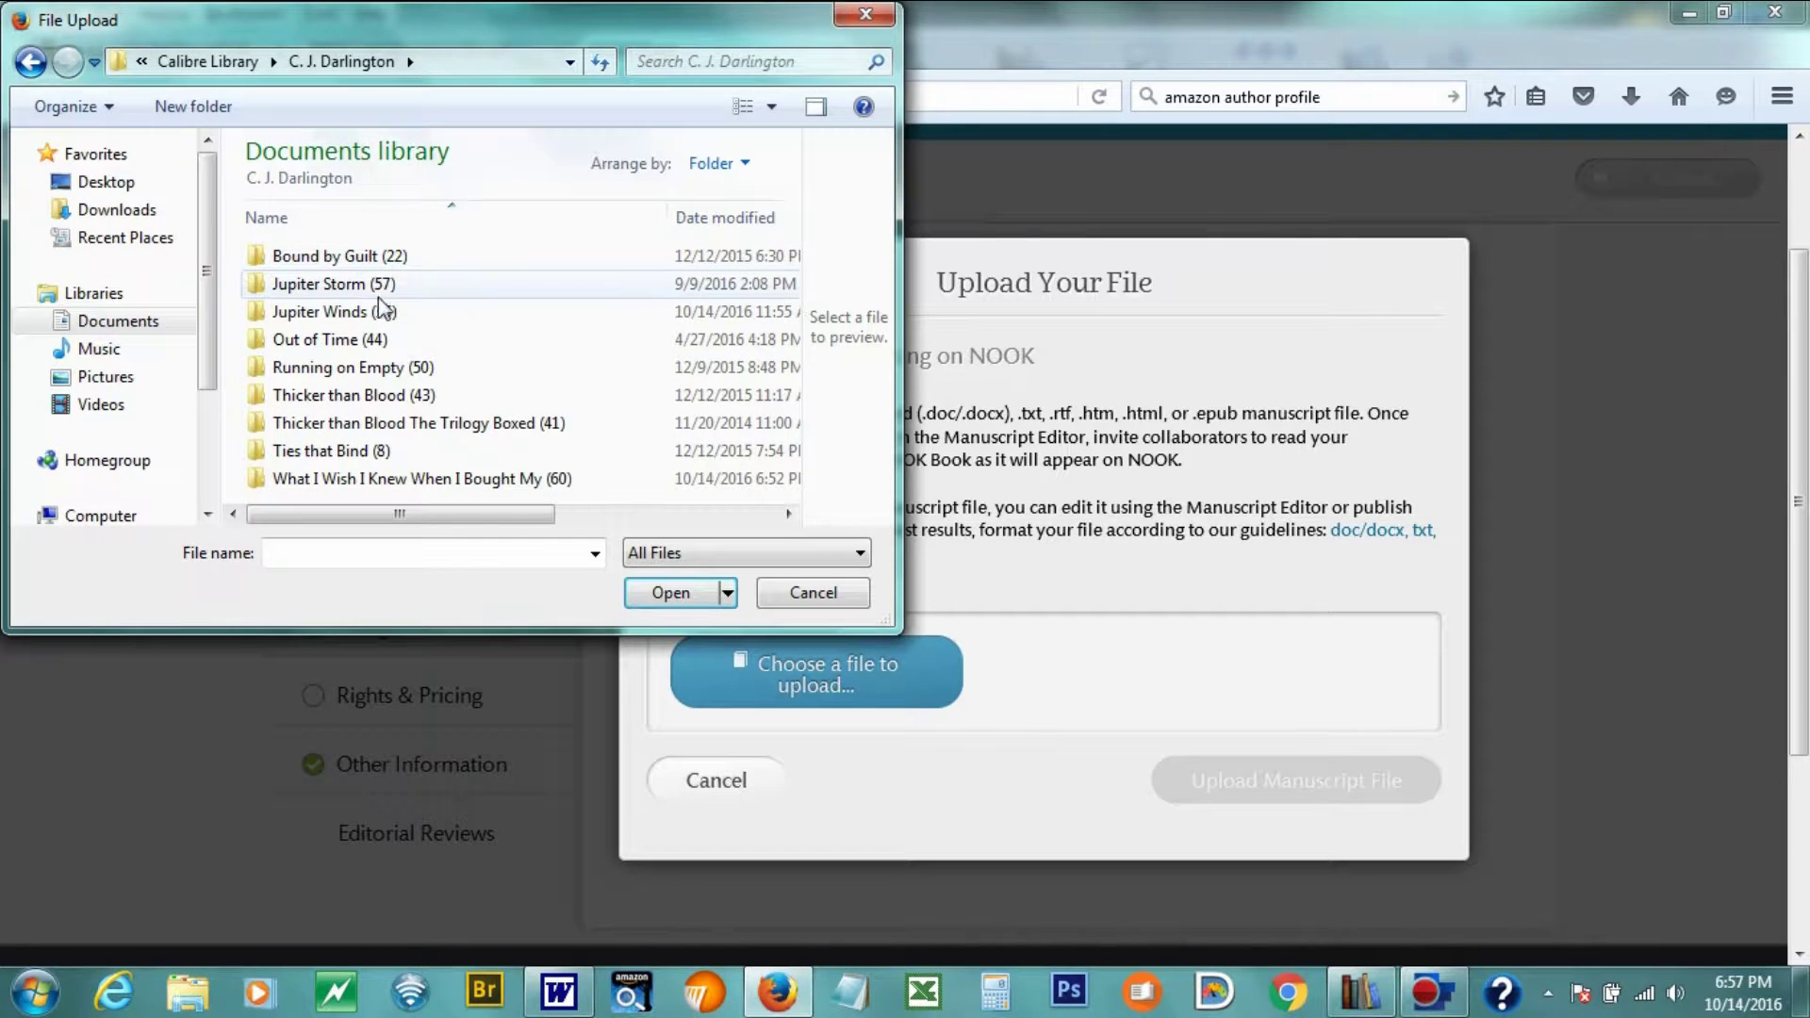
pyautogui.doubleClick(396, 479)
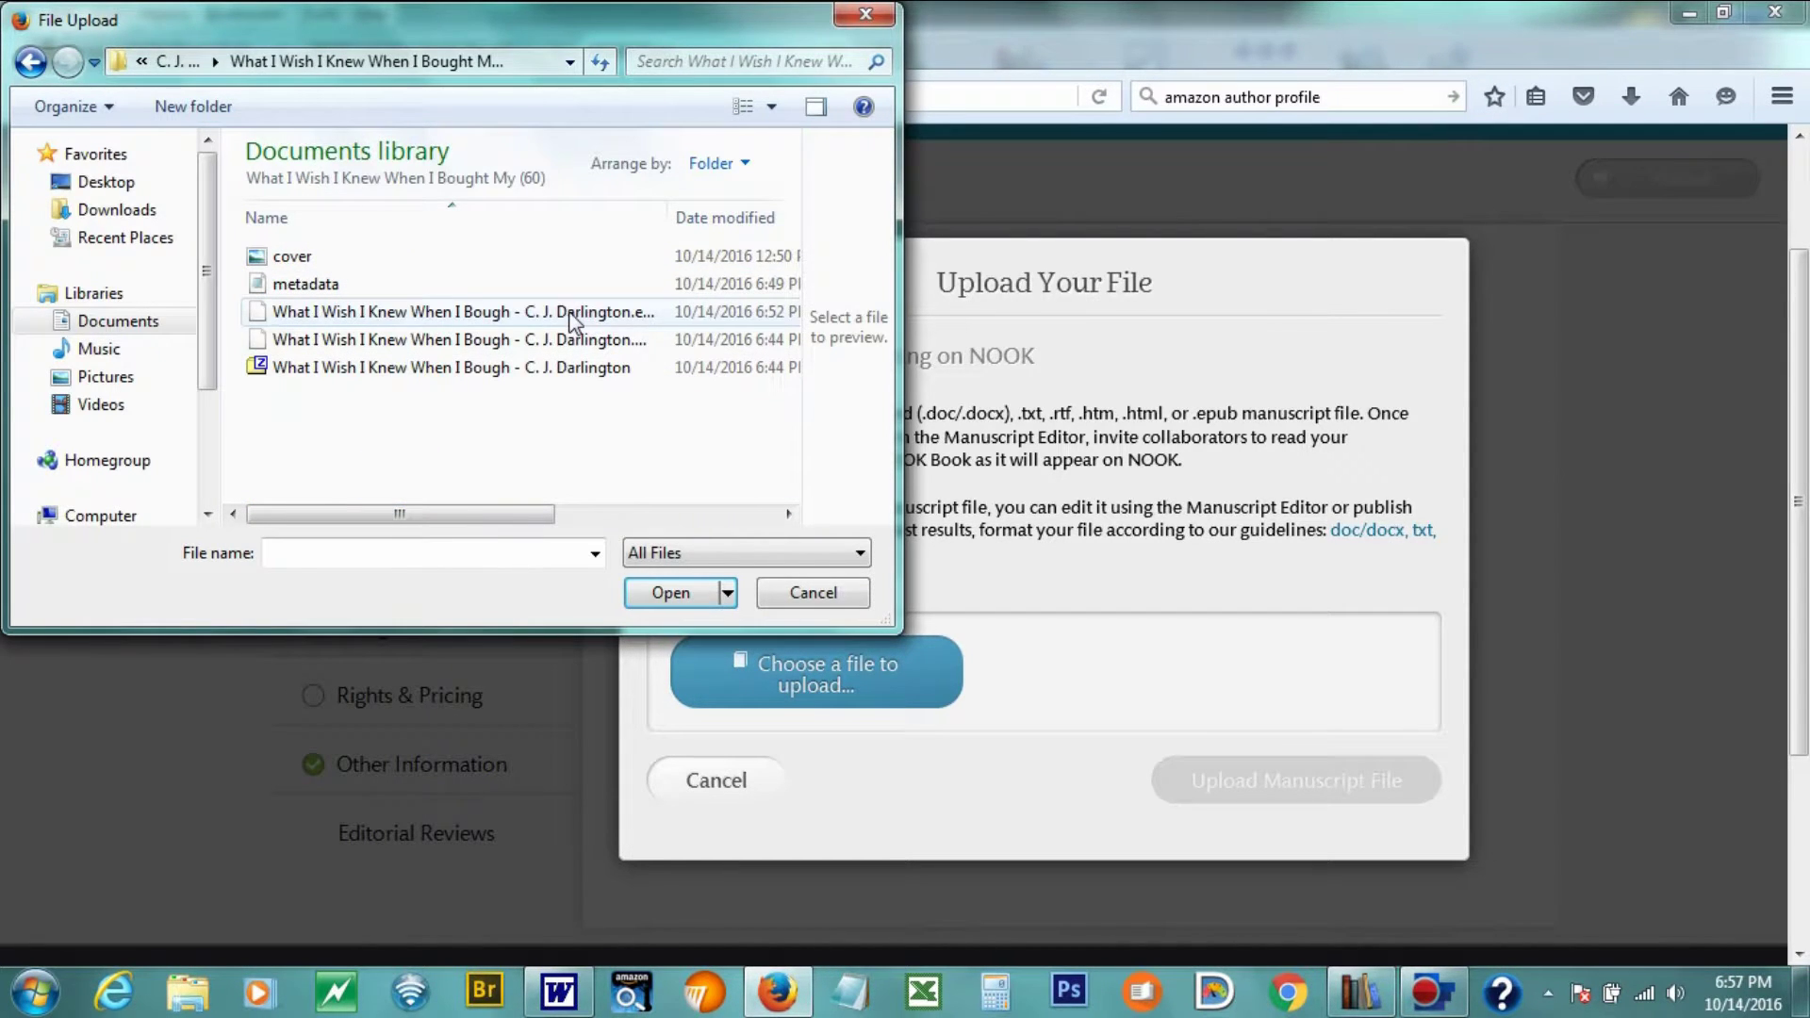
pyautogui.doubleClick(571, 316)
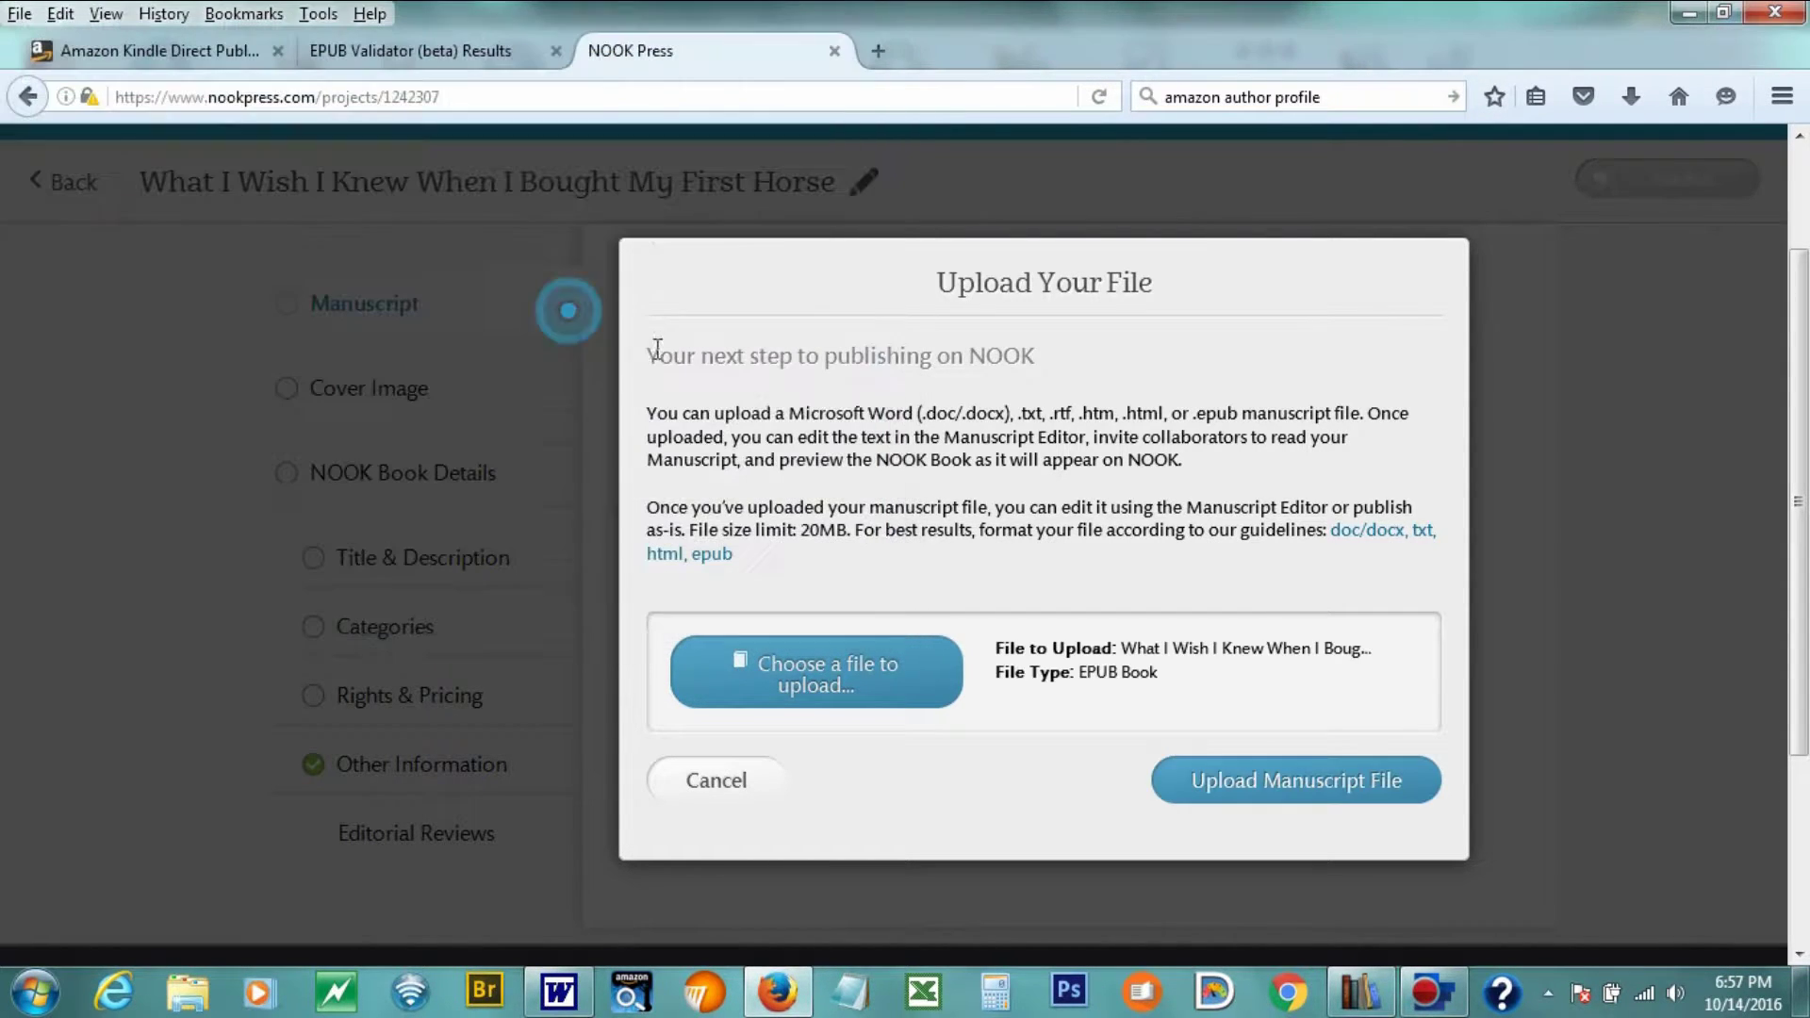
pyautogui.click(1253, 779)
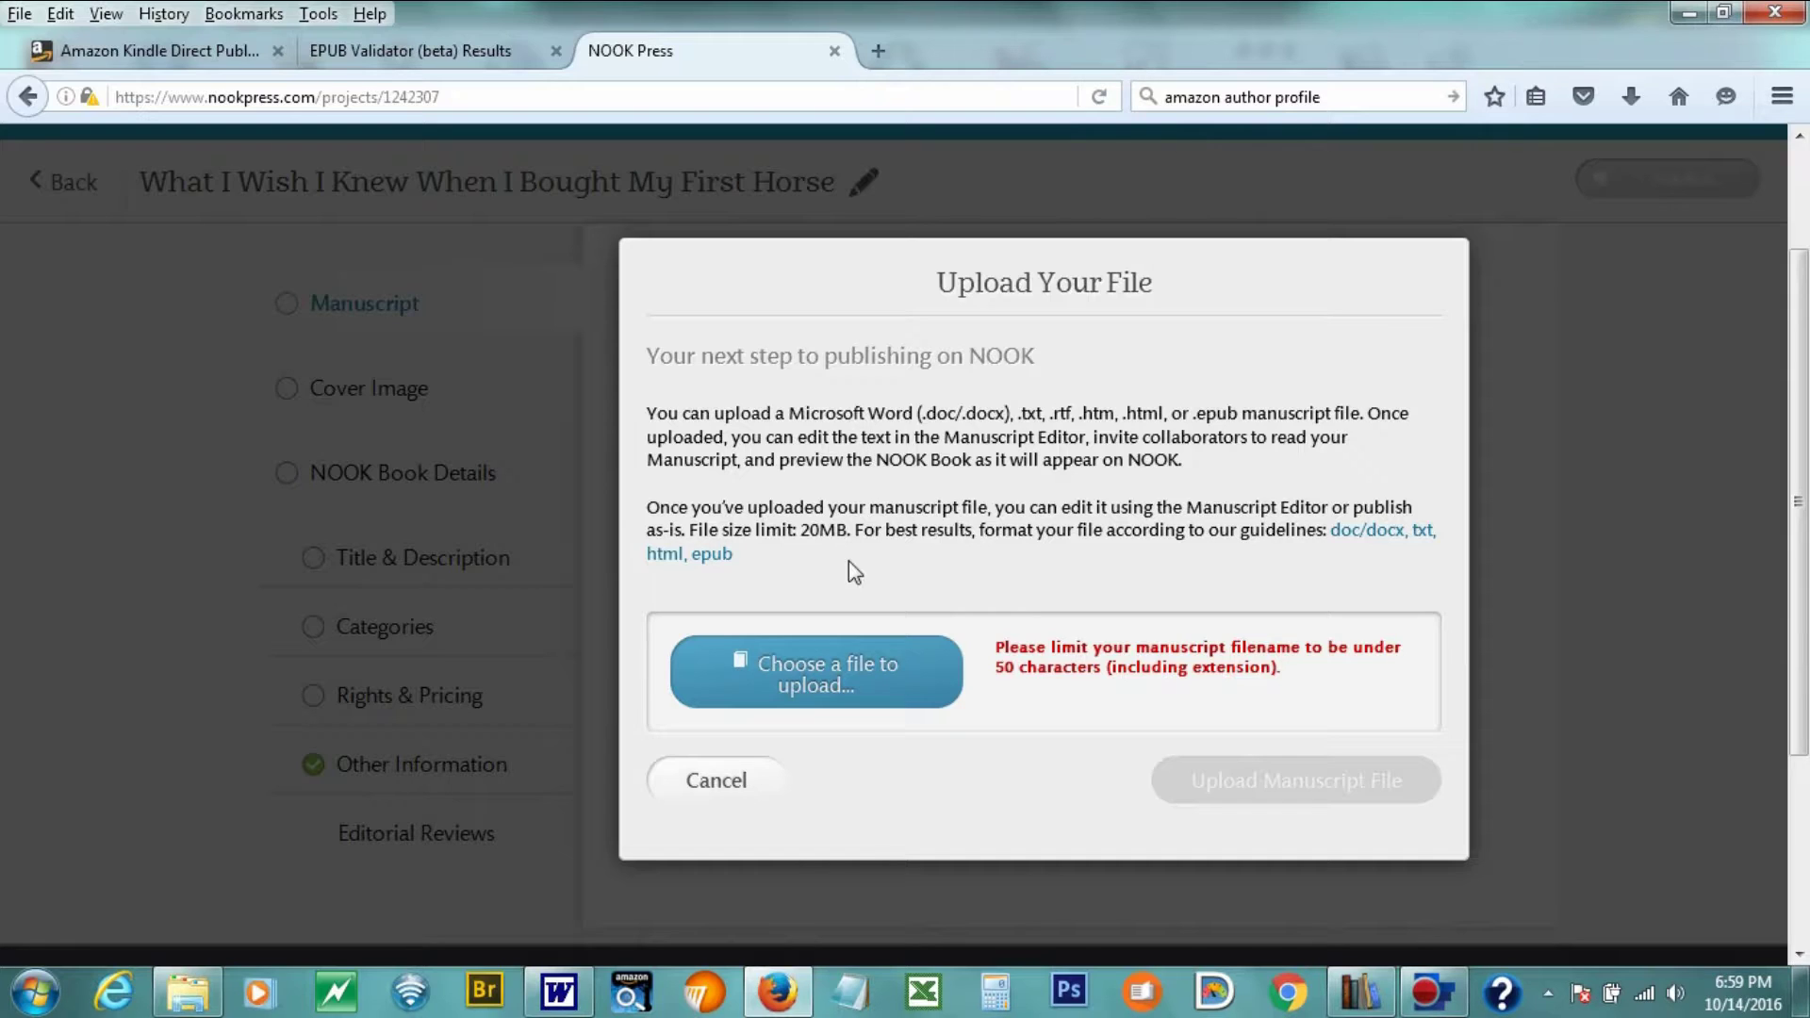
# - Upload the shorter-named What I Wish I Knew EPUB from the Final Ebooks folder as the manuscript
pyautogui.click(819, 668)
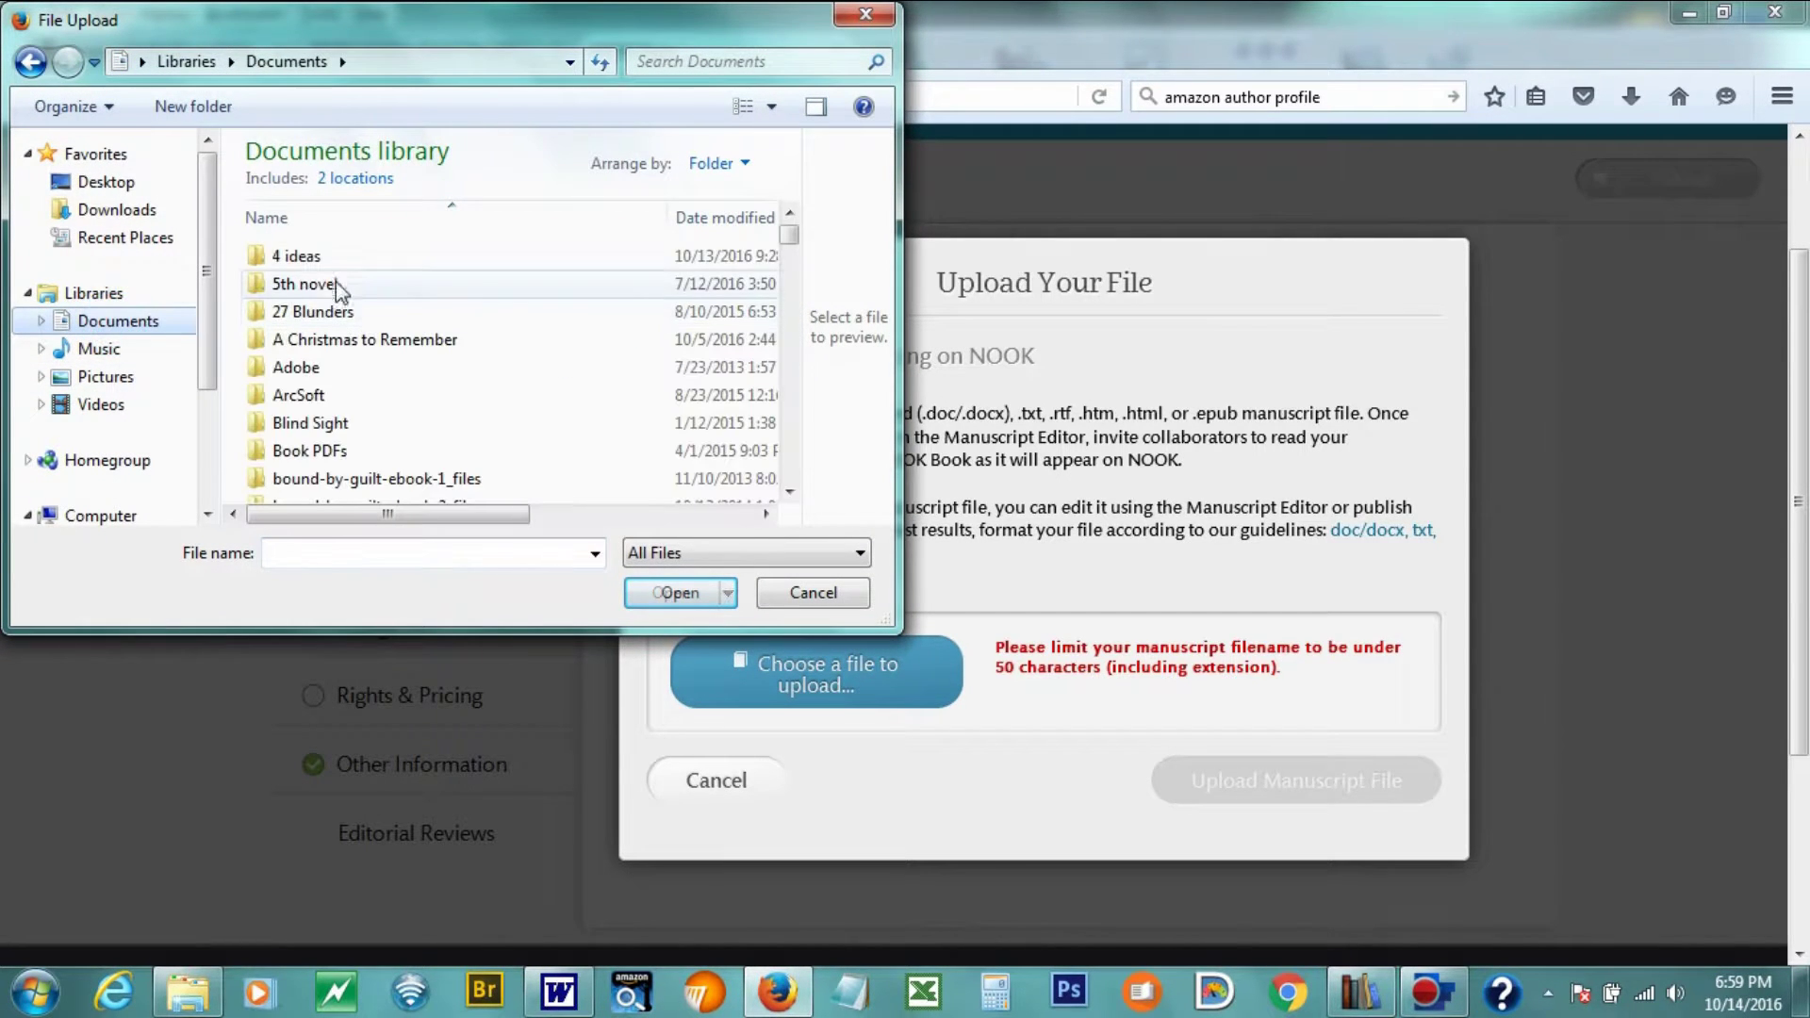
pyautogui.moveTo(790, 236); pyautogui.dragTo(792, 485)
pyautogui.doubleClick(404, 259)
pyautogui.doubleClick(554, 462)
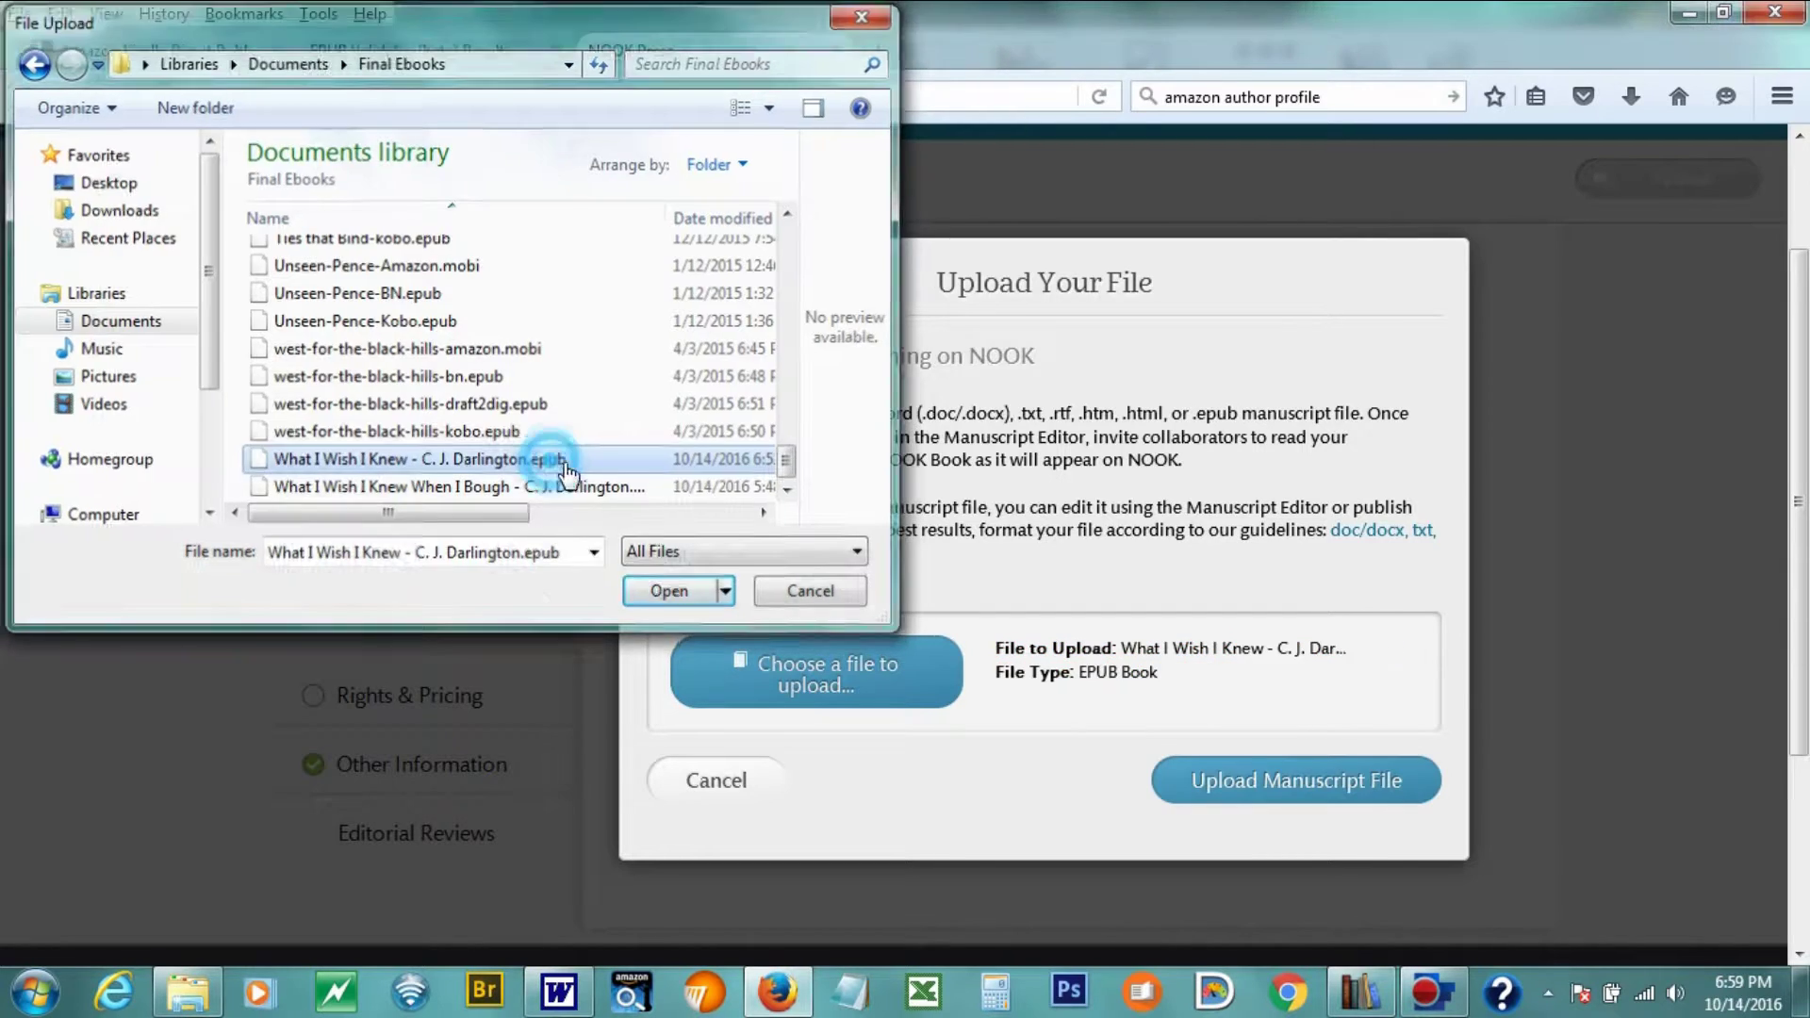
pyautogui.click(1271, 780)
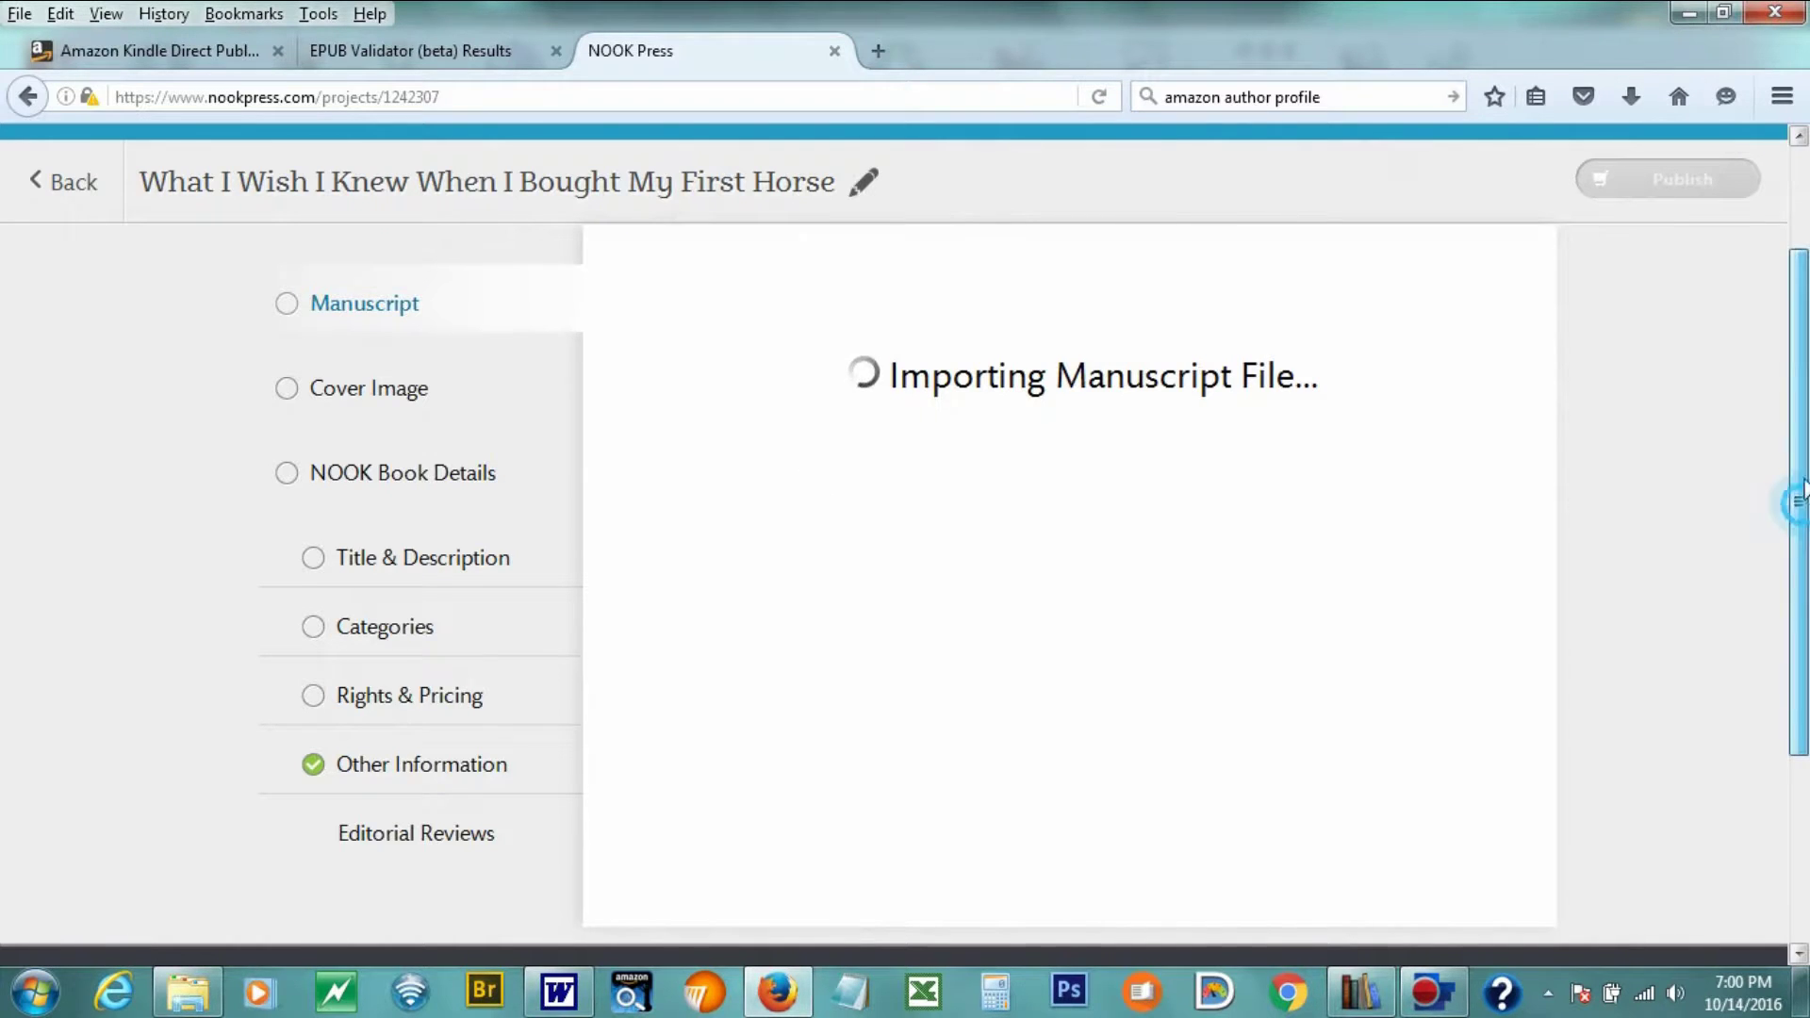
pyautogui.scroll(3, 1801, 499)
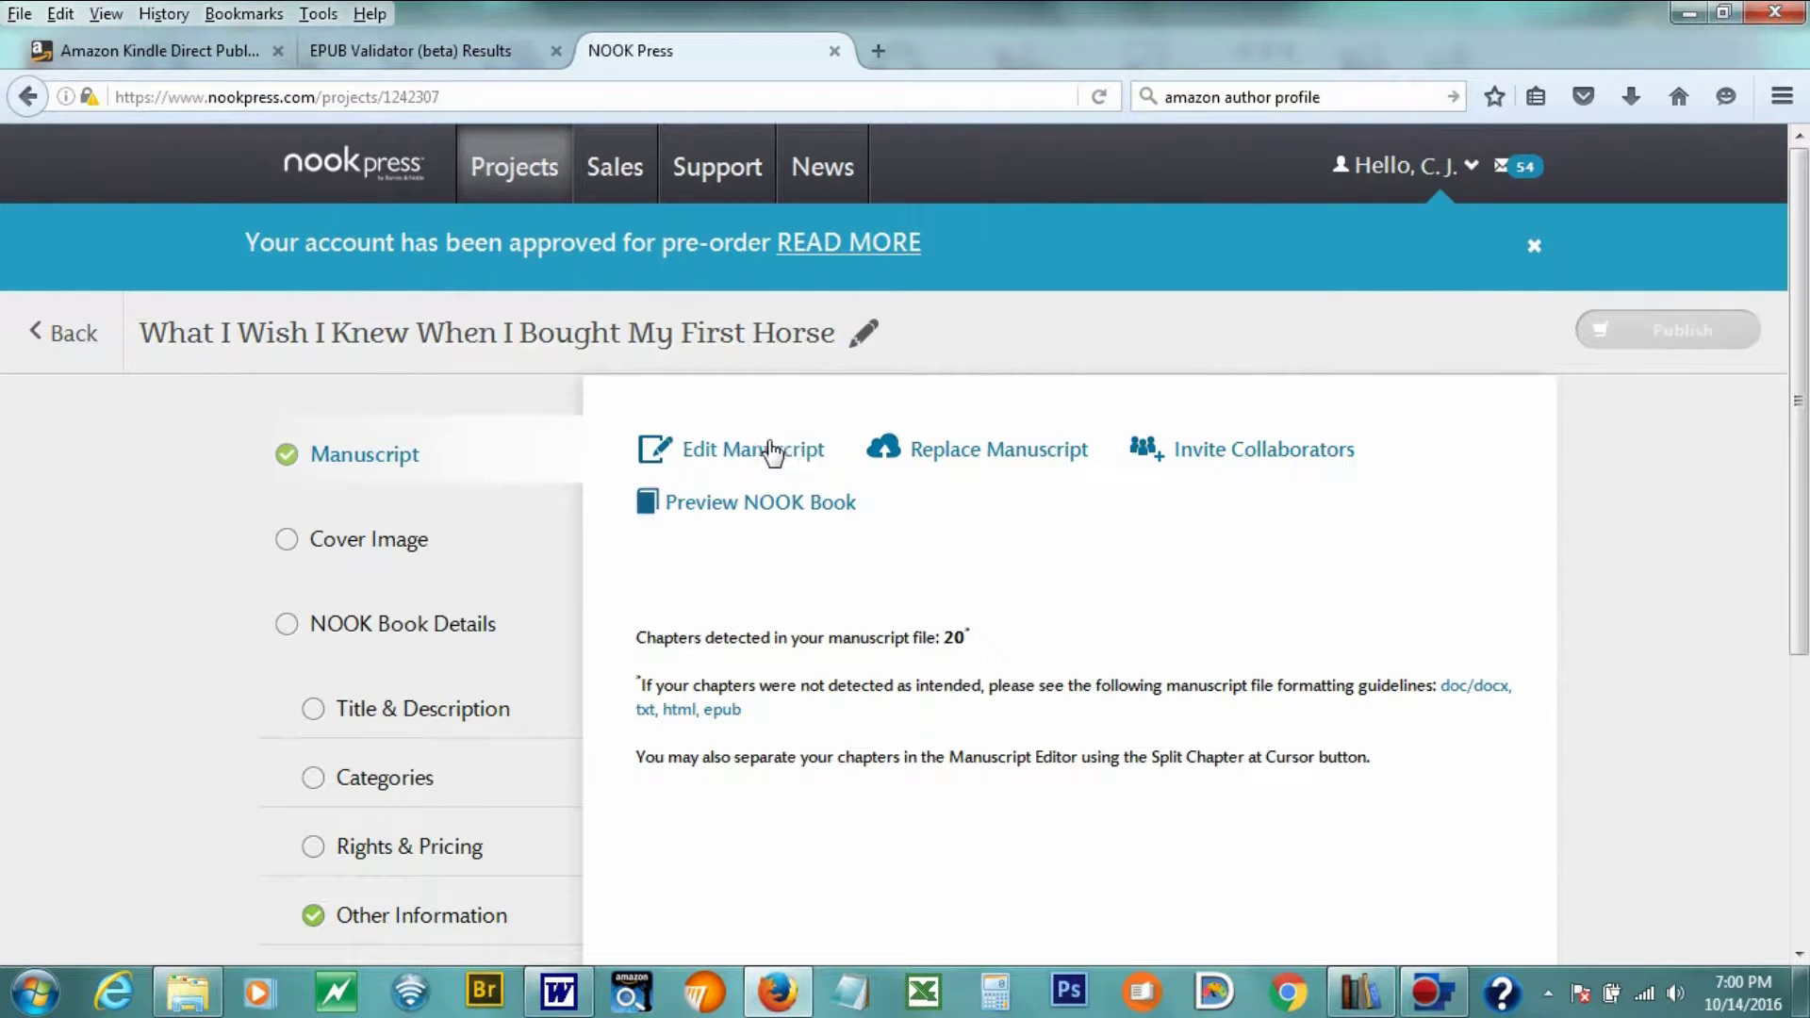
pyautogui.scroll(-3, 1065, 592)
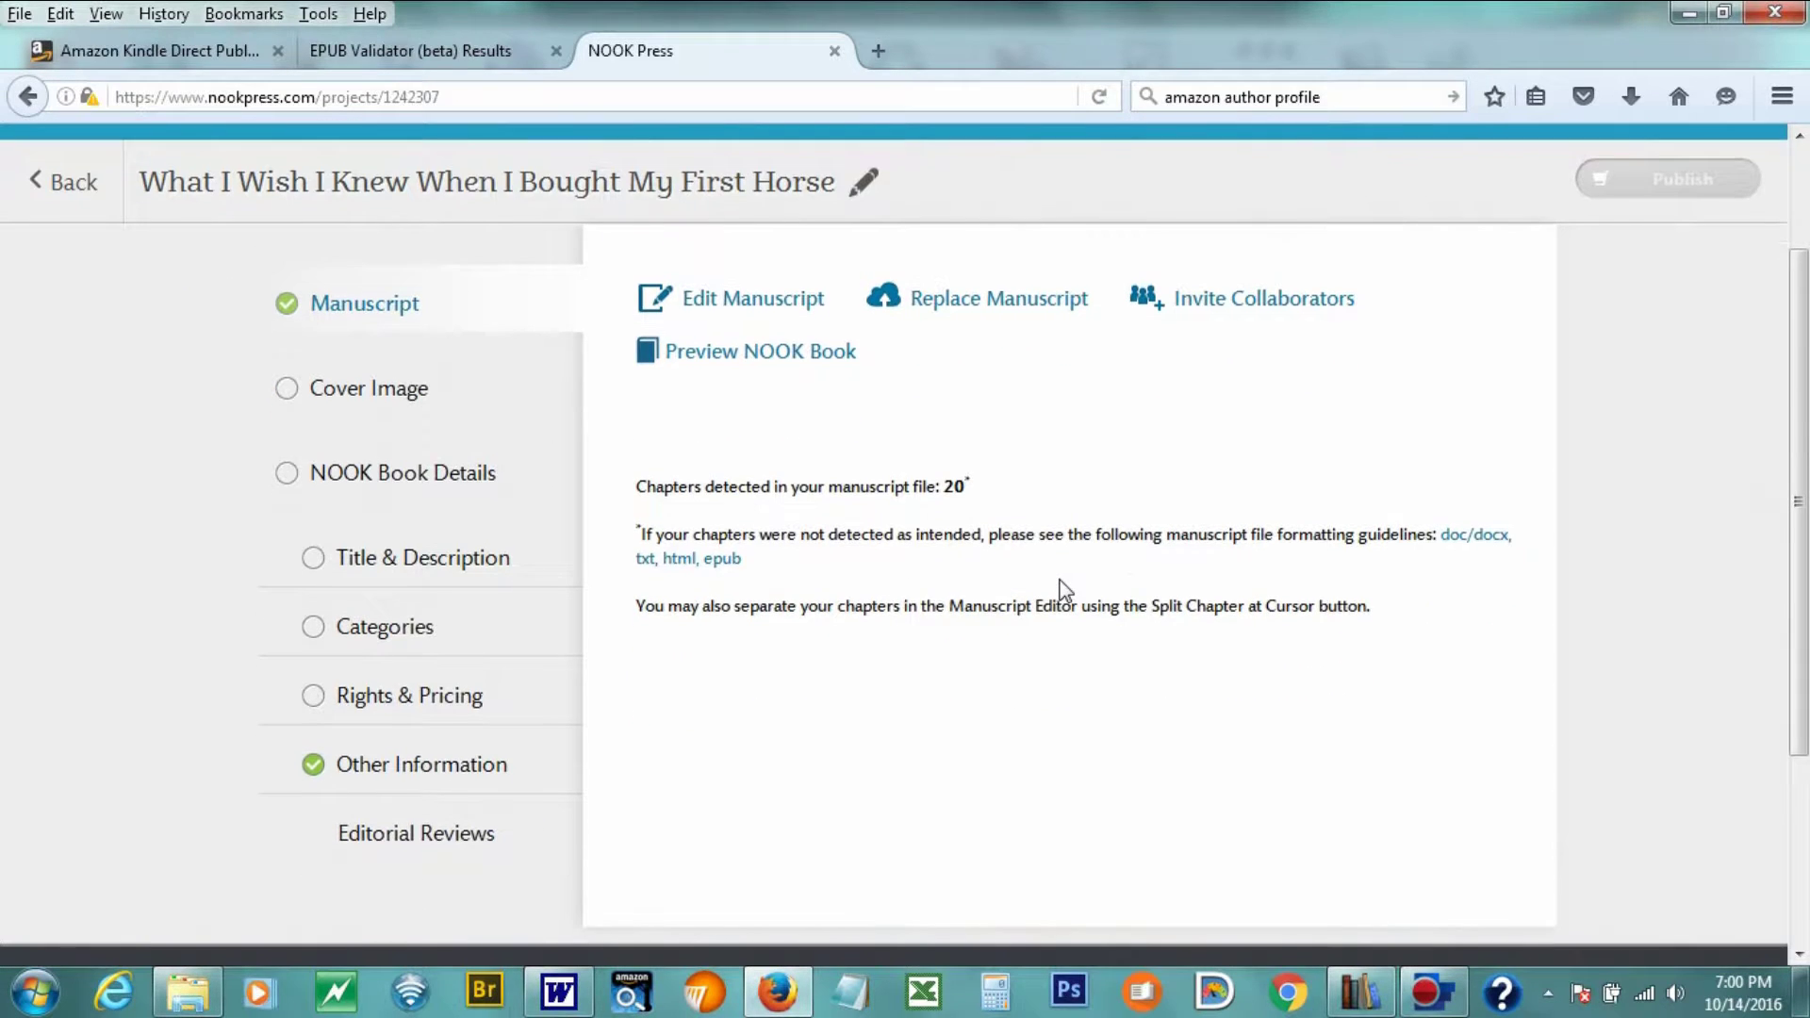
# - Try to use first-horse-cover-final from the horse ebooks folder in Book Cover Photos as the project's cover image
pyautogui.click(377, 394)
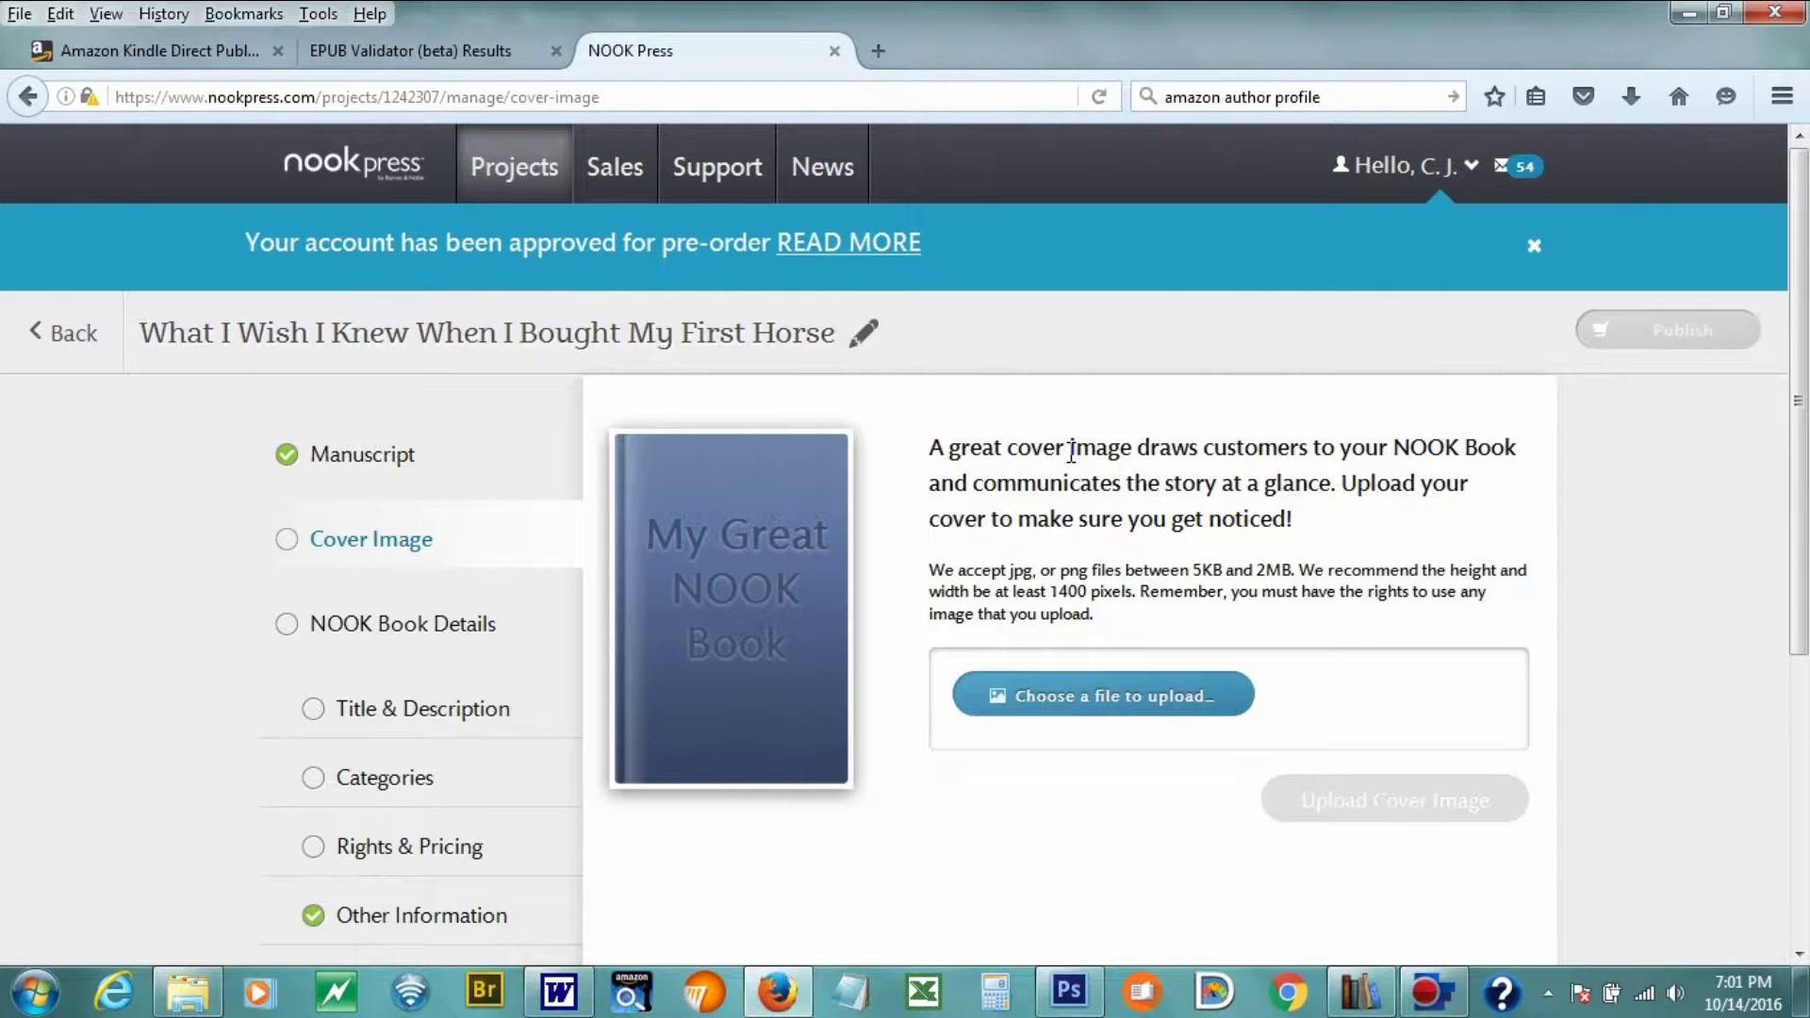
pyautogui.click(1146, 698)
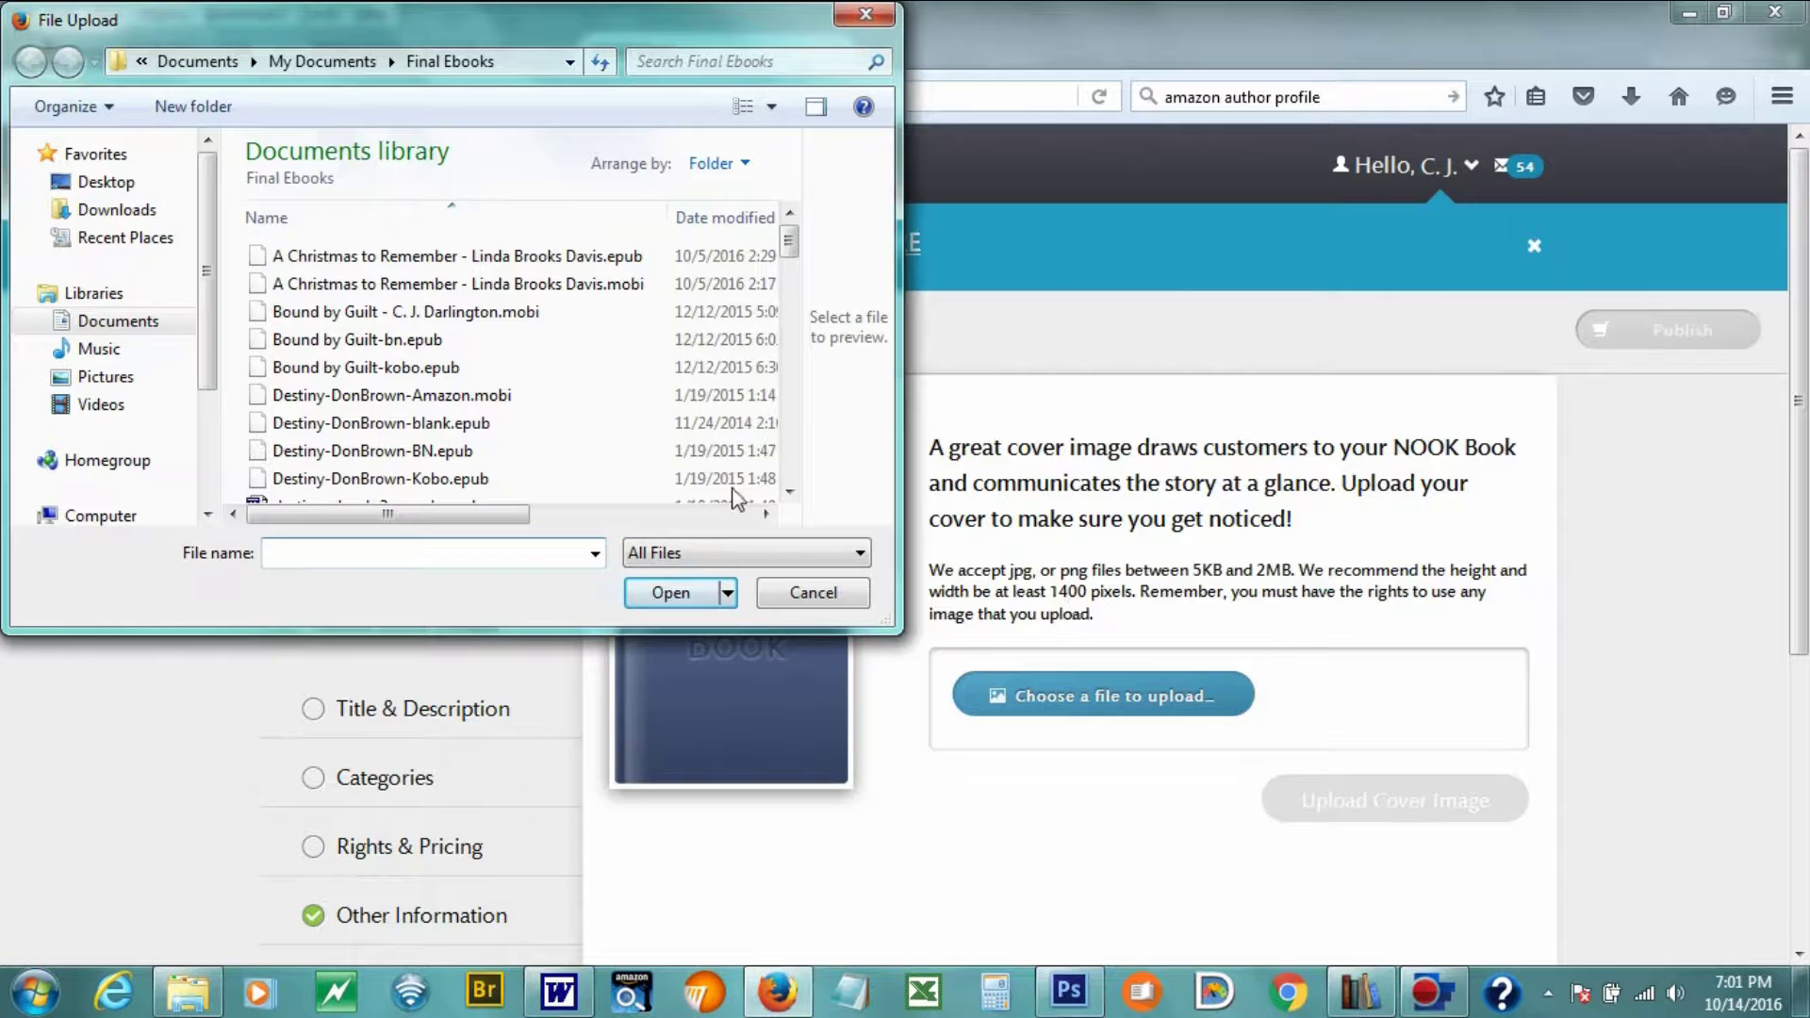
pyautogui.click(132, 323)
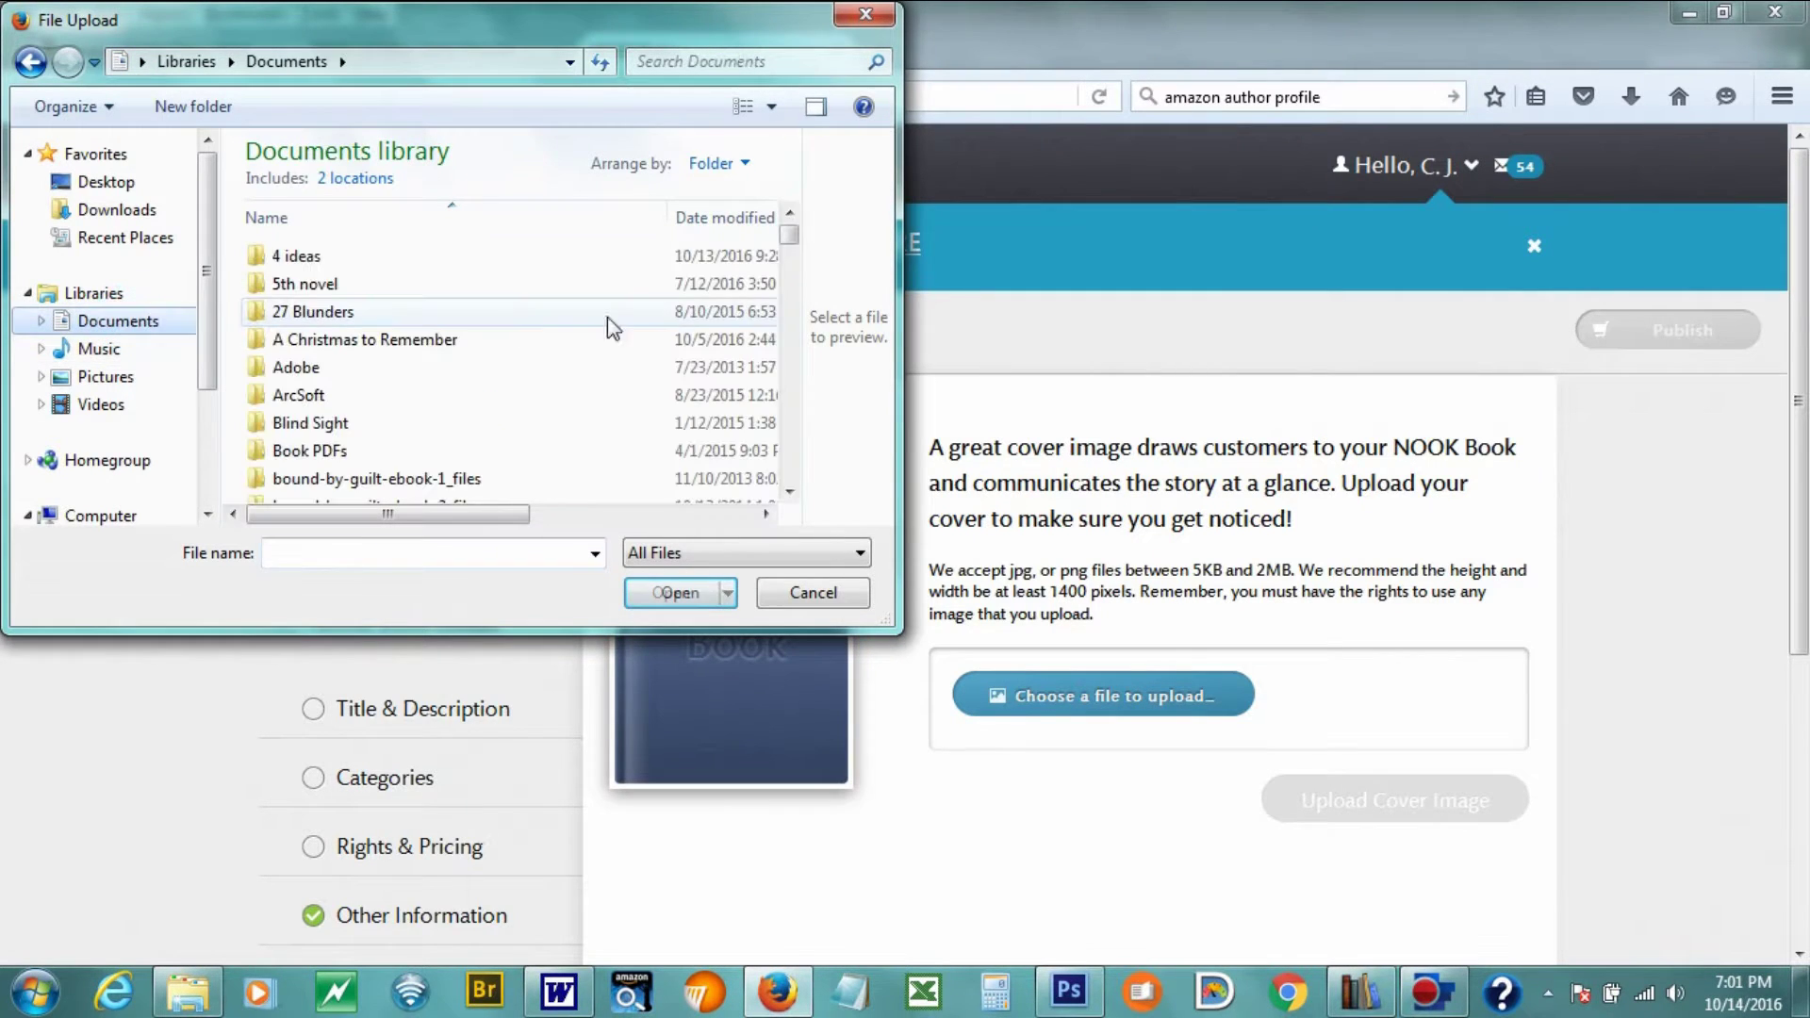
pyautogui.click(792, 248)
pyautogui.moveTo(792, 248); pyautogui.dragTo(797, 254)
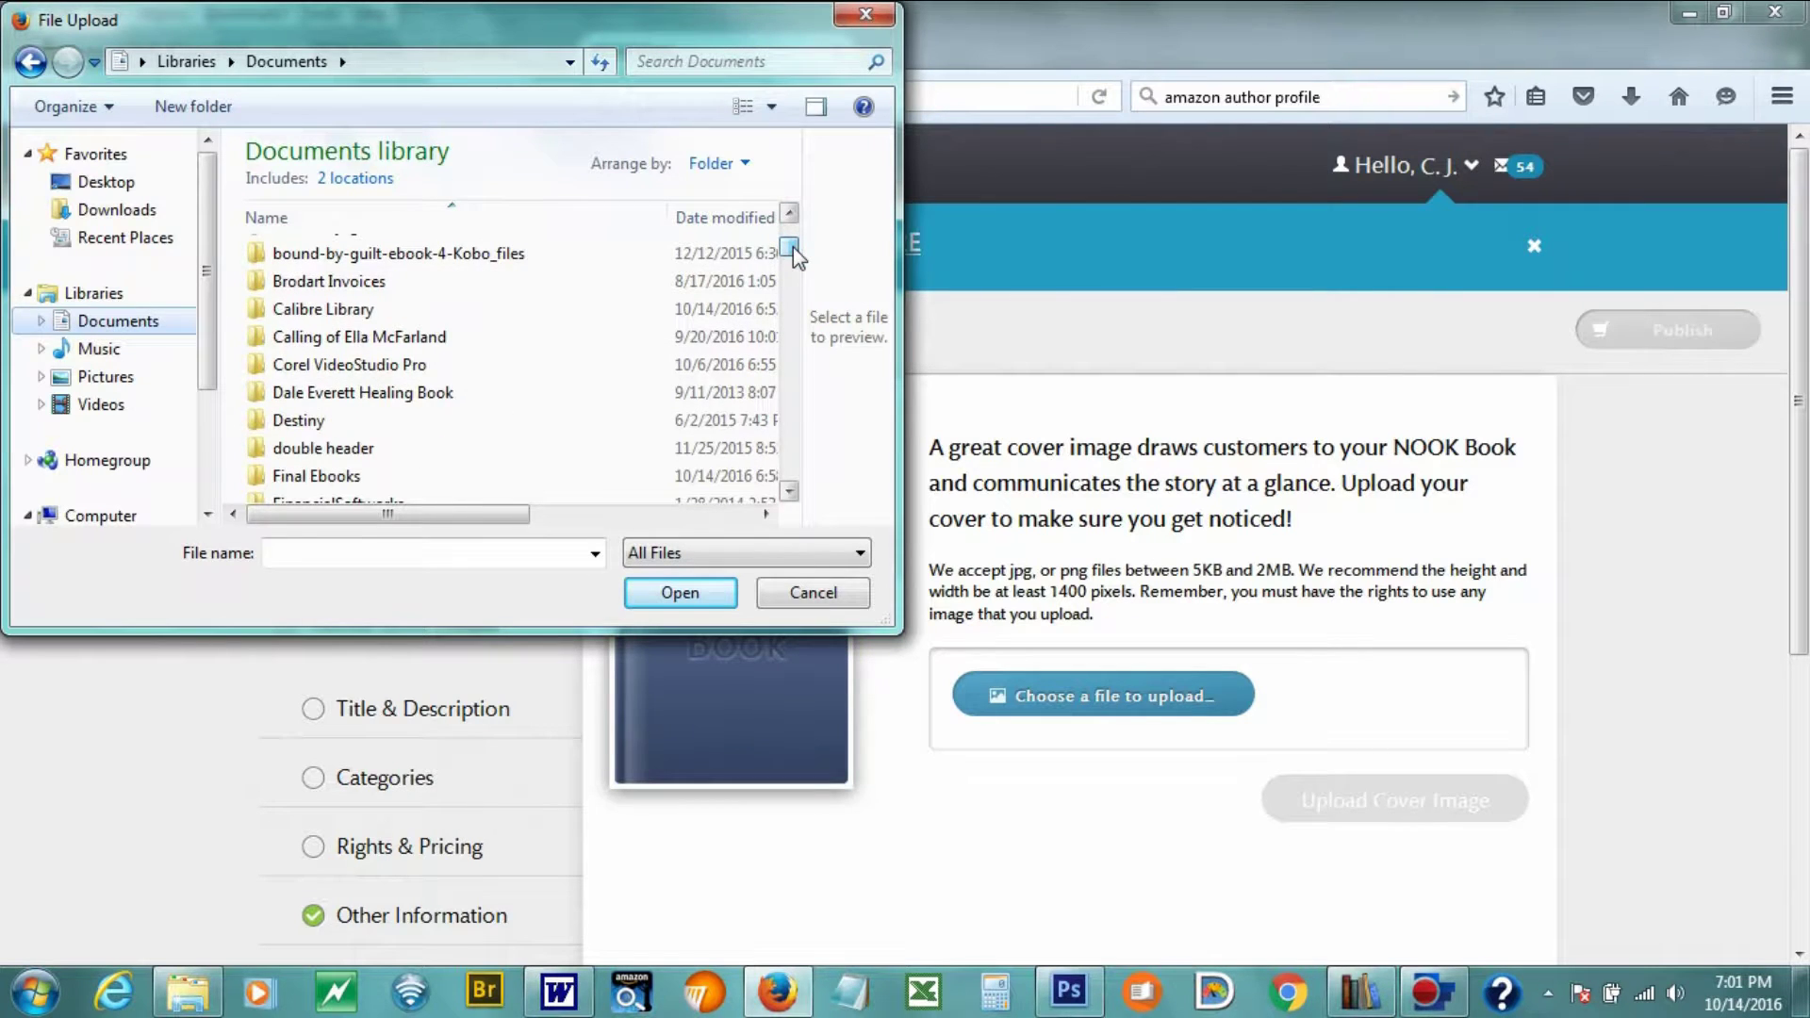
pyautogui.click(104, 376)
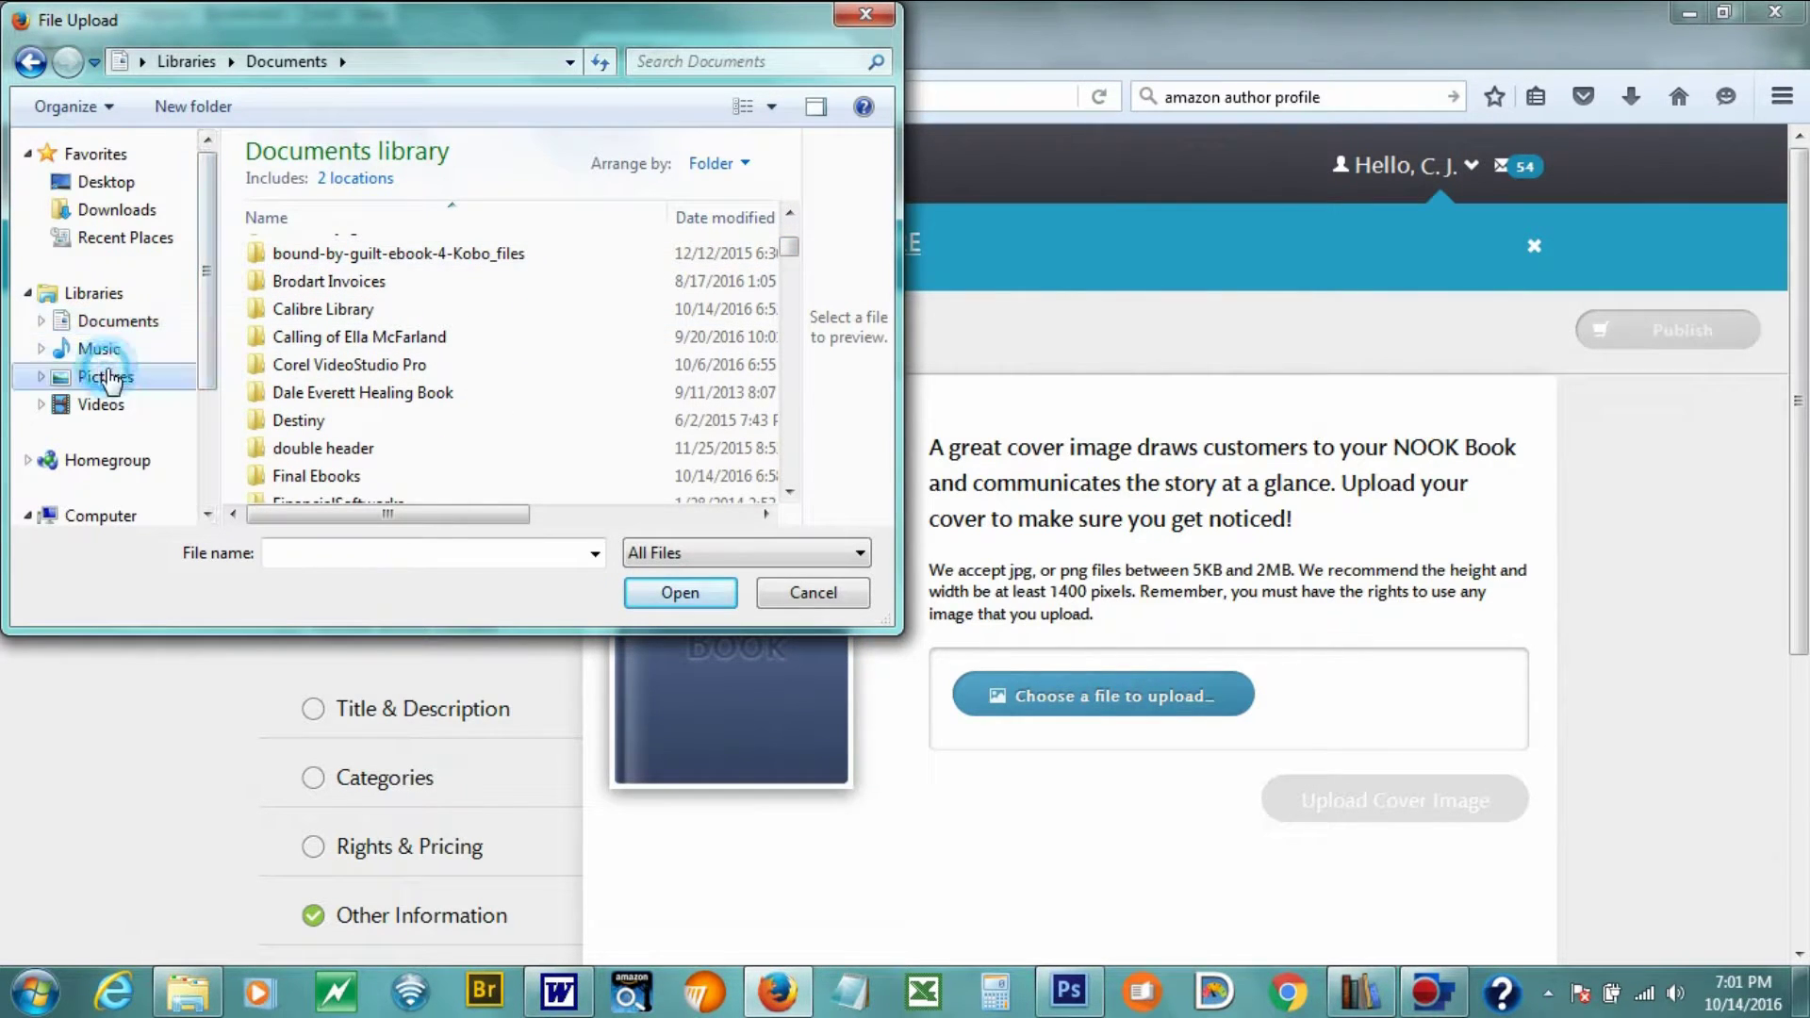
pyautogui.doubleClick(433, 309)
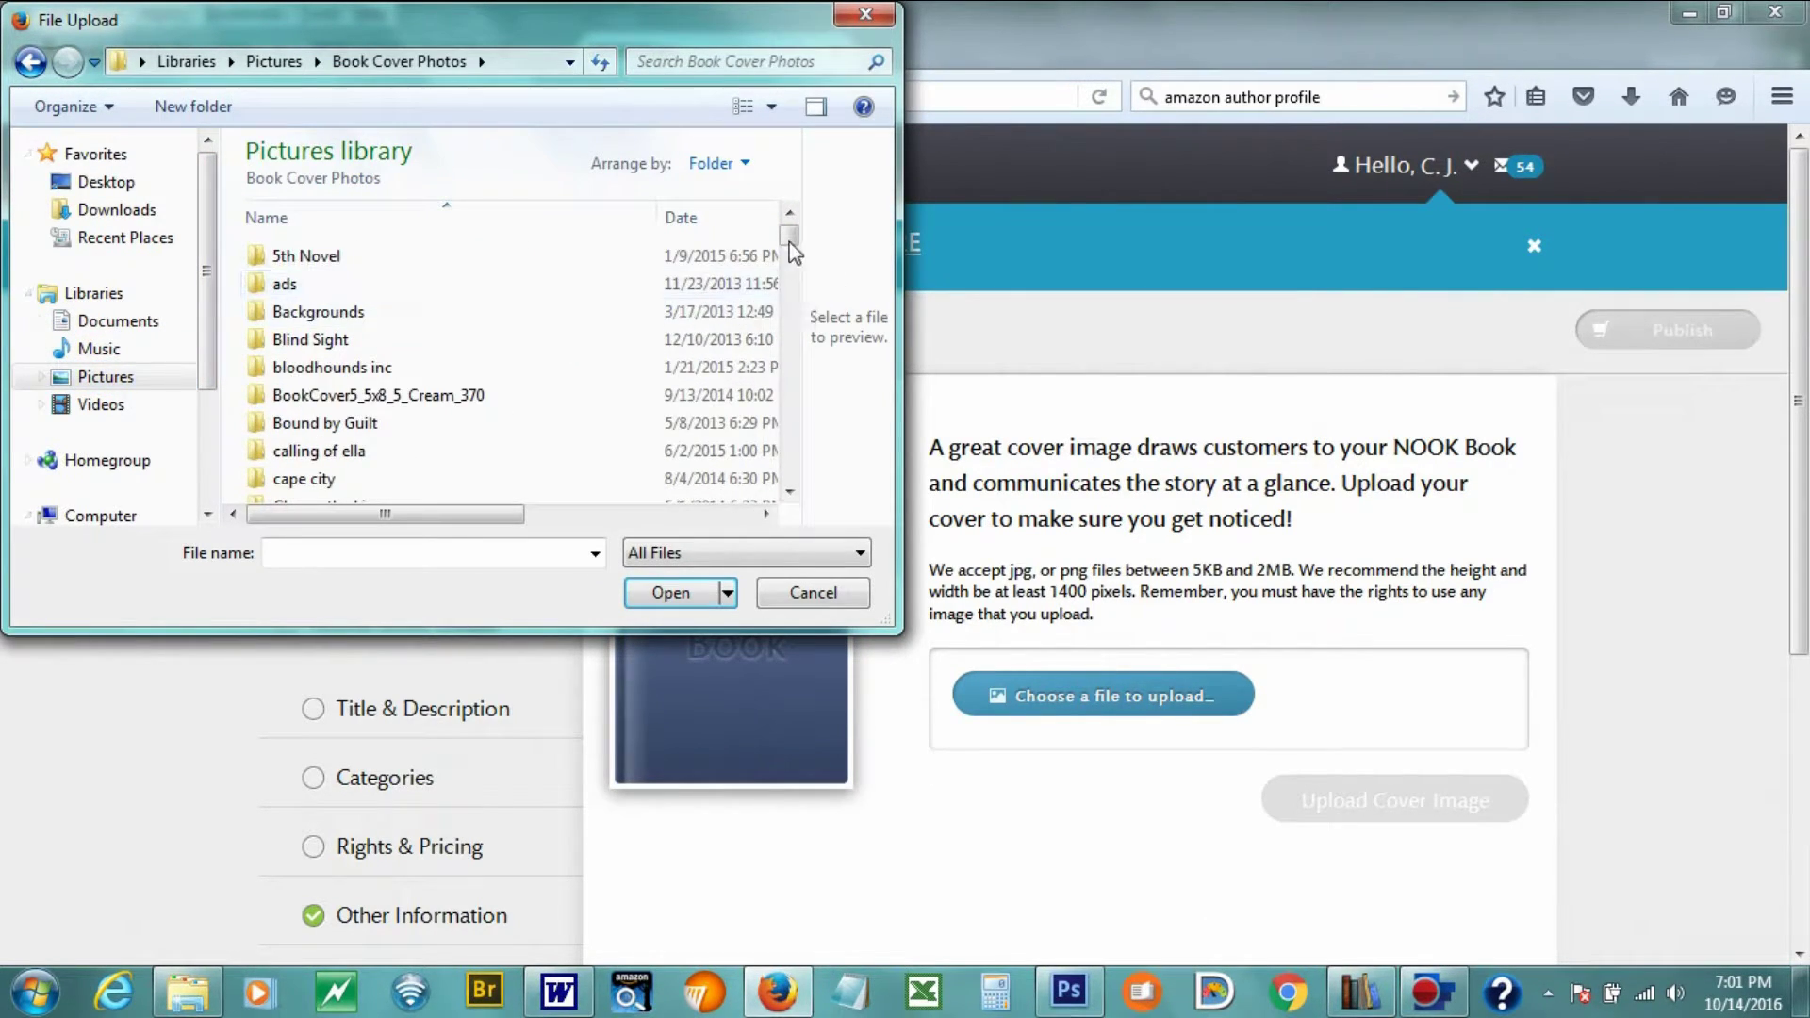
pyautogui.moveTo(792, 230); pyautogui.dragTo(755, 313)
pyautogui.doubleClick(372, 421)
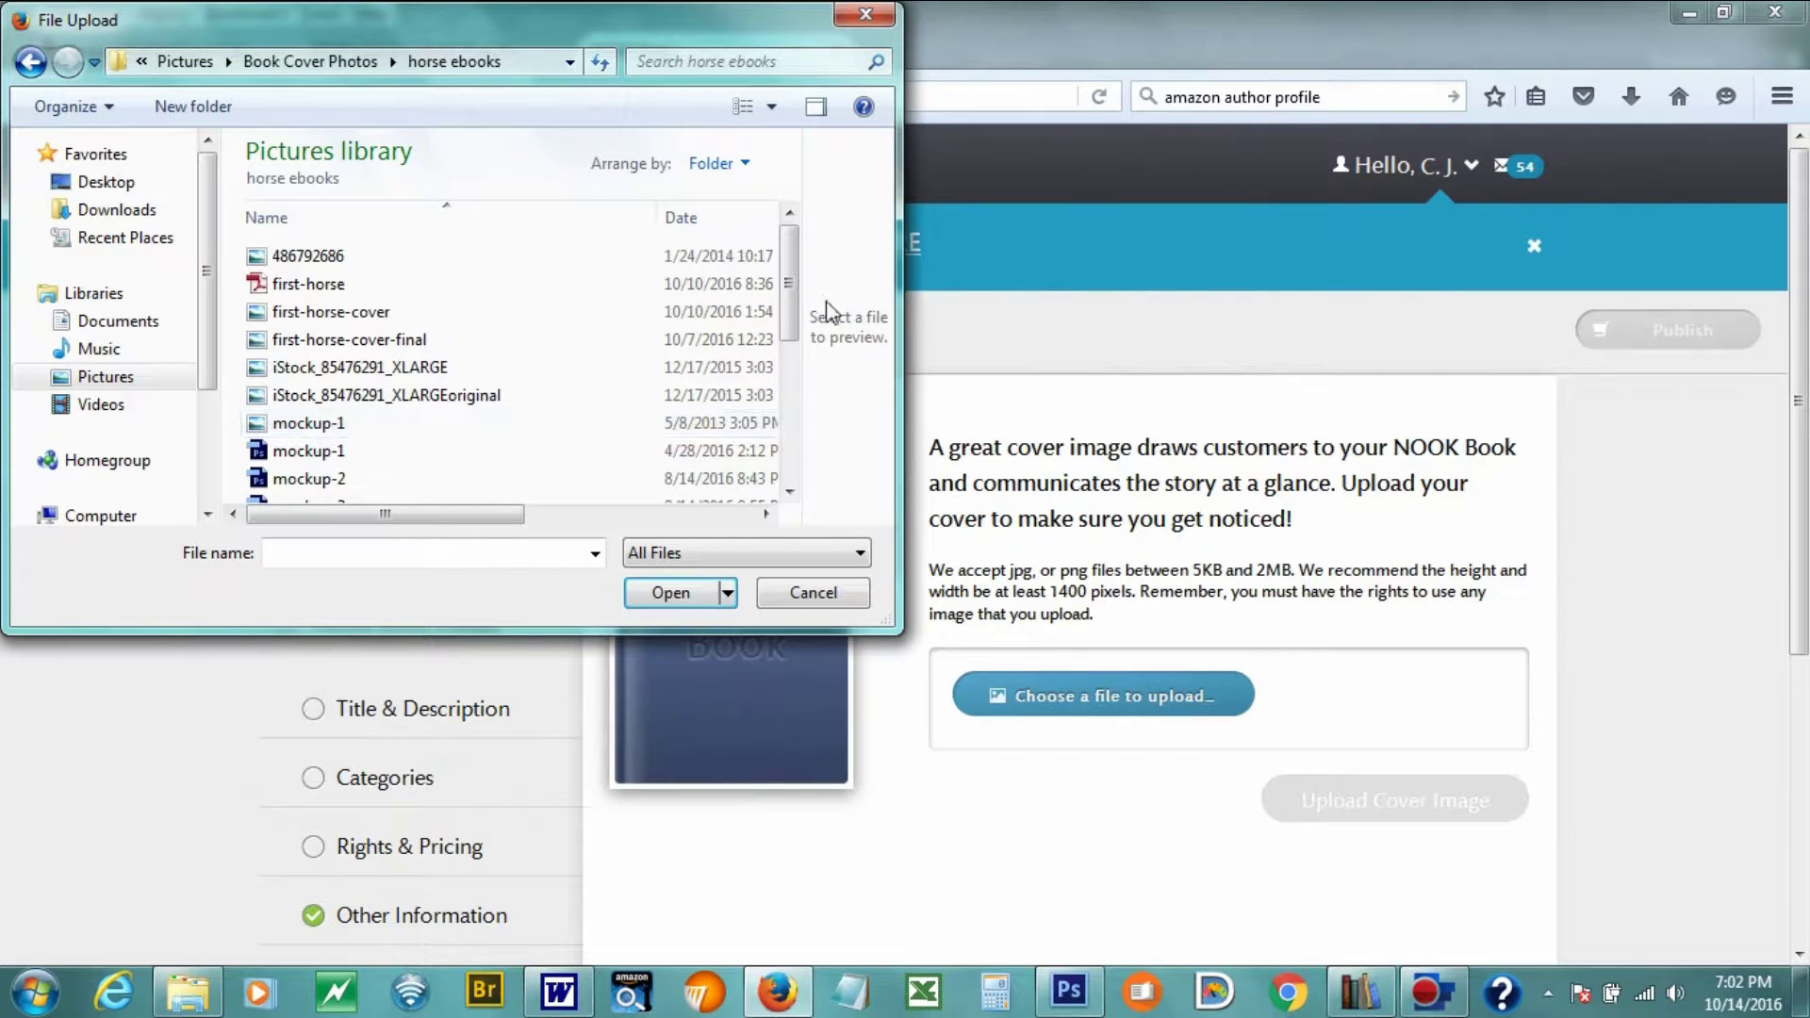
pyautogui.doubleClick(439, 339)
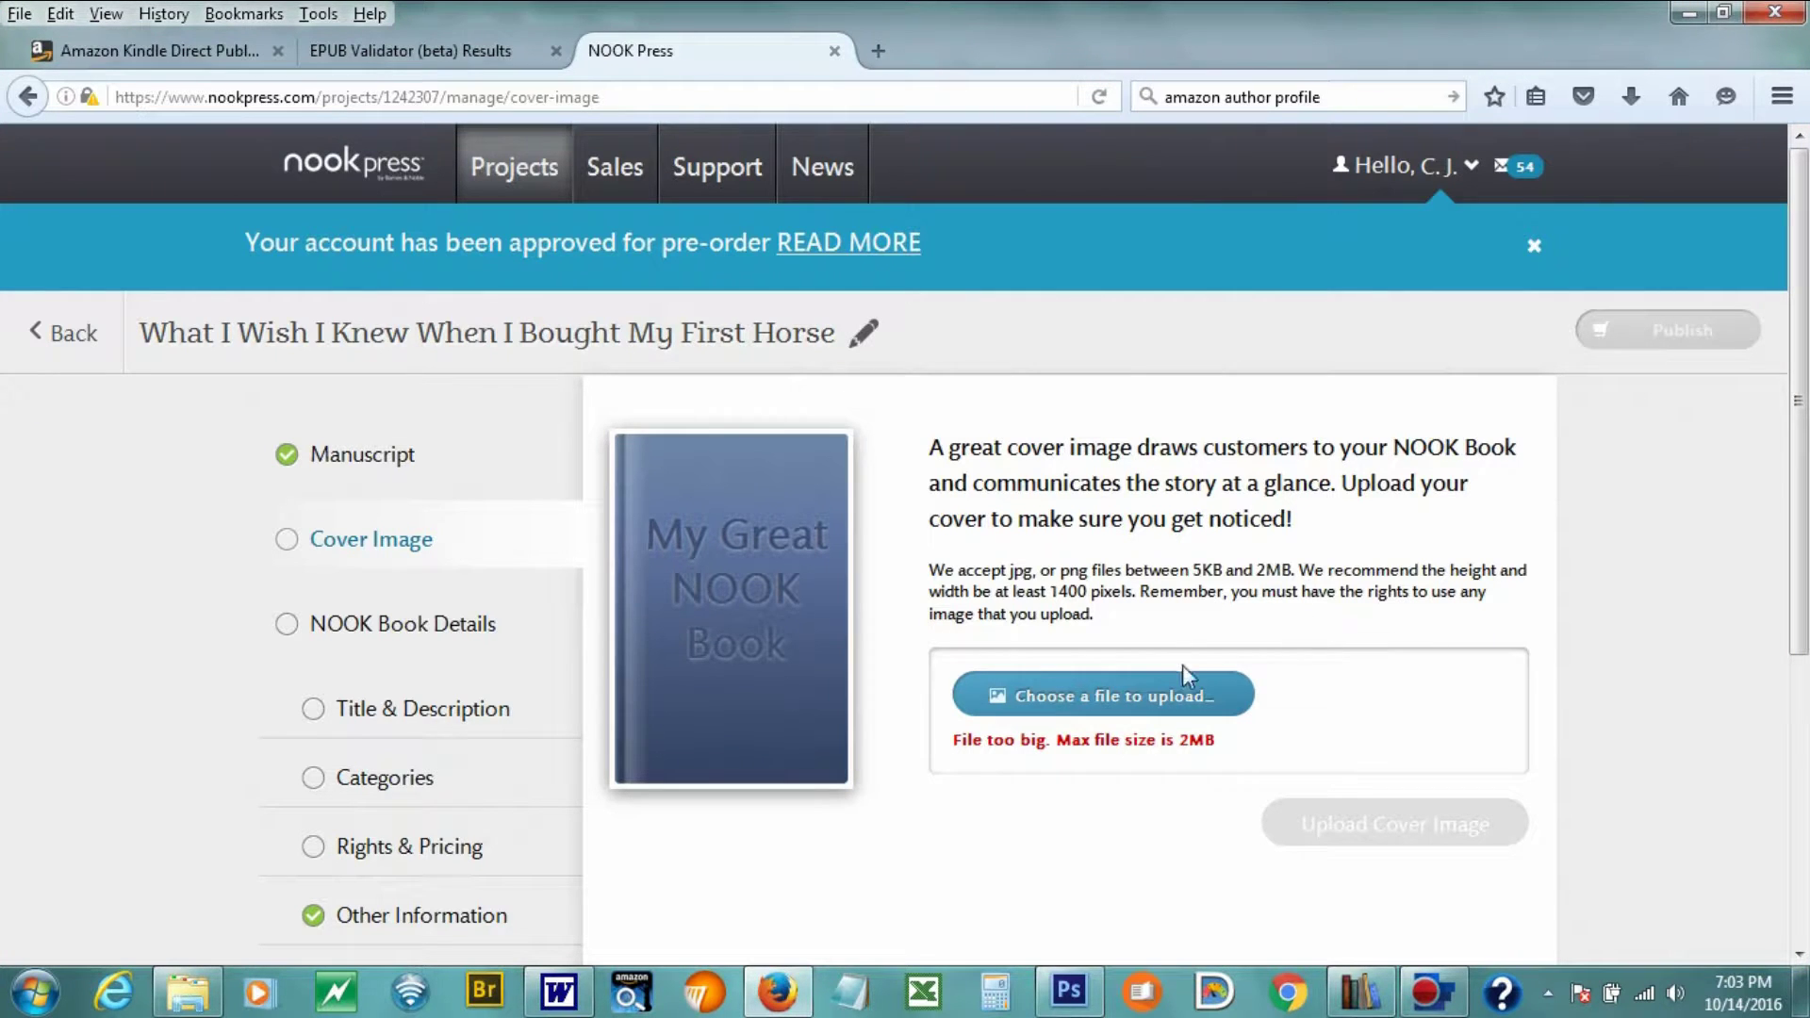
# - Upload first-horse-cover-final-medium as the cover image without adding it to the manuscript
pyautogui.click(1156, 684)
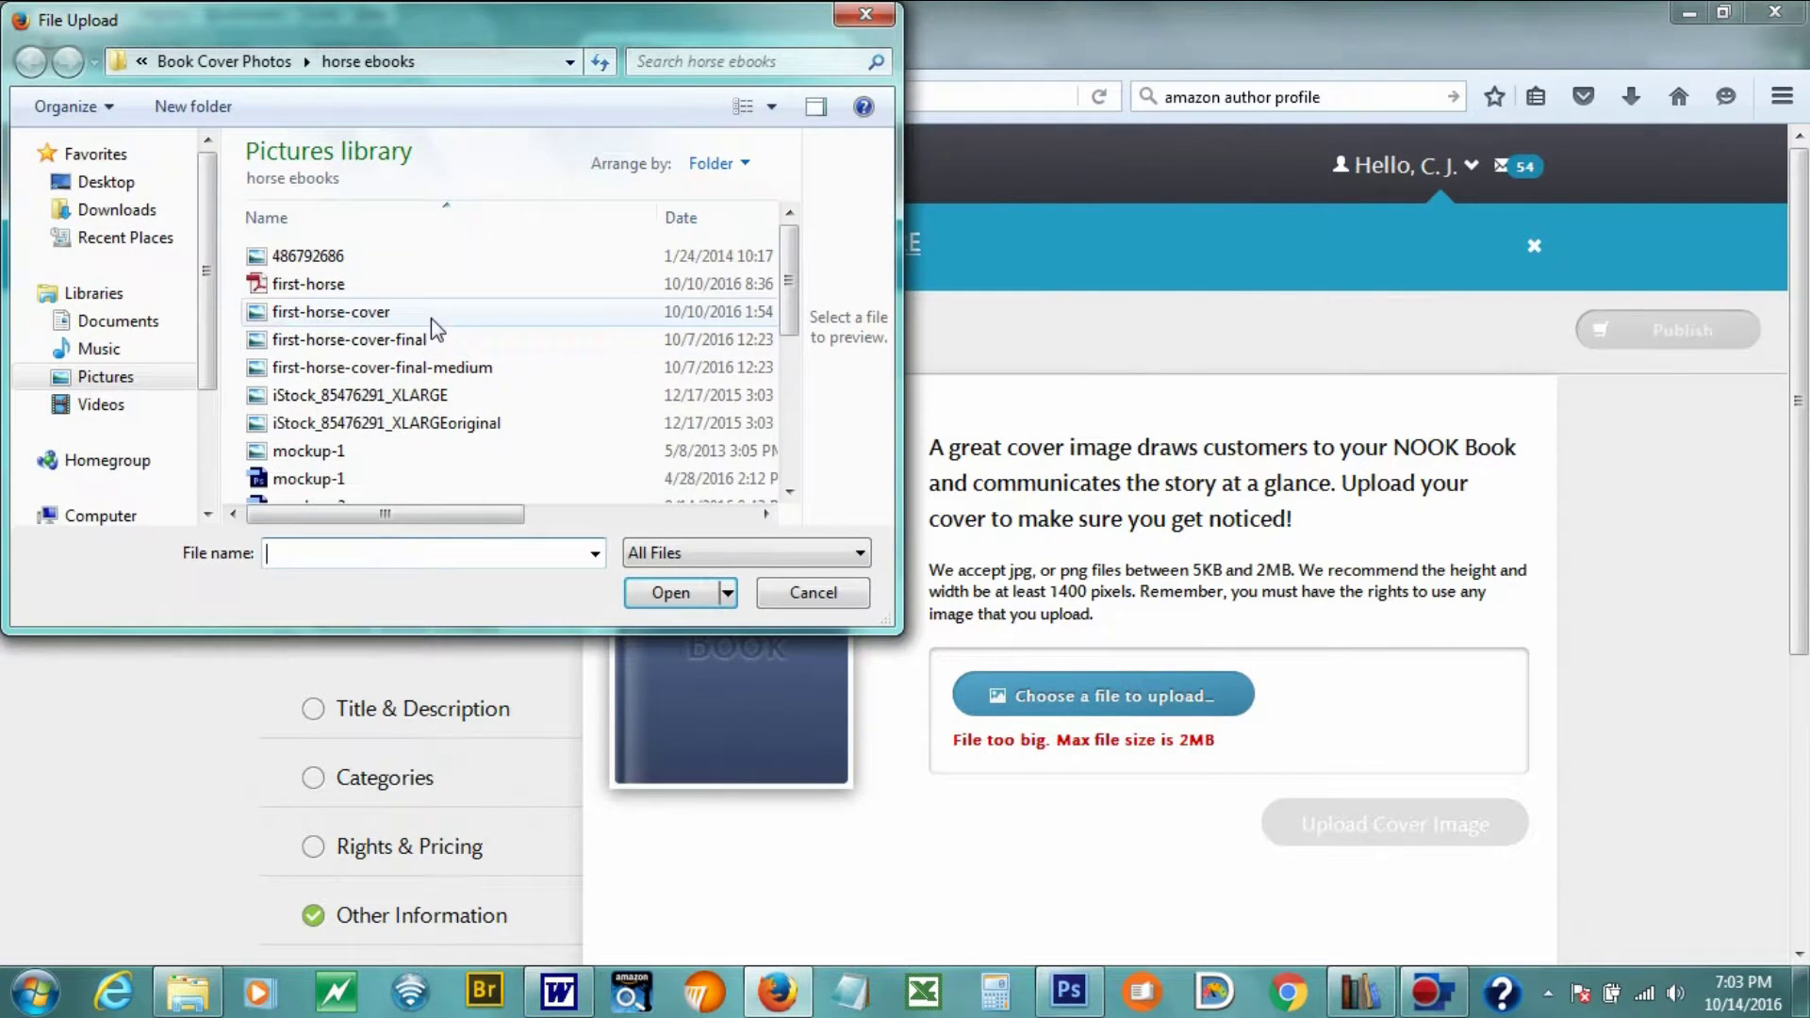
pyautogui.doubleClick(330, 367)
pyautogui.click(1395, 848)
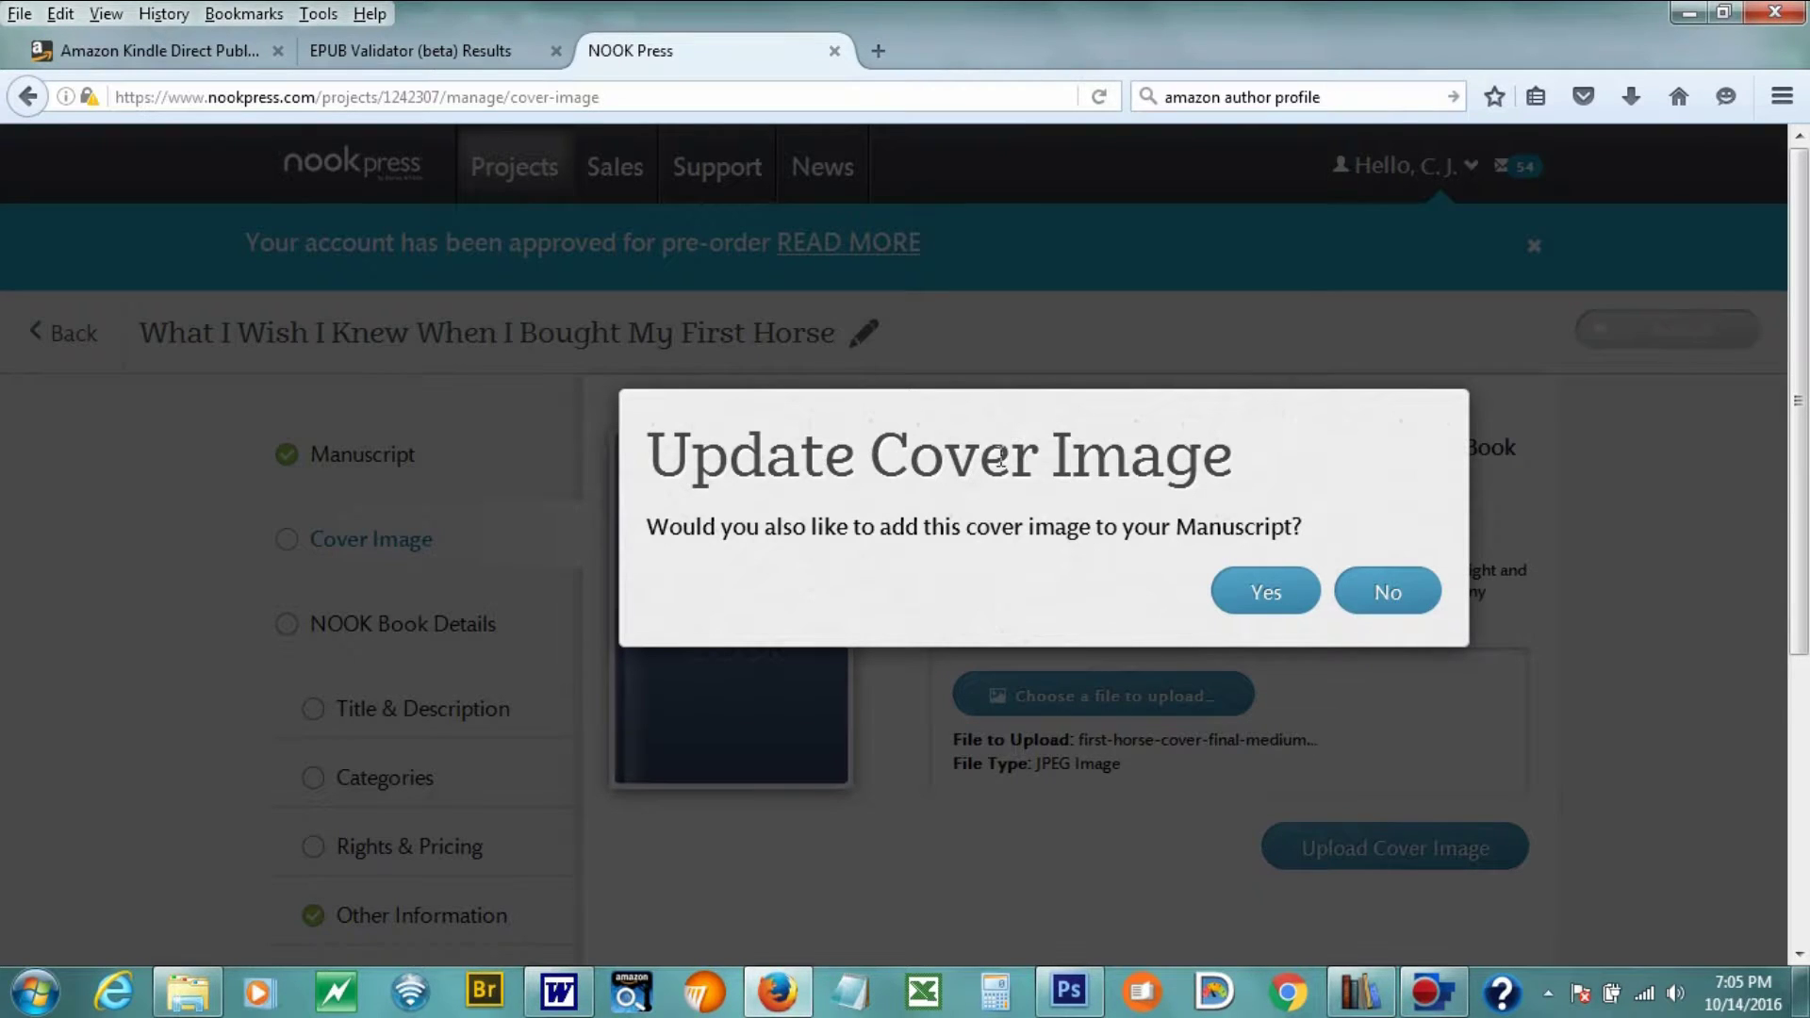
pyautogui.click(1389, 603)
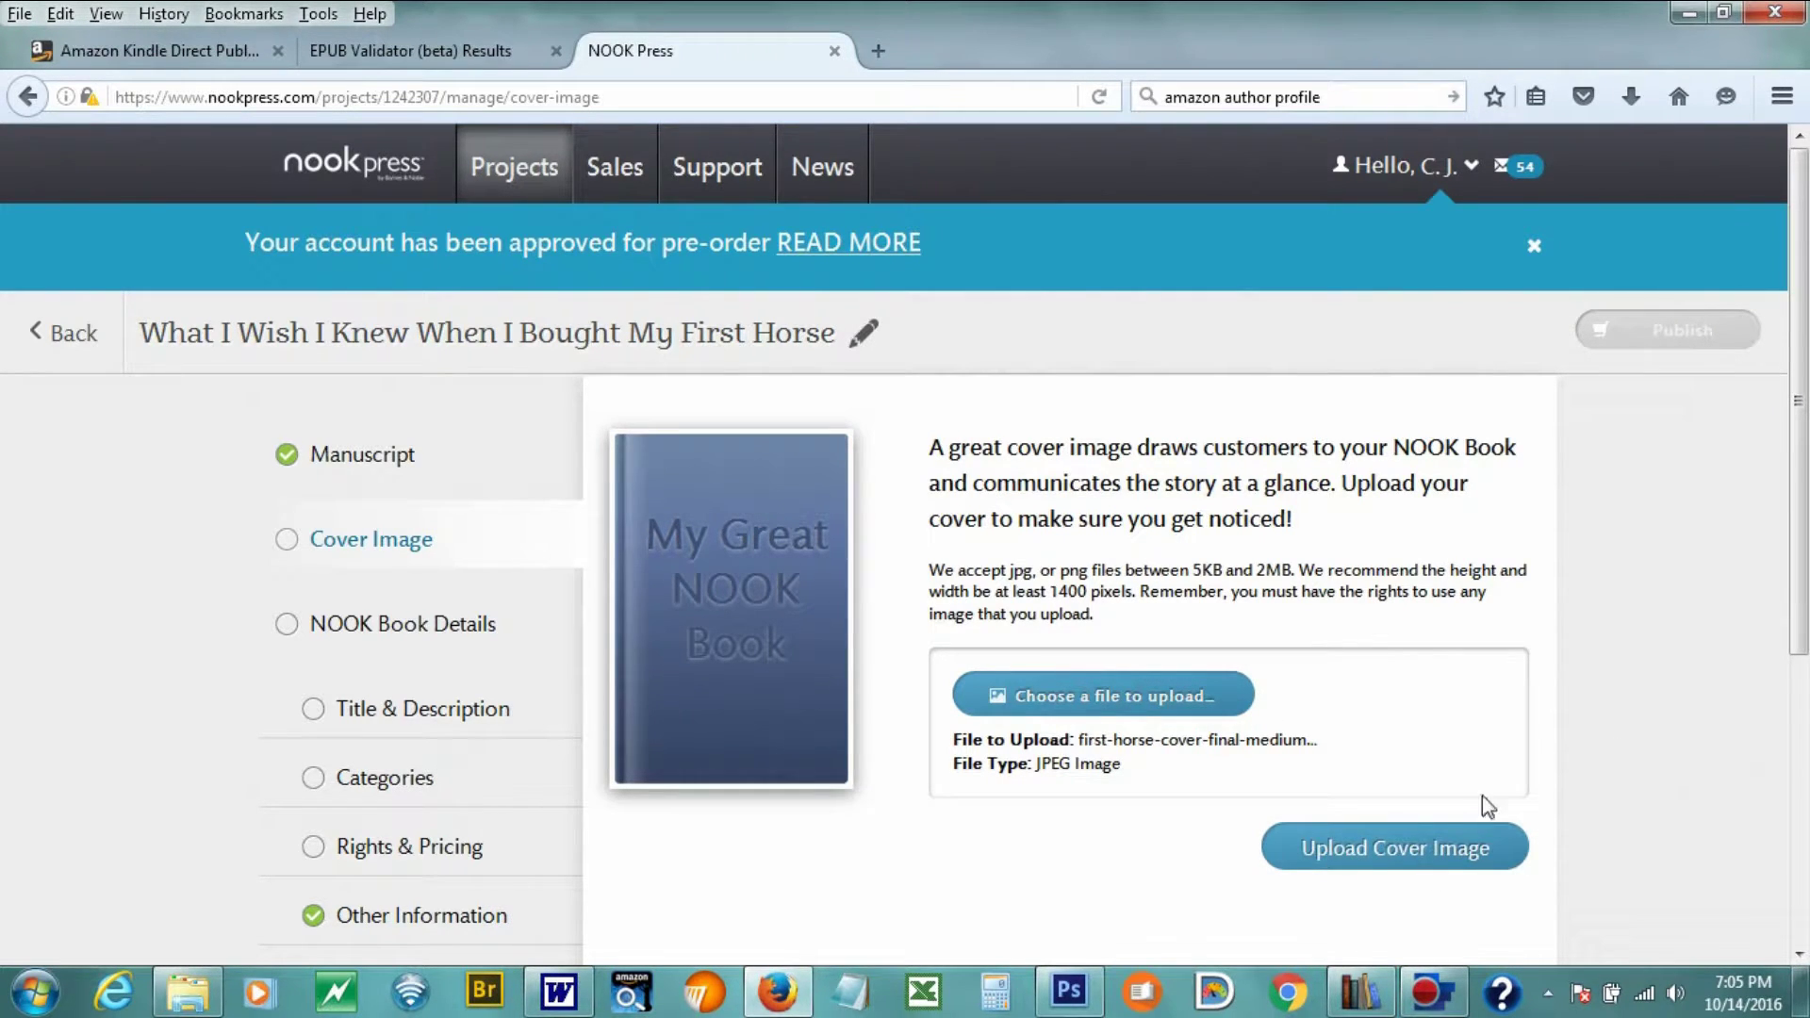
pyautogui.click(1360, 851)
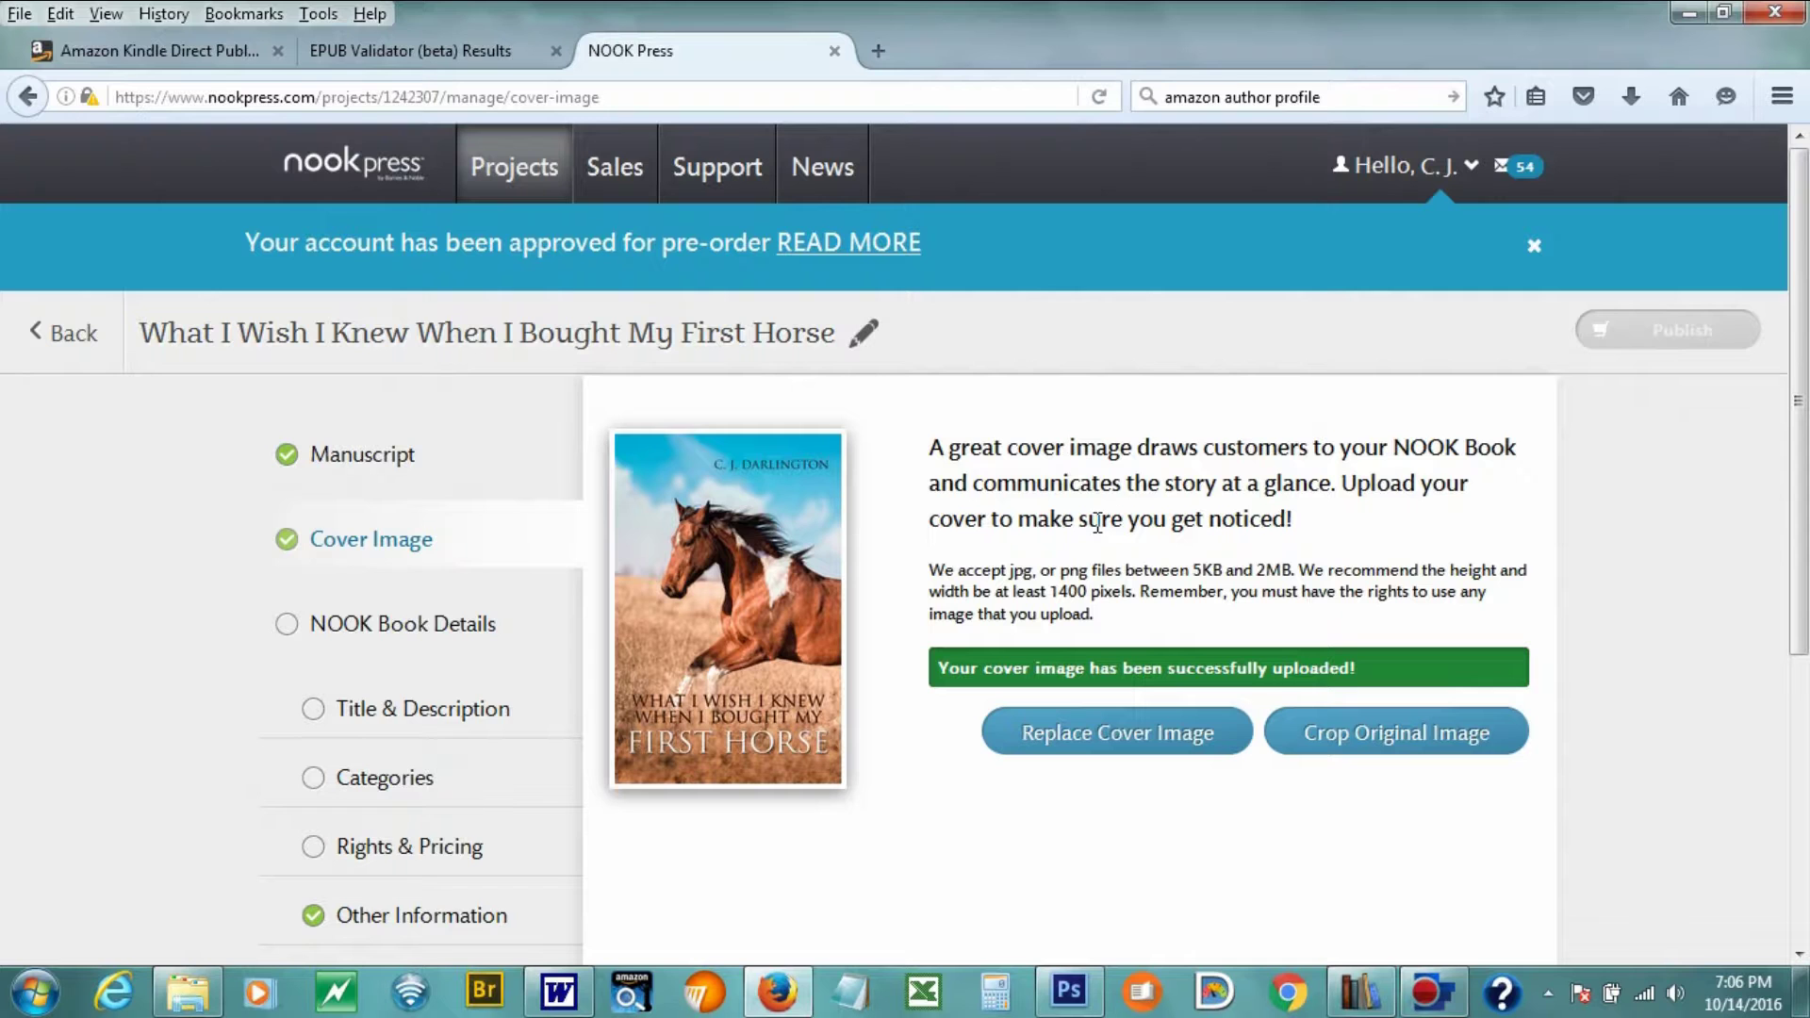
# - Open the Title & Description form in the NOOK Book Details
pyautogui.scroll(-2, 1100, 492)
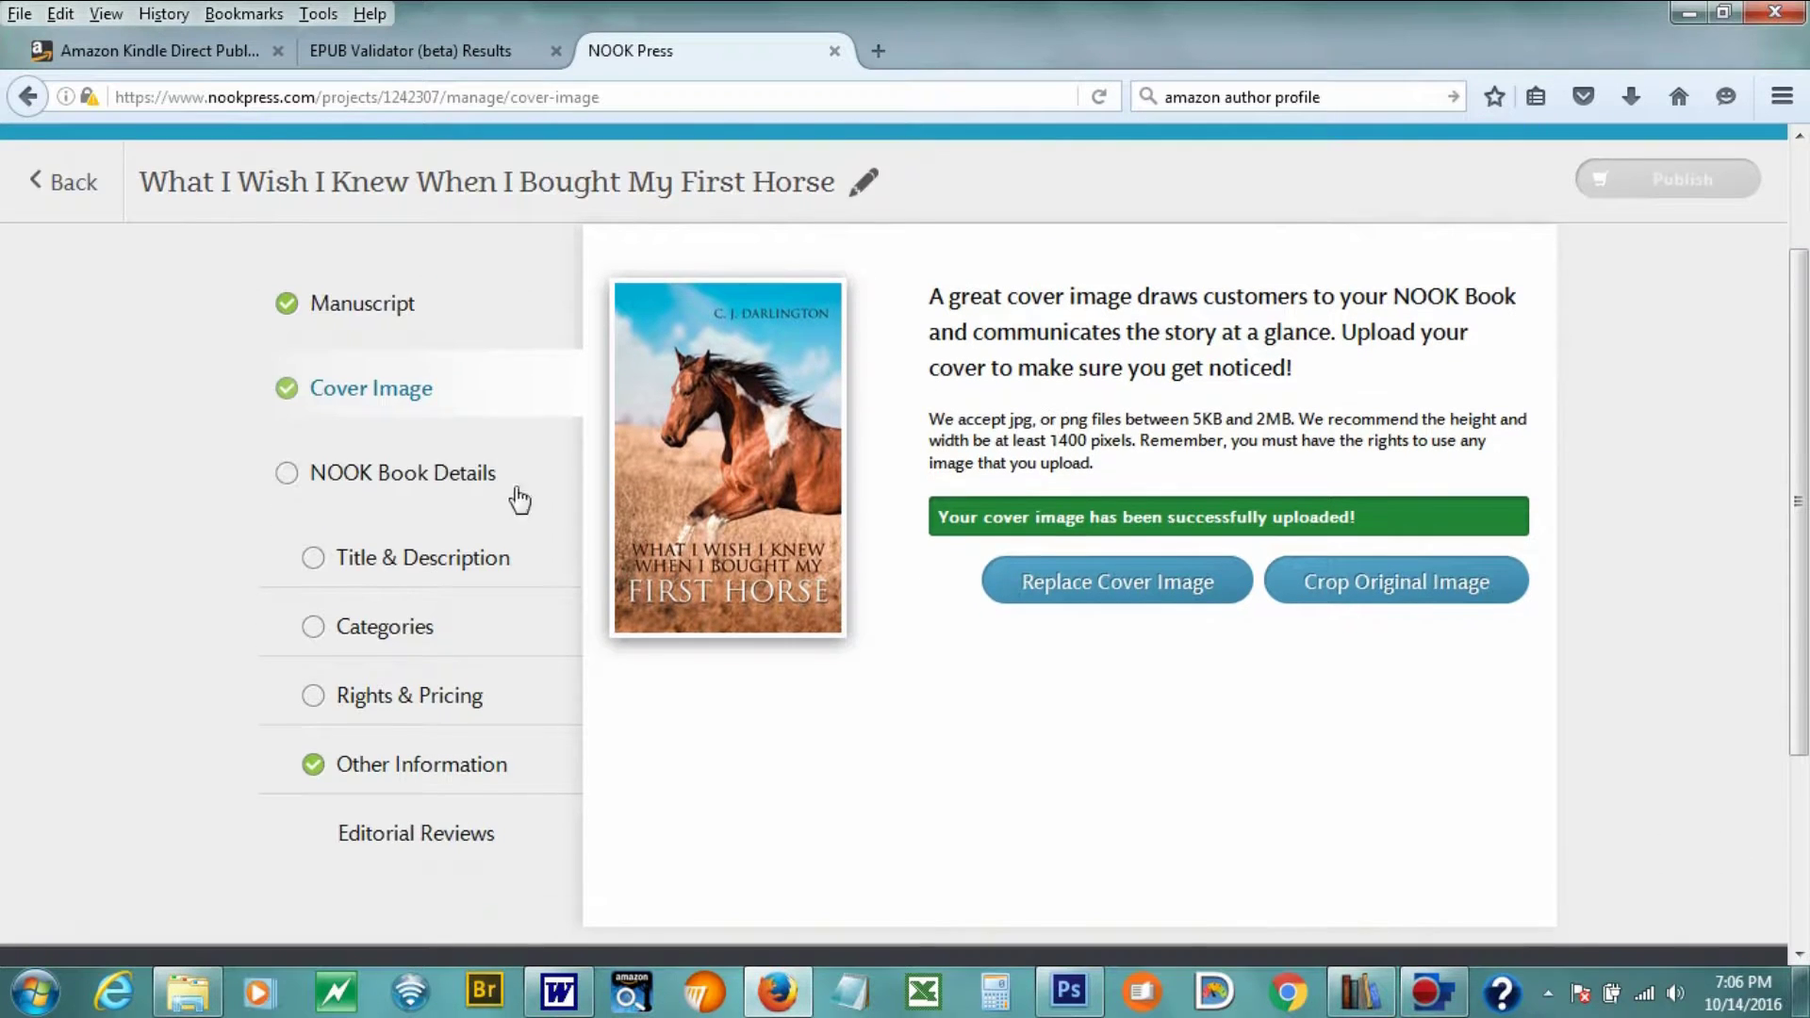
pyautogui.click(385, 480)
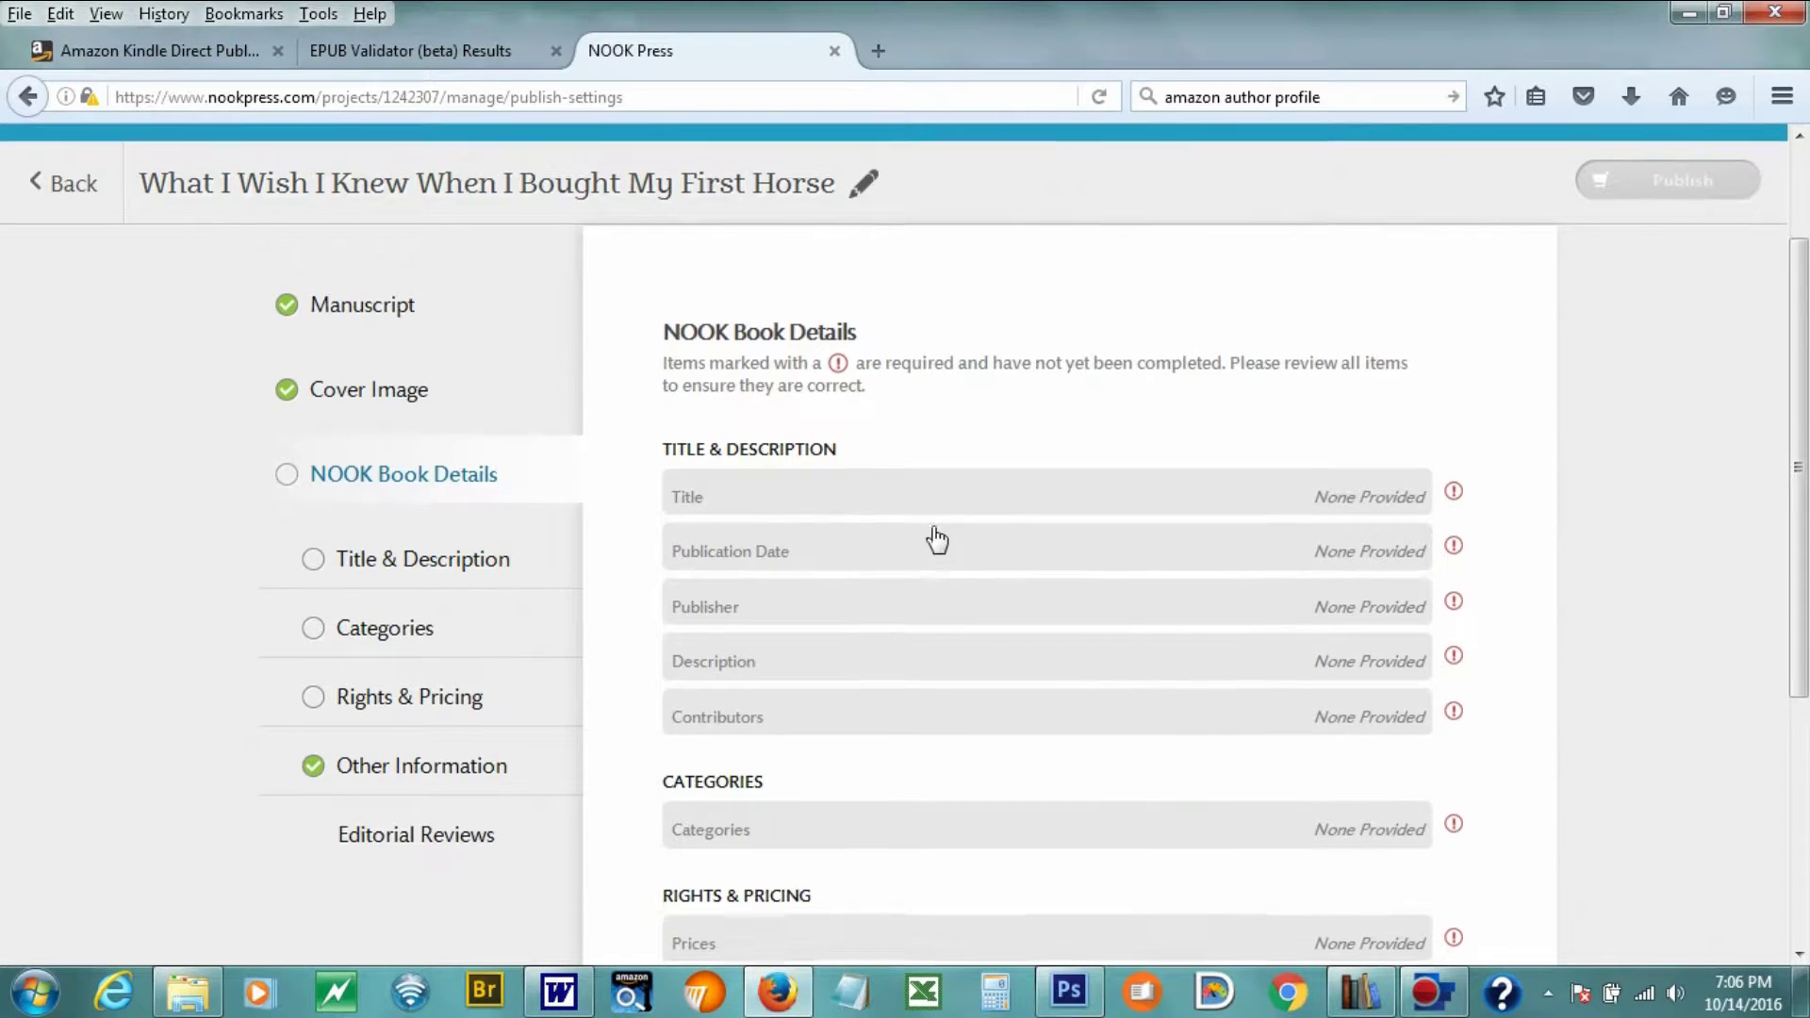
pyautogui.click(922, 495)
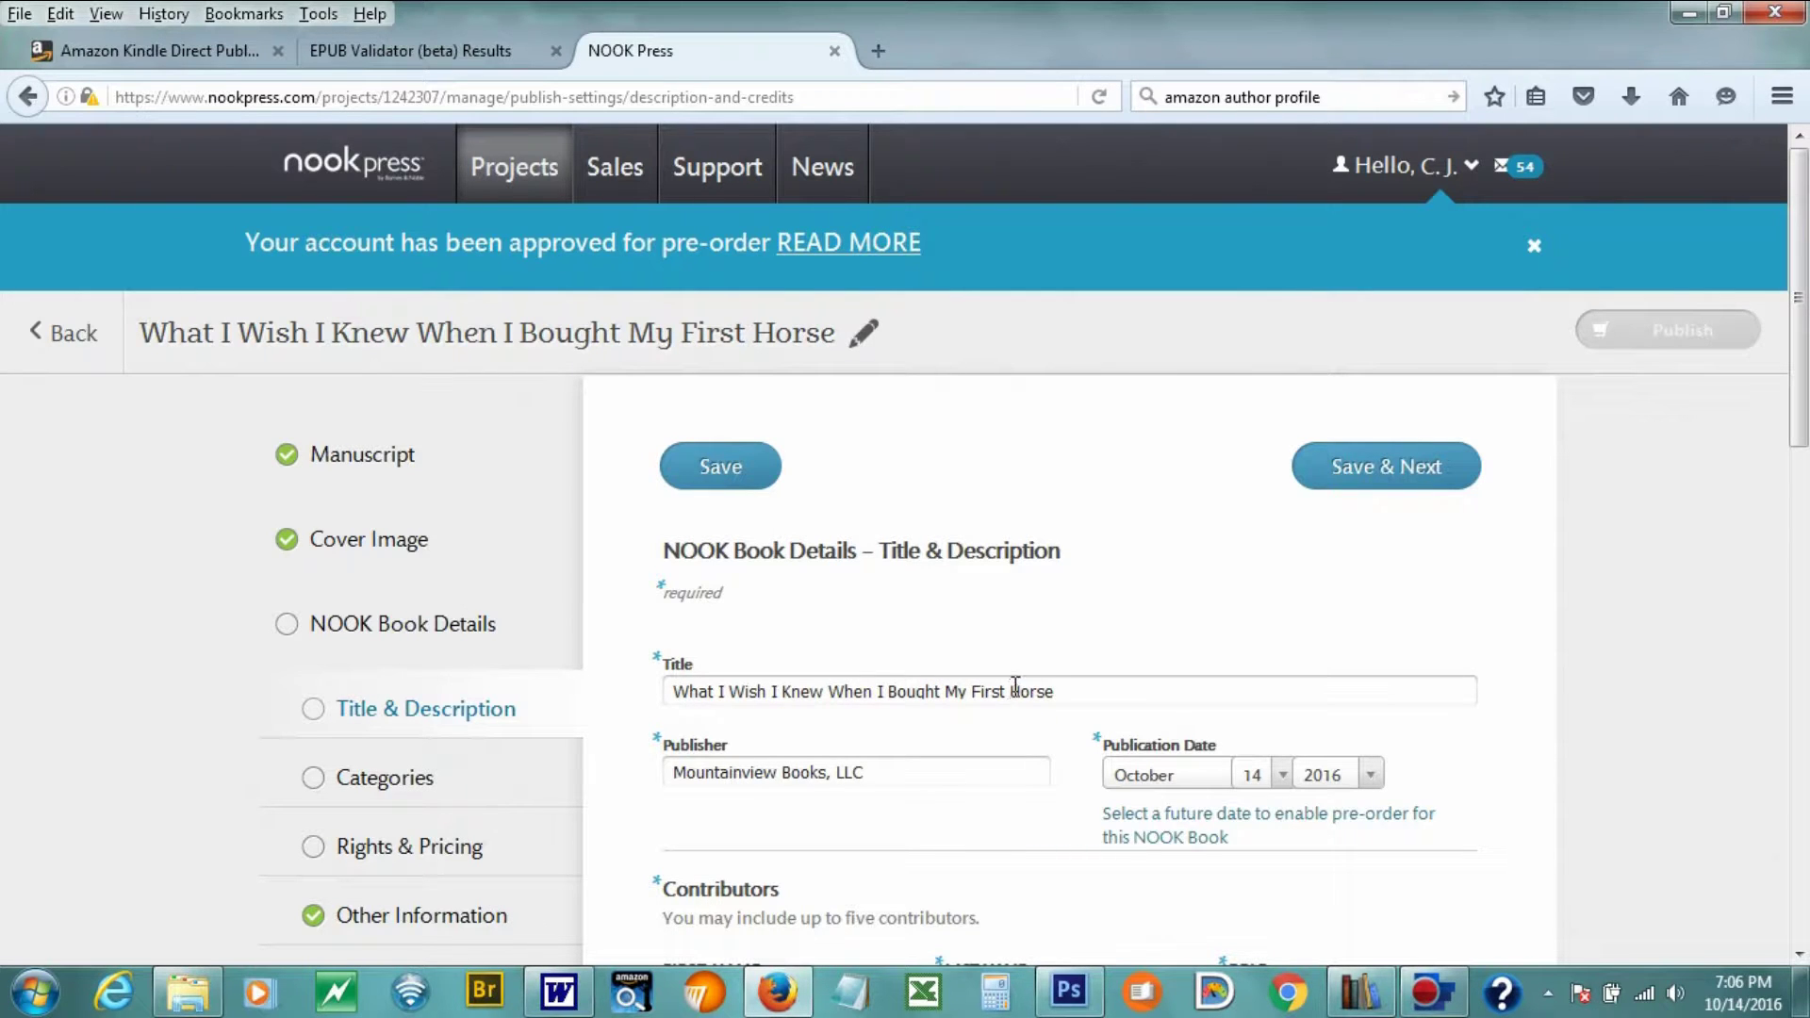
pyautogui.scroll(-3, 1041, 655)
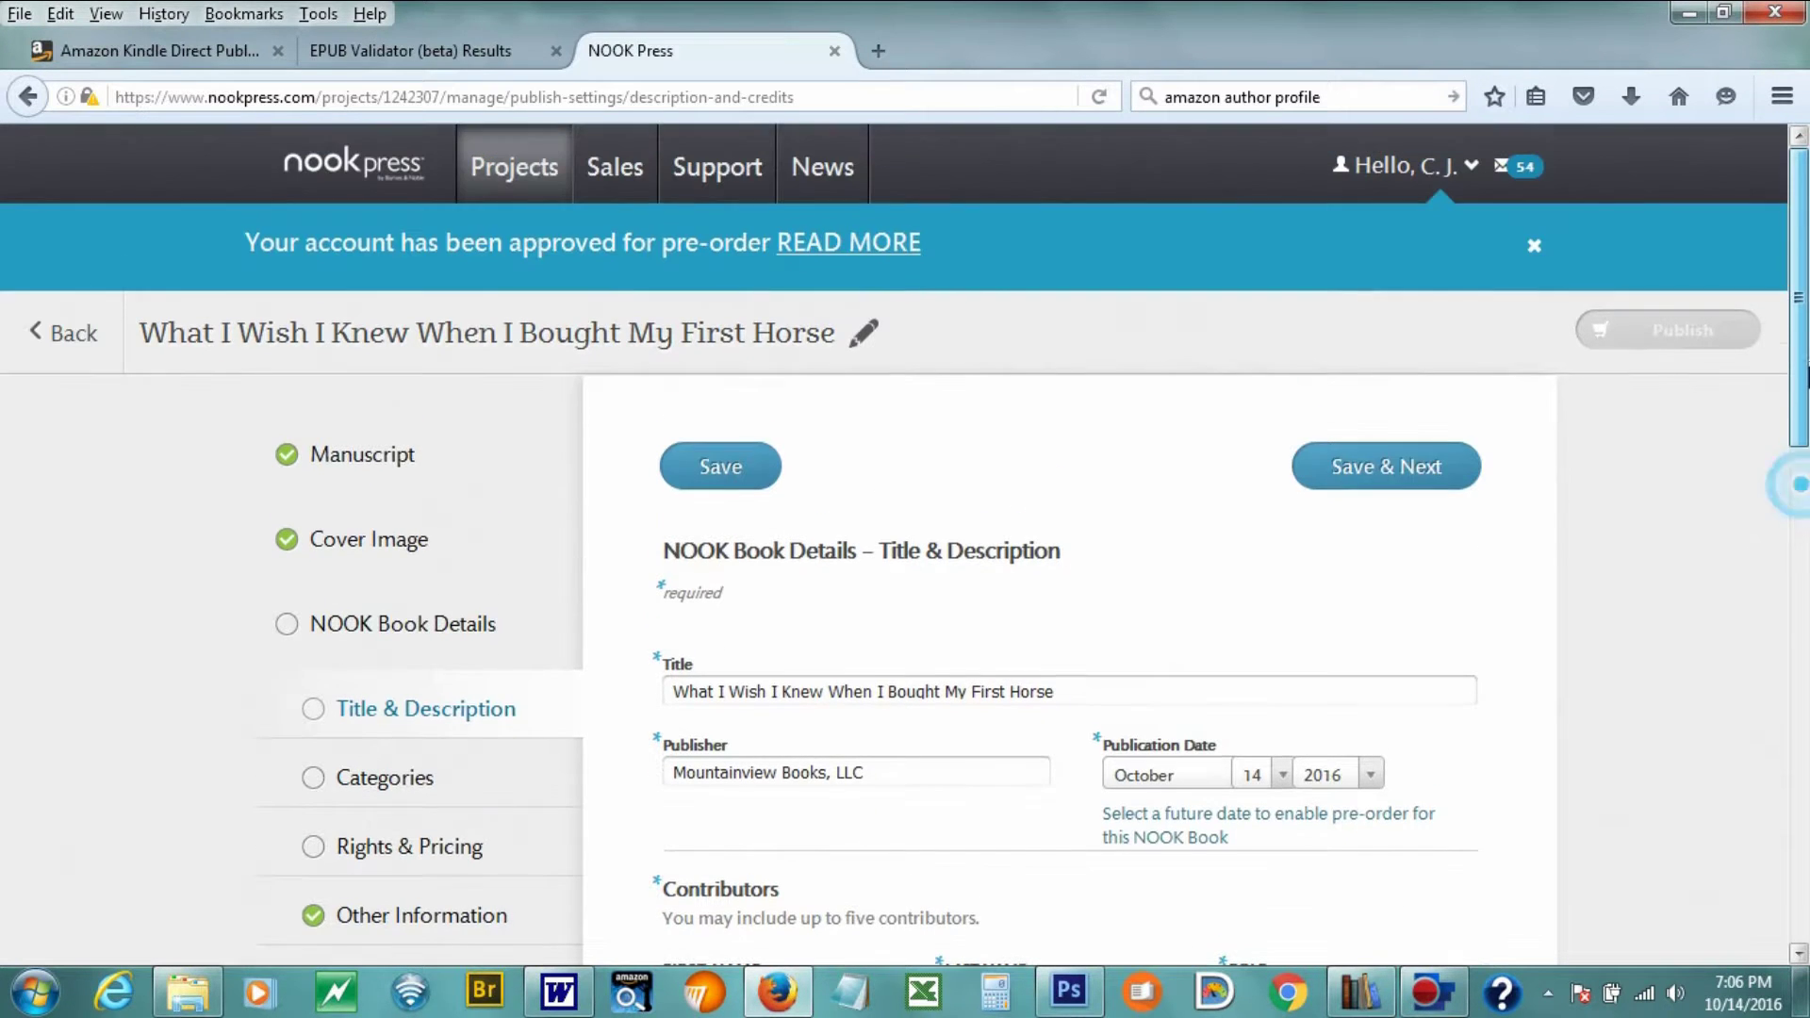
# - Review the title, publisher, publication date and contributor fields of the Title & Description form
pyautogui.scroll(3, 1800, 496)
pyautogui.scroll(-3, 1805, 412)
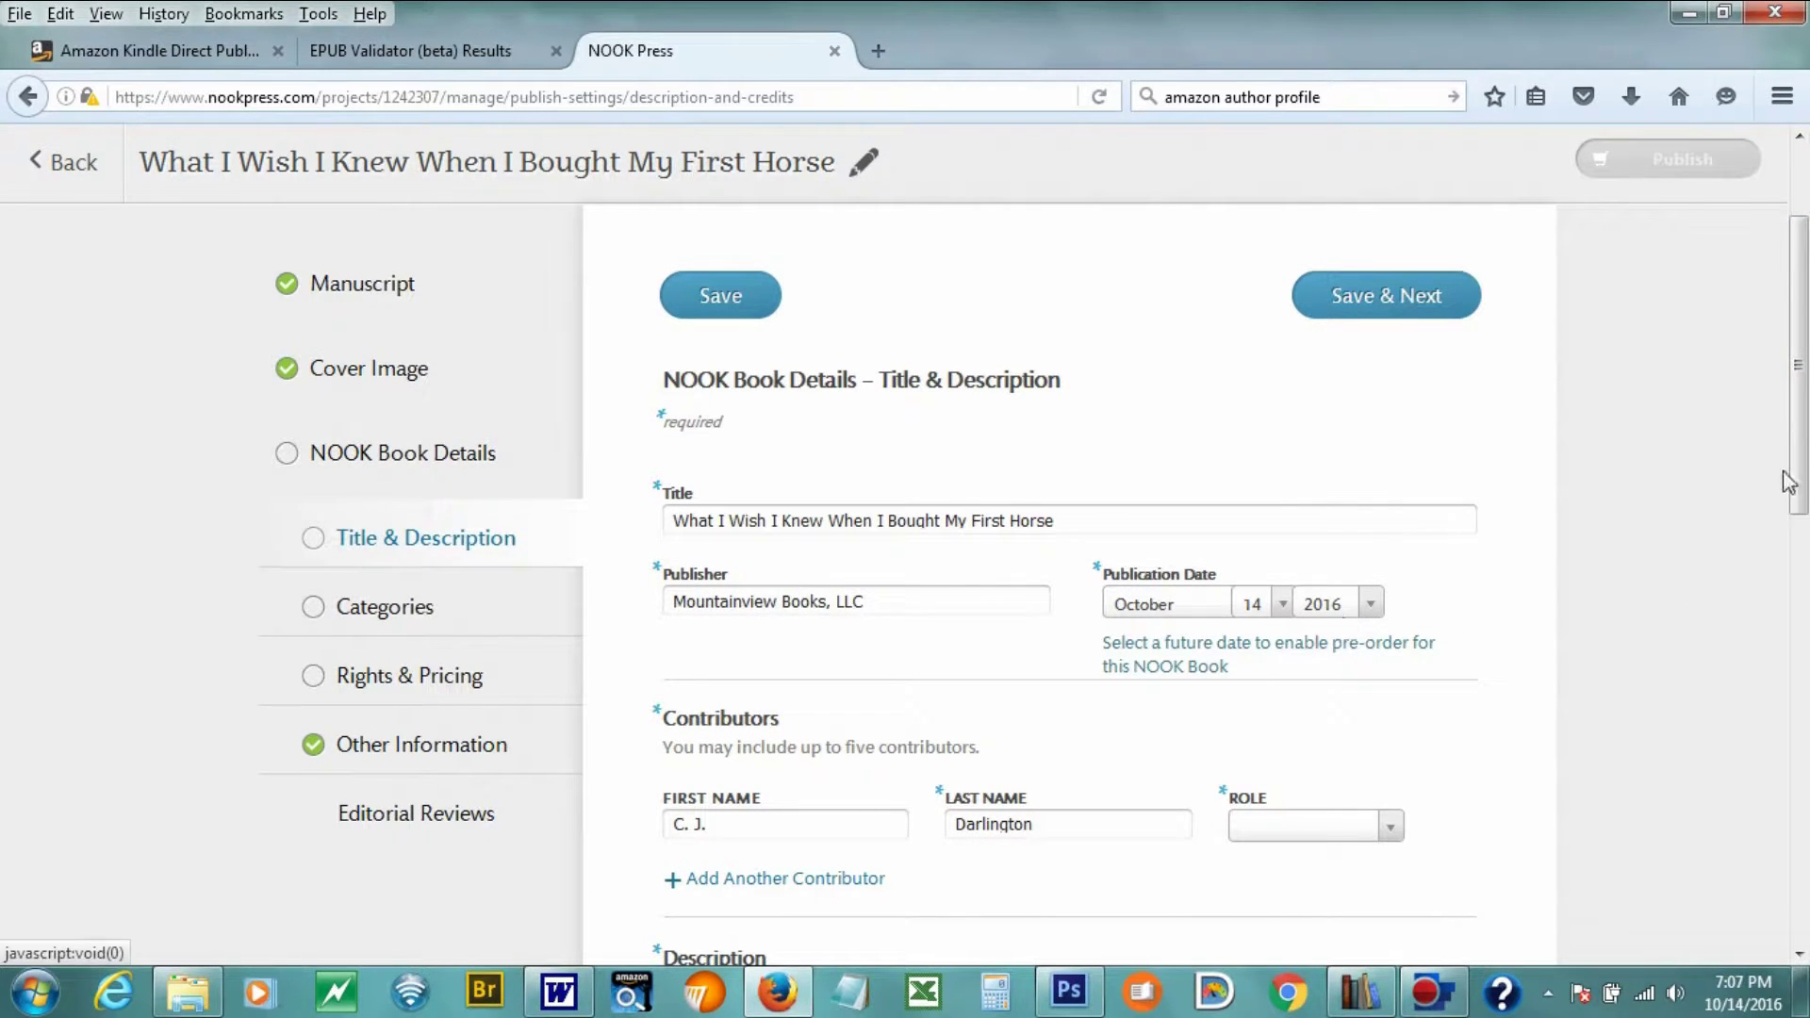
pyautogui.scroll(-2, 1805, 481)
pyautogui.scroll(-1, 1806, 480)
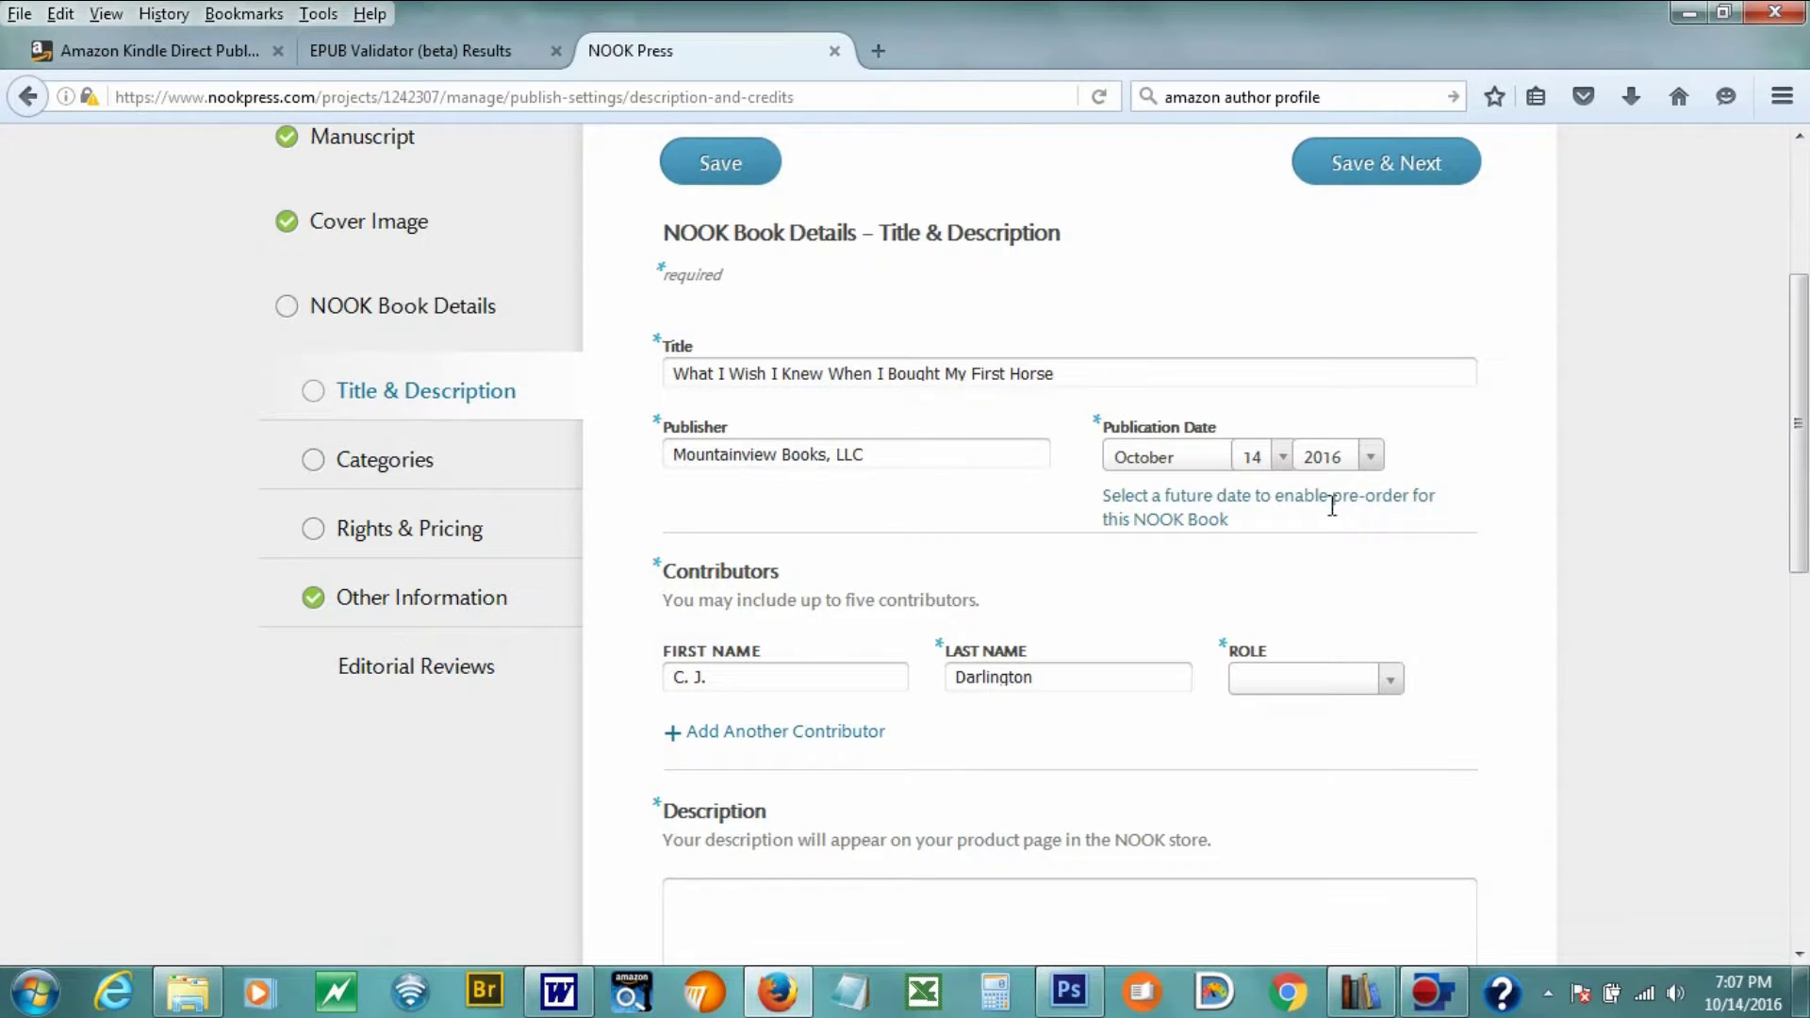
pyautogui.scroll(6, 1803, 481)
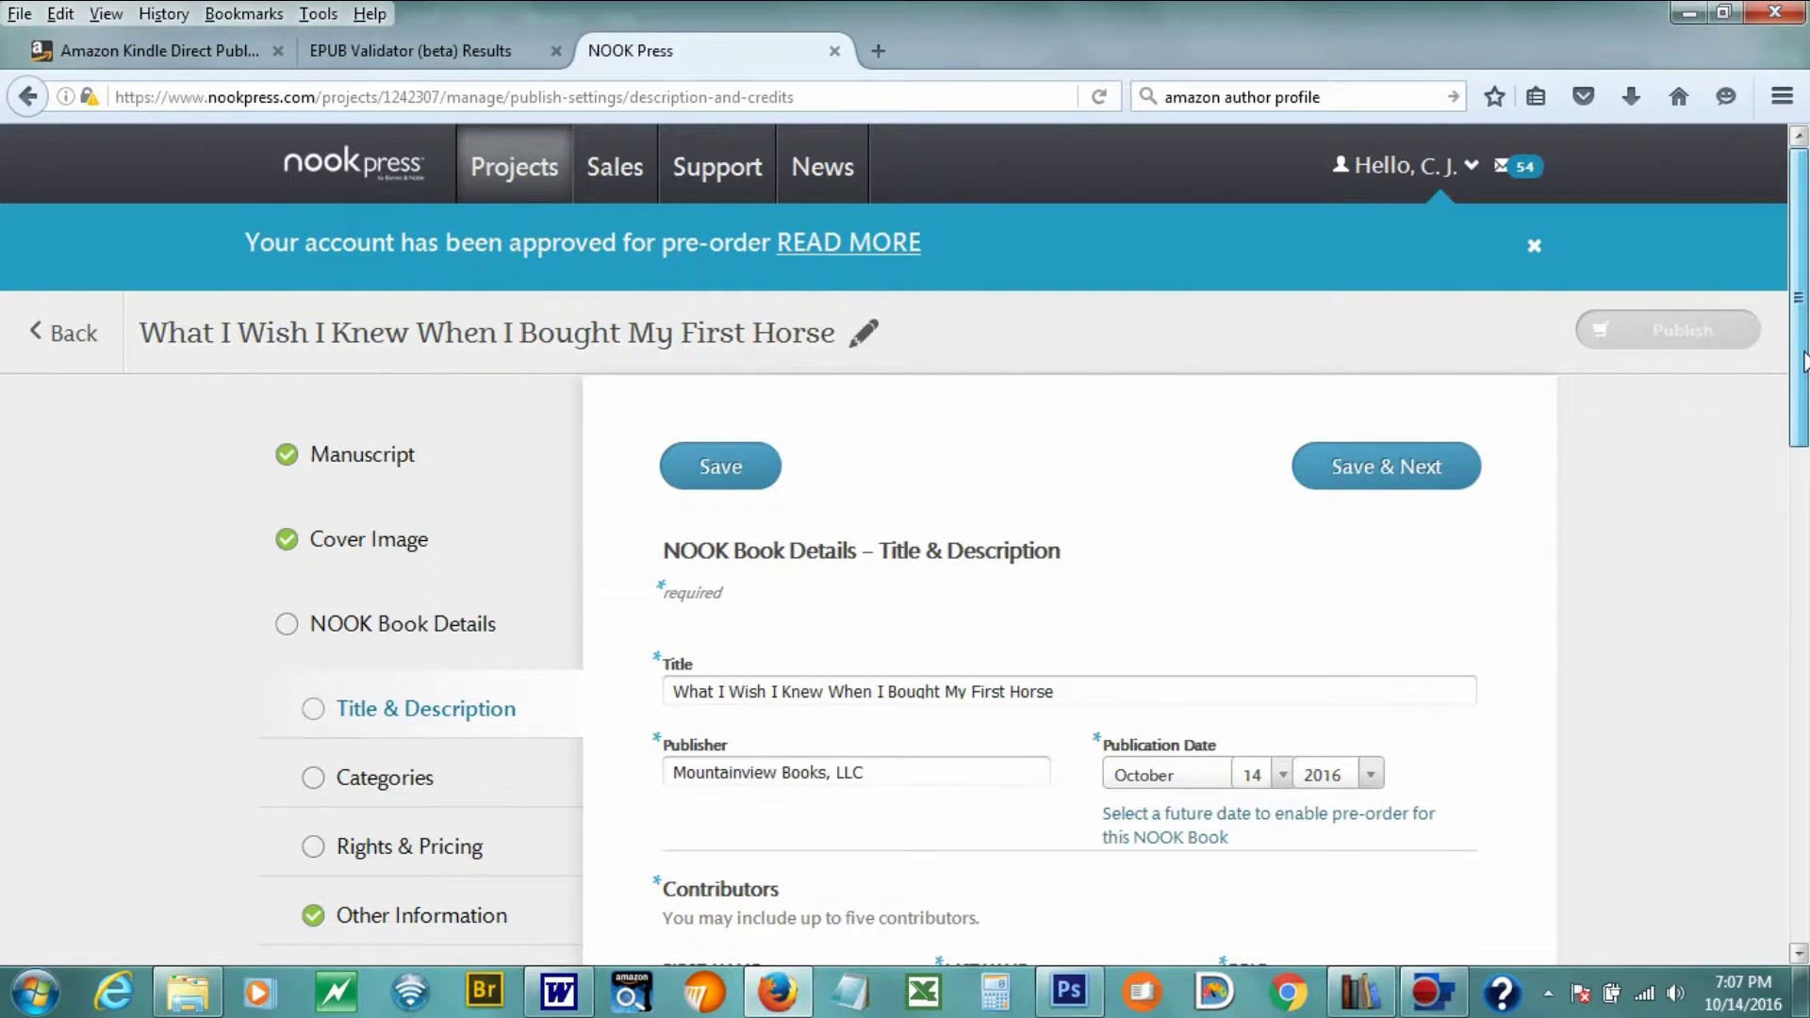
pyautogui.moveTo(1808, 363); pyautogui.dragTo(1801, 608)
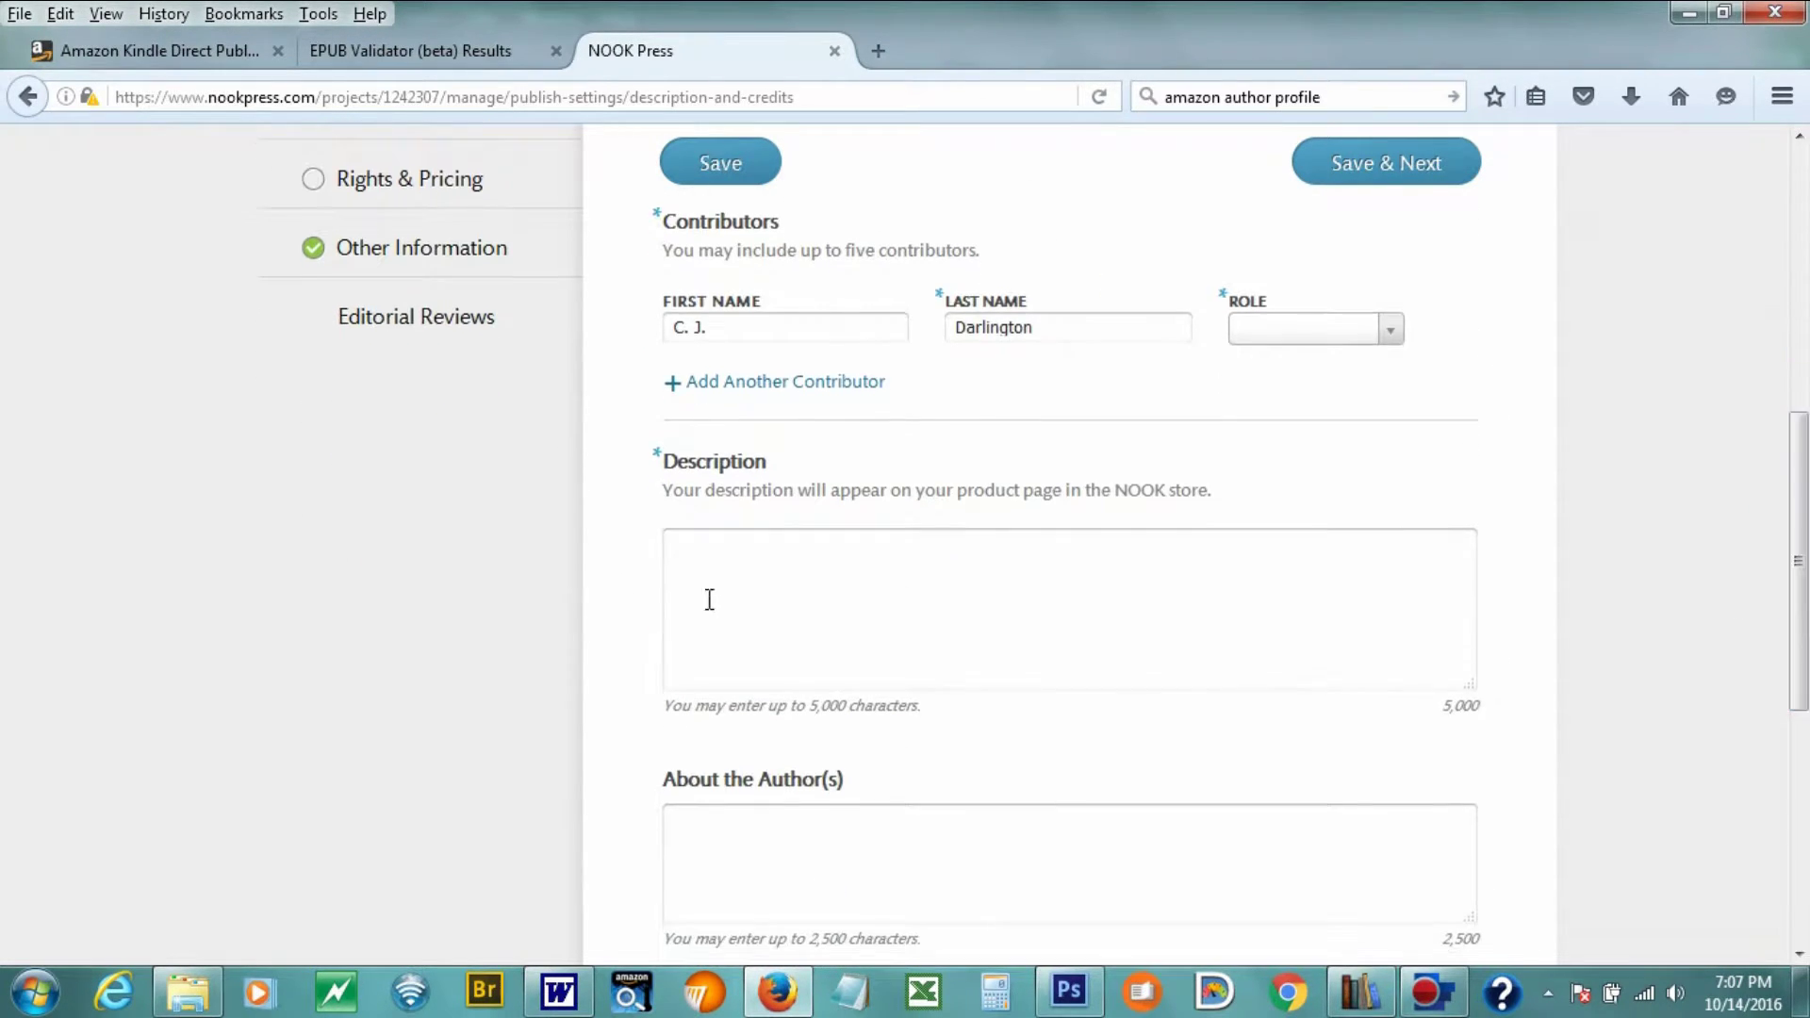
# - Switch to Word and open the horse synopsis 2 document from My Documents
pyautogui.click(705, 569)
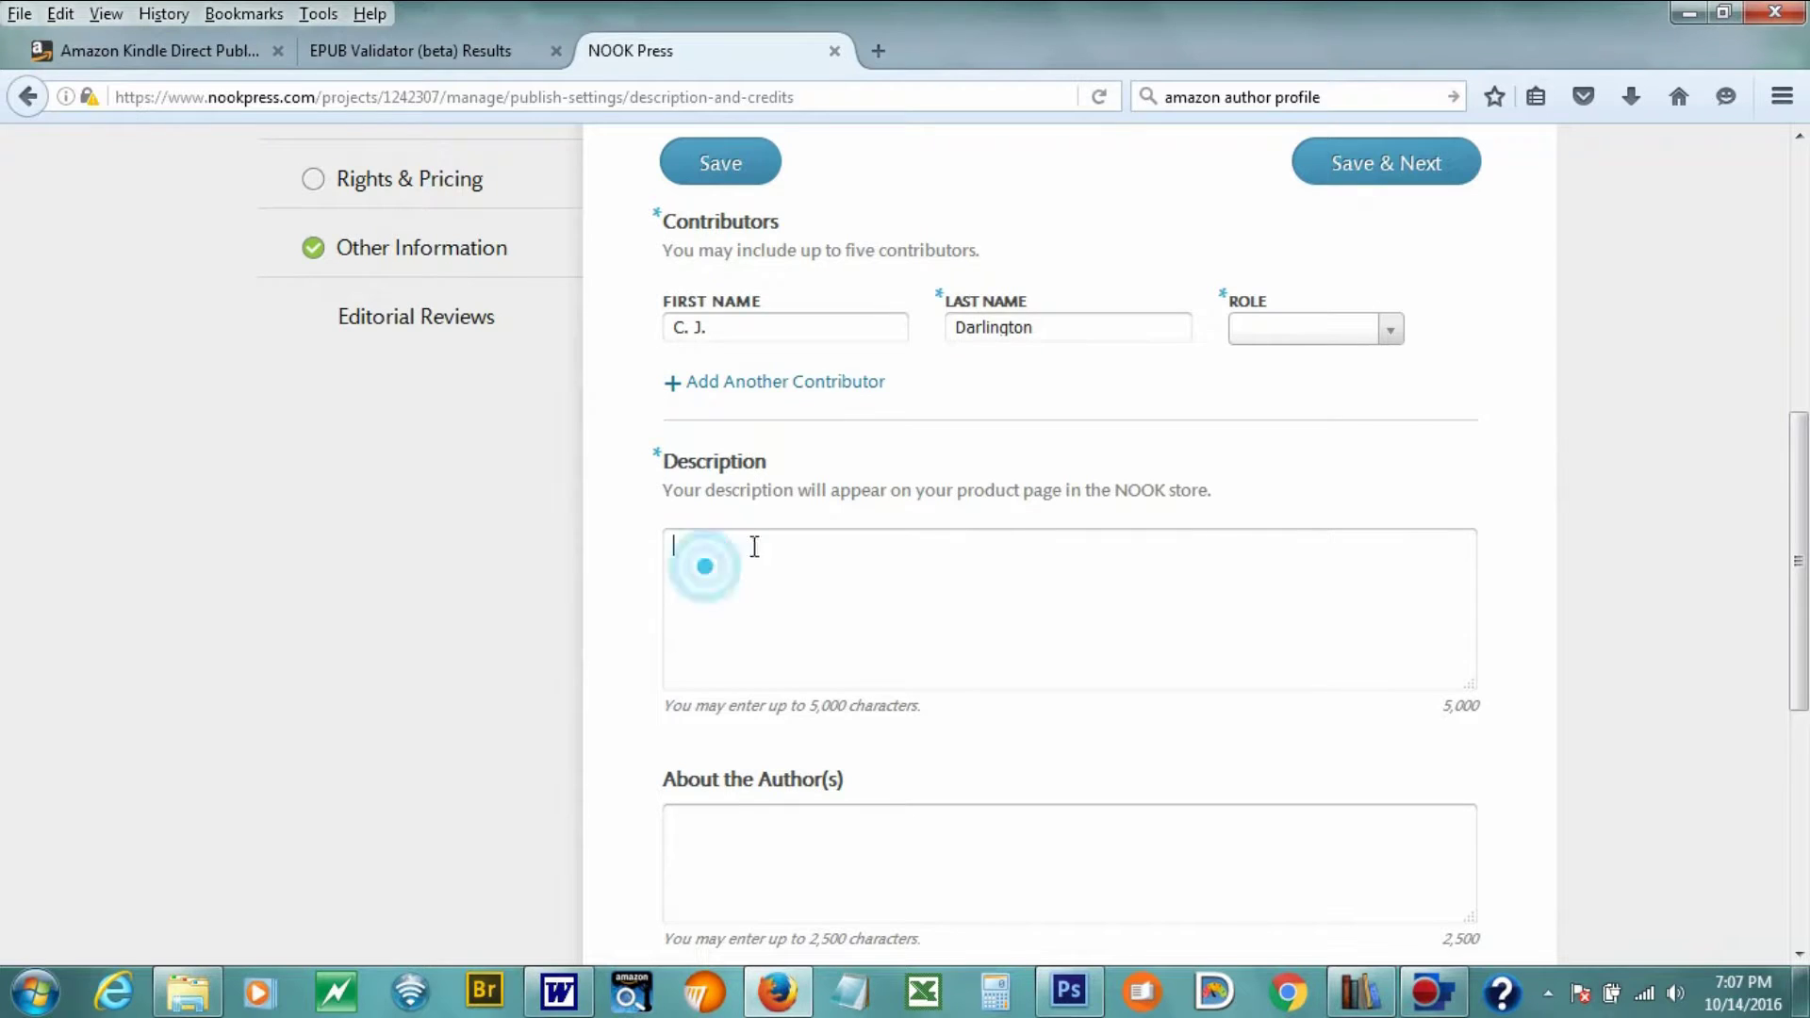
pyautogui.click(559, 992)
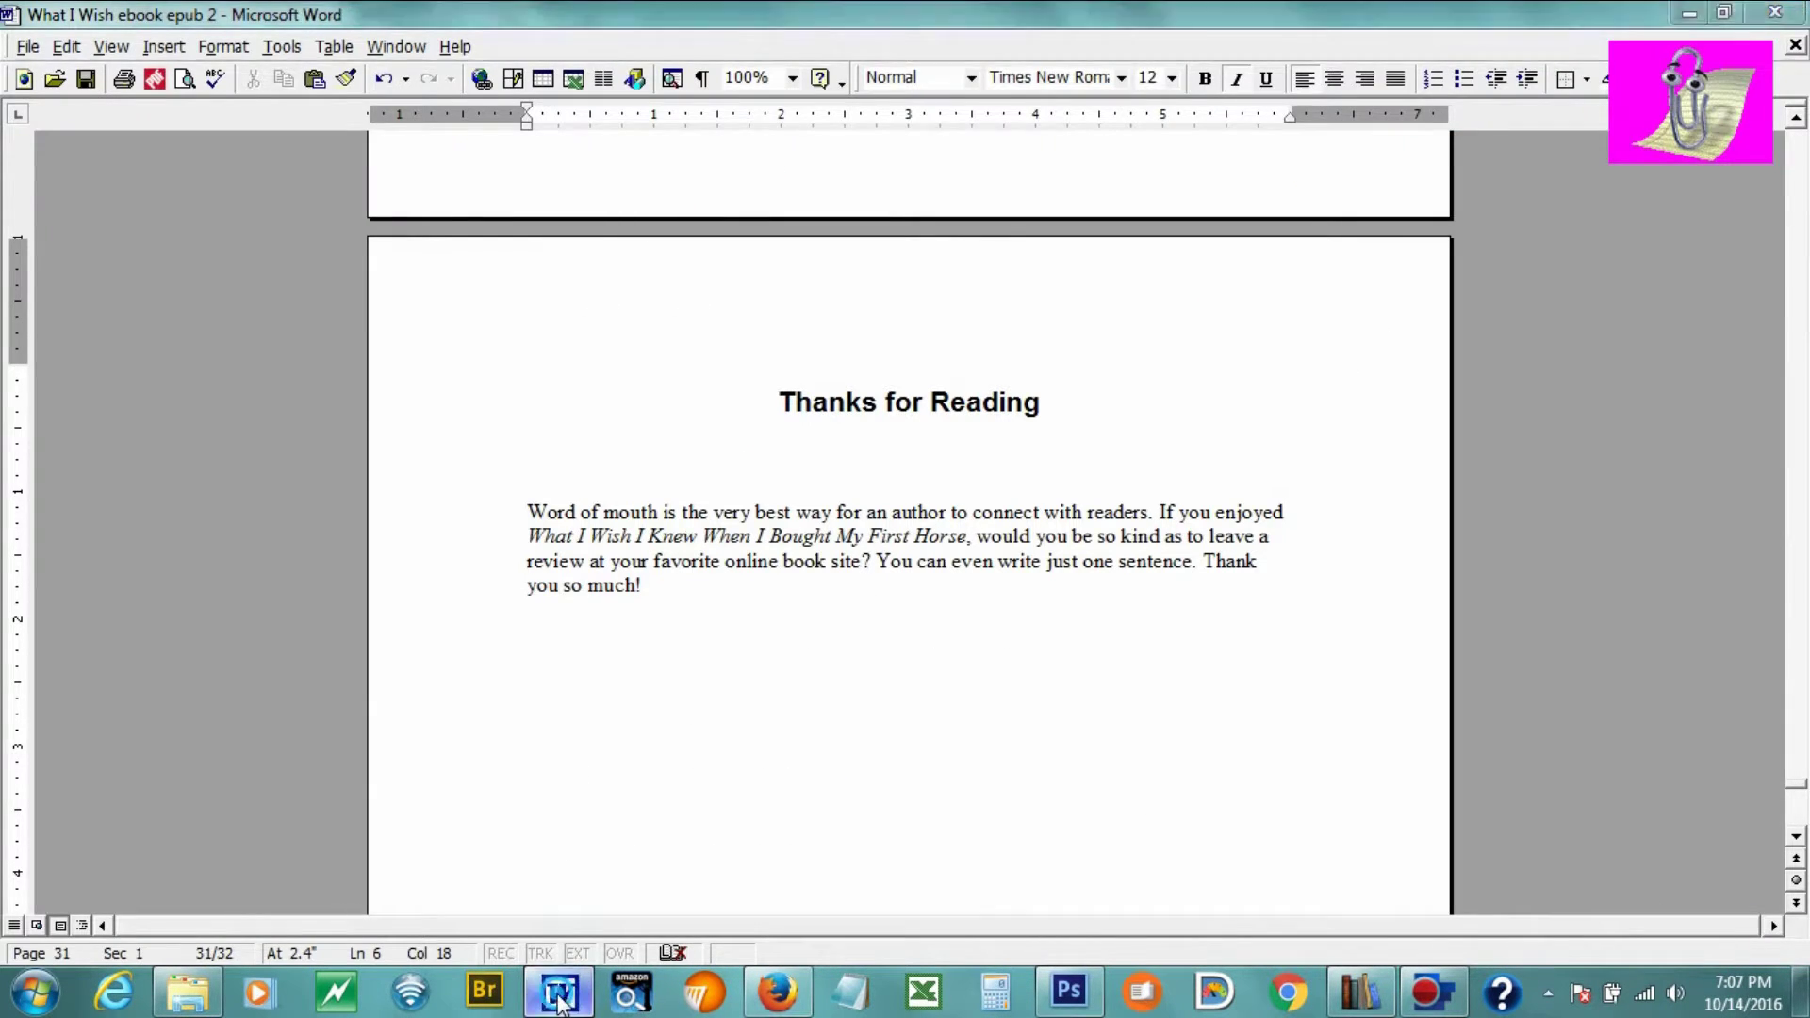
pyautogui.click(559, 992)
pyautogui.click(559, 991)
pyautogui.click(54, 78)
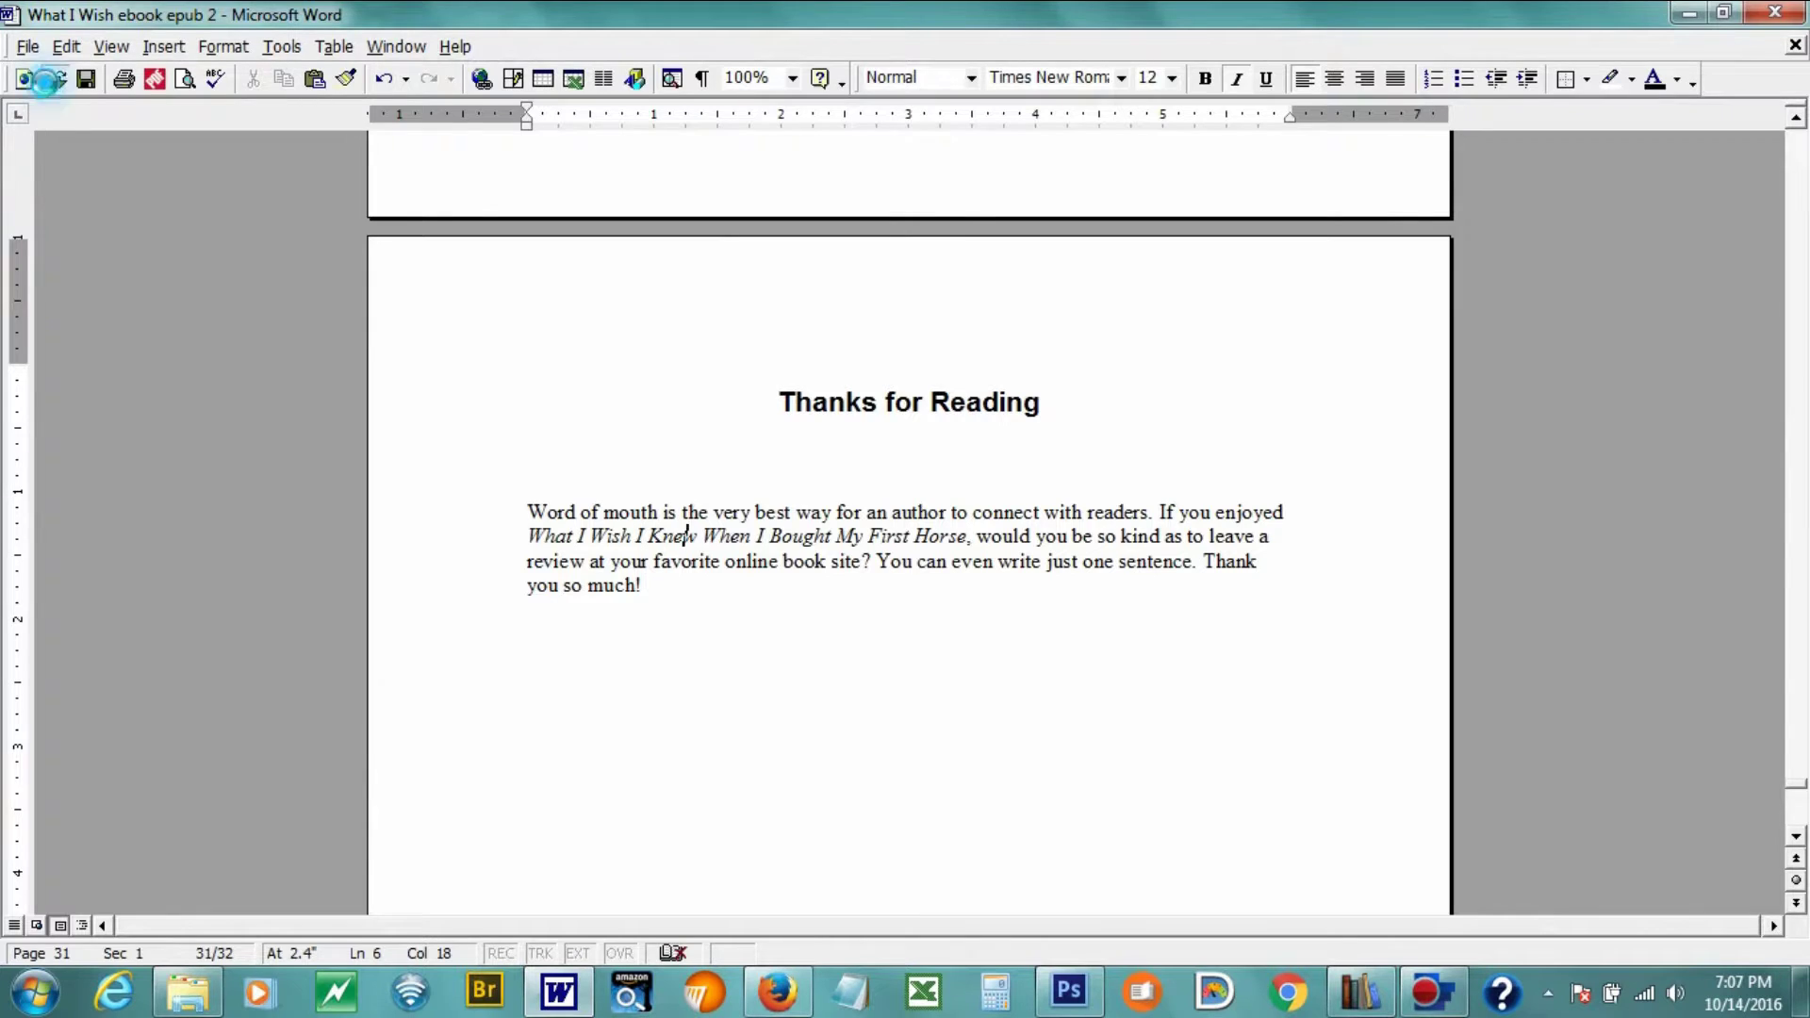
pyautogui.moveTo(833, 641); pyautogui.dragTo(964, 660)
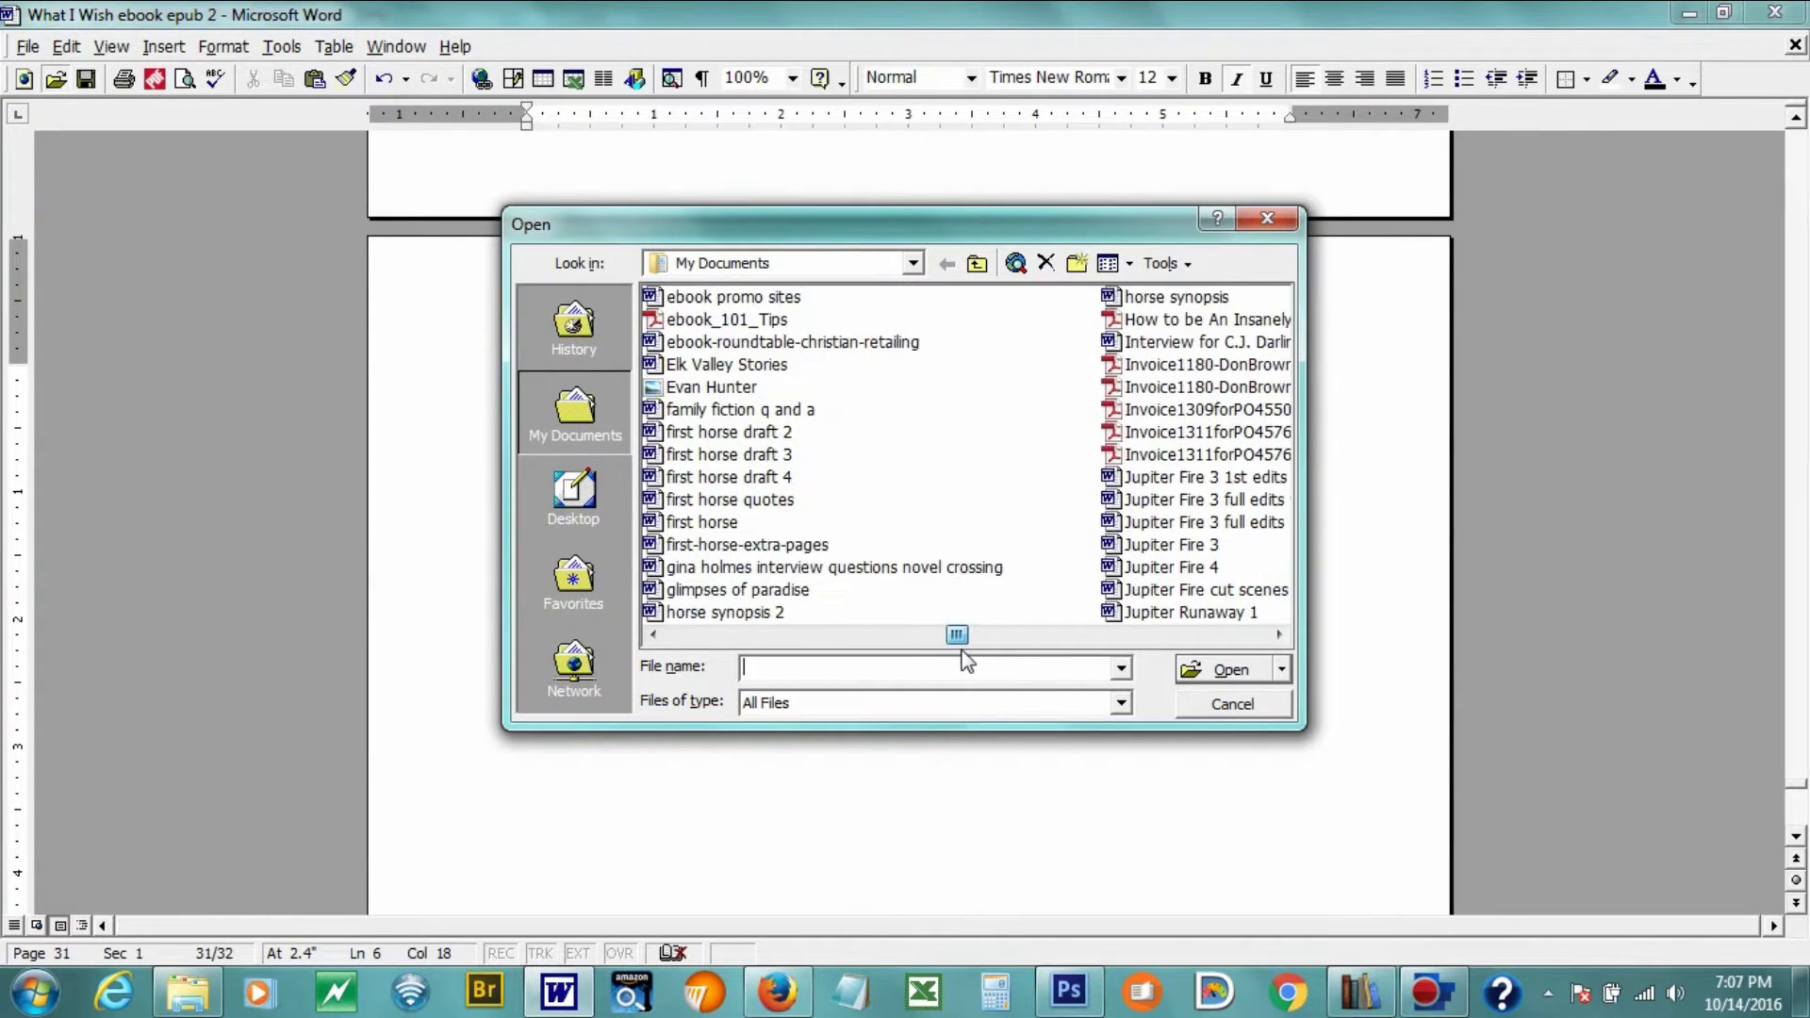
pyautogui.doubleClick(714, 614)
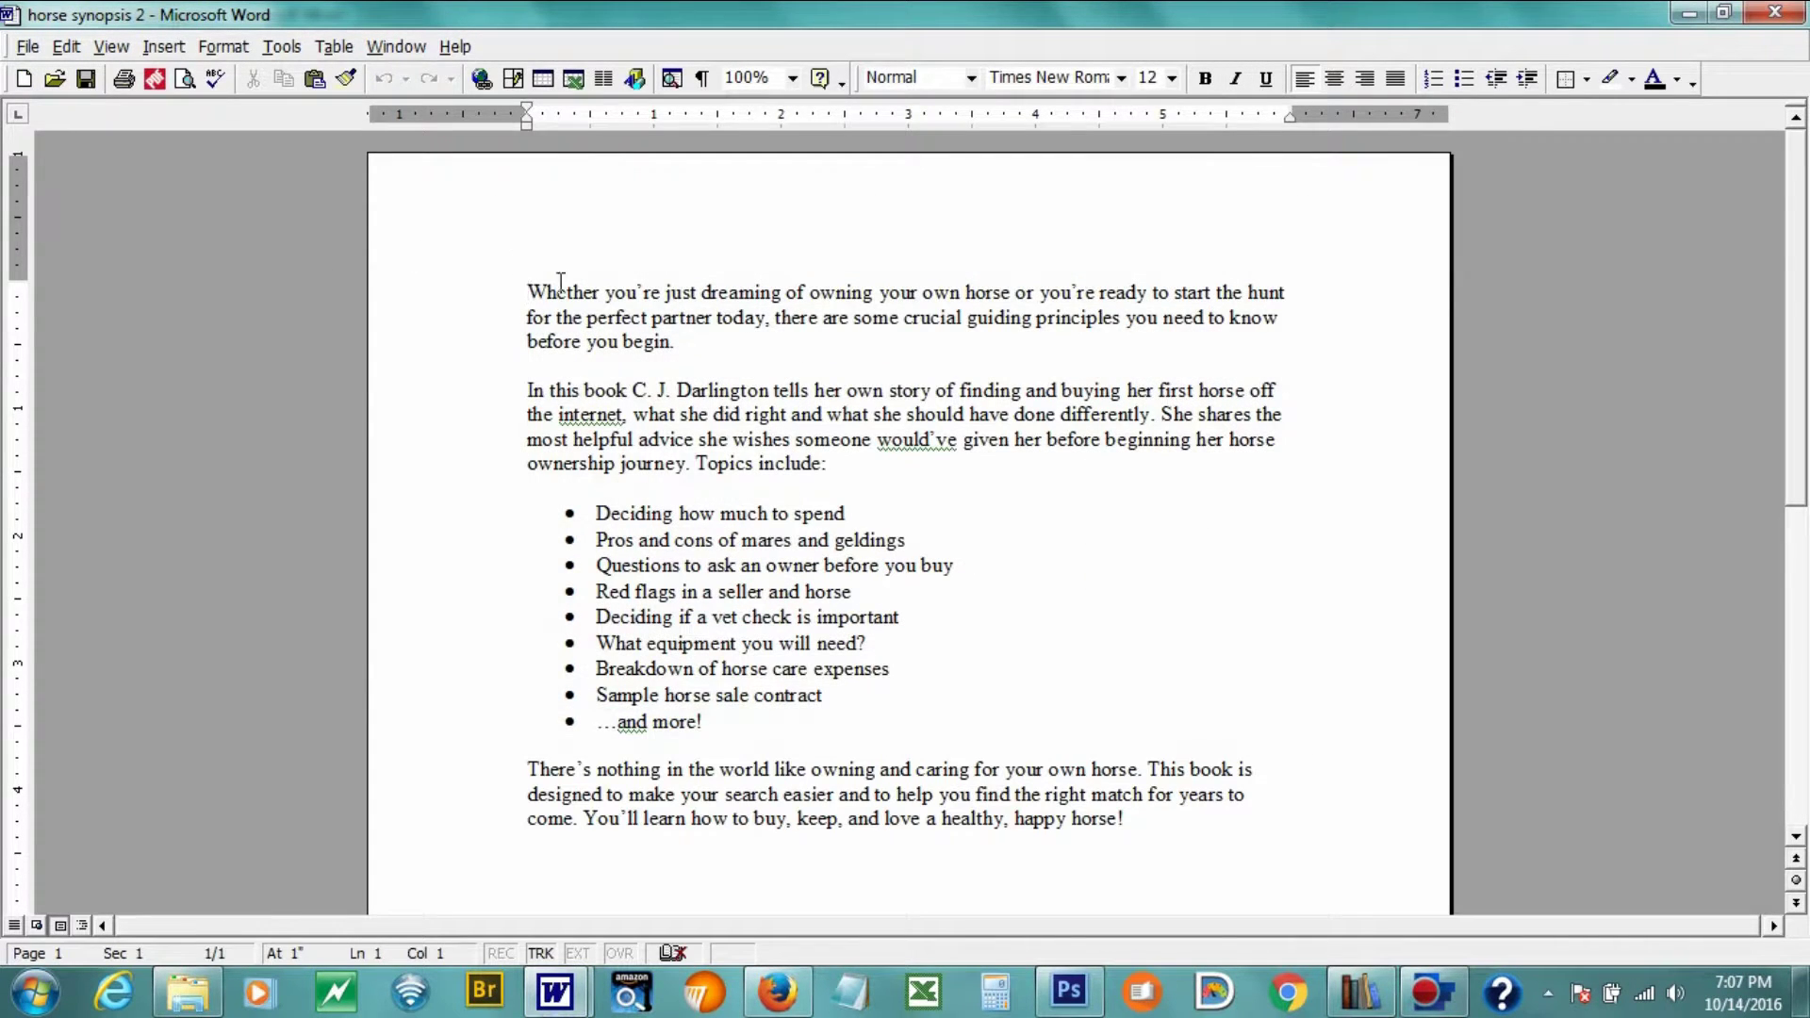
# - Delete the question mark after "What equipment you will need" and copy the whole synopsis into the NOOK Press Description
pyautogui.click(860, 641)
pyautogui.press('BackSpace')
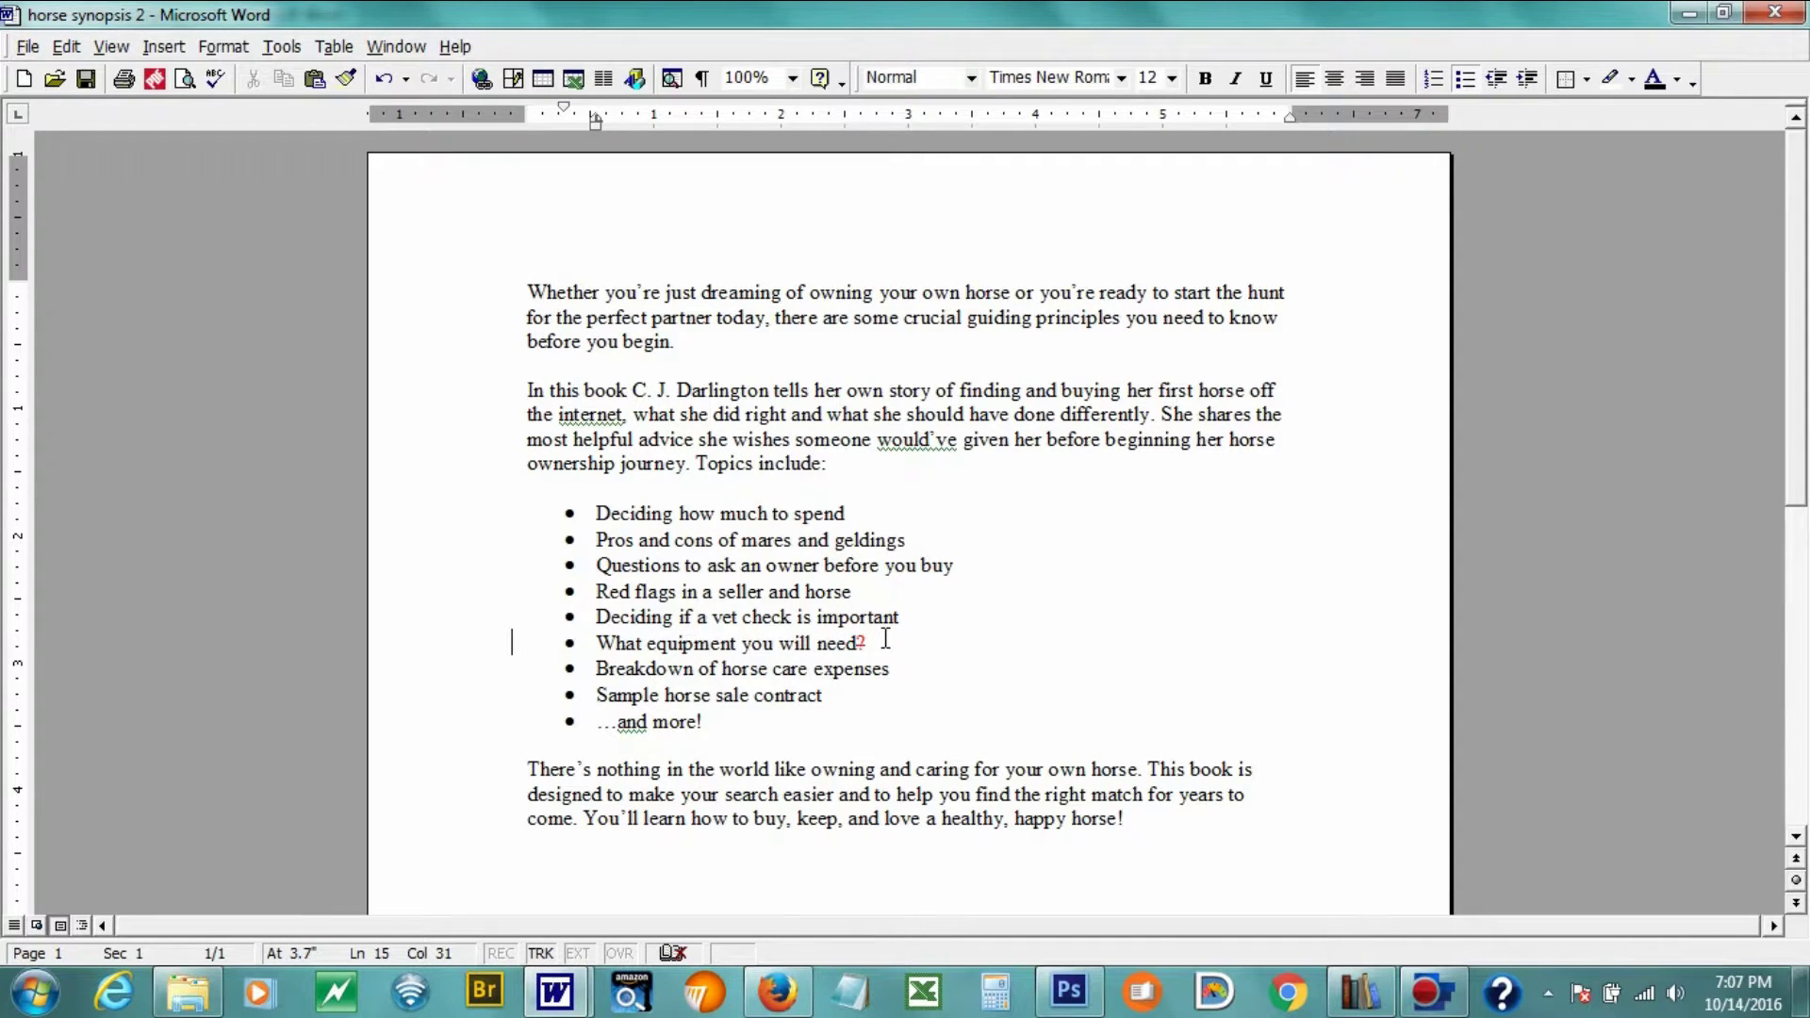
pyautogui.hotkey('ctrl', 'a')
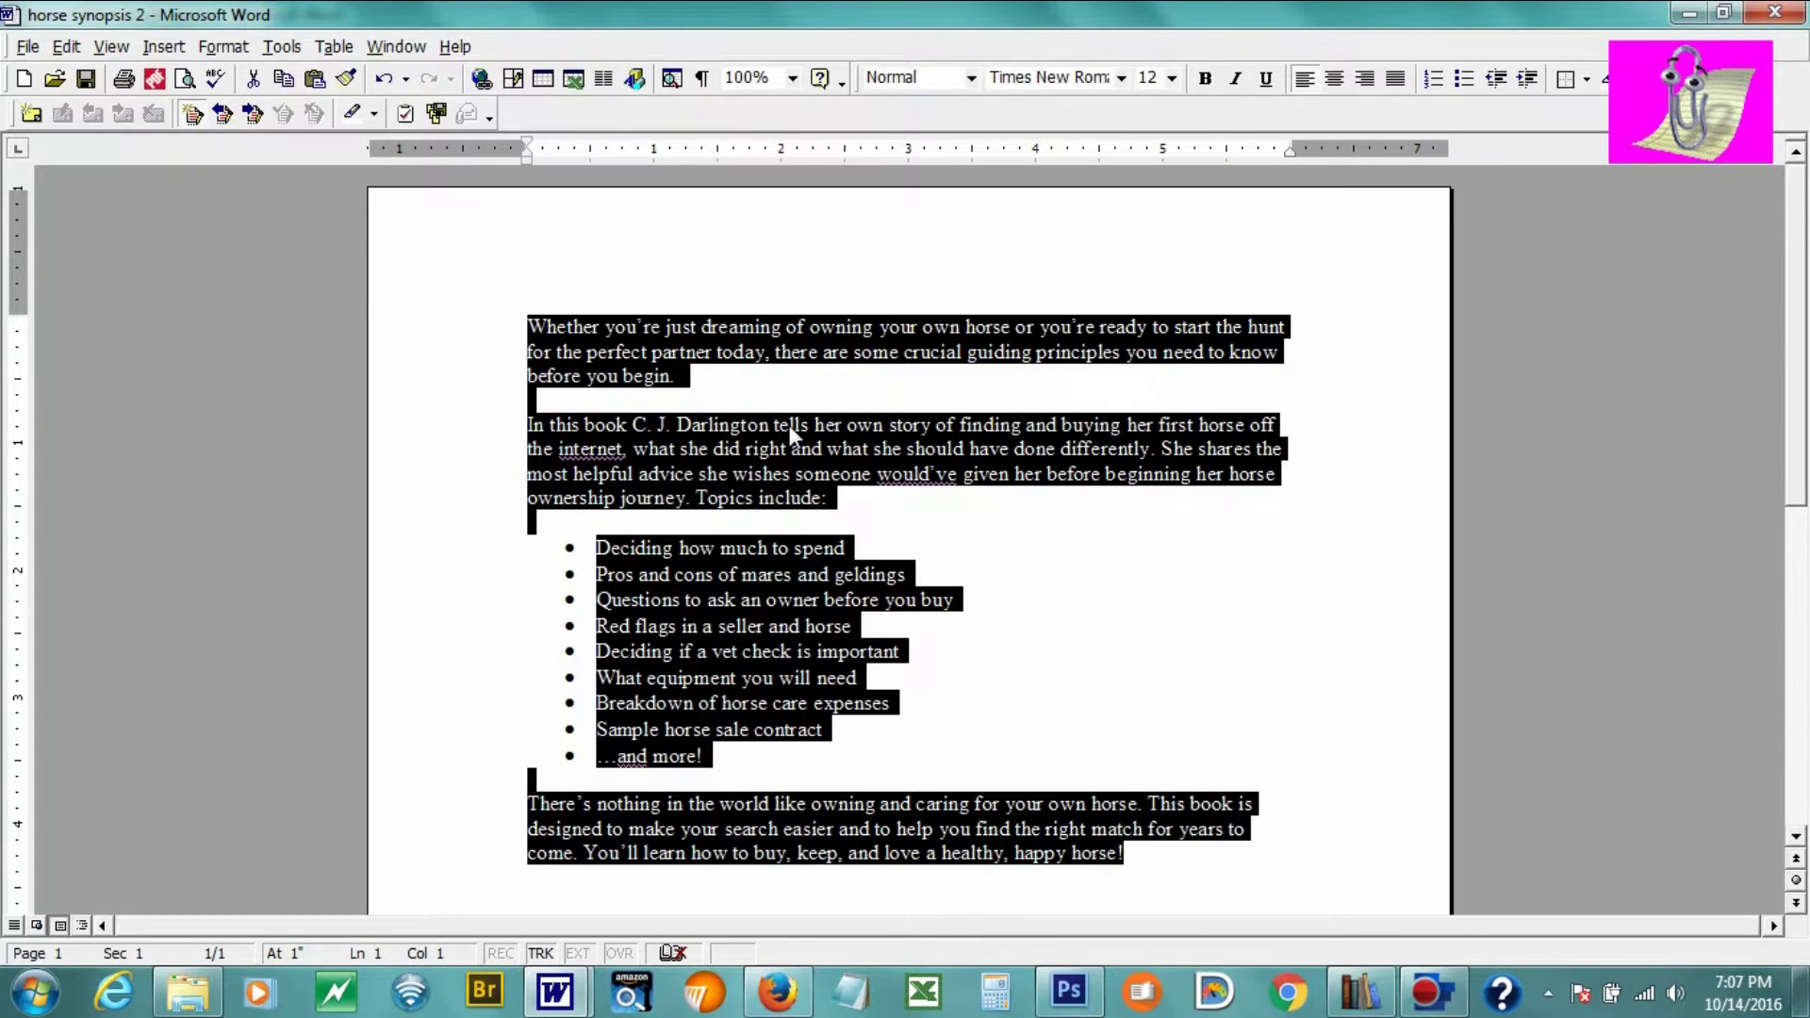
pyautogui.click(778, 992)
pyautogui.click(984, 679)
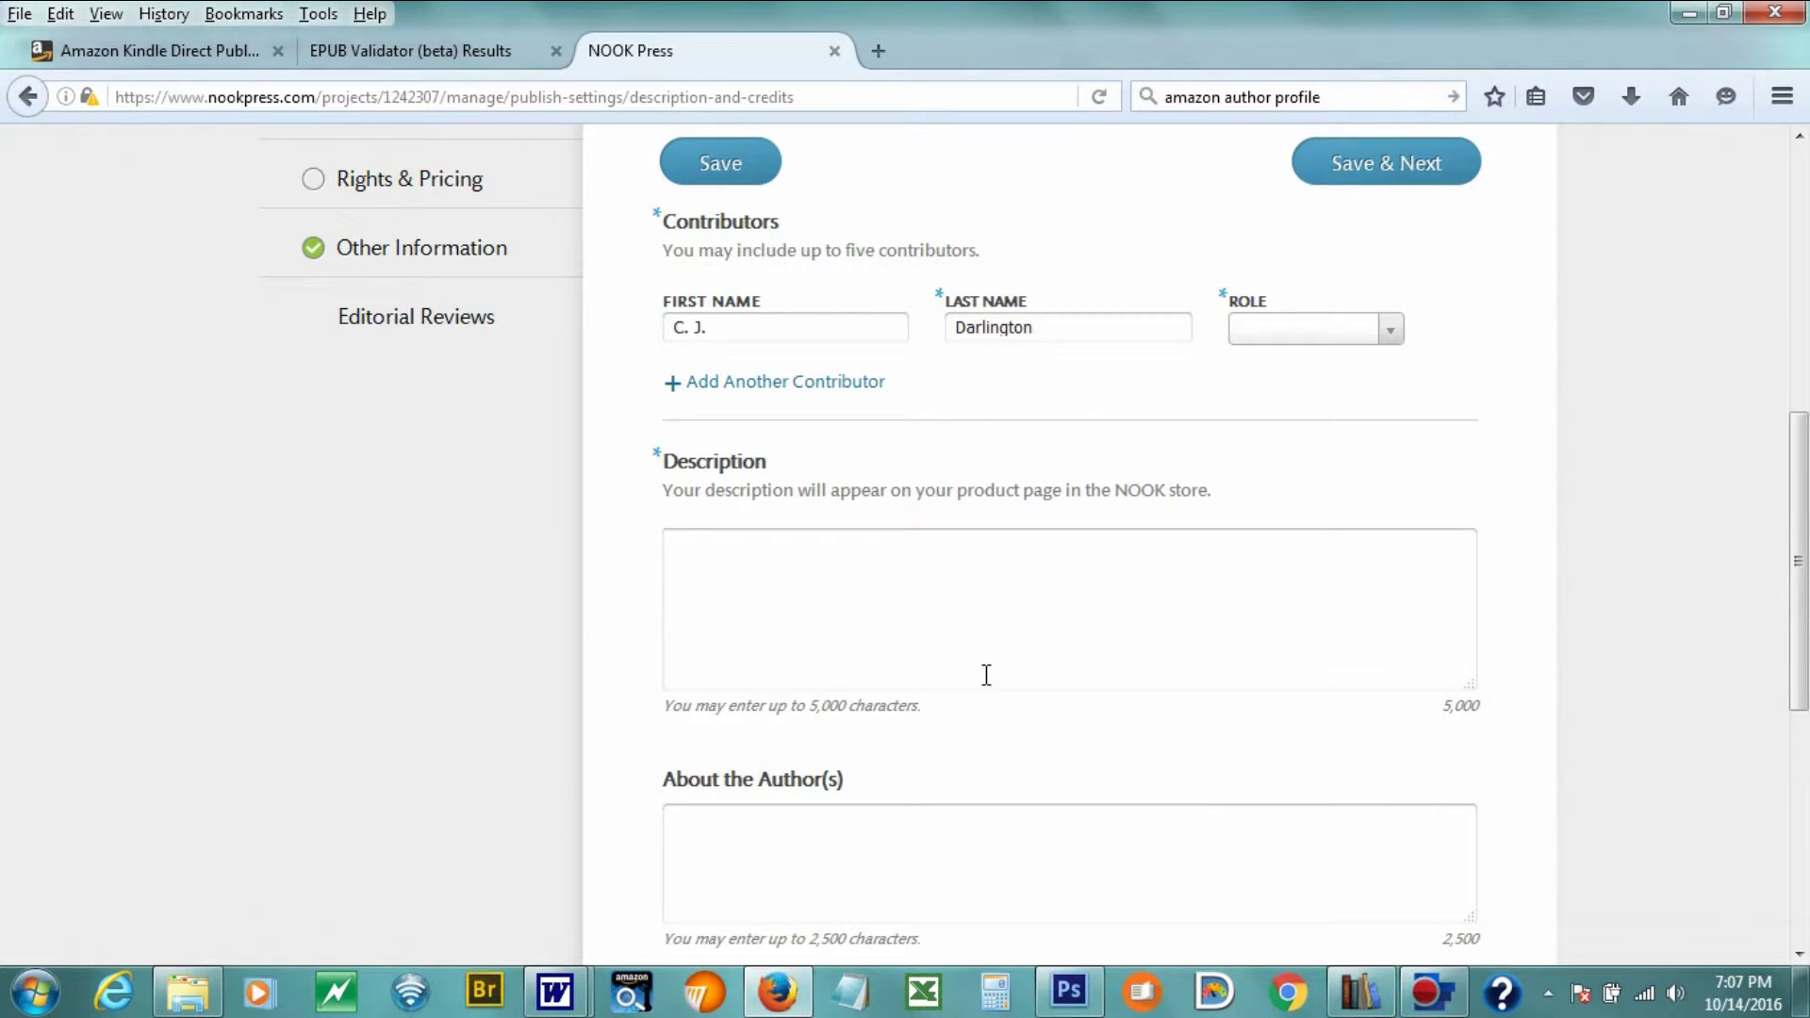
pyautogui.hotkey('ctrl', 'v')
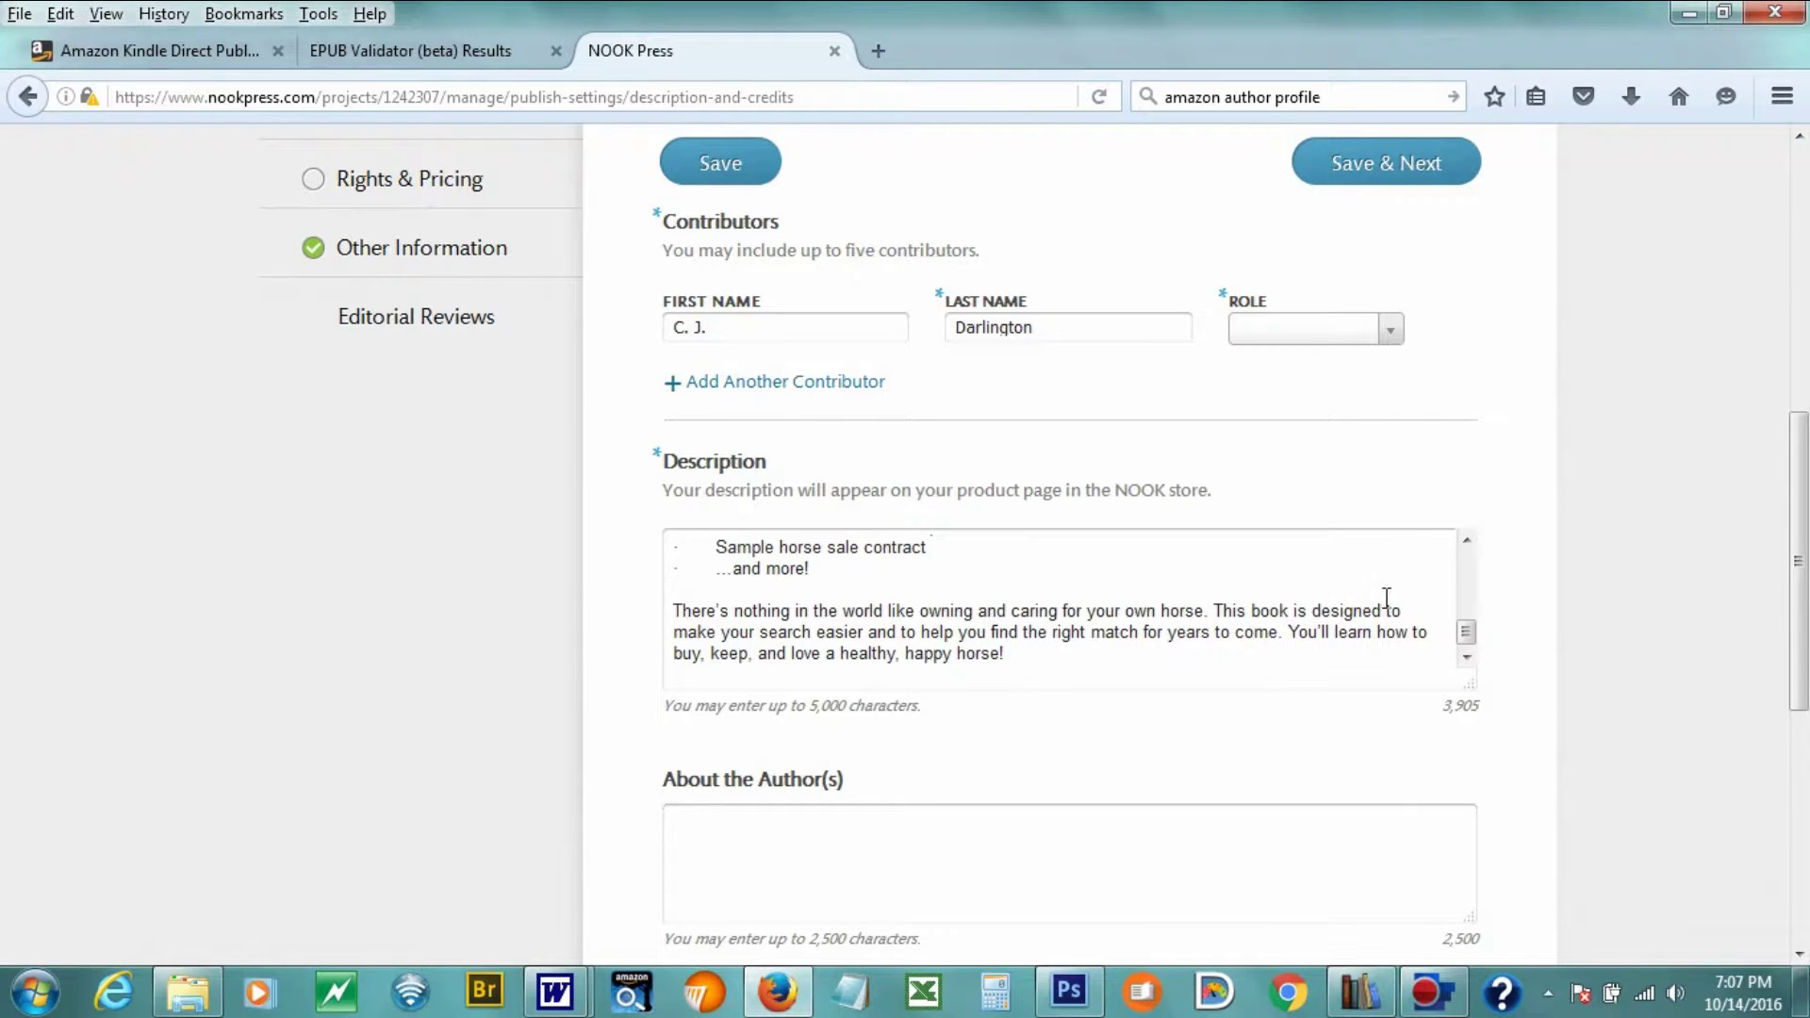
pyautogui.moveTo(1471, 645); pyautogui.dragTo(1470, 554)
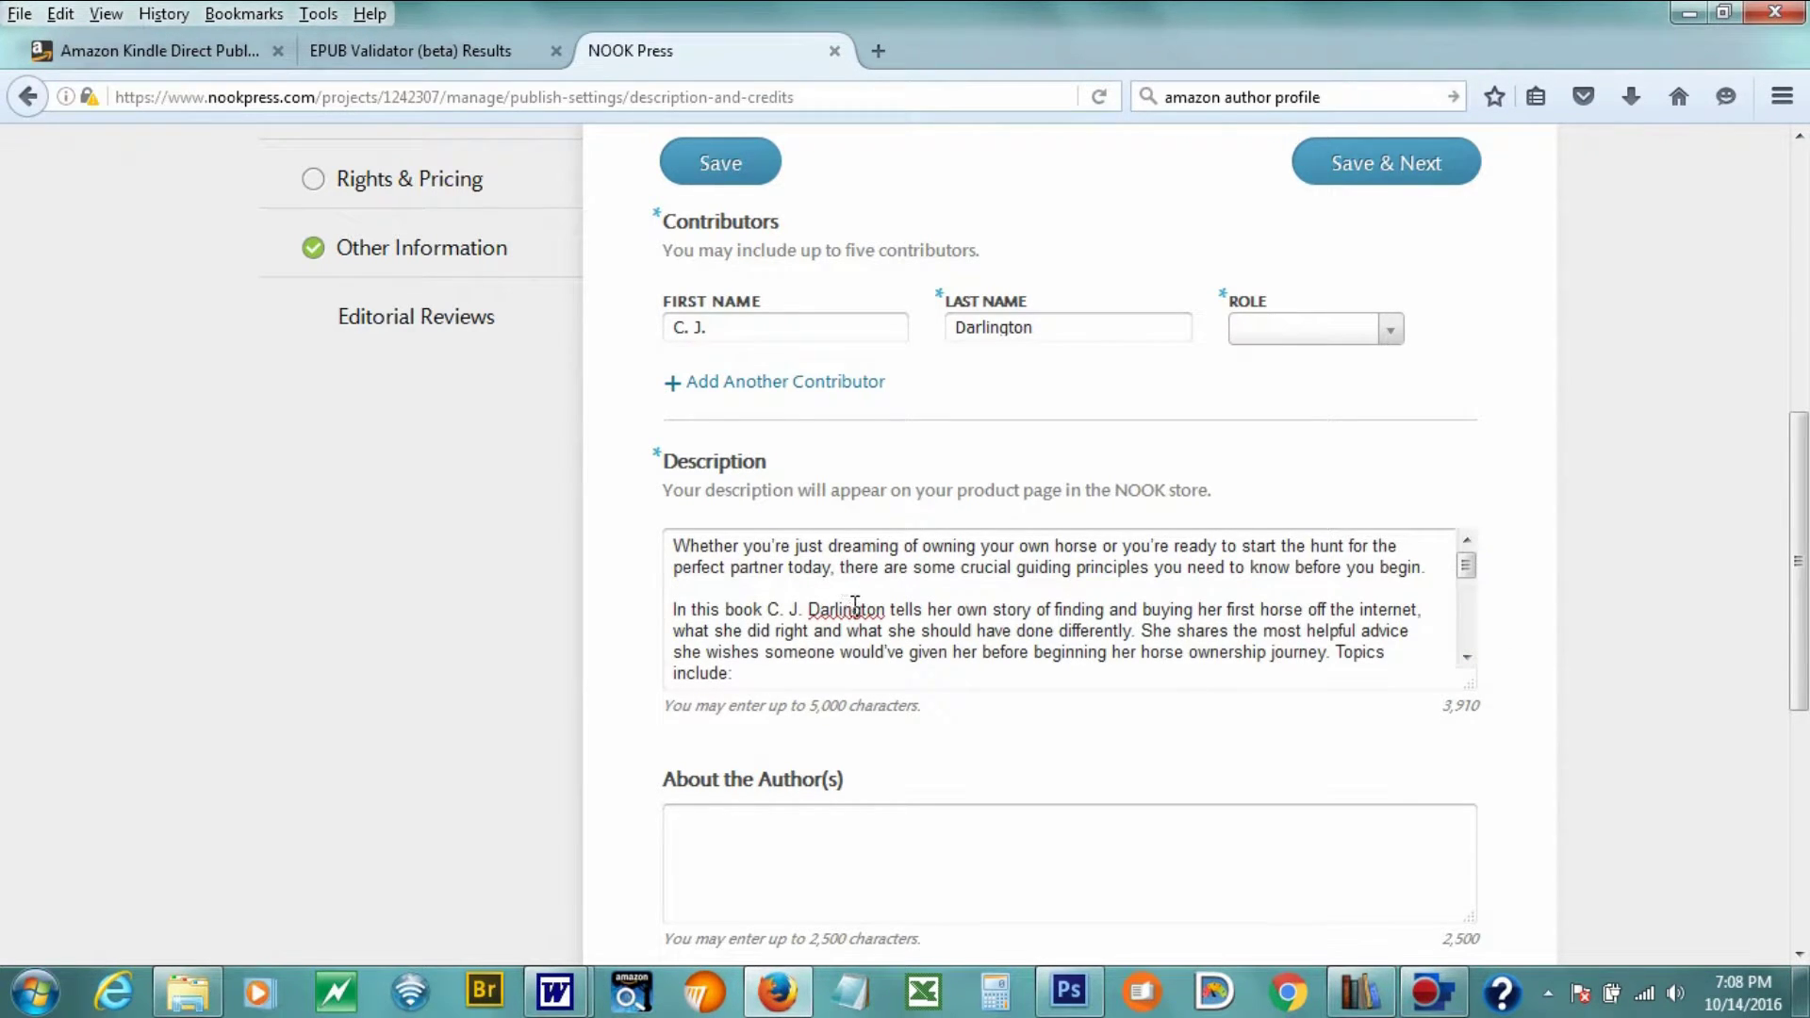
# - Answer Yes to having an eBook-specific ISBN, paste the eBook ISBN, and save the form to continue to Categories
pyautogui.scroll(-1, 855, 604)
pyautogui.scroll(-3, 1580, 619)
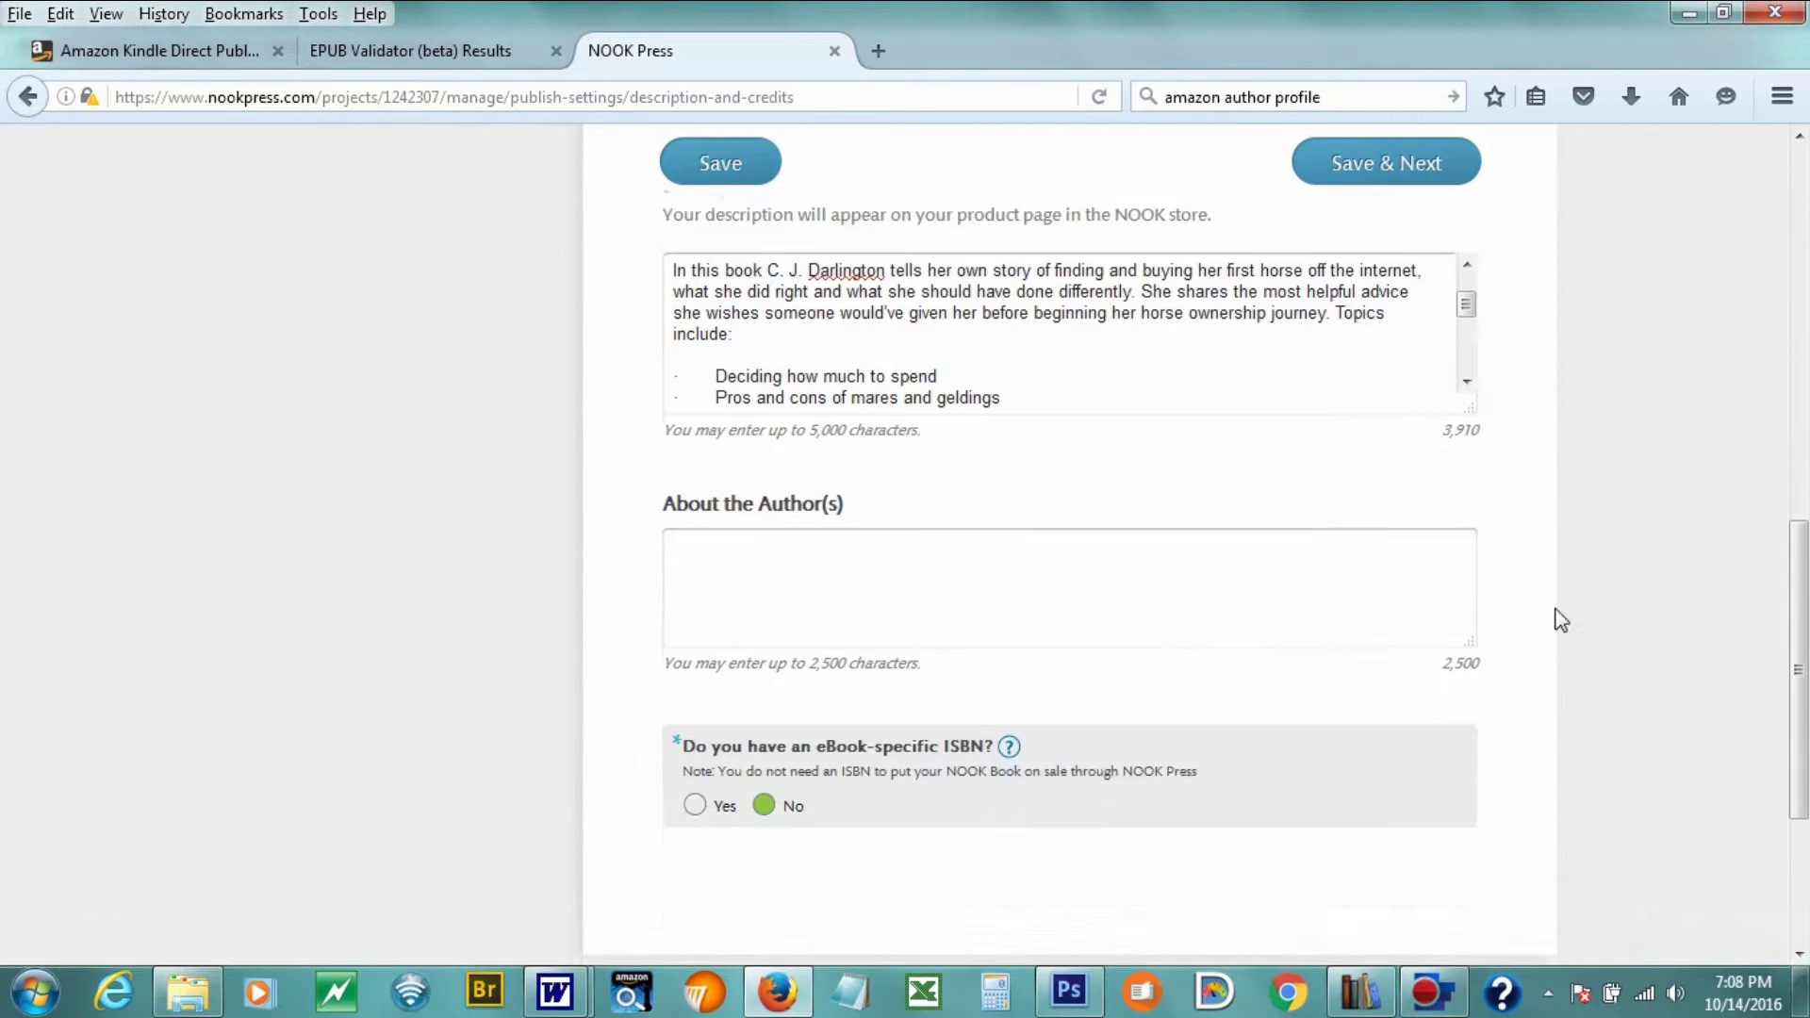
pyautogui.click(858, 517)
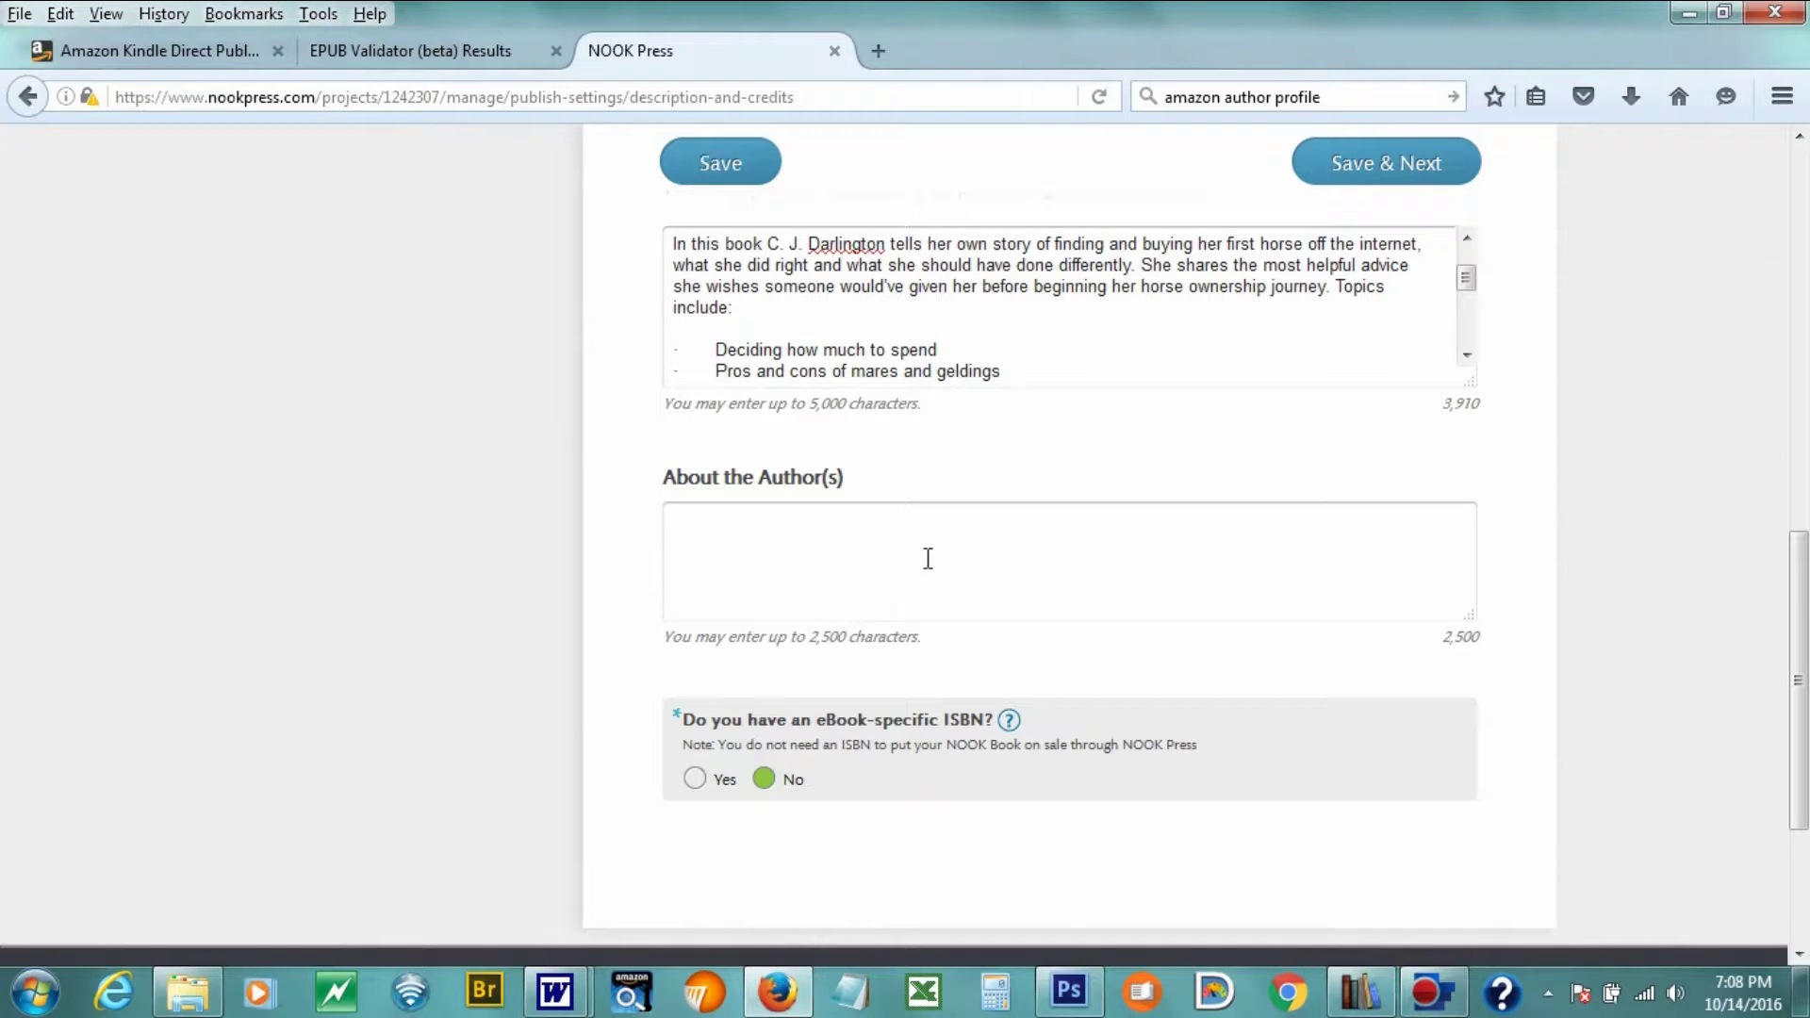
pyautogui.scroll(4, 1235, 486)
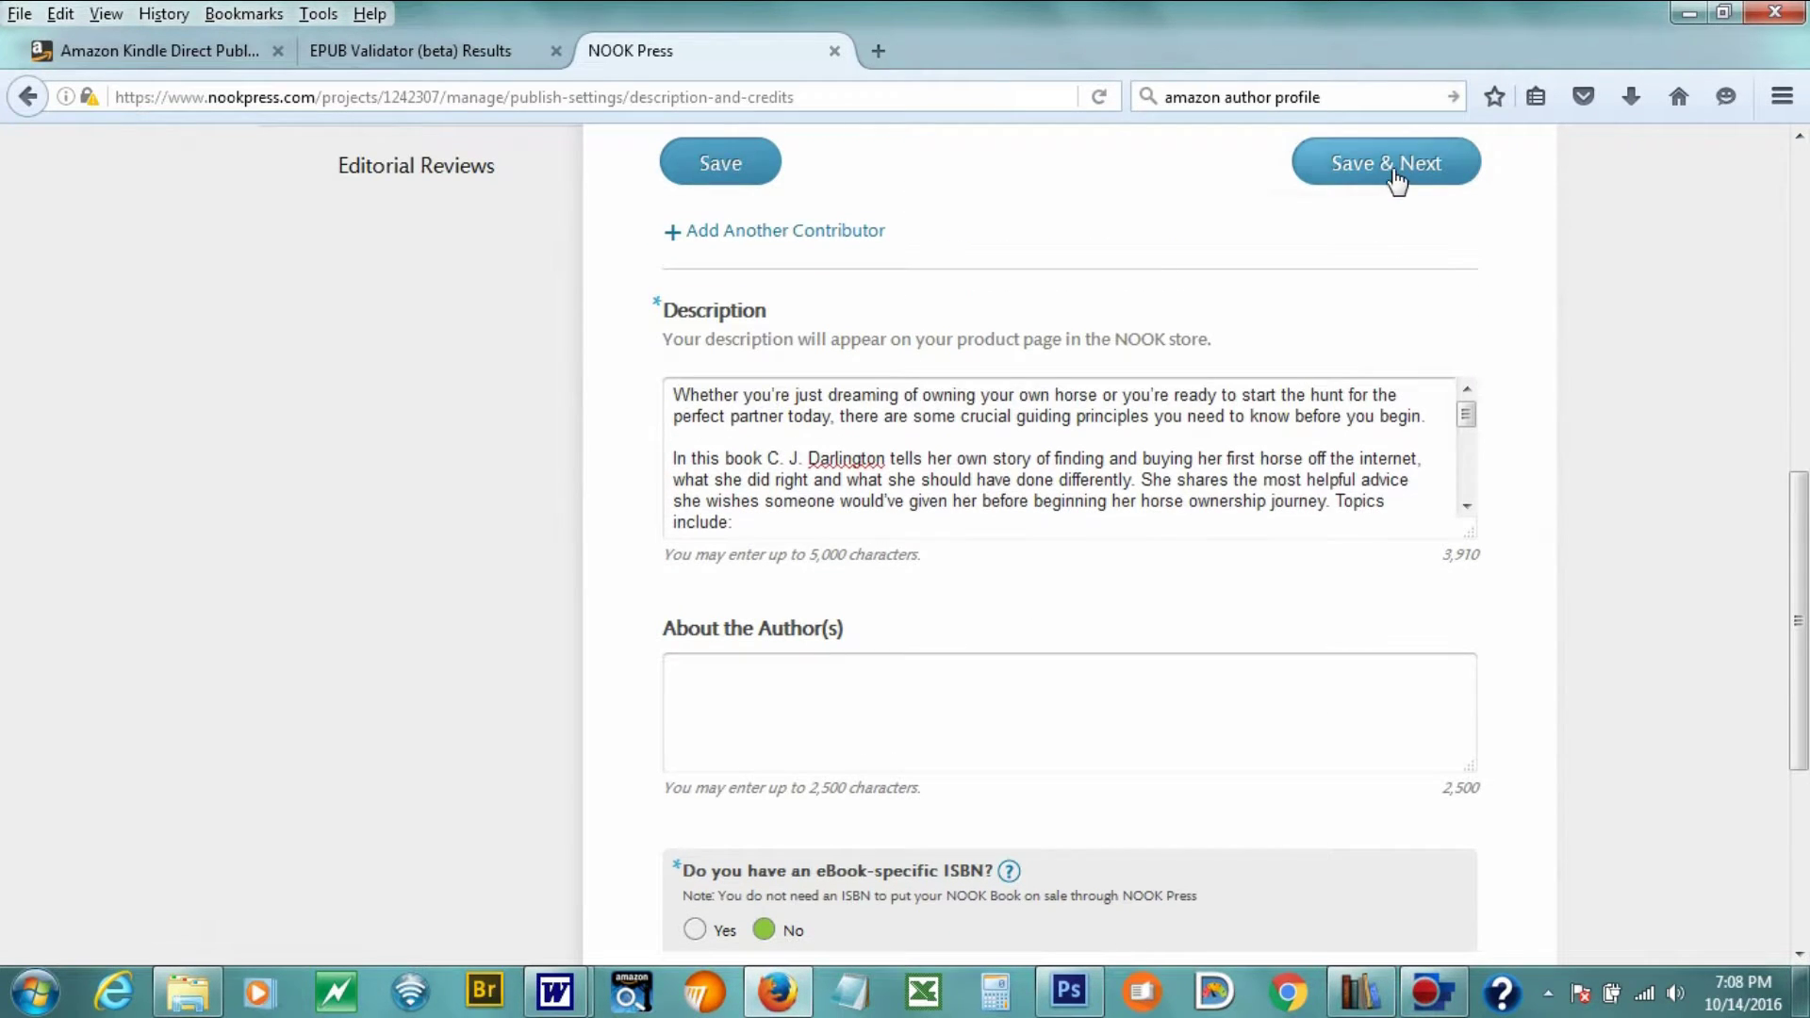
pyautogui.scroll(-3, 854, 700)
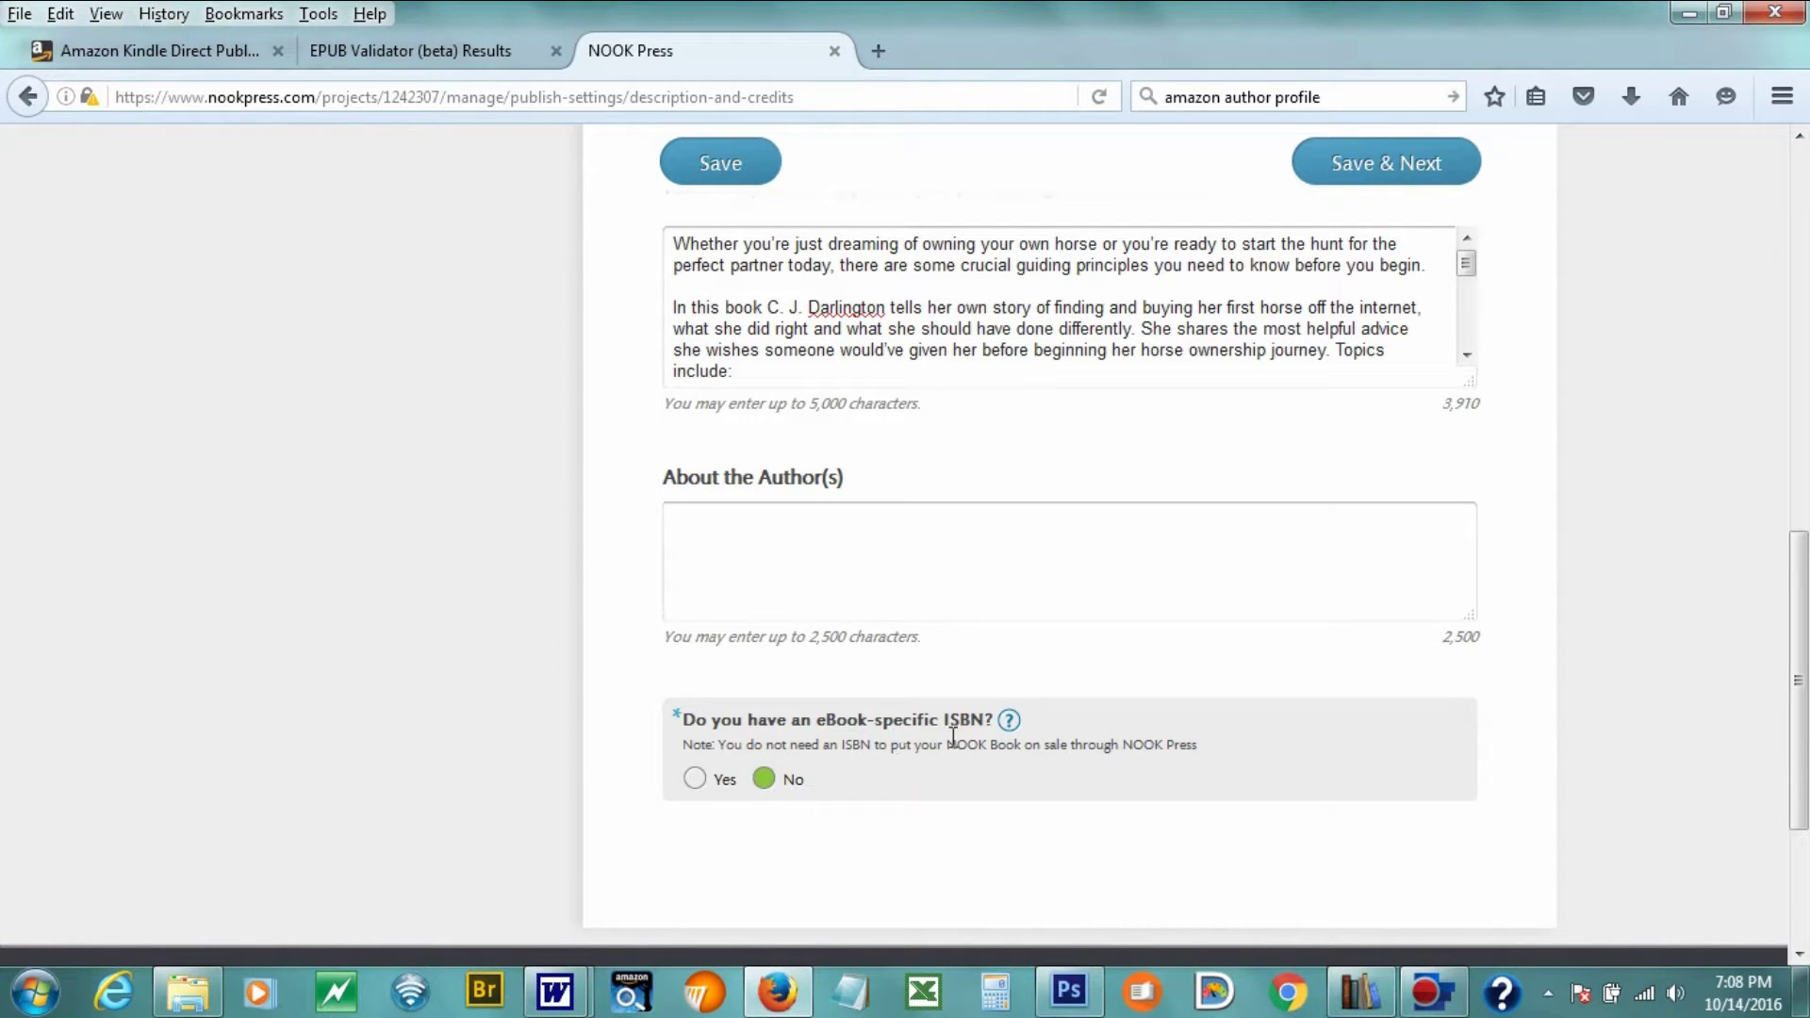
pyautogui.moveTo(990, 711)
pyautogui.click(695, 780)
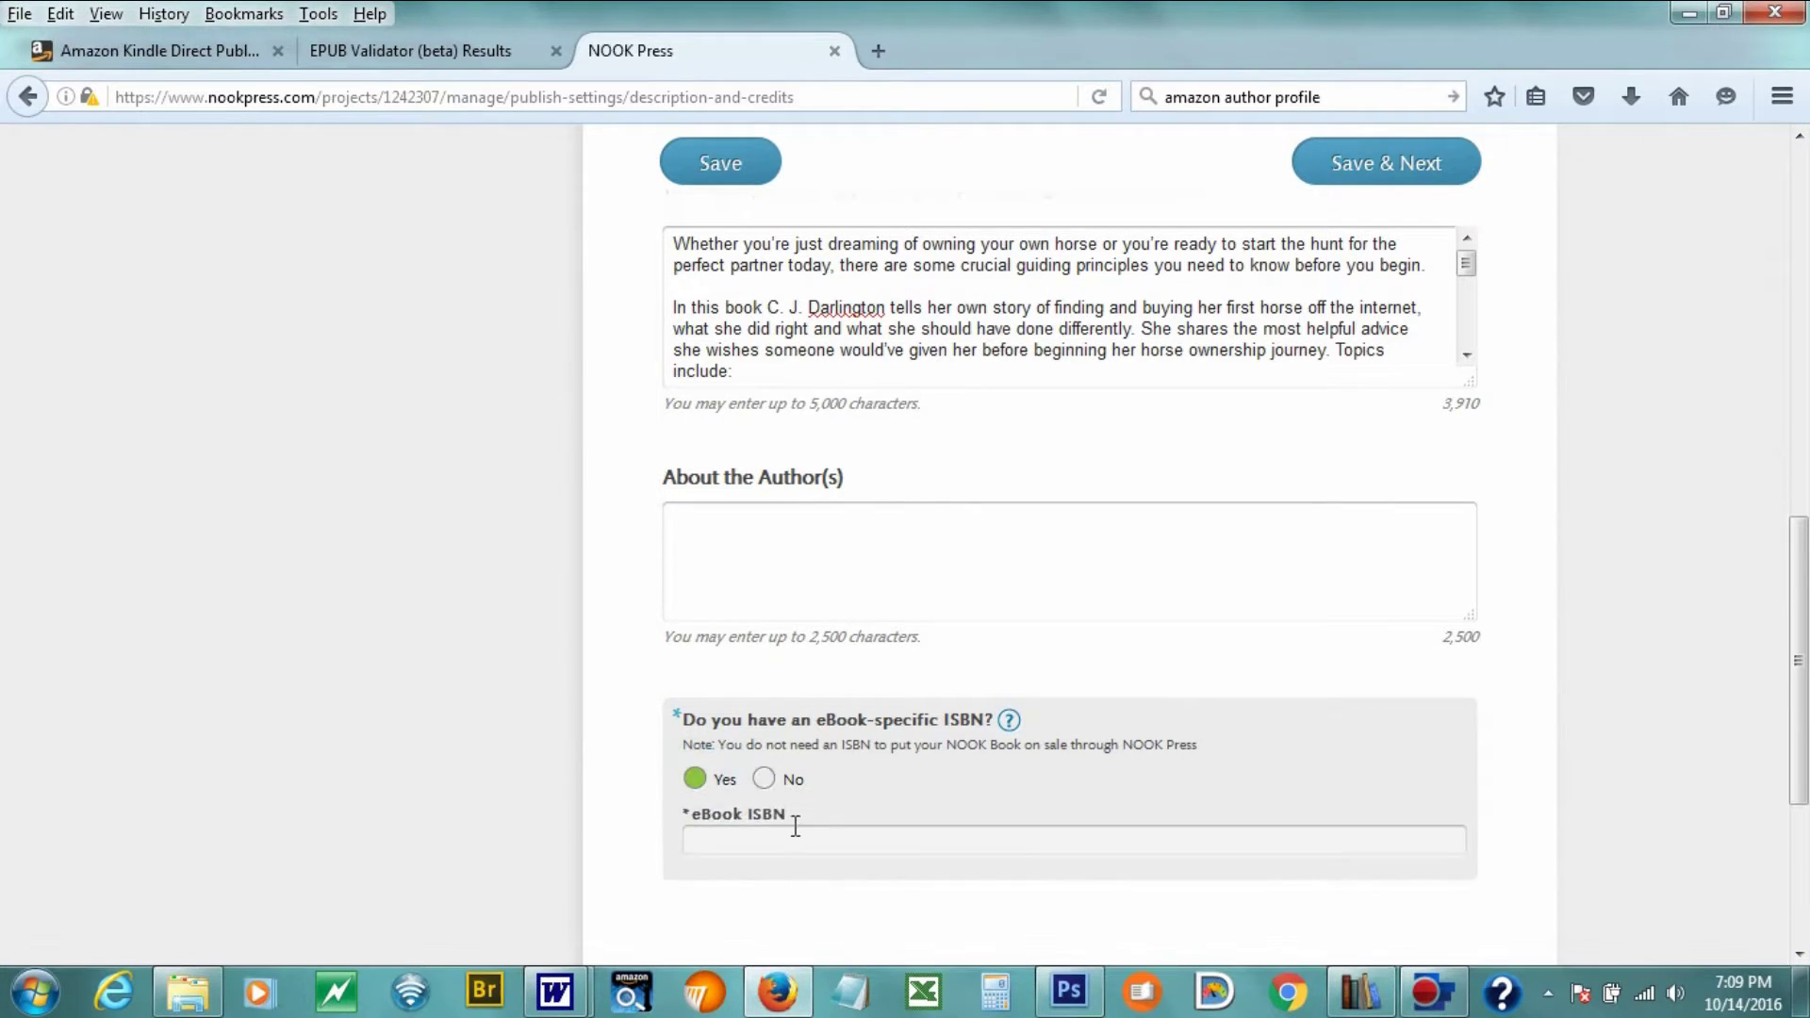
pyautogui.click(794, 831)
pyautogui.hotkey('ctrl', 'v')
pyautogui.click(1388, 176)
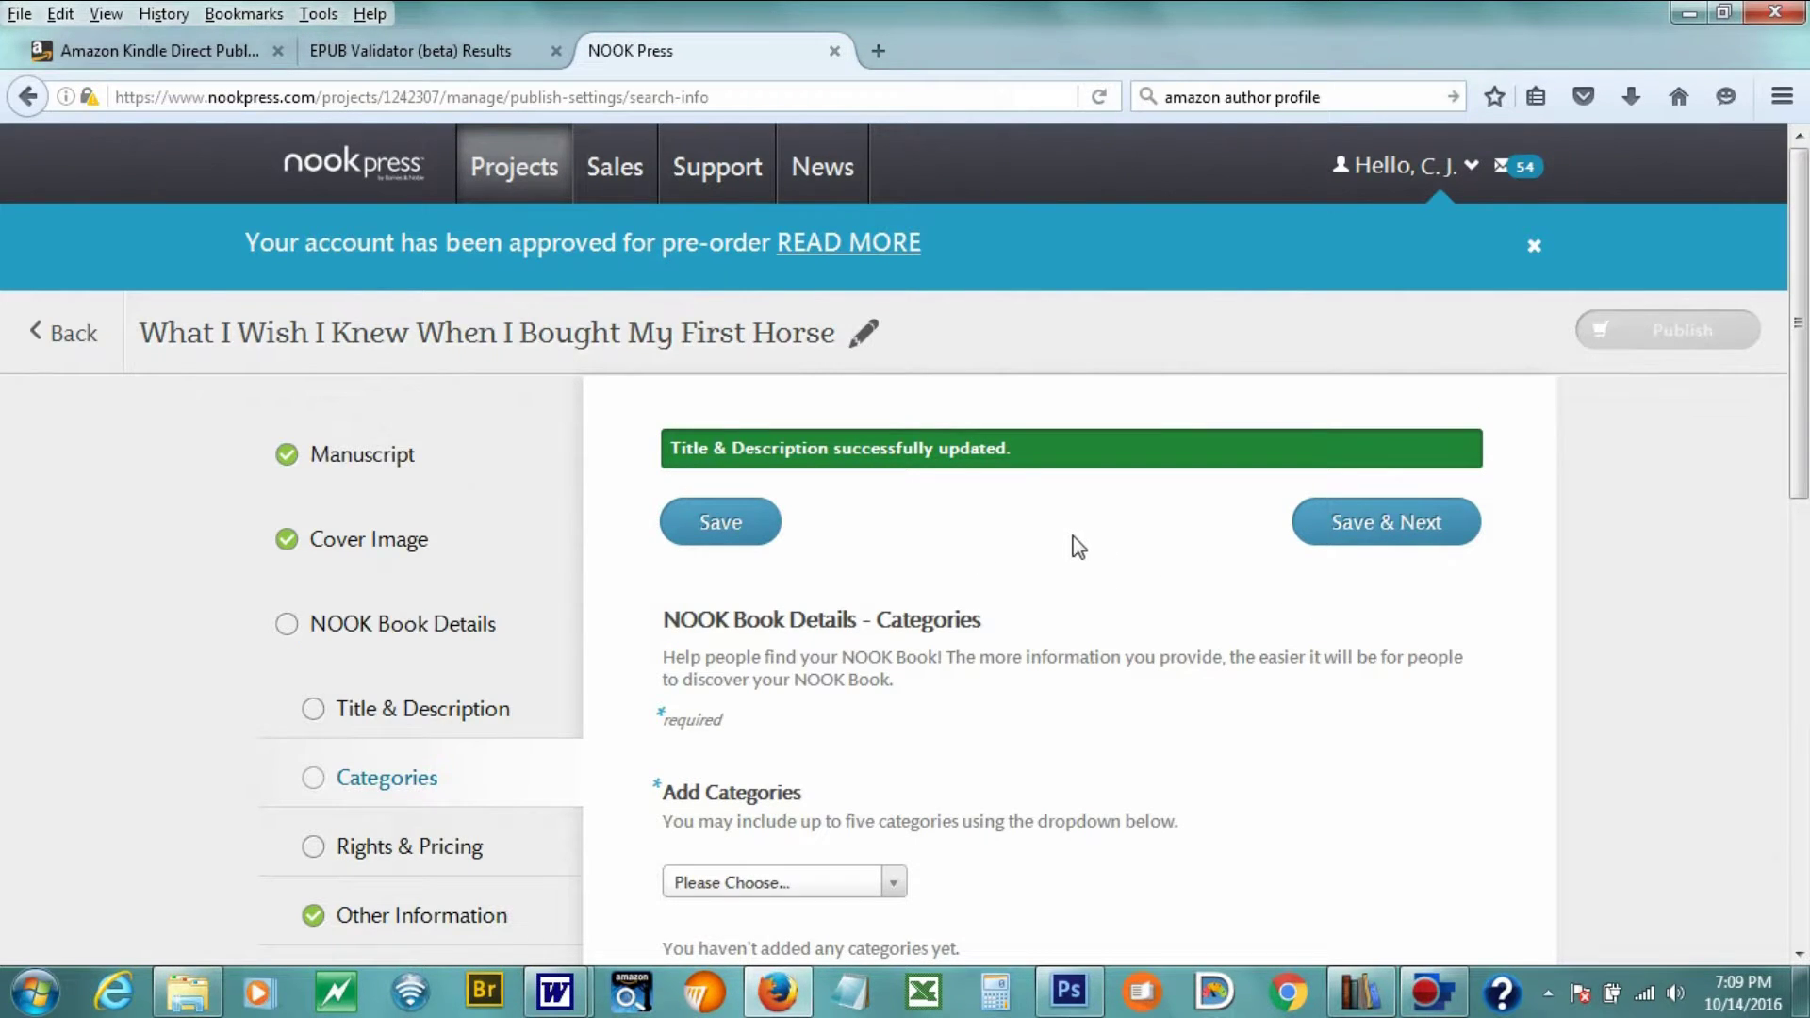
# - Choose Sports & Recreation as the main category for the book
pyautogui.scroll(-3, 1079, 547)
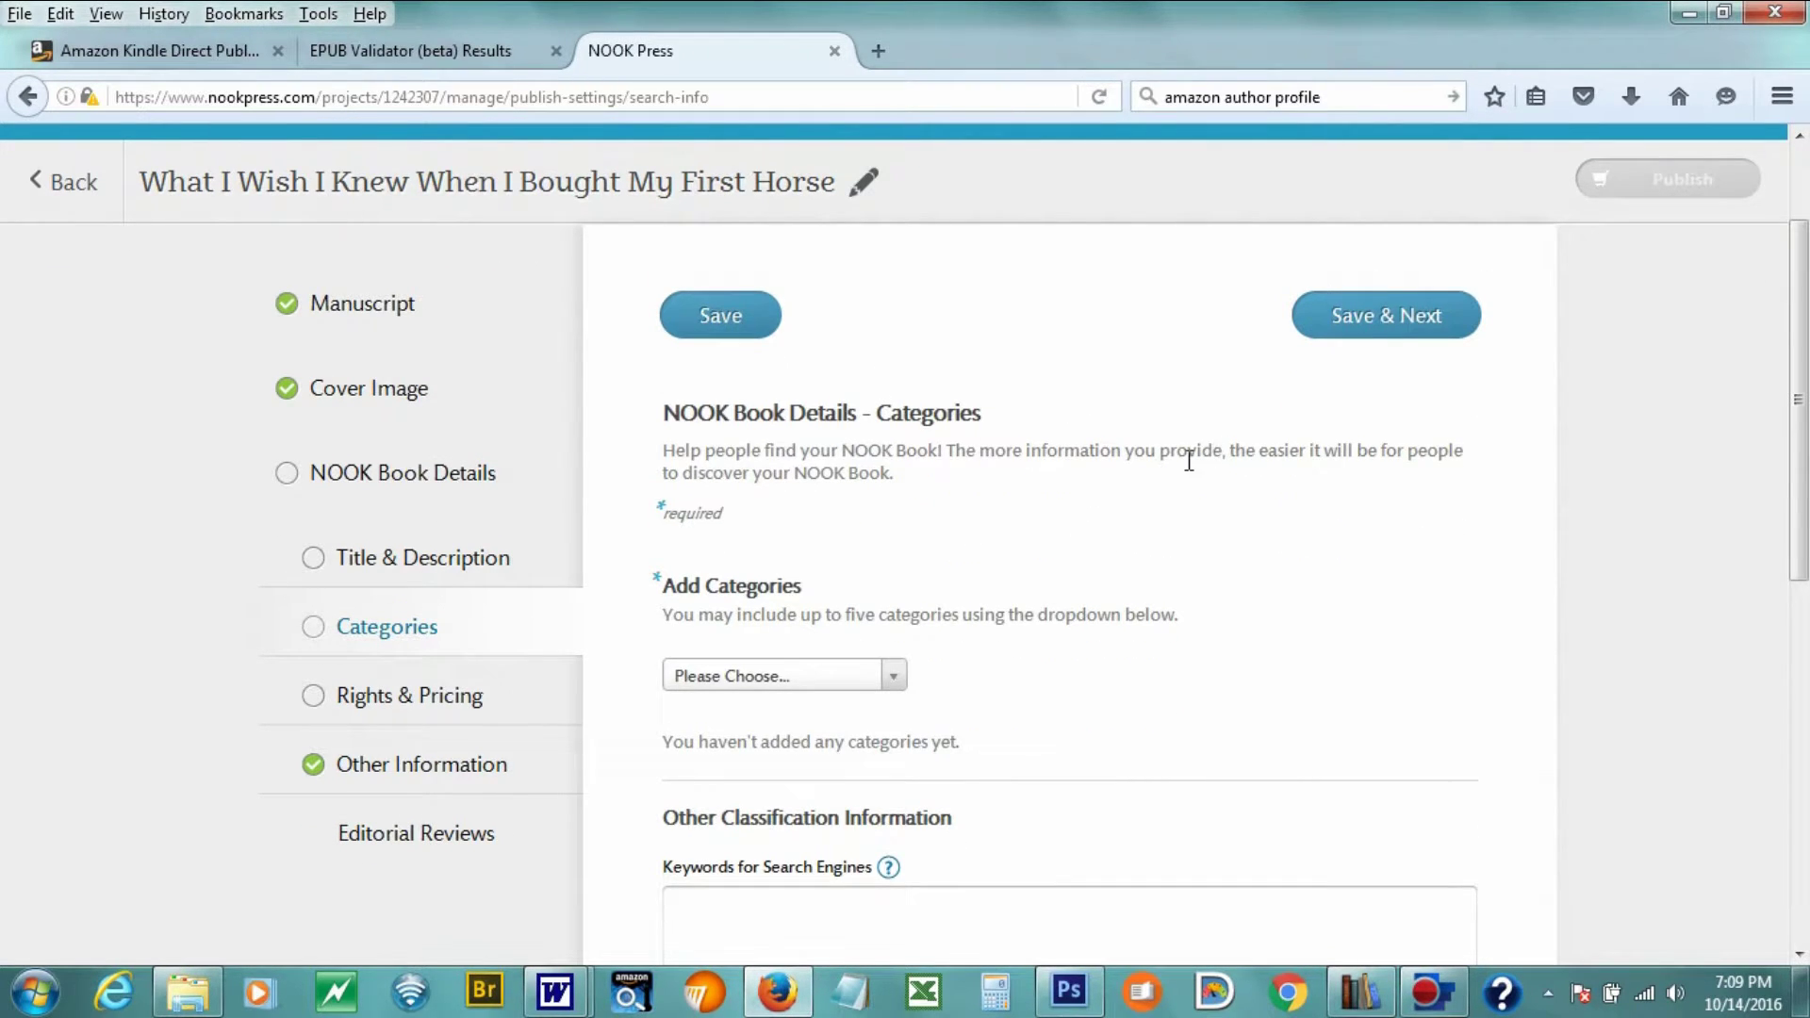
pyautogui.scroll(-3, 1192, 462)
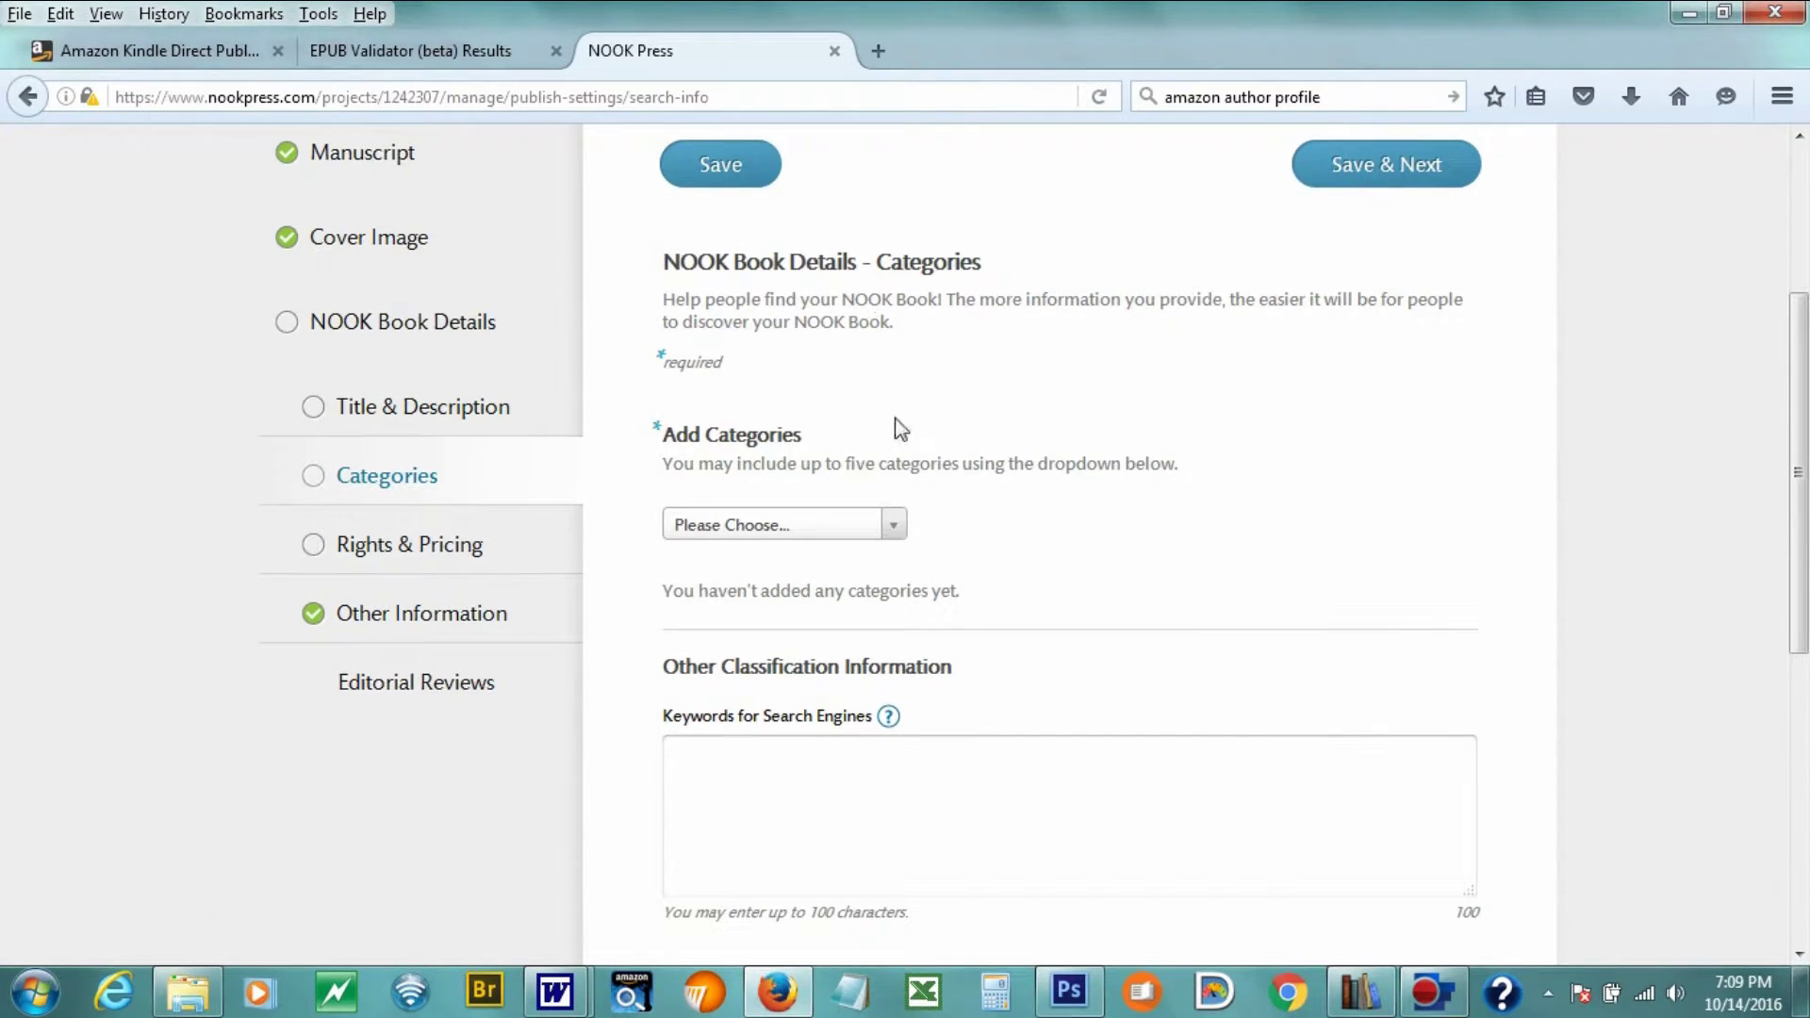
pyautogui.scroll(-3, 964, 500)
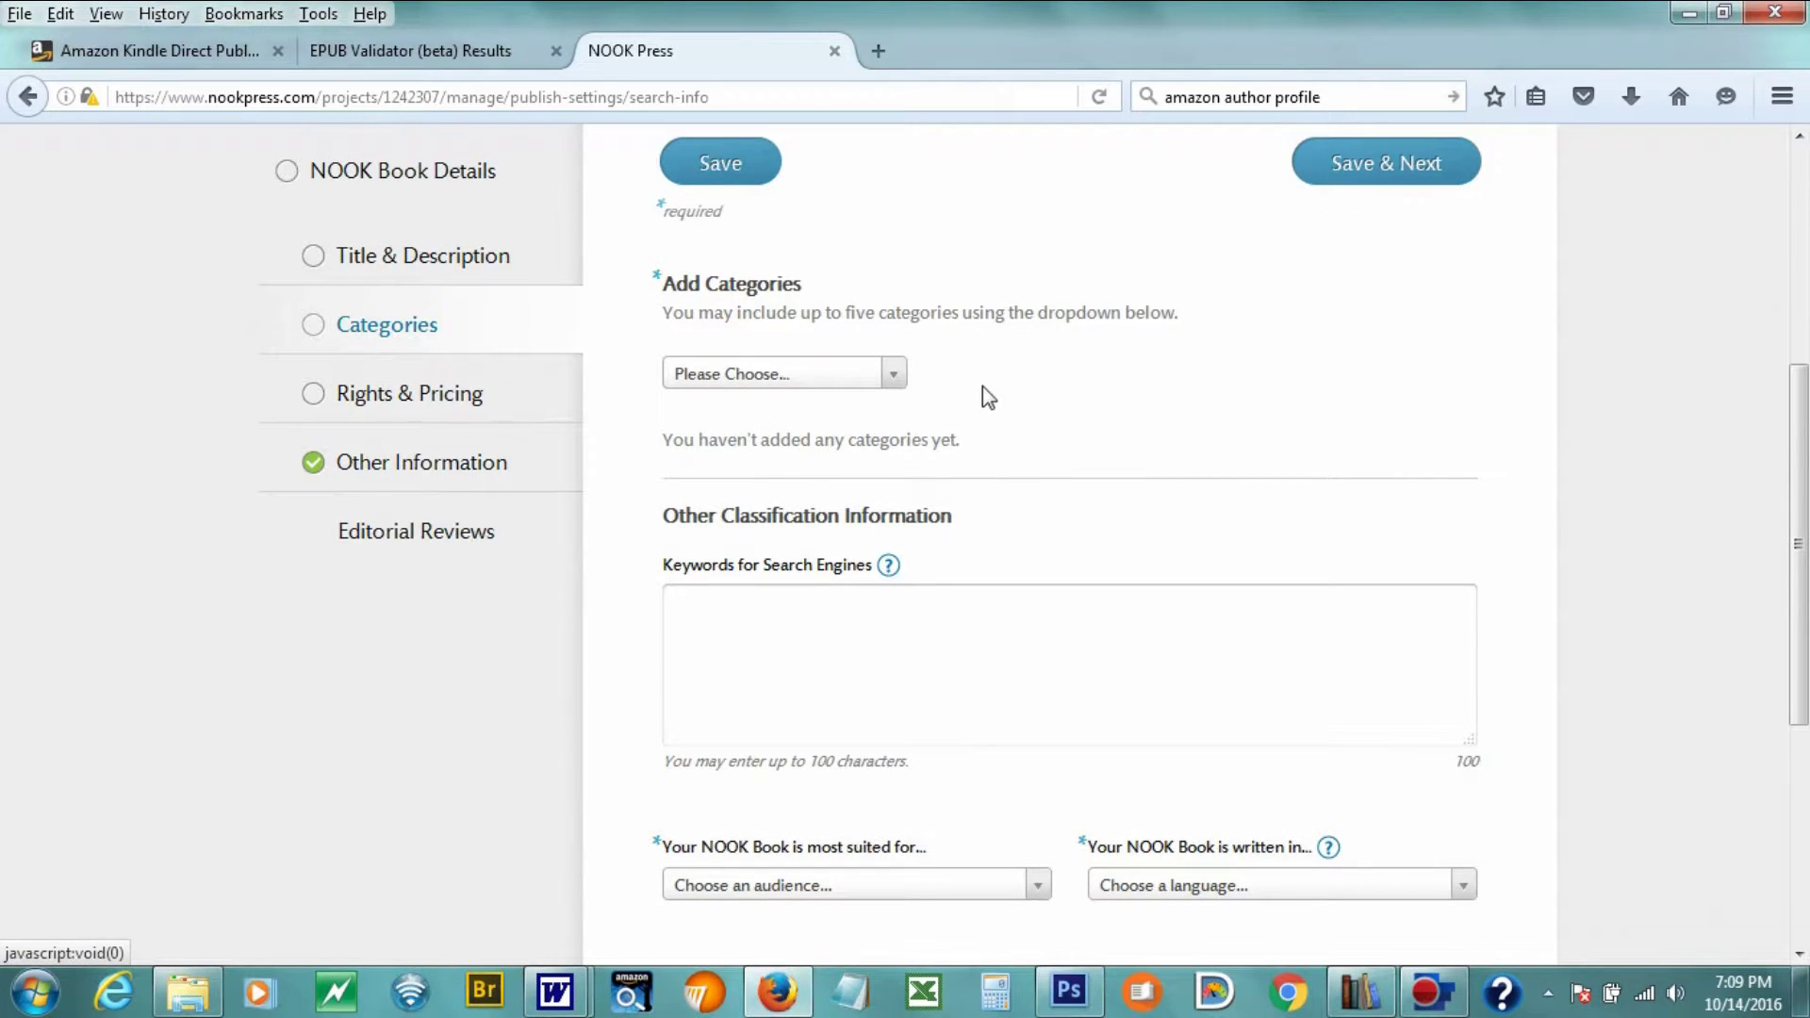
pyautogui.scroll(3, 963, 408)
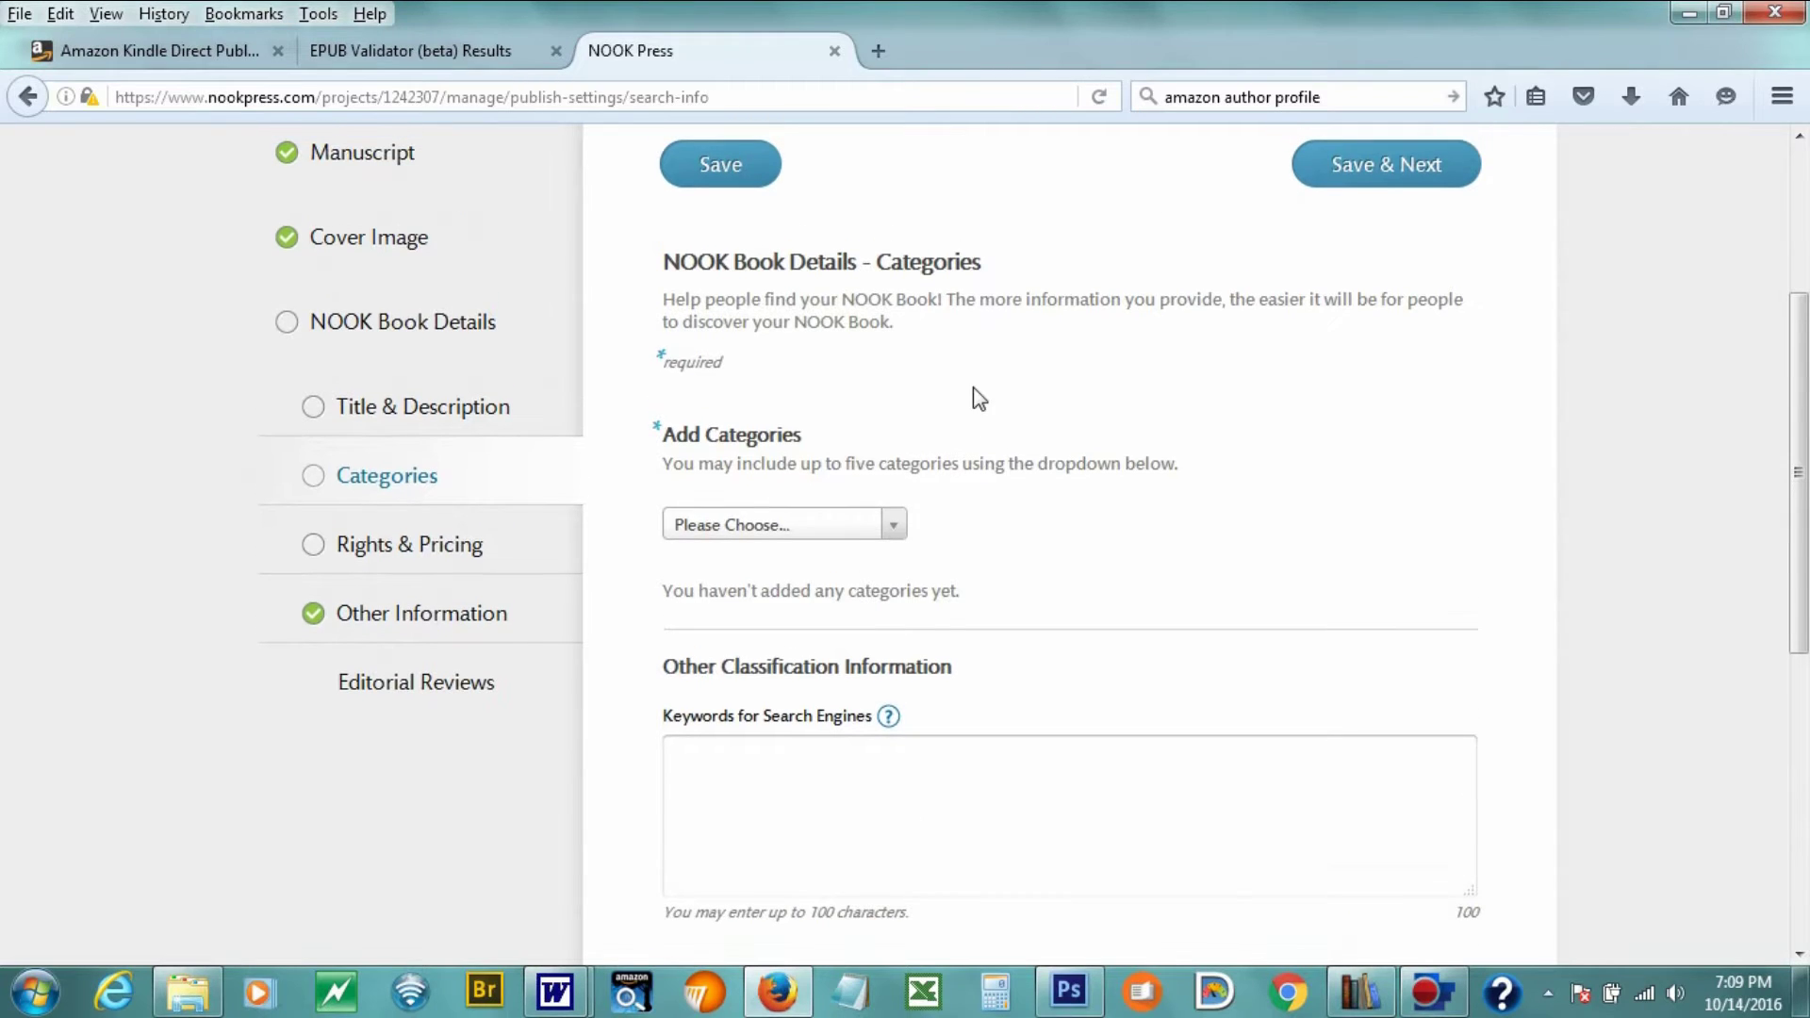
pyautogui.click(806, 525)
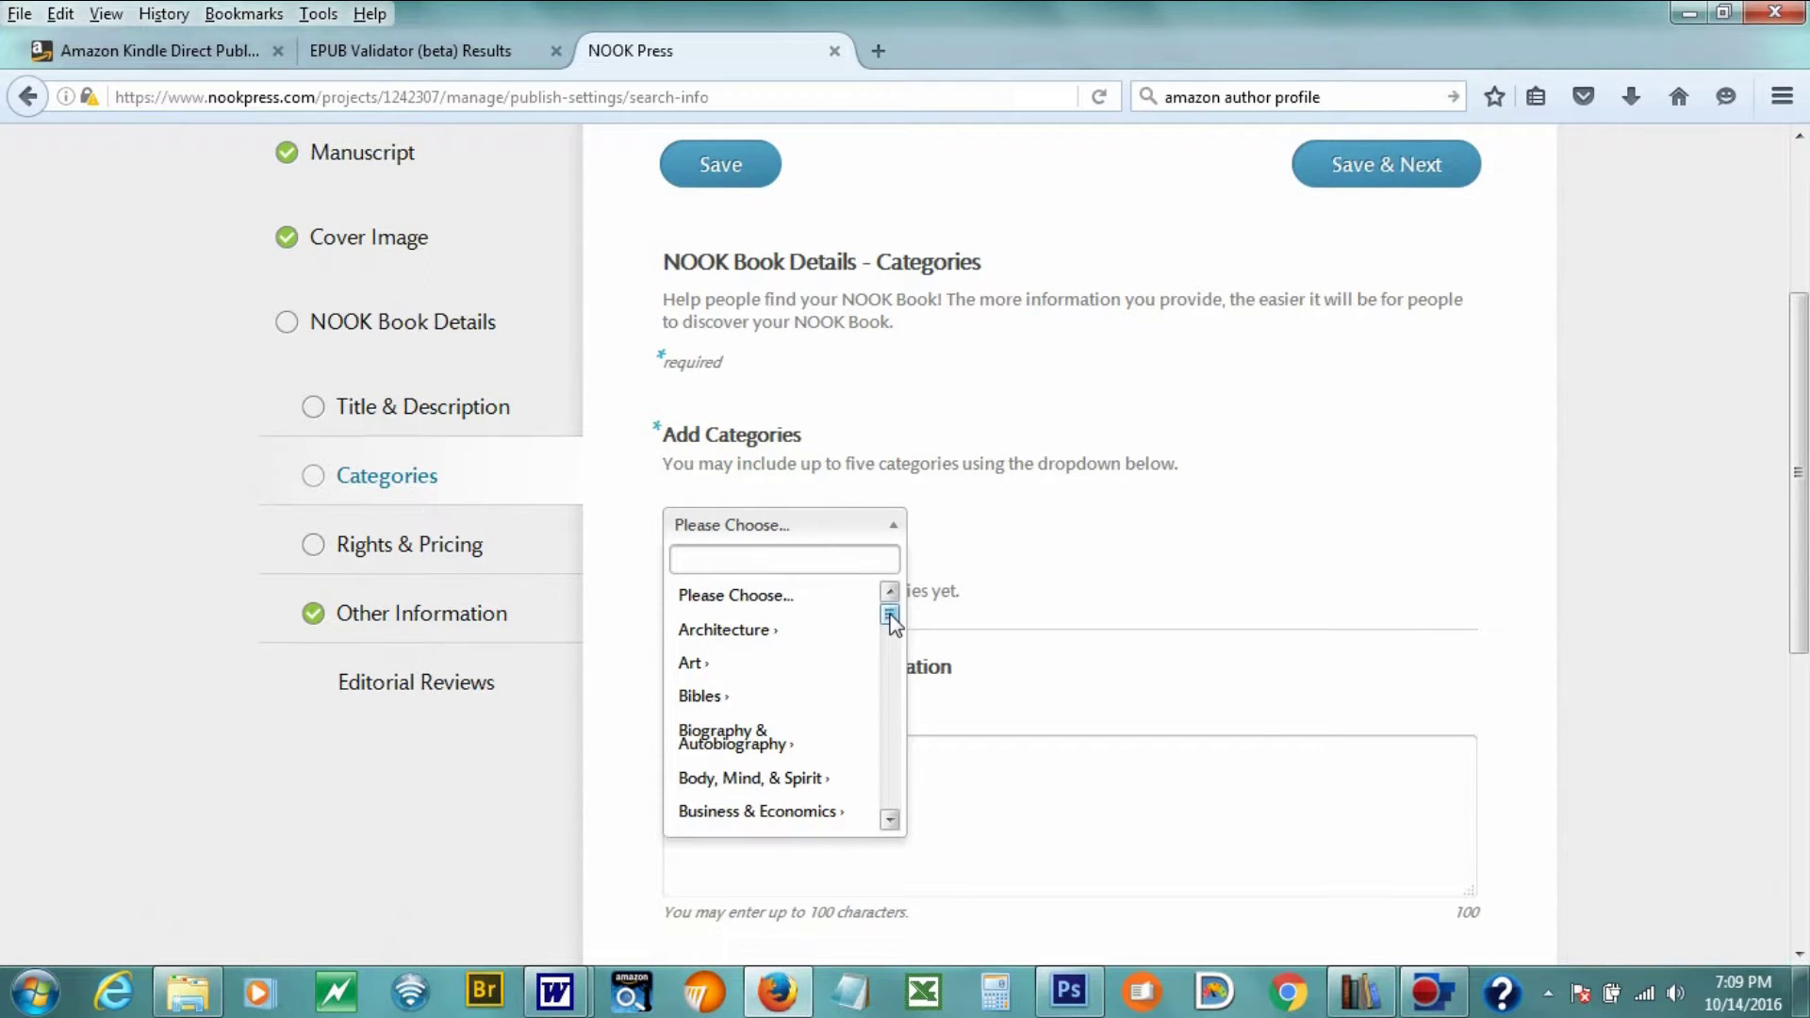
pyautogui.moveTo(890, 618); pyautogui.dragTo(897, 660)
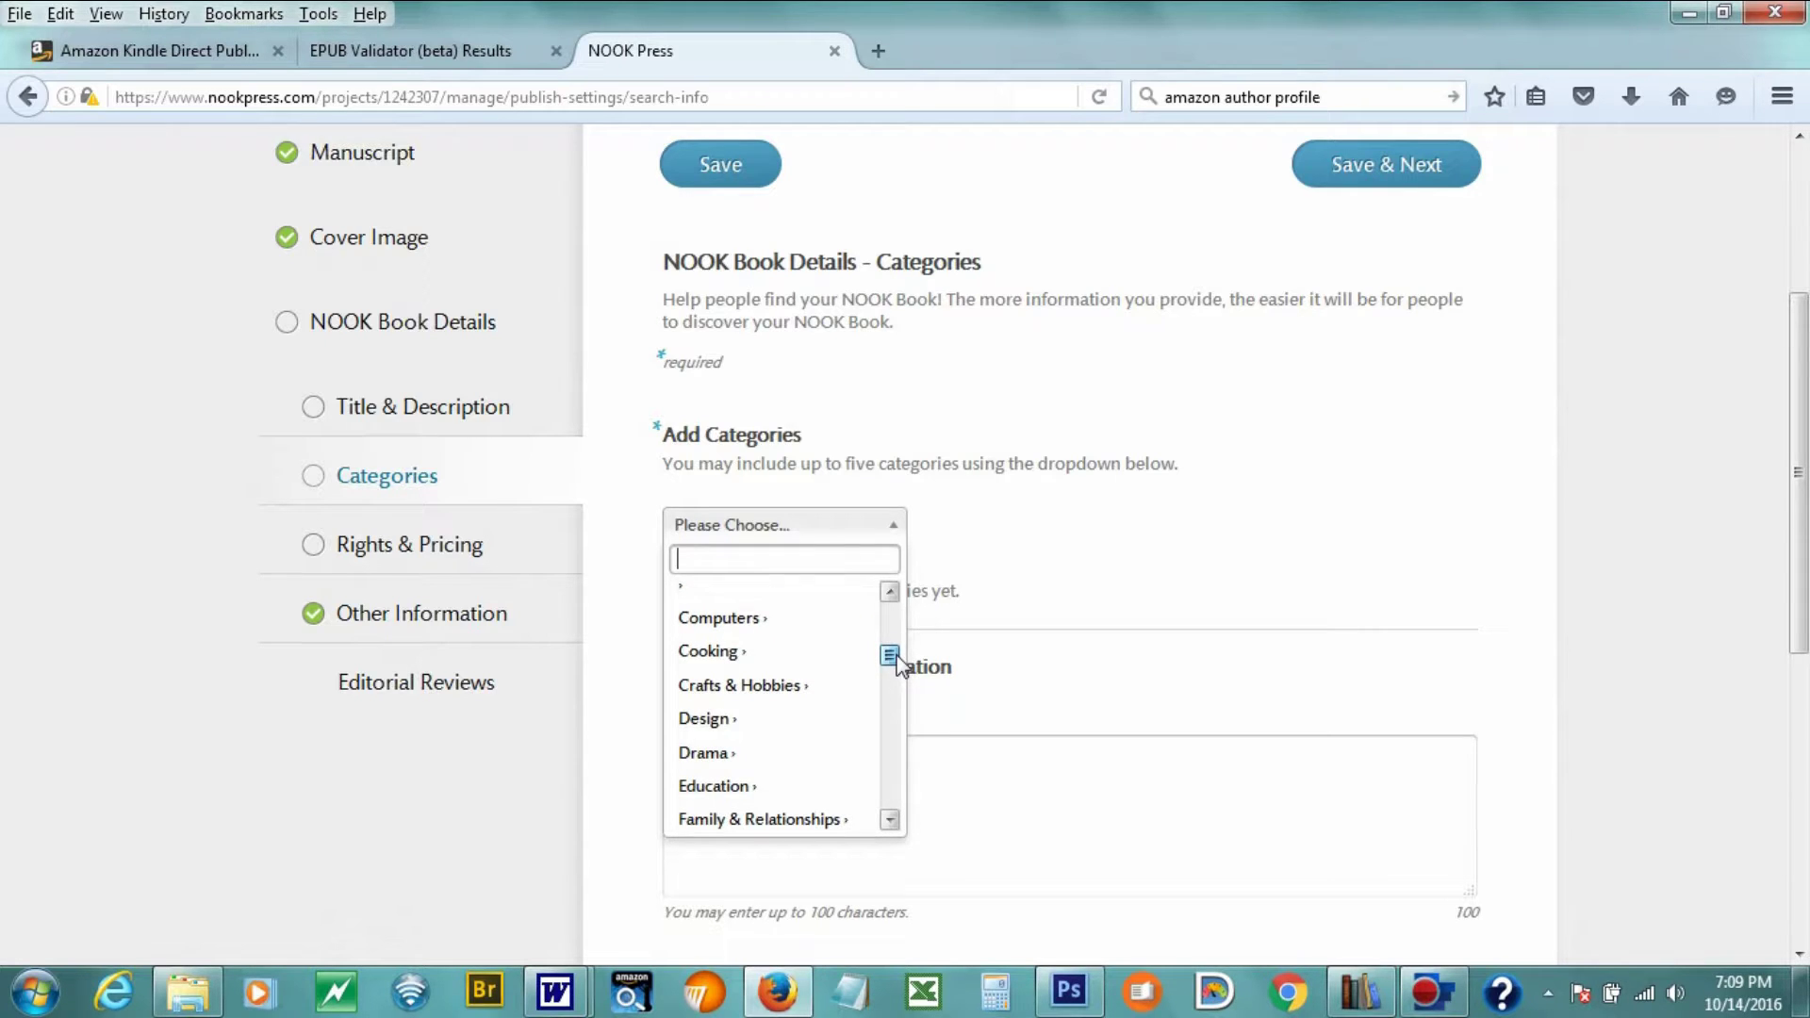
pyautogui.scroll(-10, 869, 666)
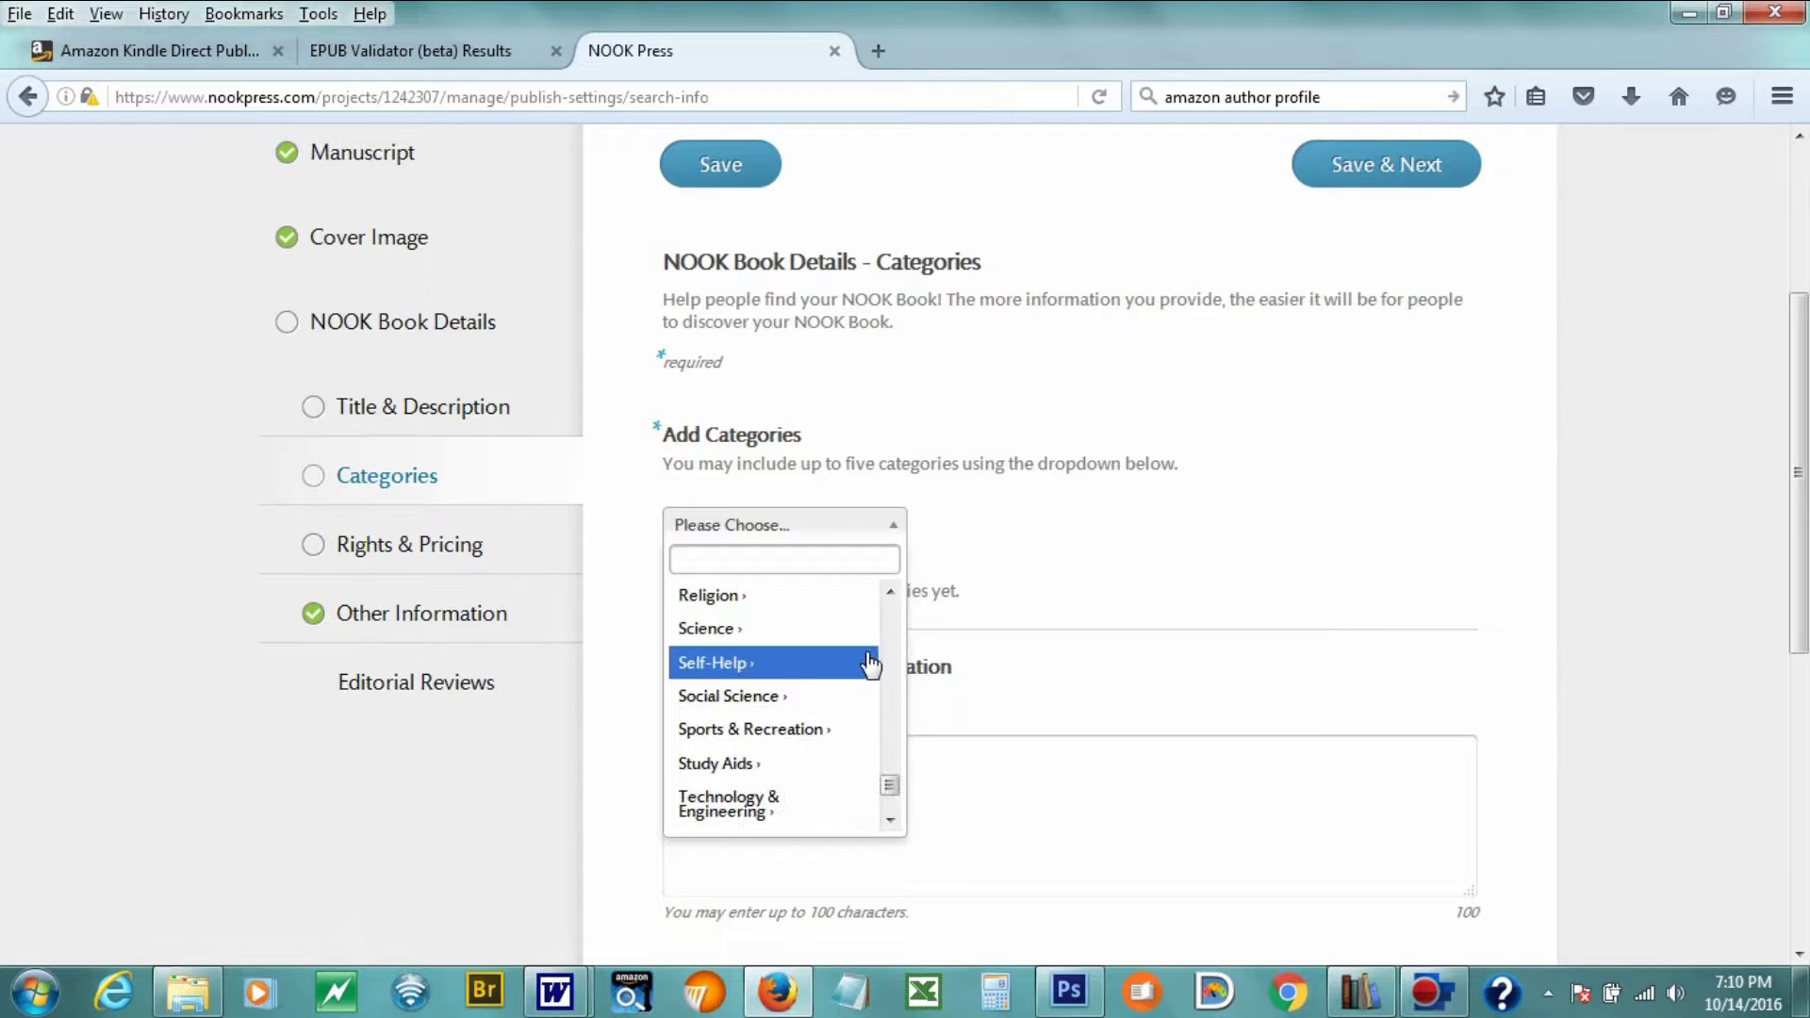
pyautogui.click(759, 732)
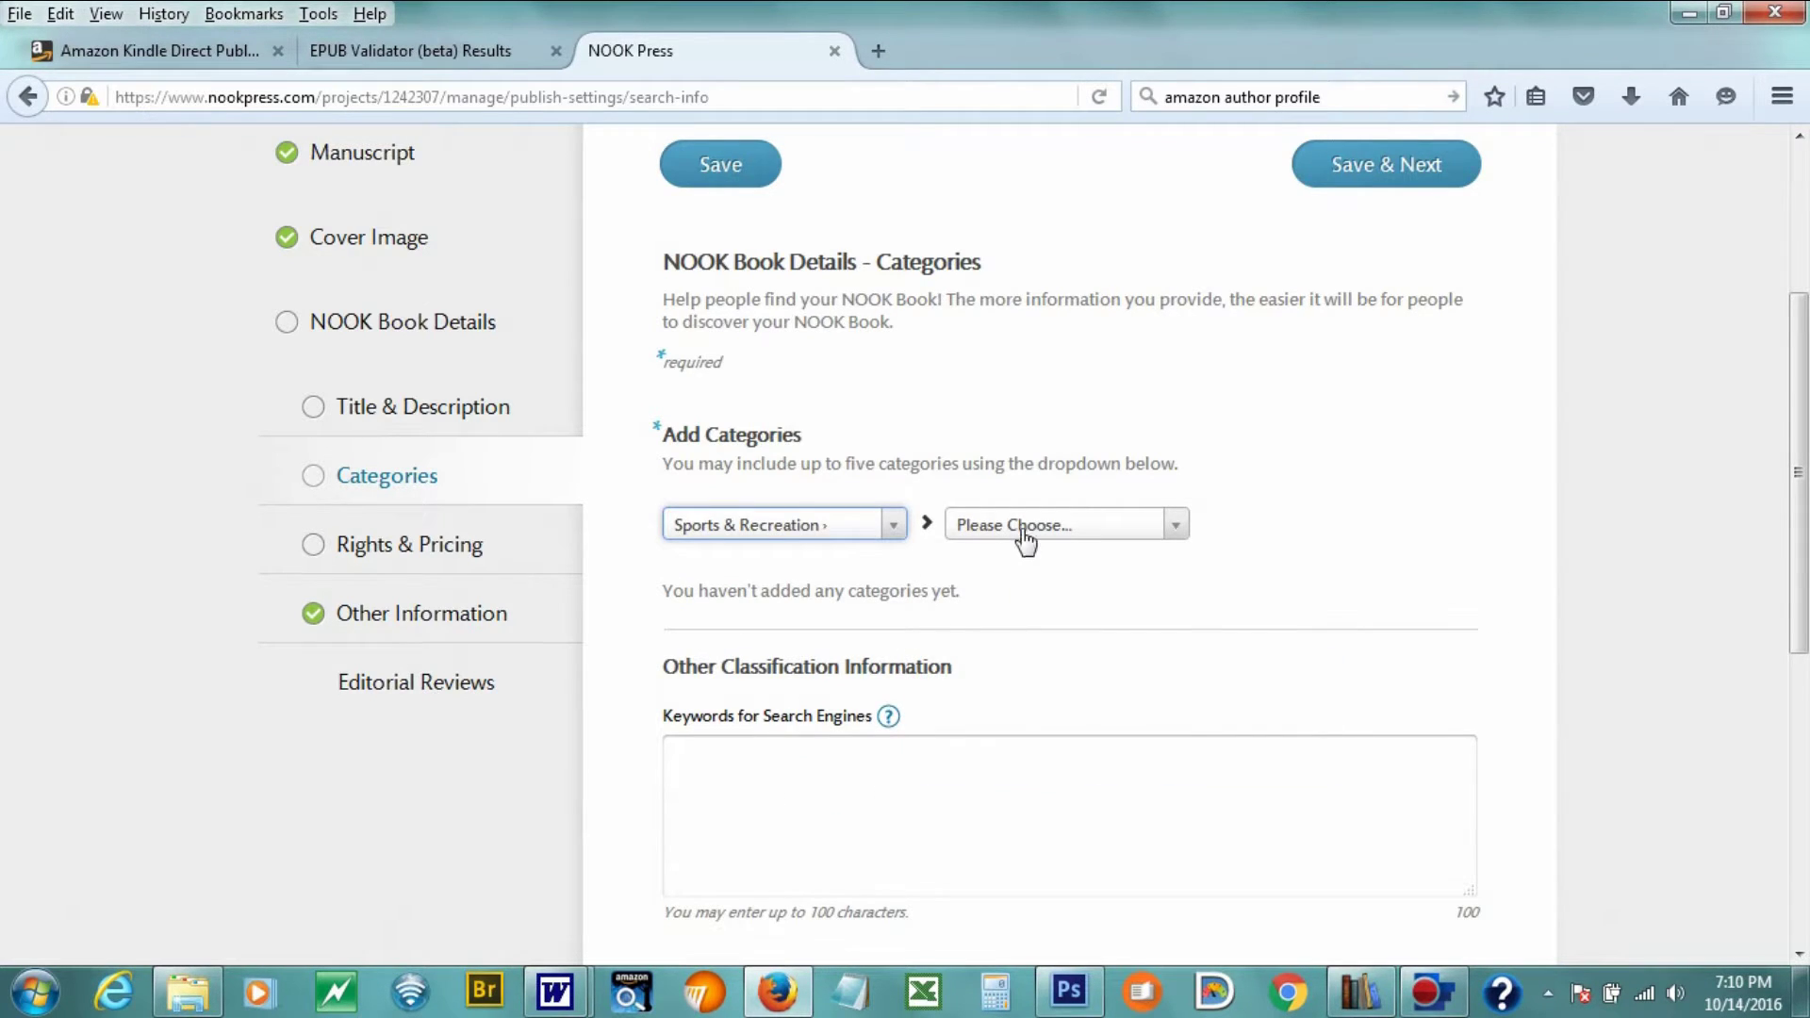
# - Add the Equestrian subcategory under Sports & Recreation to the book's categories
pyautogui.click(1024, 533)
pyautogui.scroll(-2, 1173, 618)
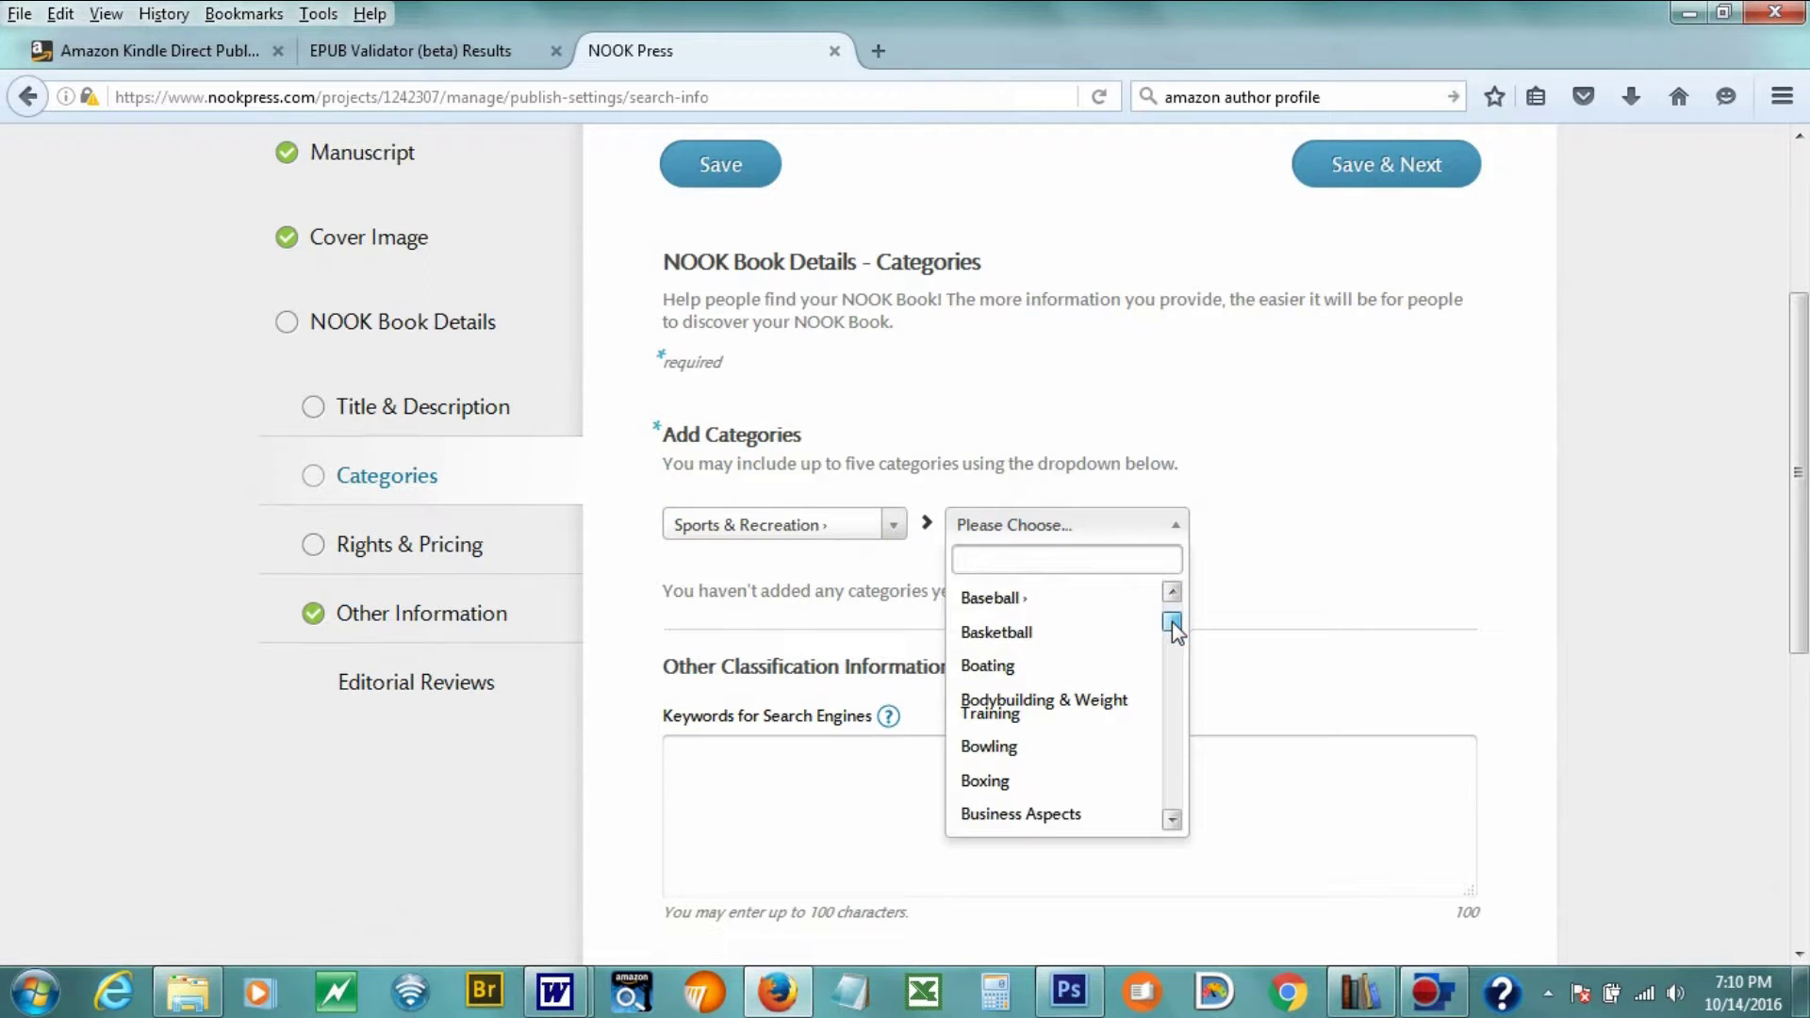
pyautogui.moveTo(1173, 620); pyautogui.dragTo(1176, 648)
pyautogui.moveTo(1179, 660); pyautogui.dragTo(1172, 650)
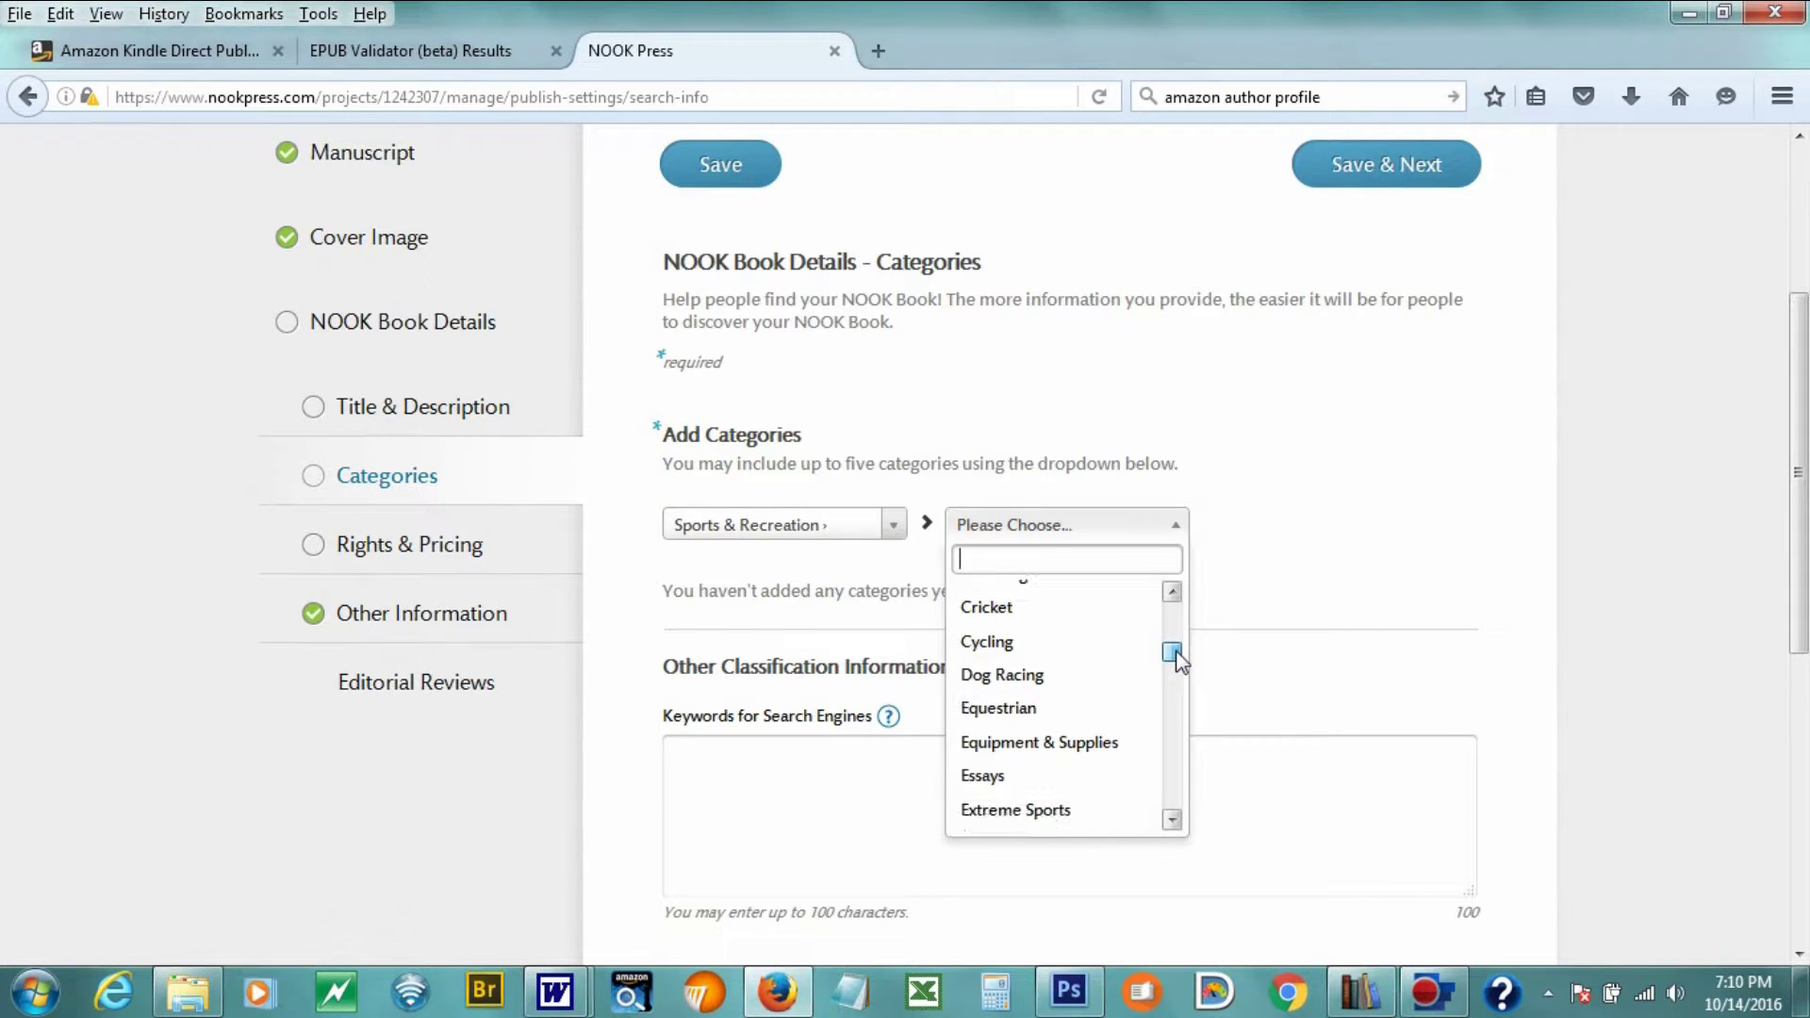
pyautogui.click(1002, 711)
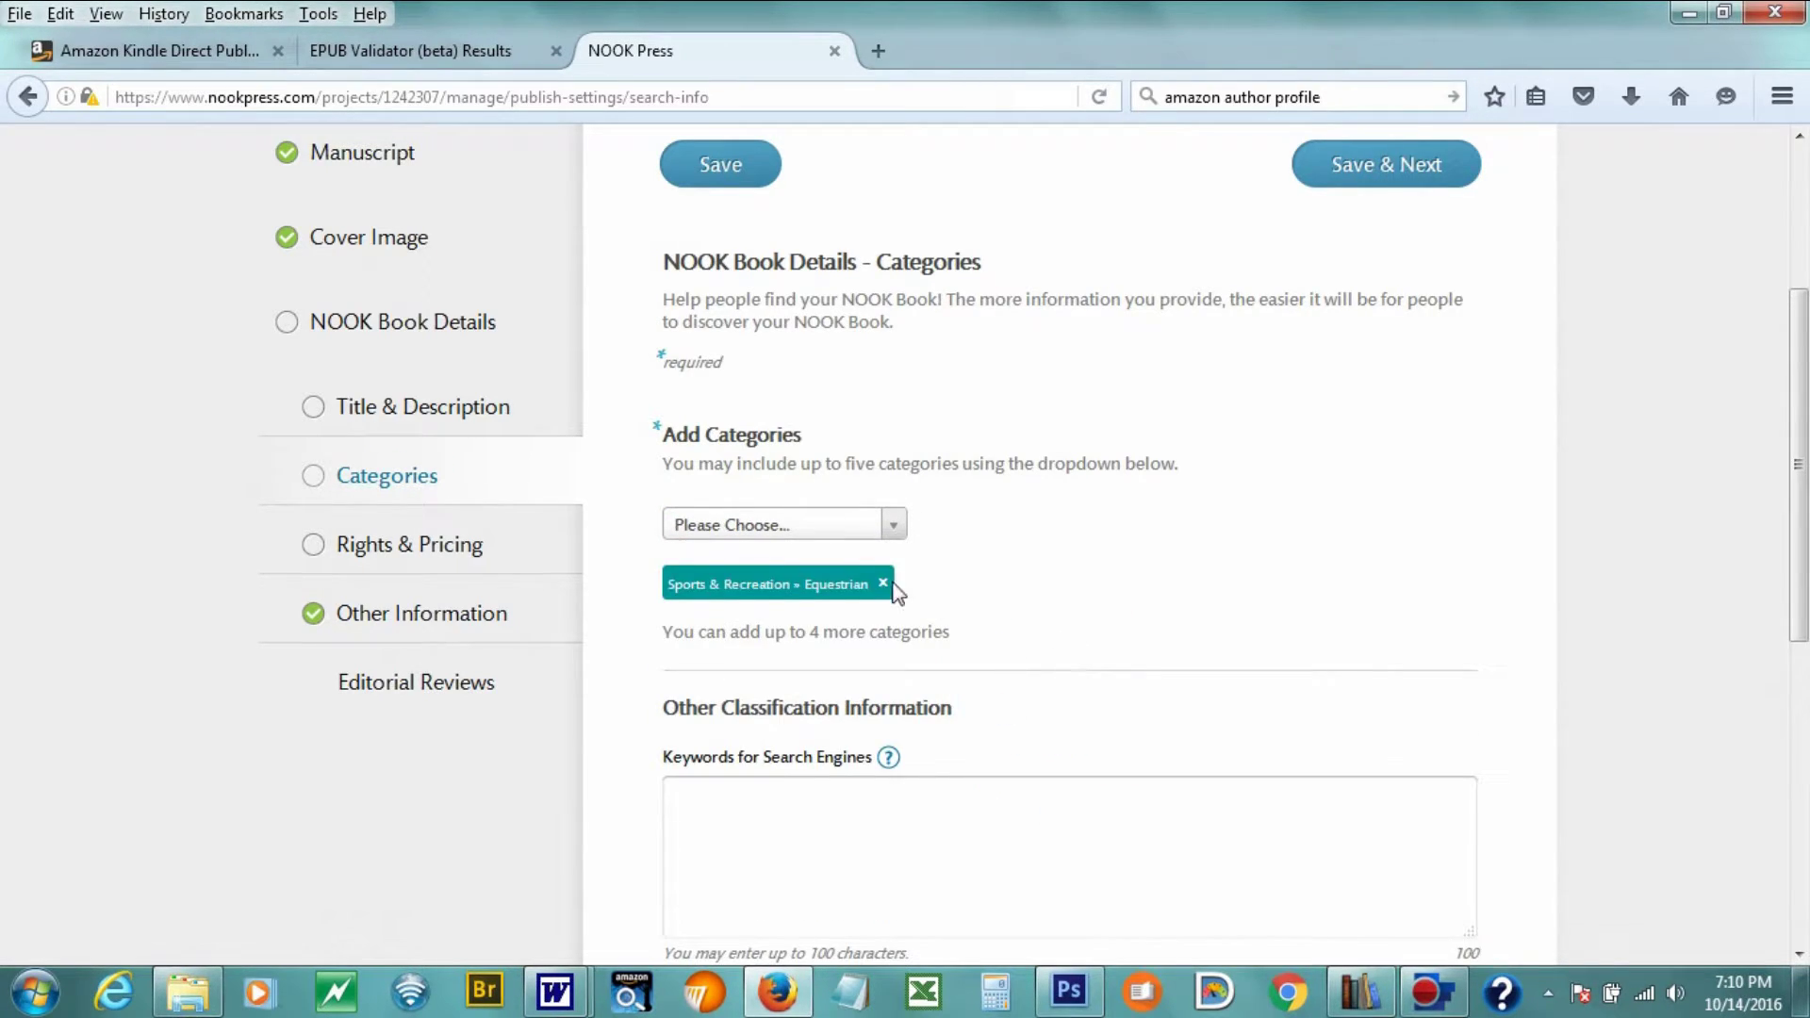
# - Choose Crafts & Hobbies as another main category and look through its subcategories for one that fits the book
pyautogui.click(887, 526)
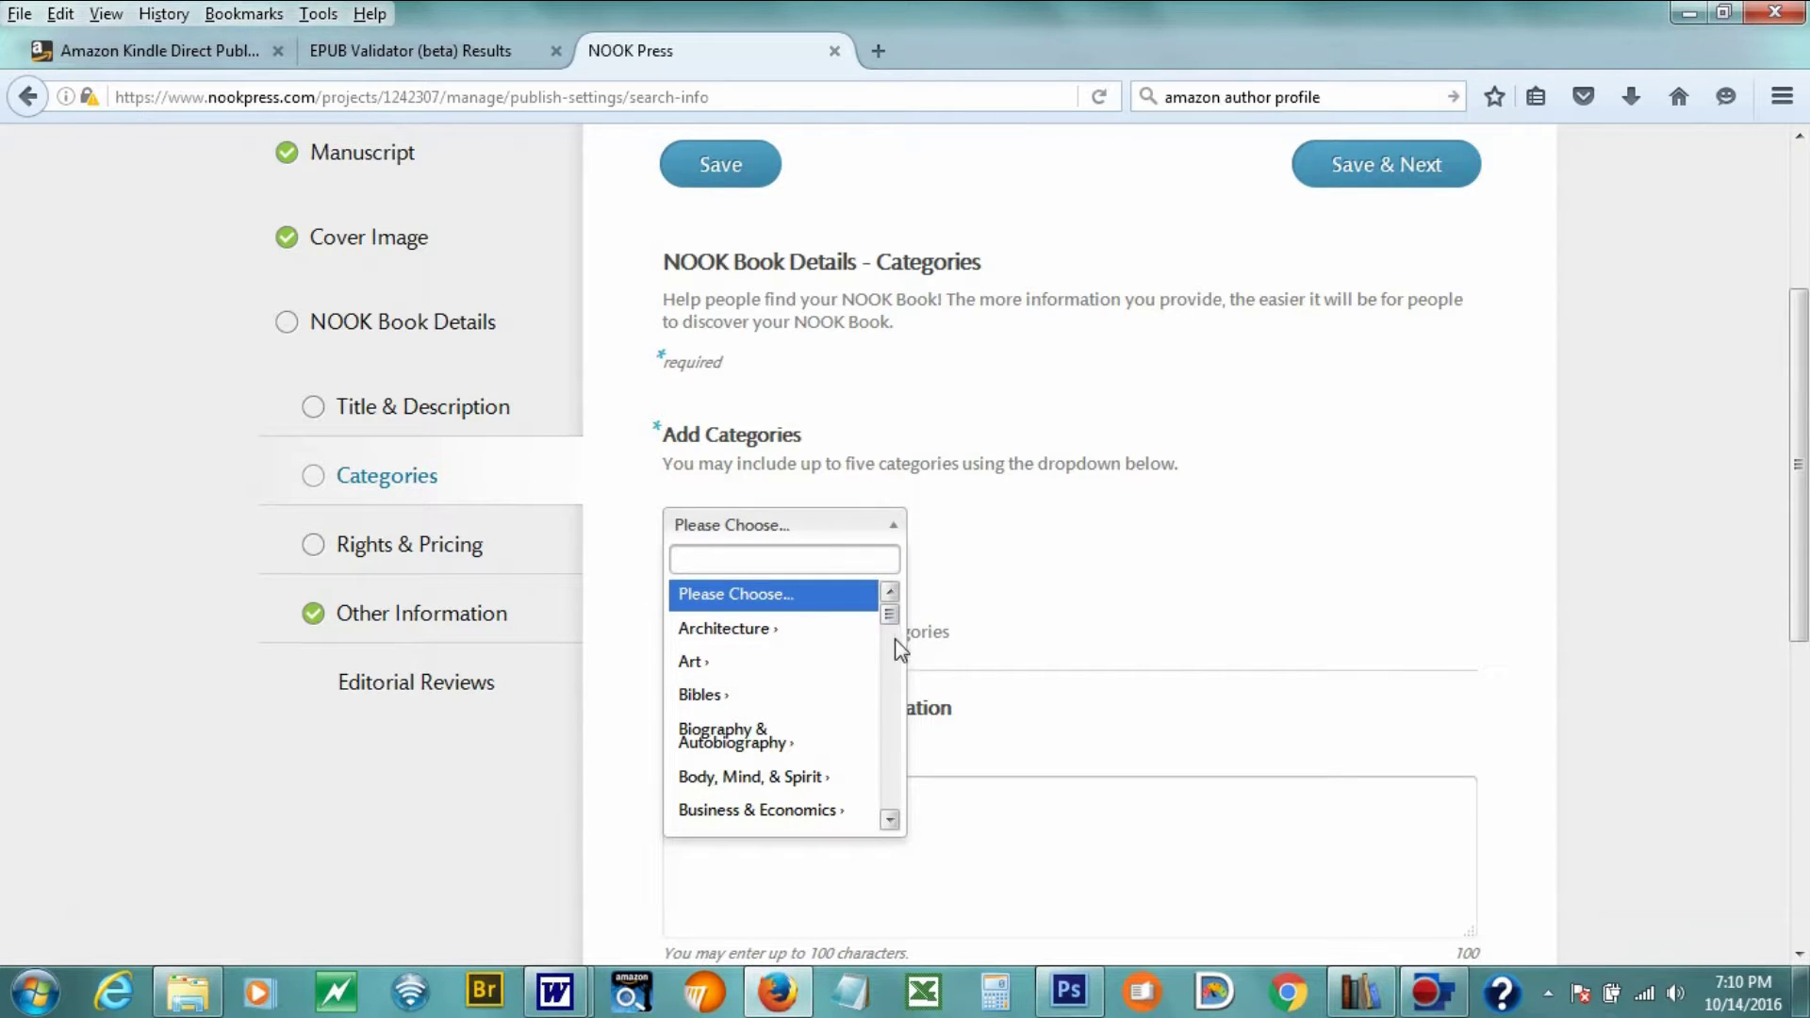
pyautogui.moveTo(887, 614); pyautogui.dragTo(897, 661)
pyautogui.click(811, 688)
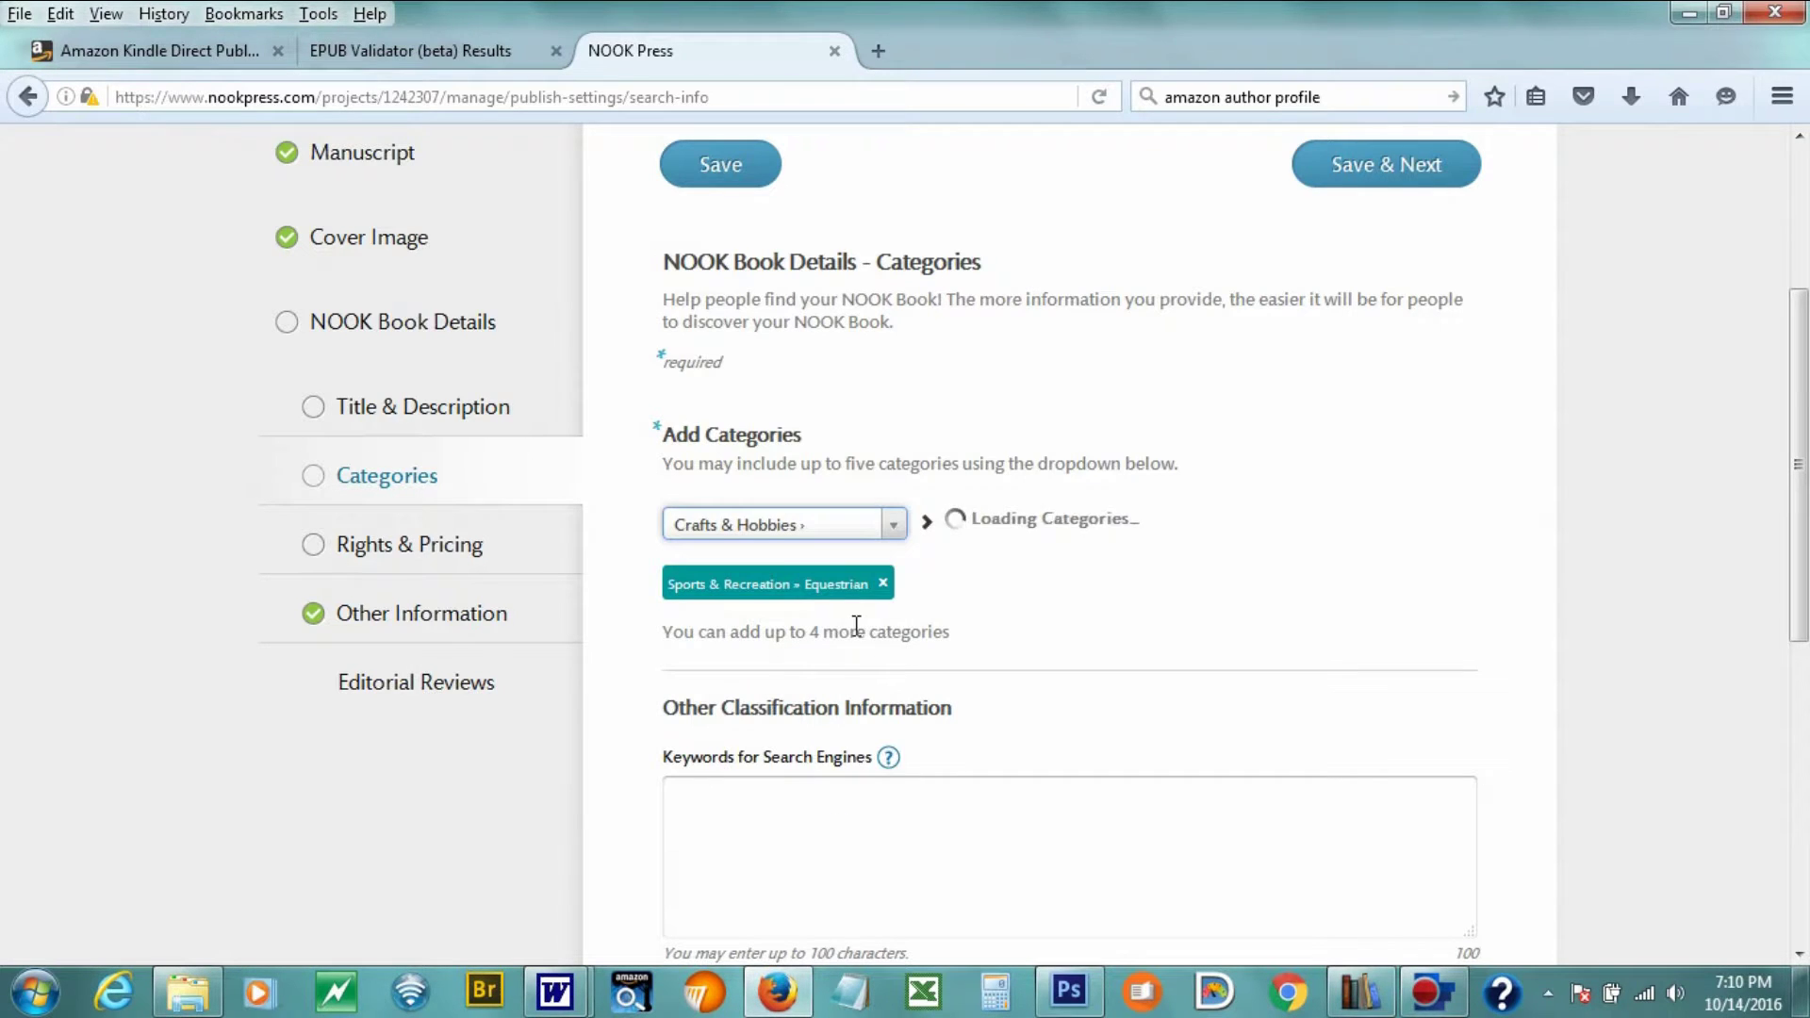
pyautogui.click(1045, 526)
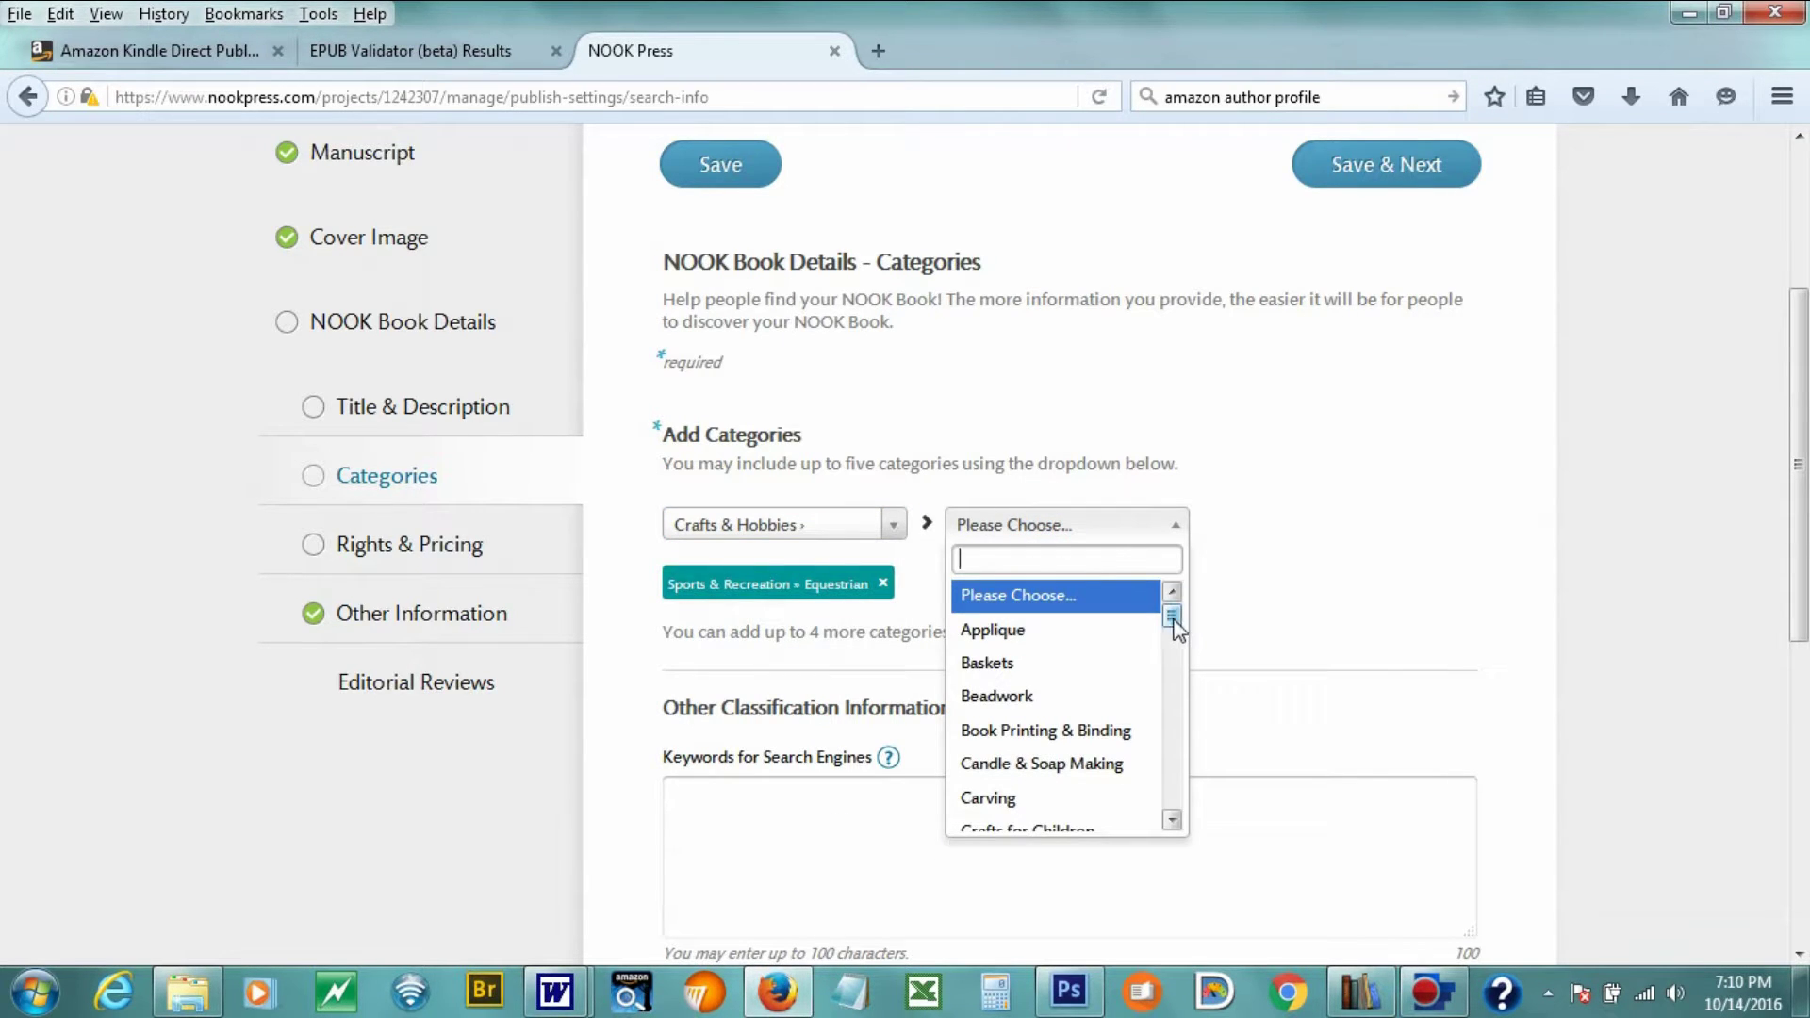
pyautogui.scroll(-1, 1176, 633)
pyautogui.moveTo(1177, 630); pyautogui.dragTo(1181, 811)
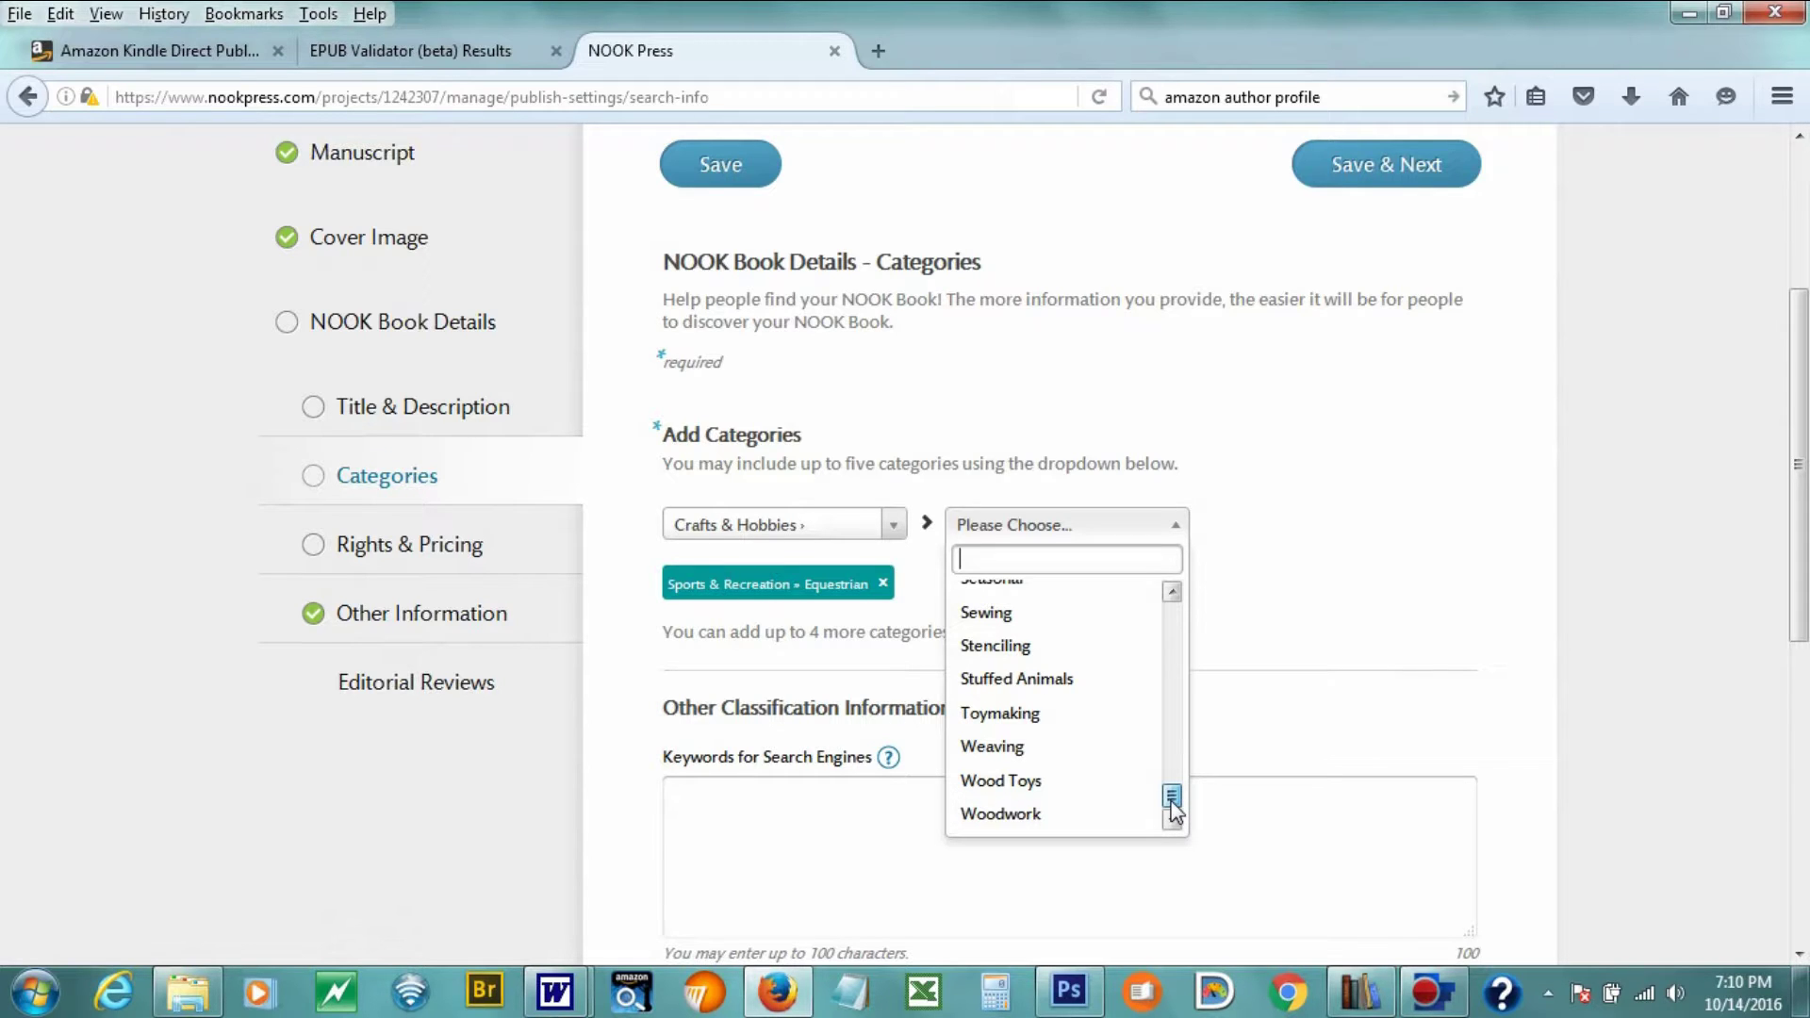
pyautogui.moveTo(1174, 809); pyautogui.dragTo(1175, 604)
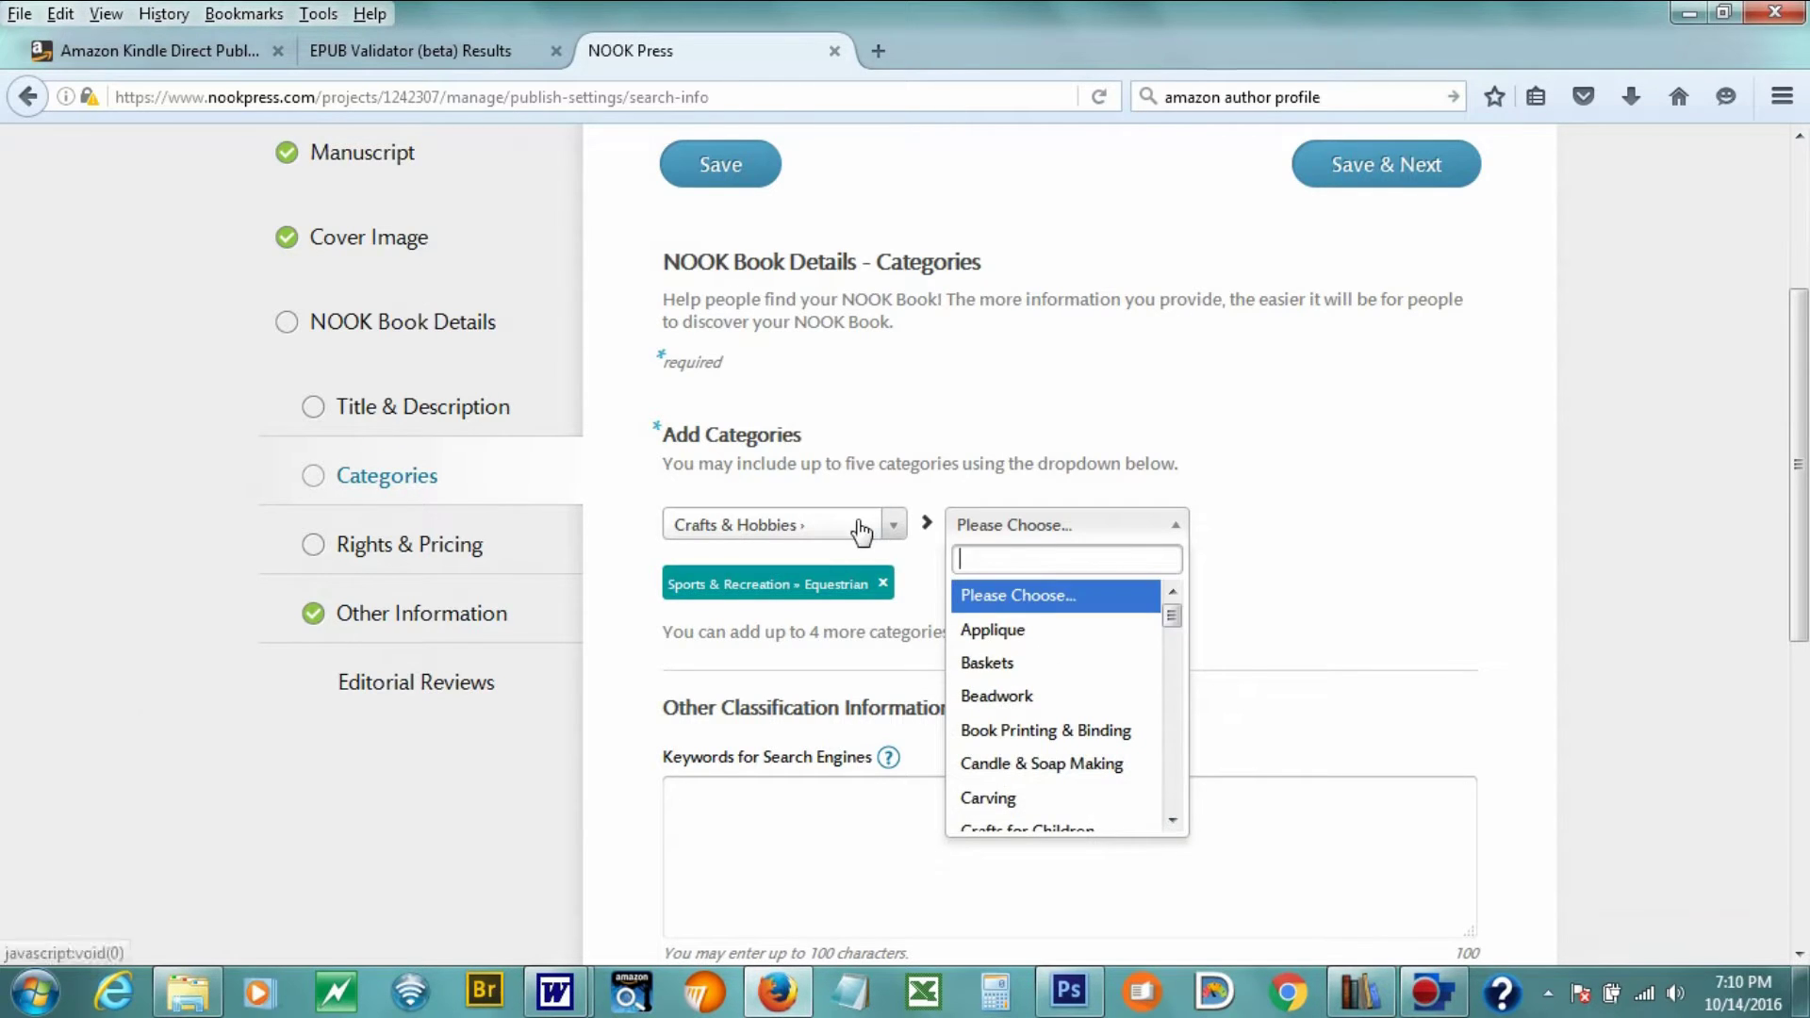
# - Switch the main category to Pets and add Pets » Horses » General to the book's categories
pyautogui.click(892, 524)
pyautogui.scroll(1, 892, 660)
pyautogui.moveTo(890, 657); pyautogui.dragTo(894, 745)
pyautogui.click(698, 679)
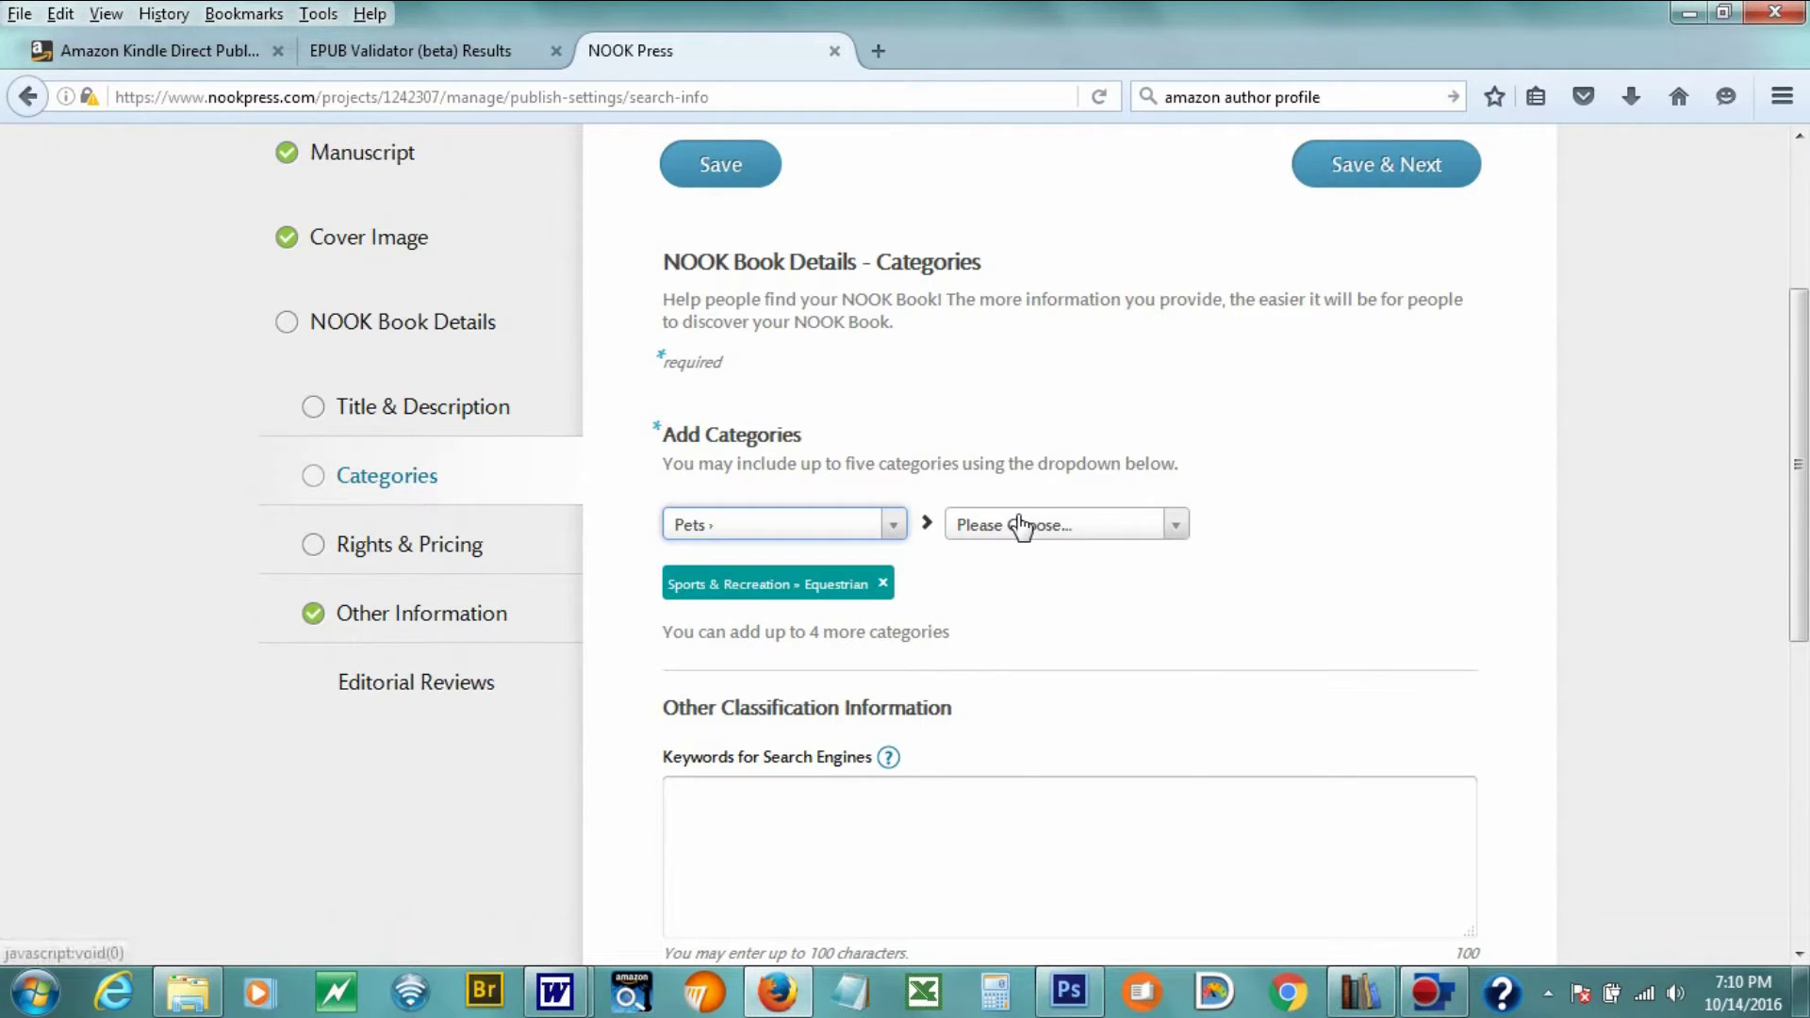
pyautogui.click(1018, 524)
pyautogui.moveTo(1169, 652); pyautogui.dragTo(1169, 693)
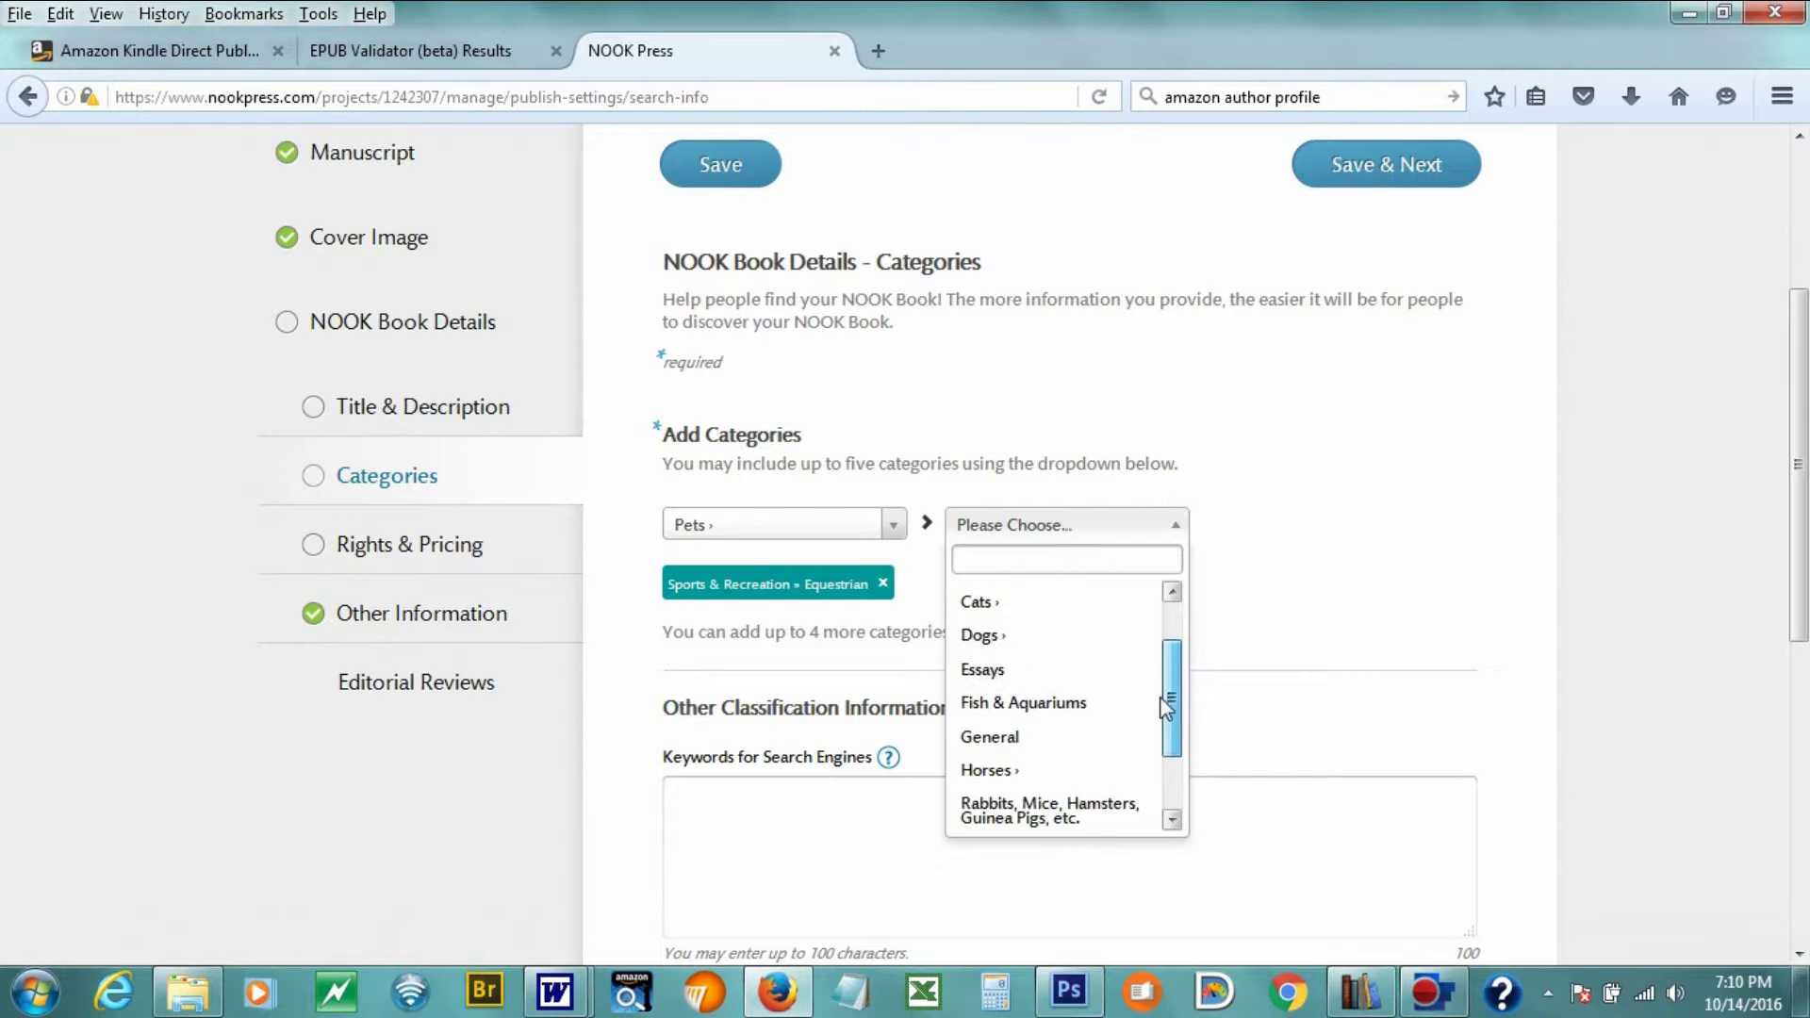
pyautogui.click(985, 714)
pyautogui.click(1343, 524)
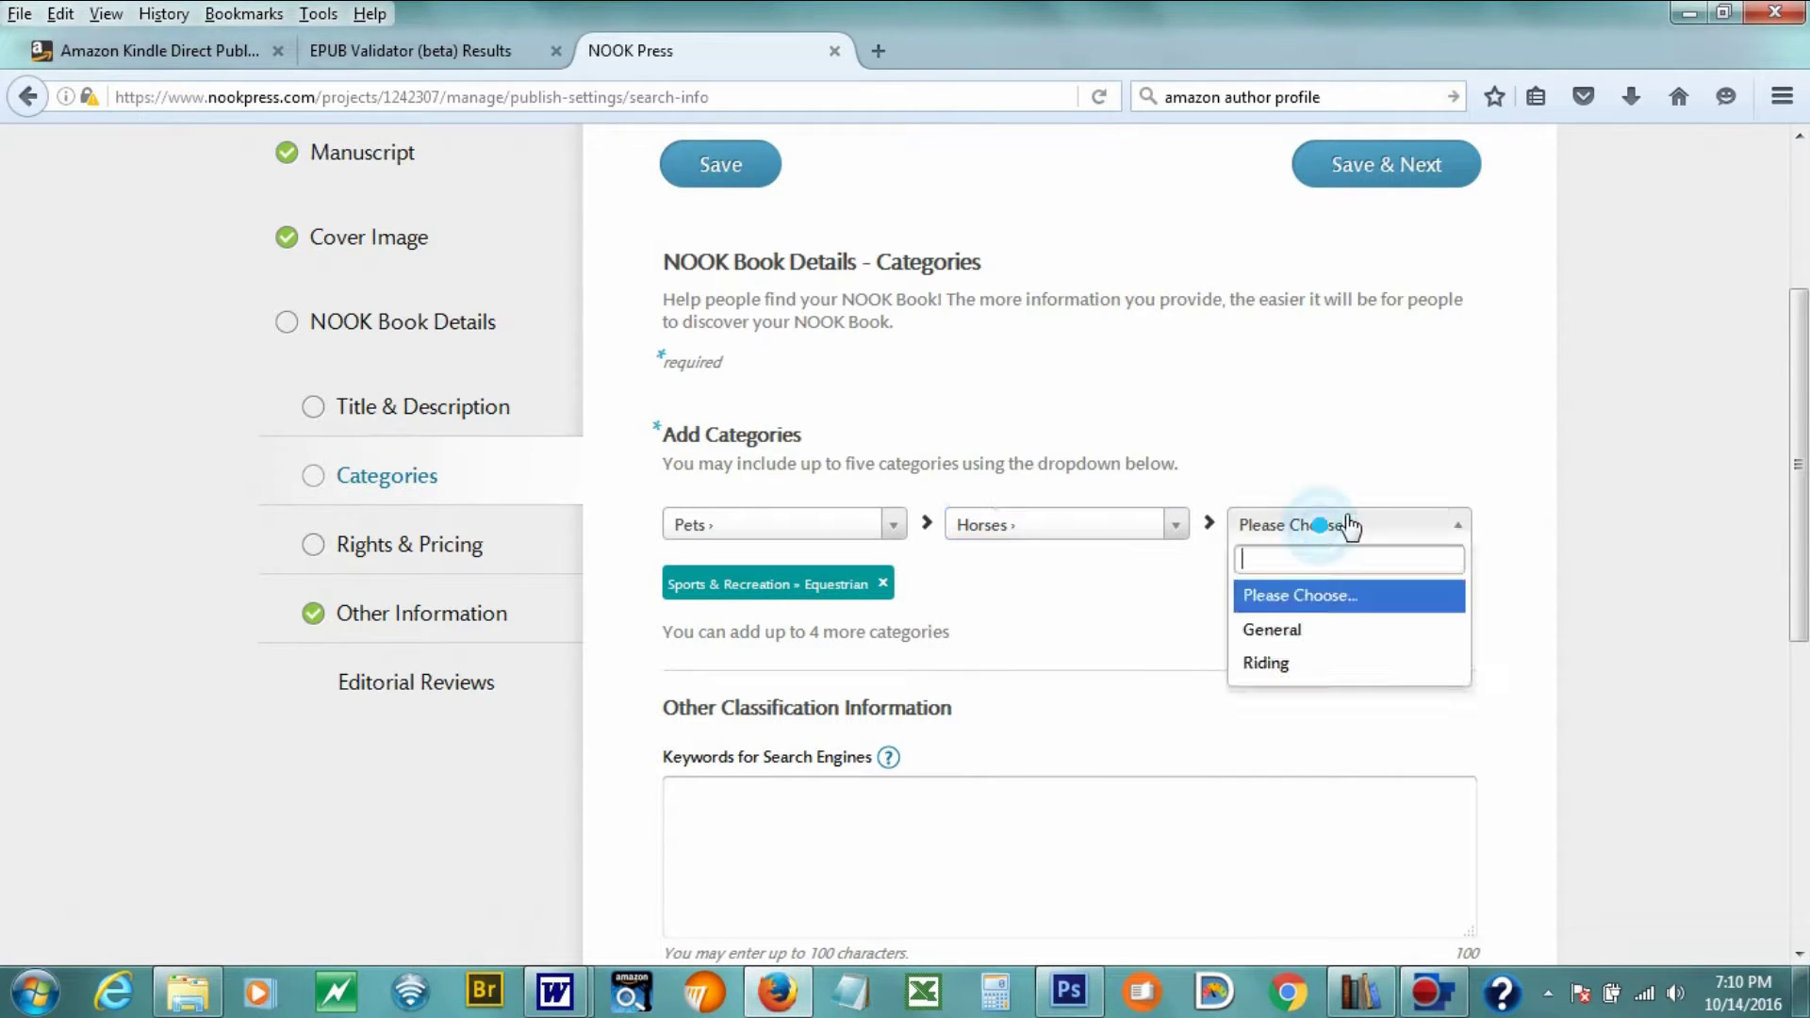
pyautogui.click(1306, 641)
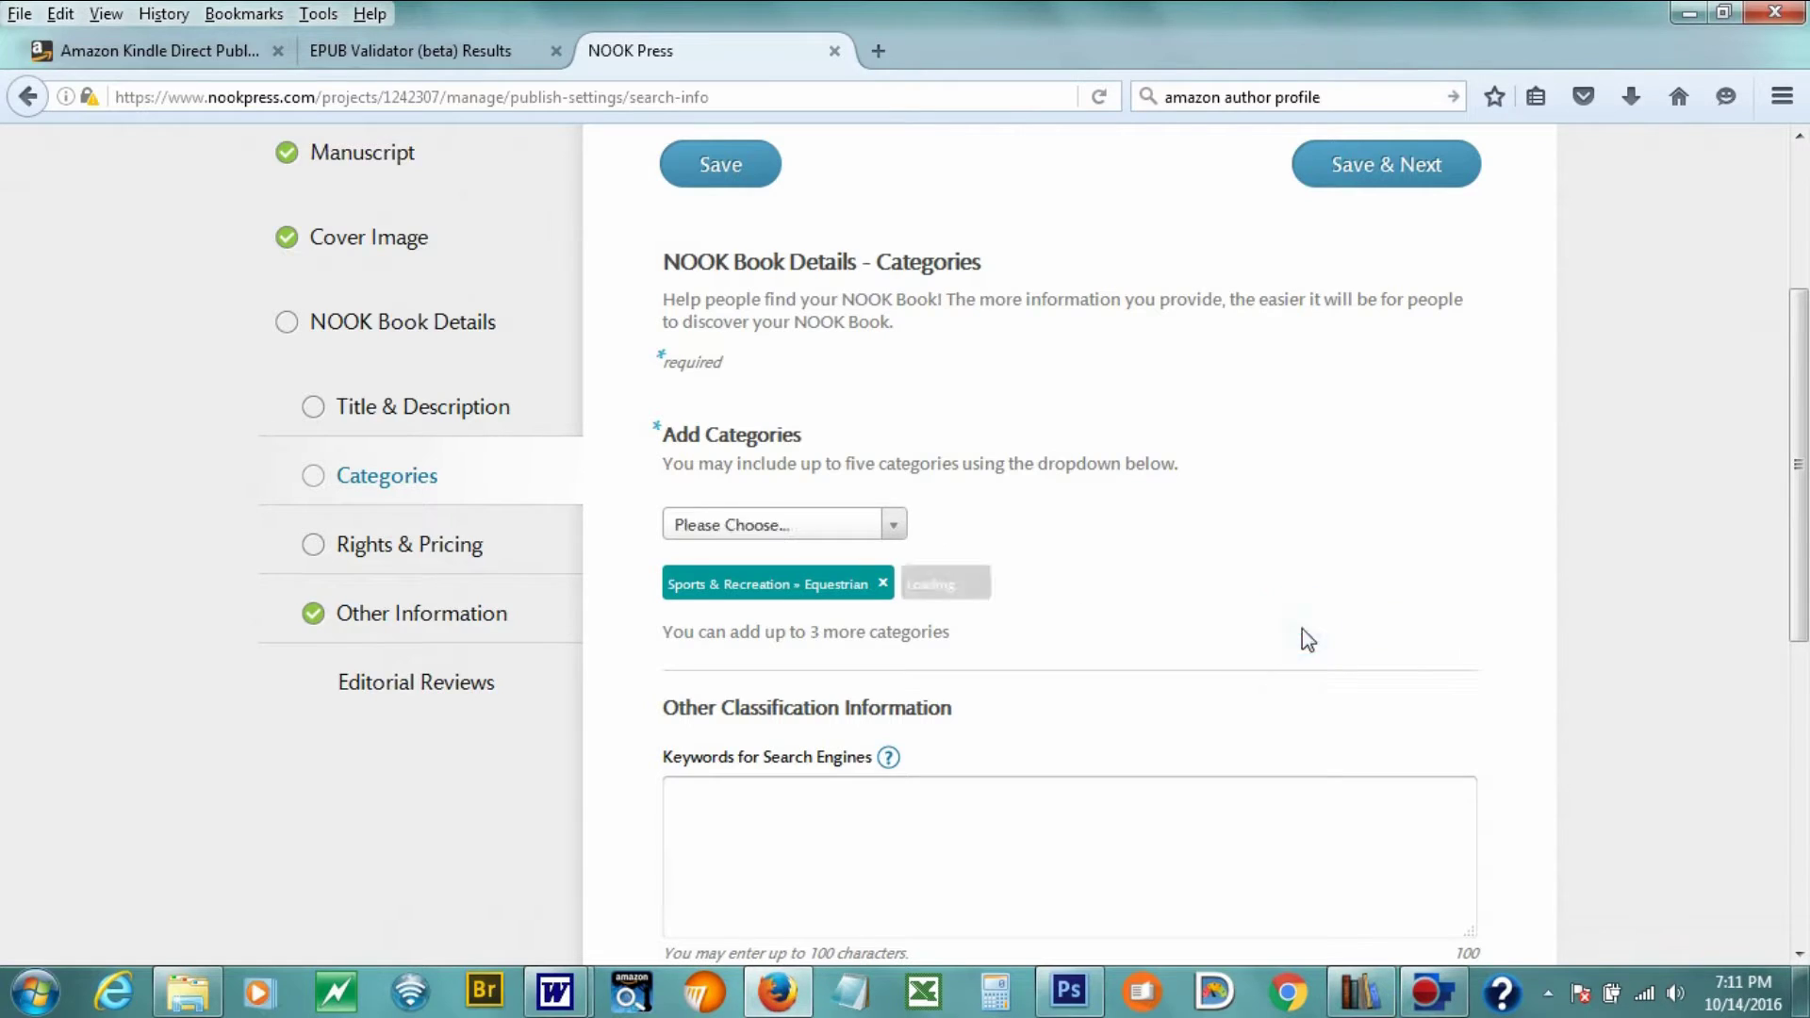
# - Add Pets » Horses » Riding as another category for the book
pyautogui.click(895, 532)
pyautogui.moveTo(891, 615); pyautogui.dragTo(907, 744)
pyautogui.click(813, 728)
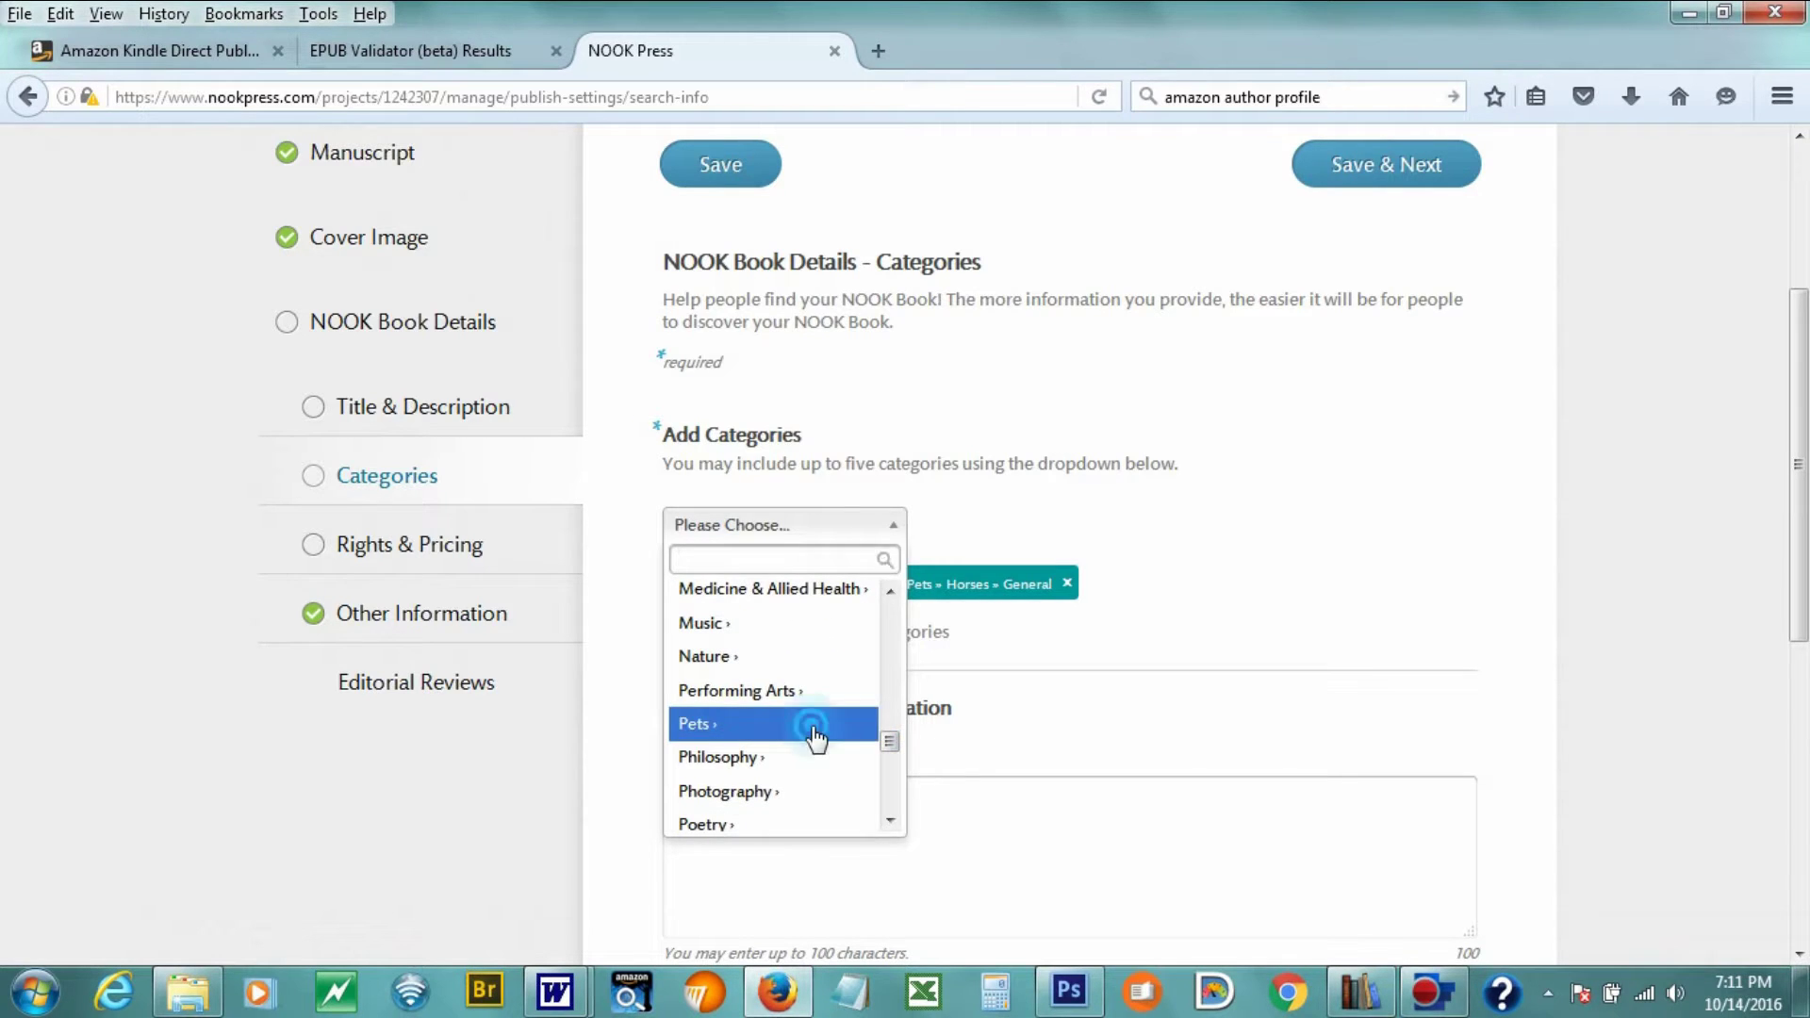
pyautogui.click(1176, 529)
pyautogui.moveTo(1169, 639); pyautogui.dragTo(1126, 745)
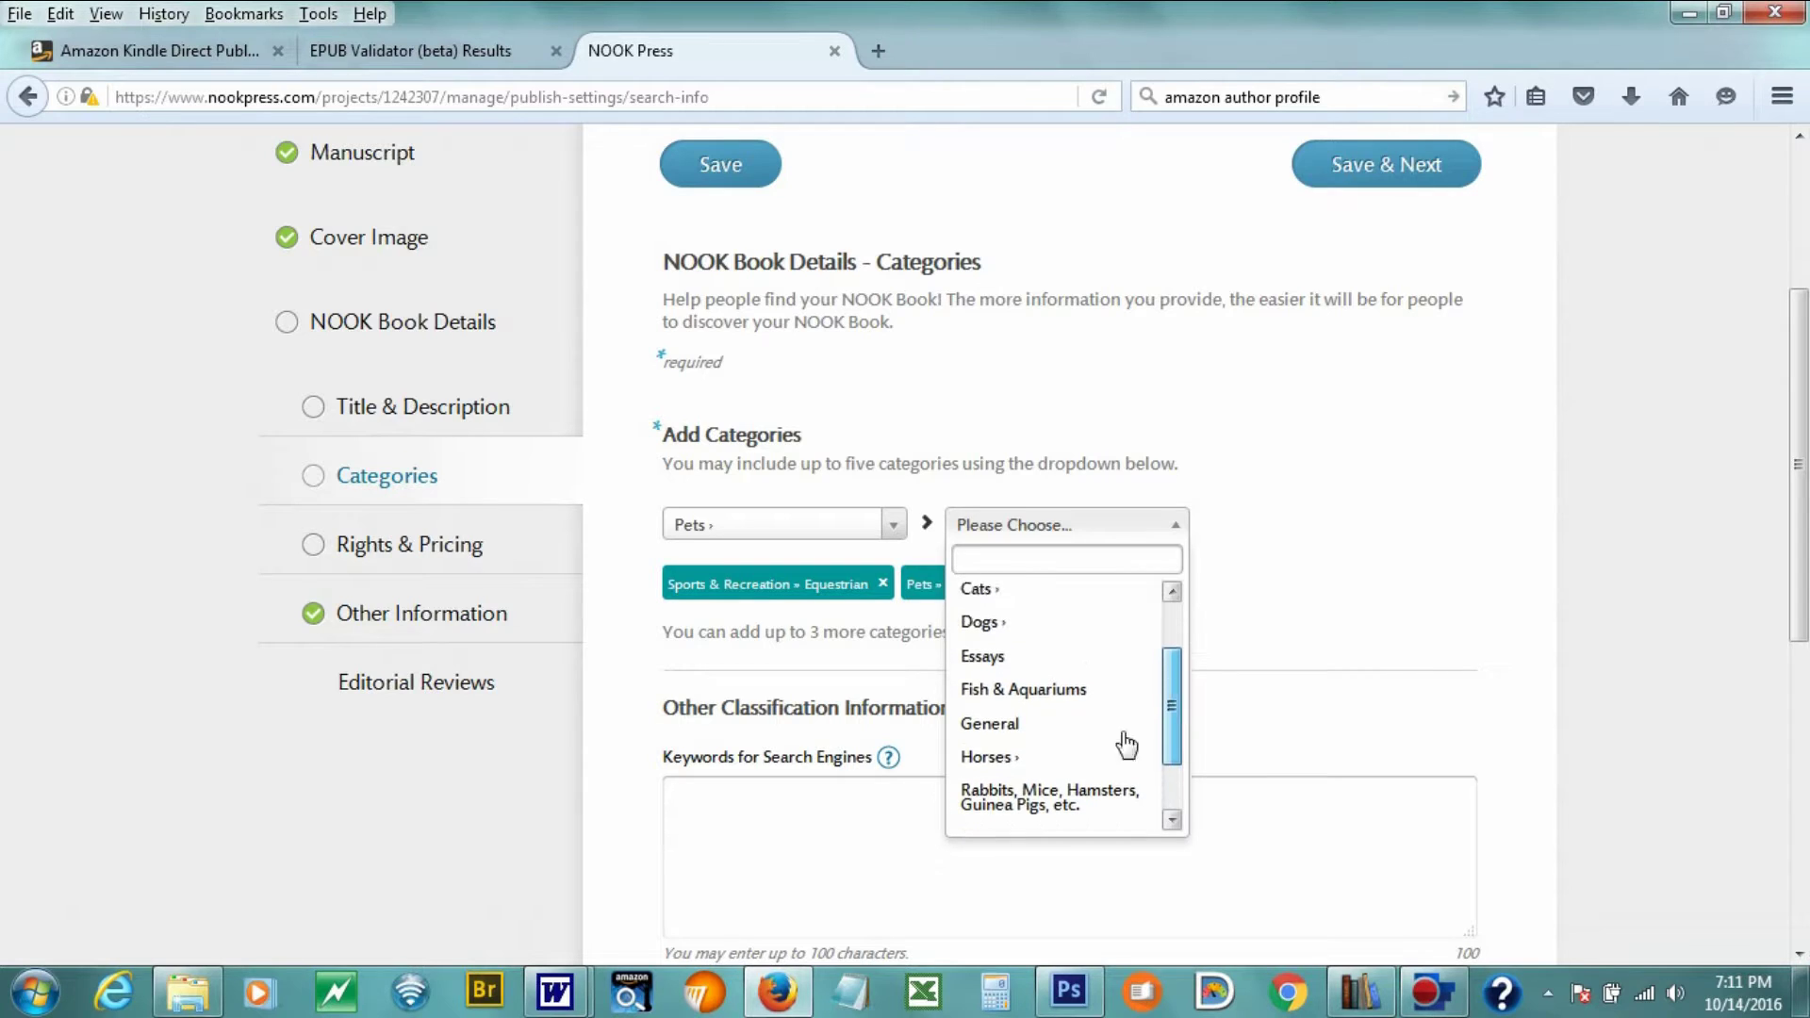
pyautogui.click(1037, 757)
pyautogui.click(1369, 526)
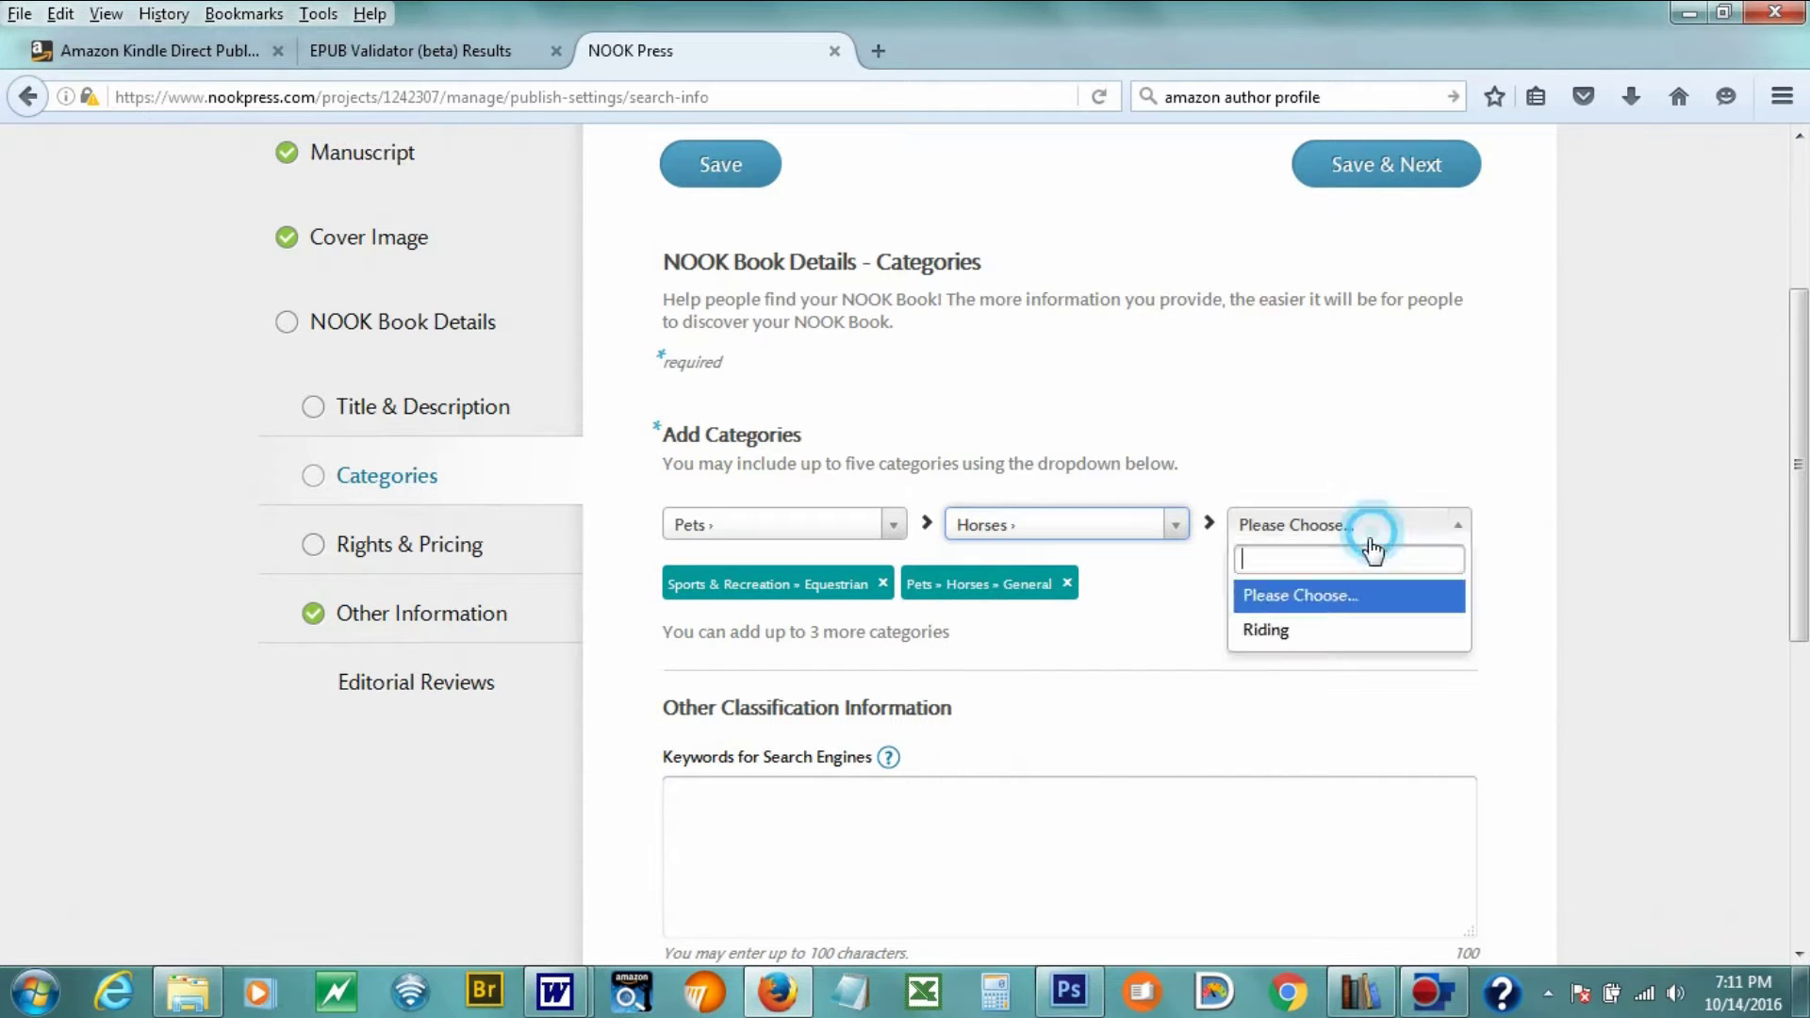
pyautogui.click(1331, 630)
# - Add Nature » Animals » Horses as the book's fourth category
pyautogui.click(857, 524)
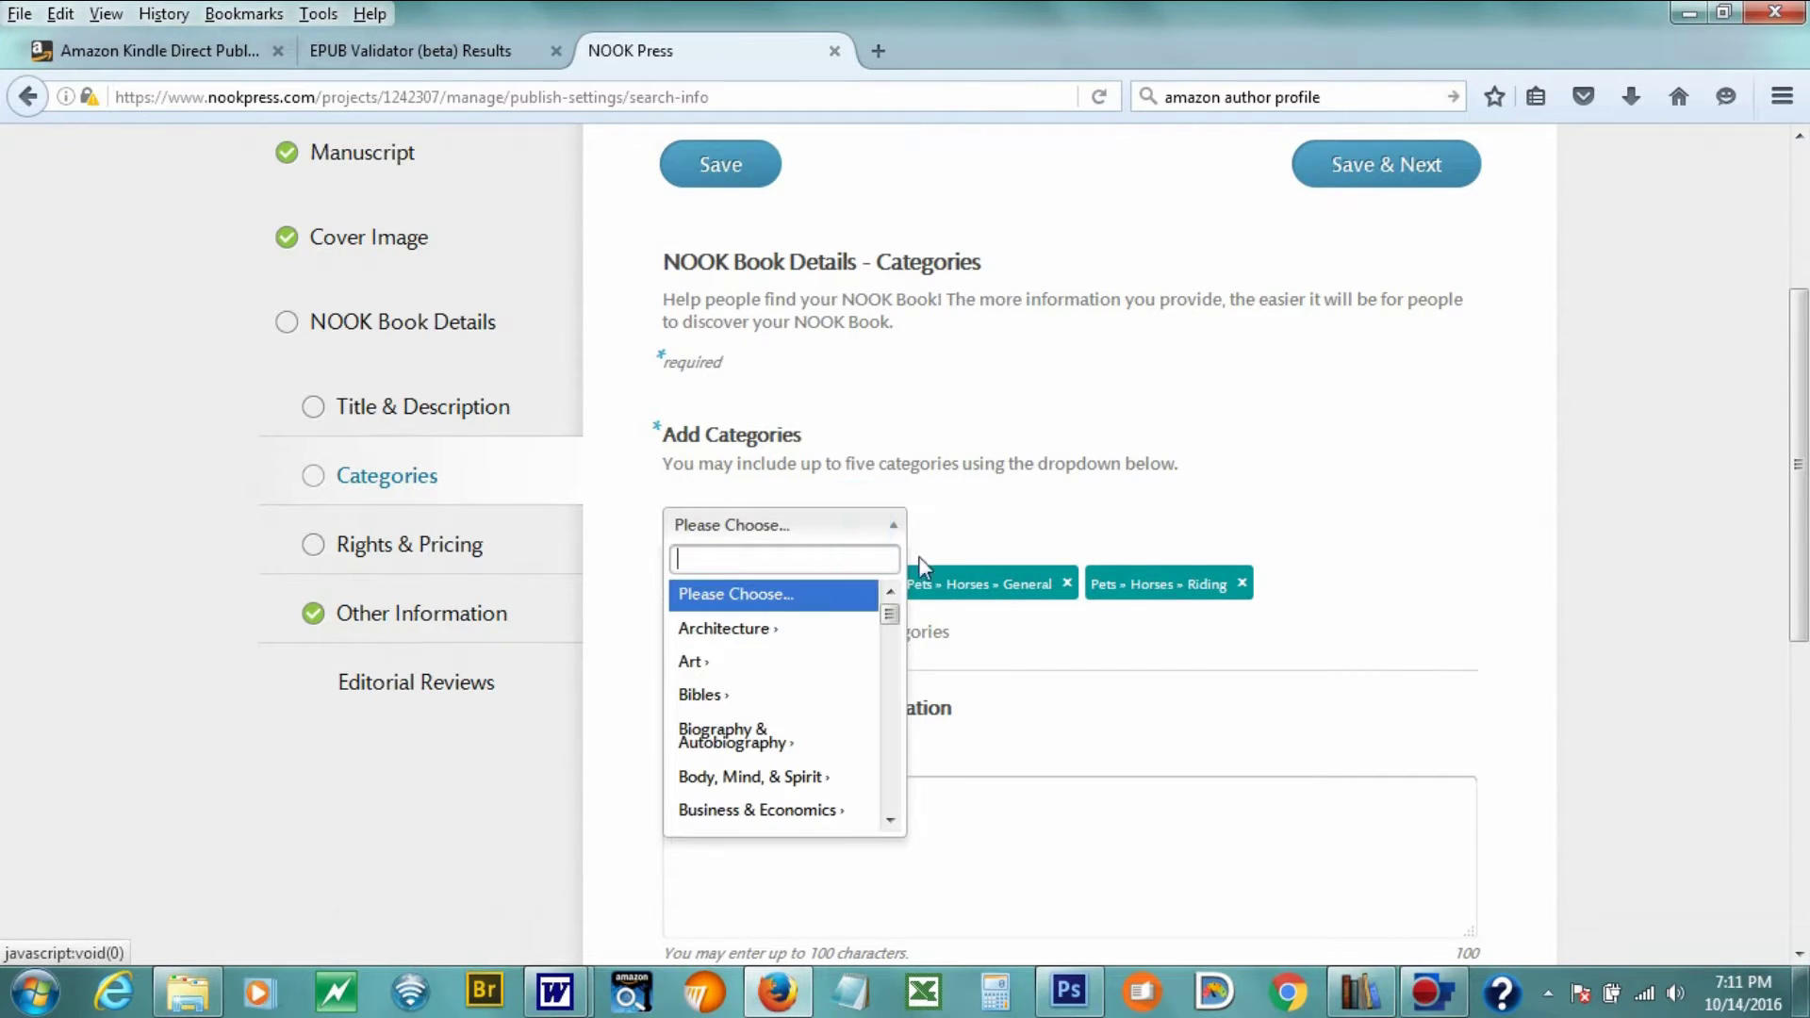
pyautogui.moveTo(891, 615); pyautogui.dragTo(909, 701)
pyautogui.rightClick(911, 698)
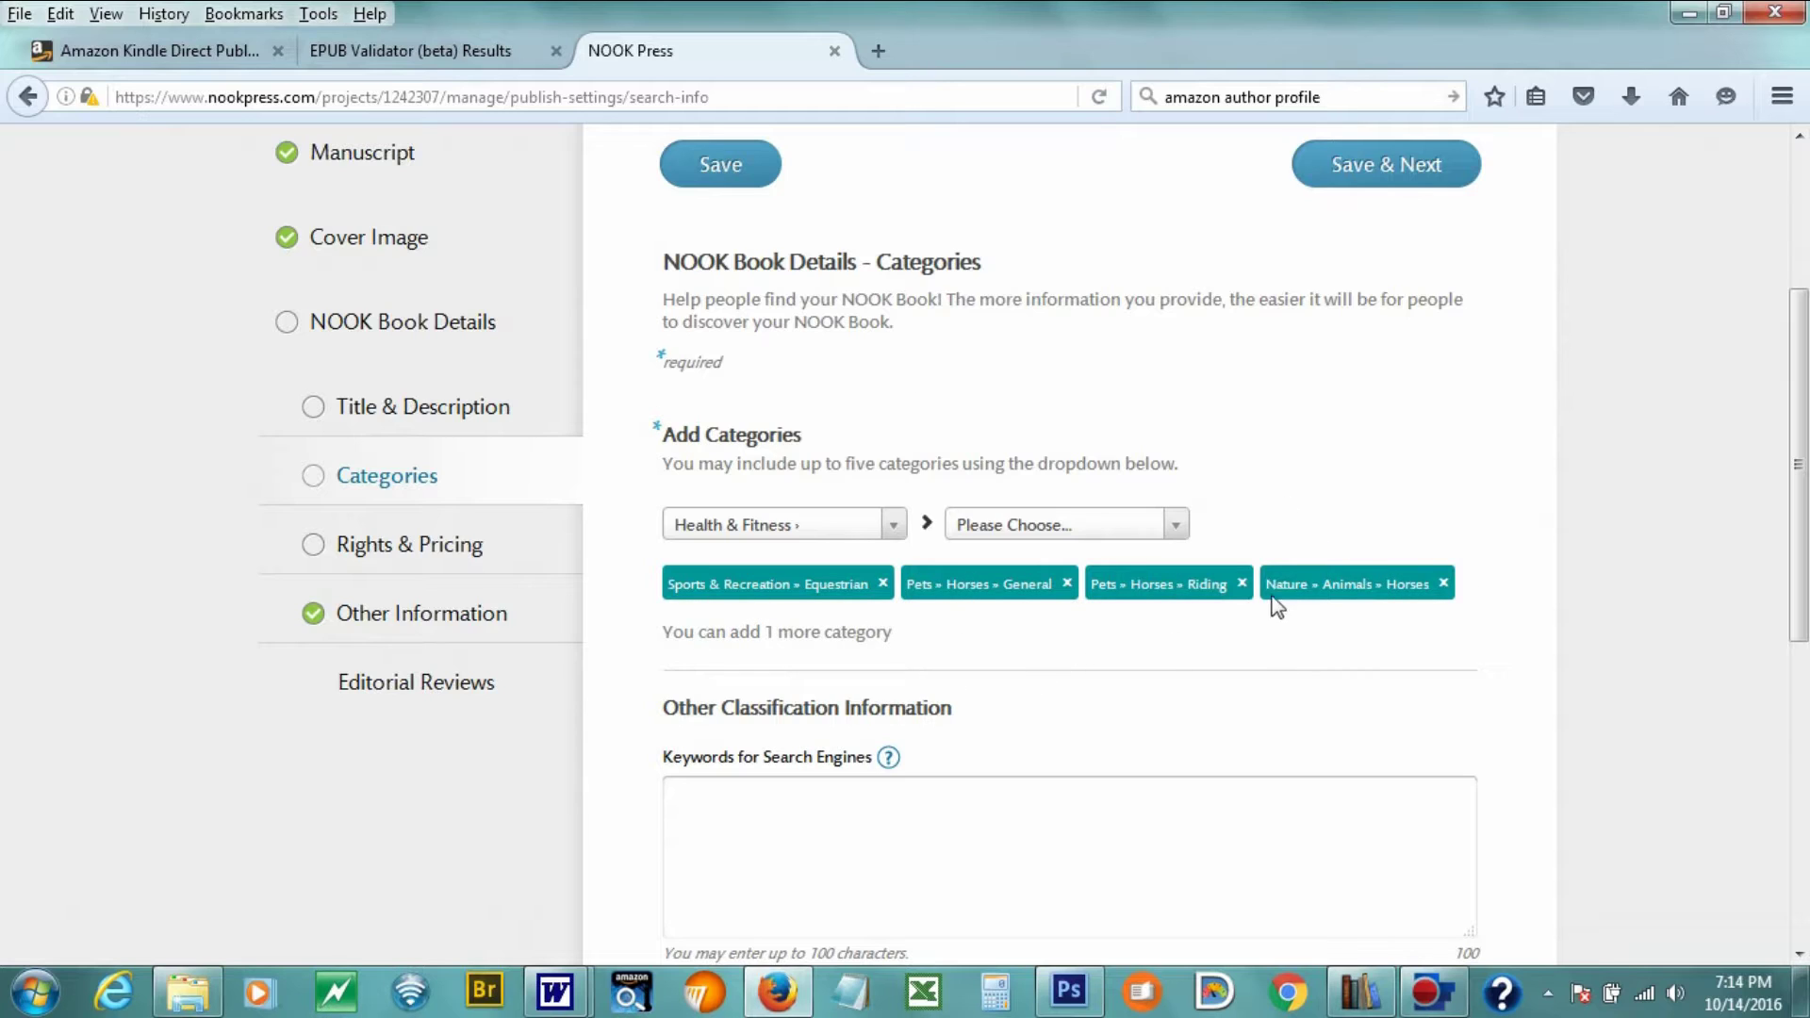
# - Enter the search engine keywords horses, first horse, buying first horse, horsemanship, how to buy a horse, first time horse
pyautogui.scroll(-3, 1284, 441)
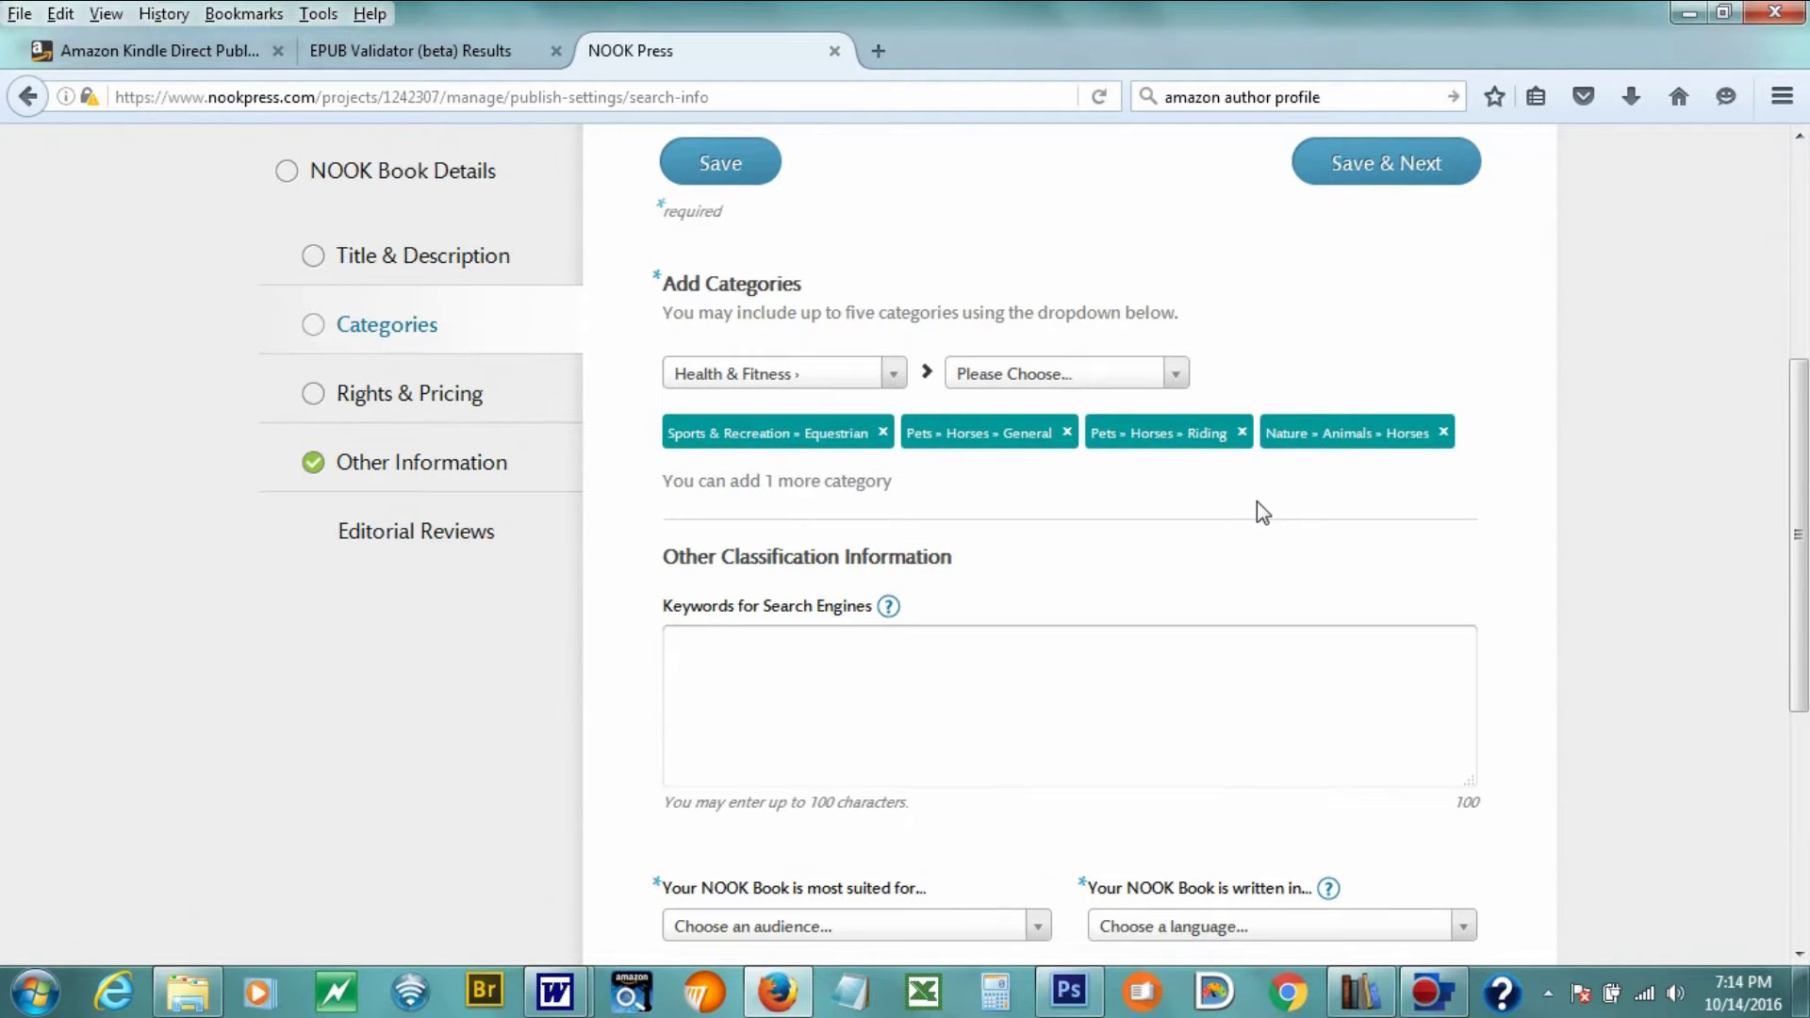
pyautogui.scroll(3, 1368, 405)
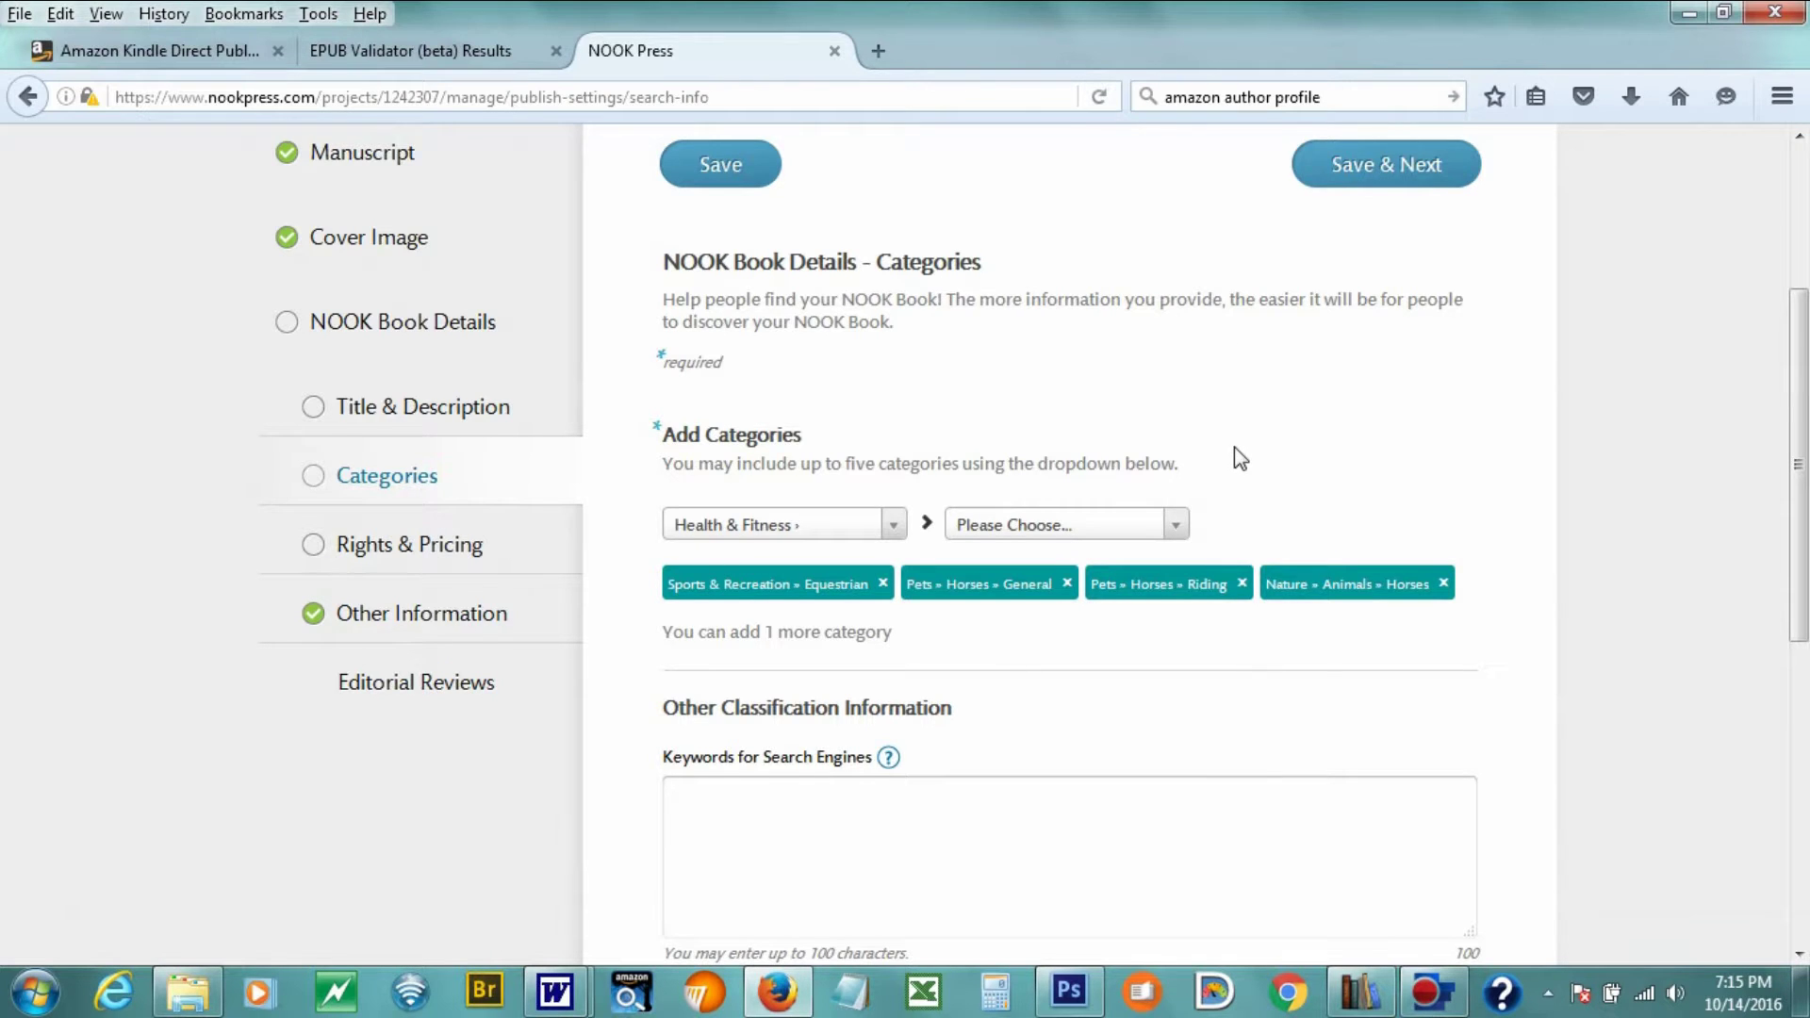
pyautogui.scroll(-3, 1235, 452)
pyautogui.scroll(-6, 1217, 459)
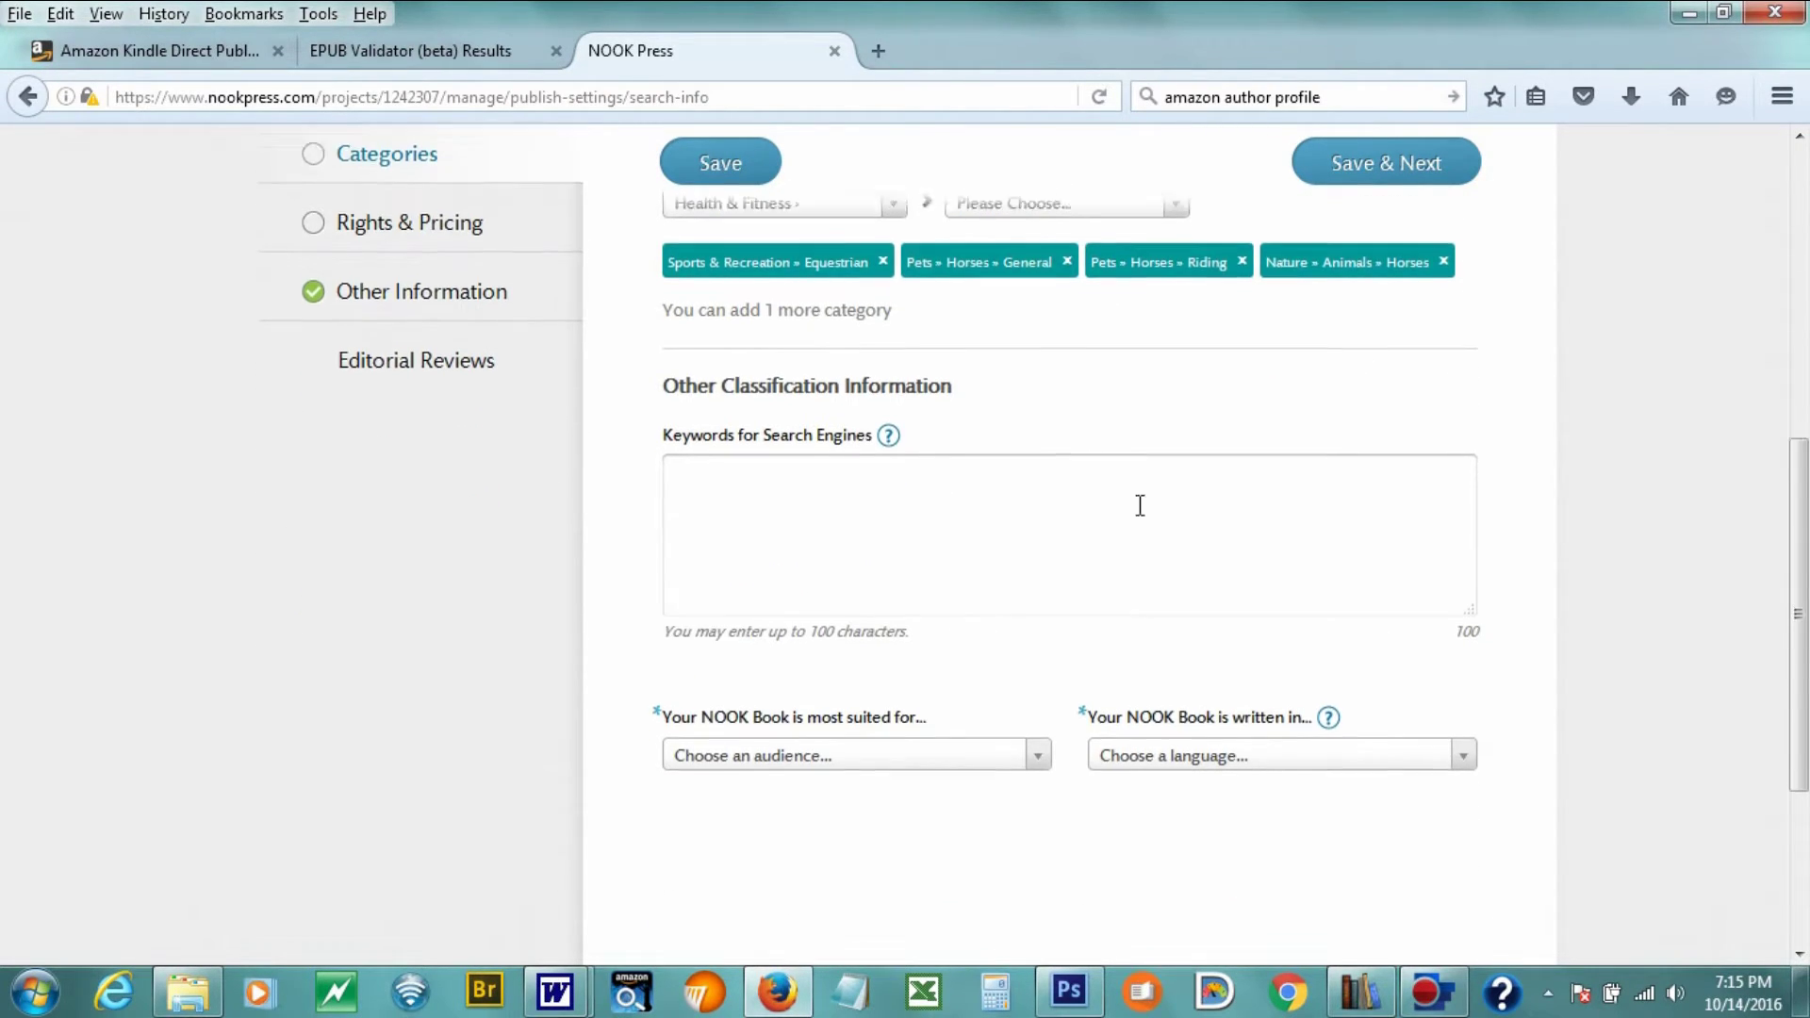
pyautogui.click(885, 381)
pyautogui.scroll(3, 1083, 424)
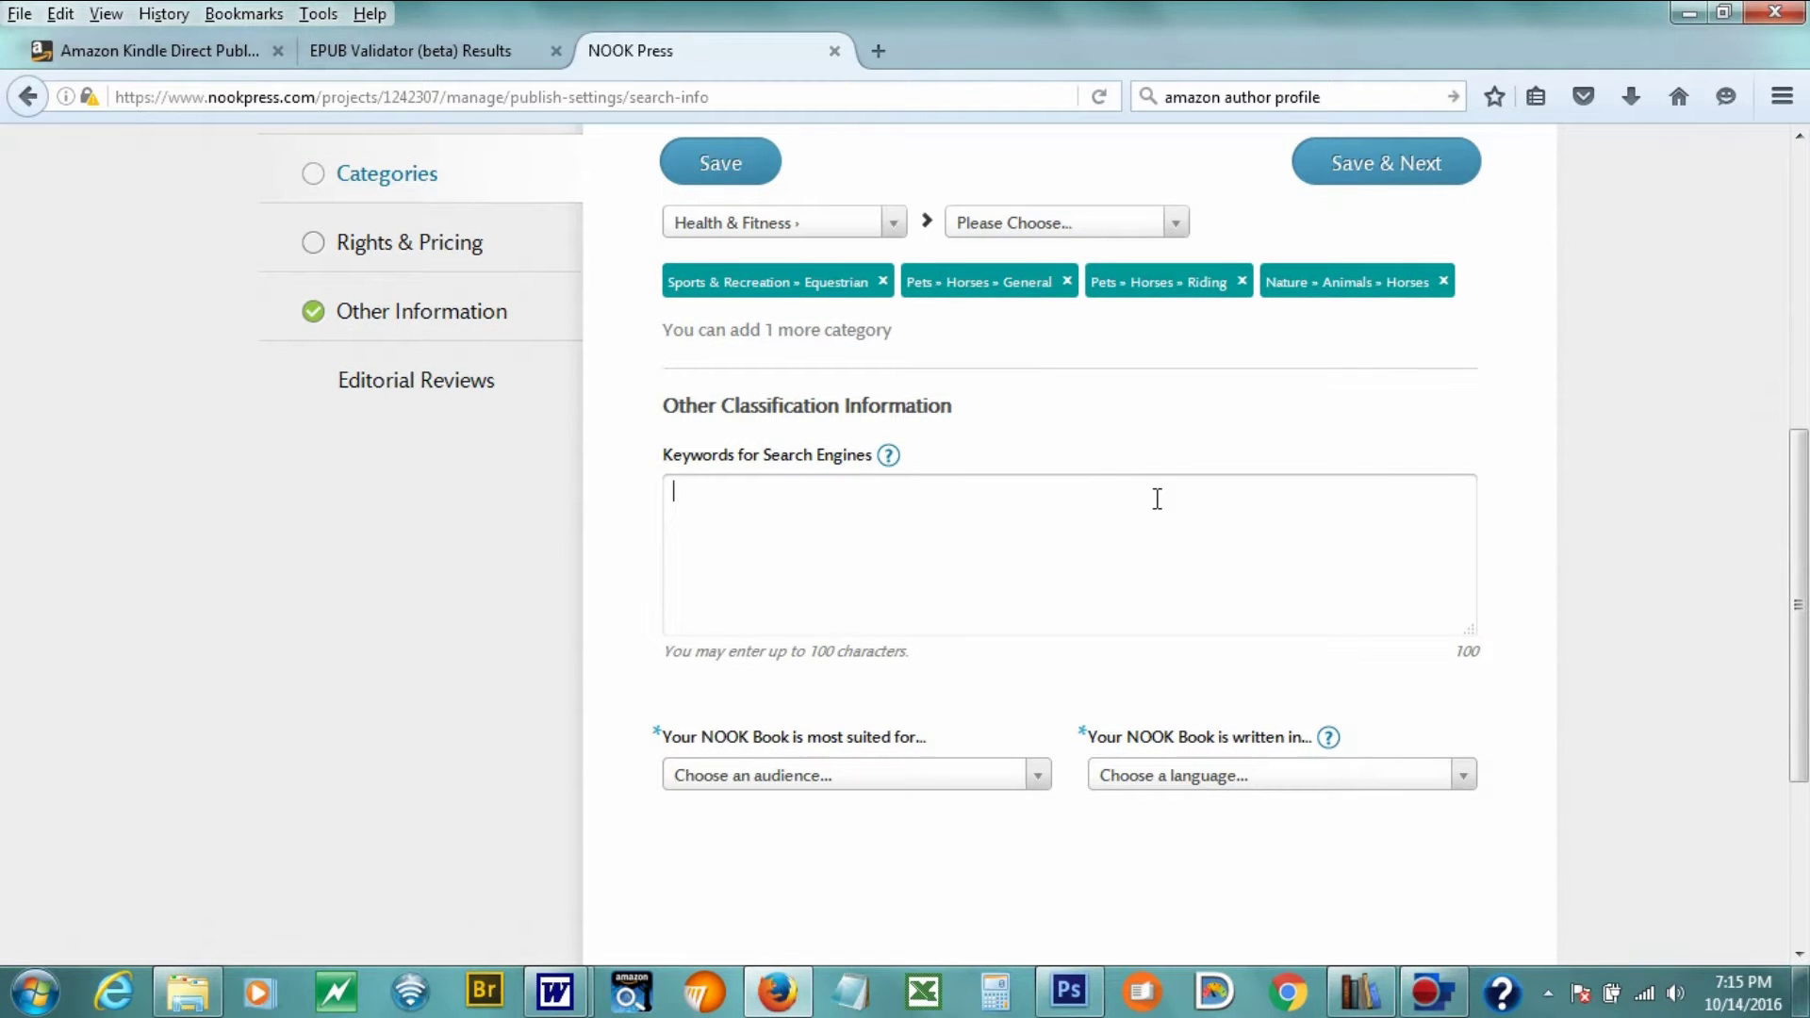
pyautogui.write('hors')
pyautogui.write('uyi')
pyautogui.press('BackSpace')
pyautogui.press('BackSpace')
pyautogui.press('BackSpace')
pyautogui.press('BackSpace')
pyautogui.press('BackSpace')
pyautogui.write('first horse, bu')
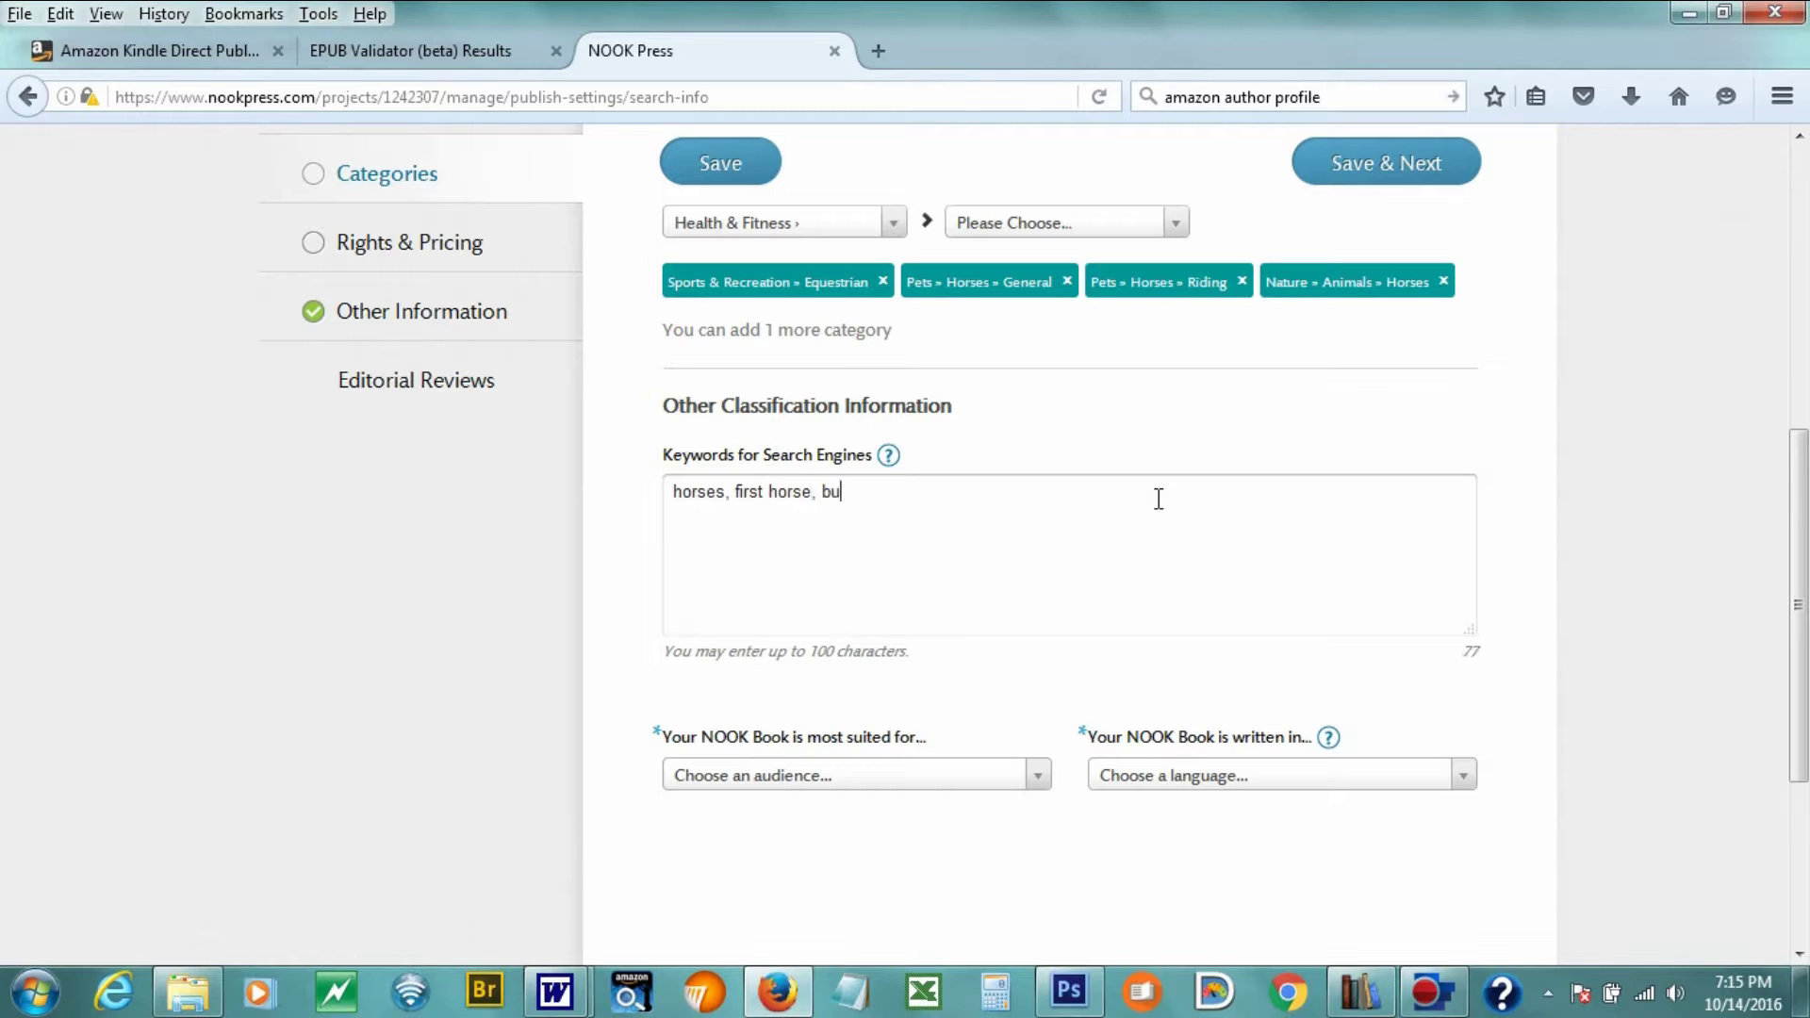
pyautogui.write('ying first horse, horsemanship')
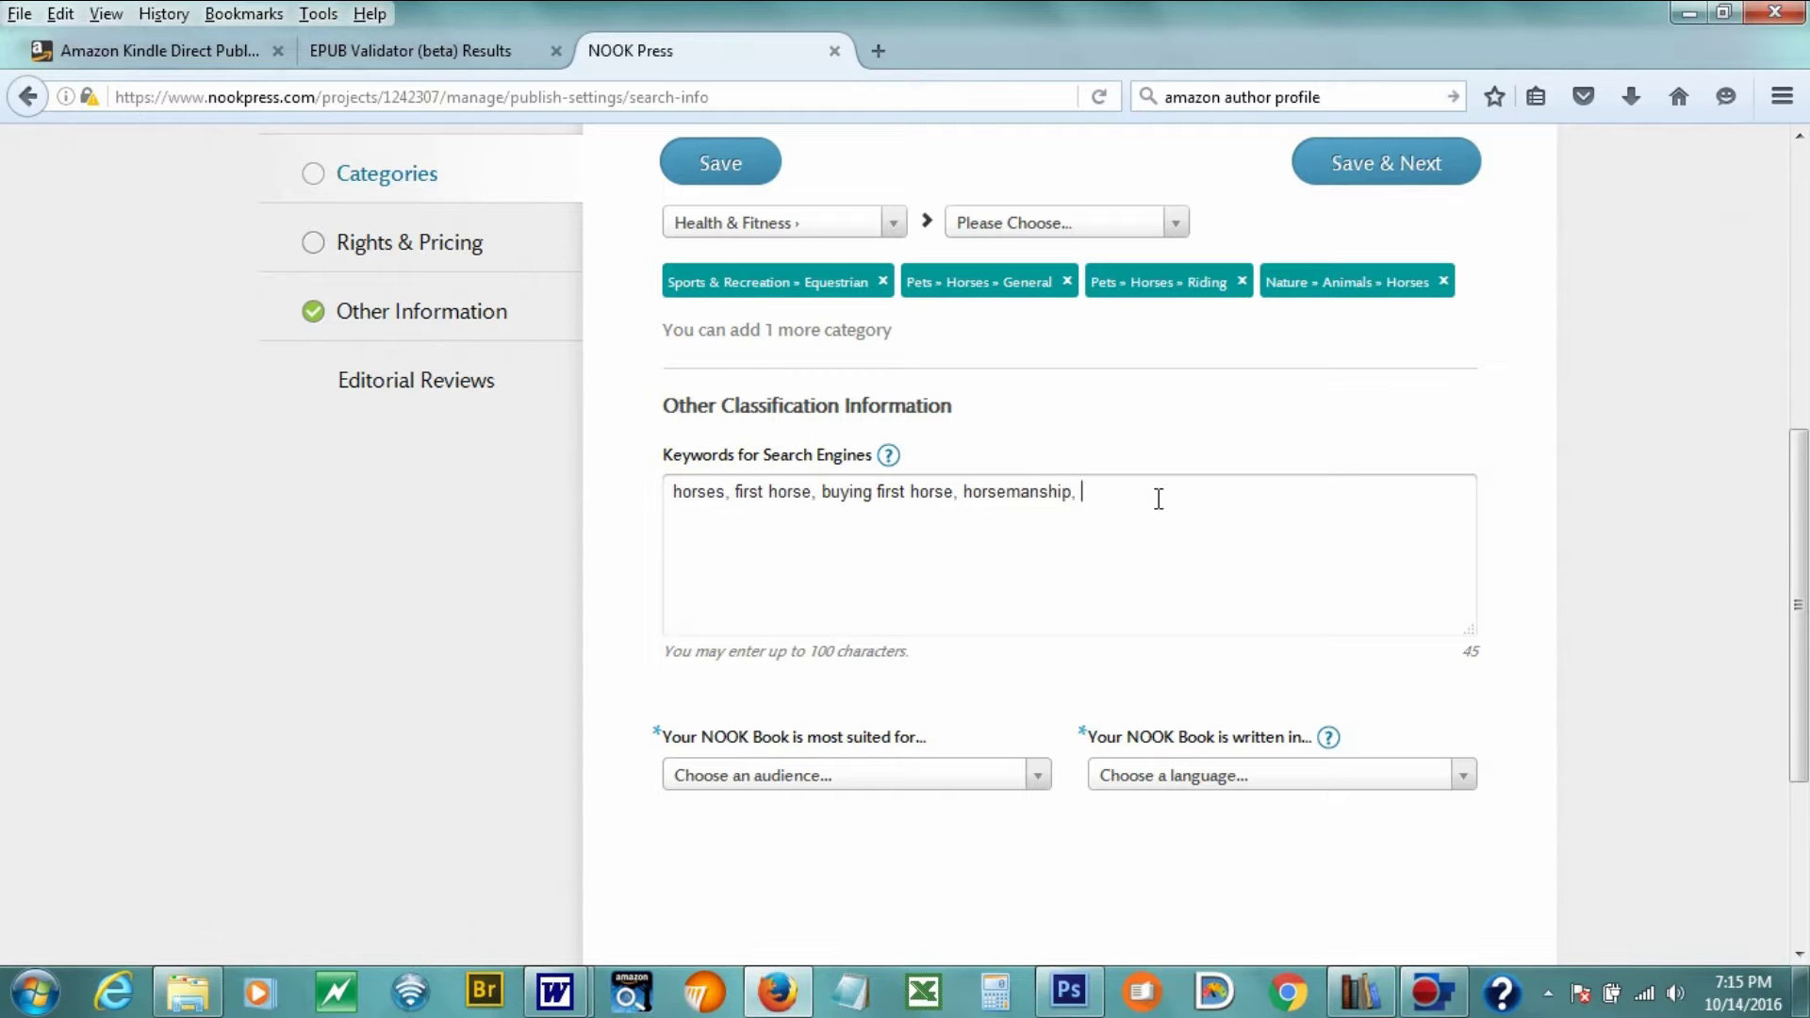
pyautogui.write(', how to buy a horse, first time horse')
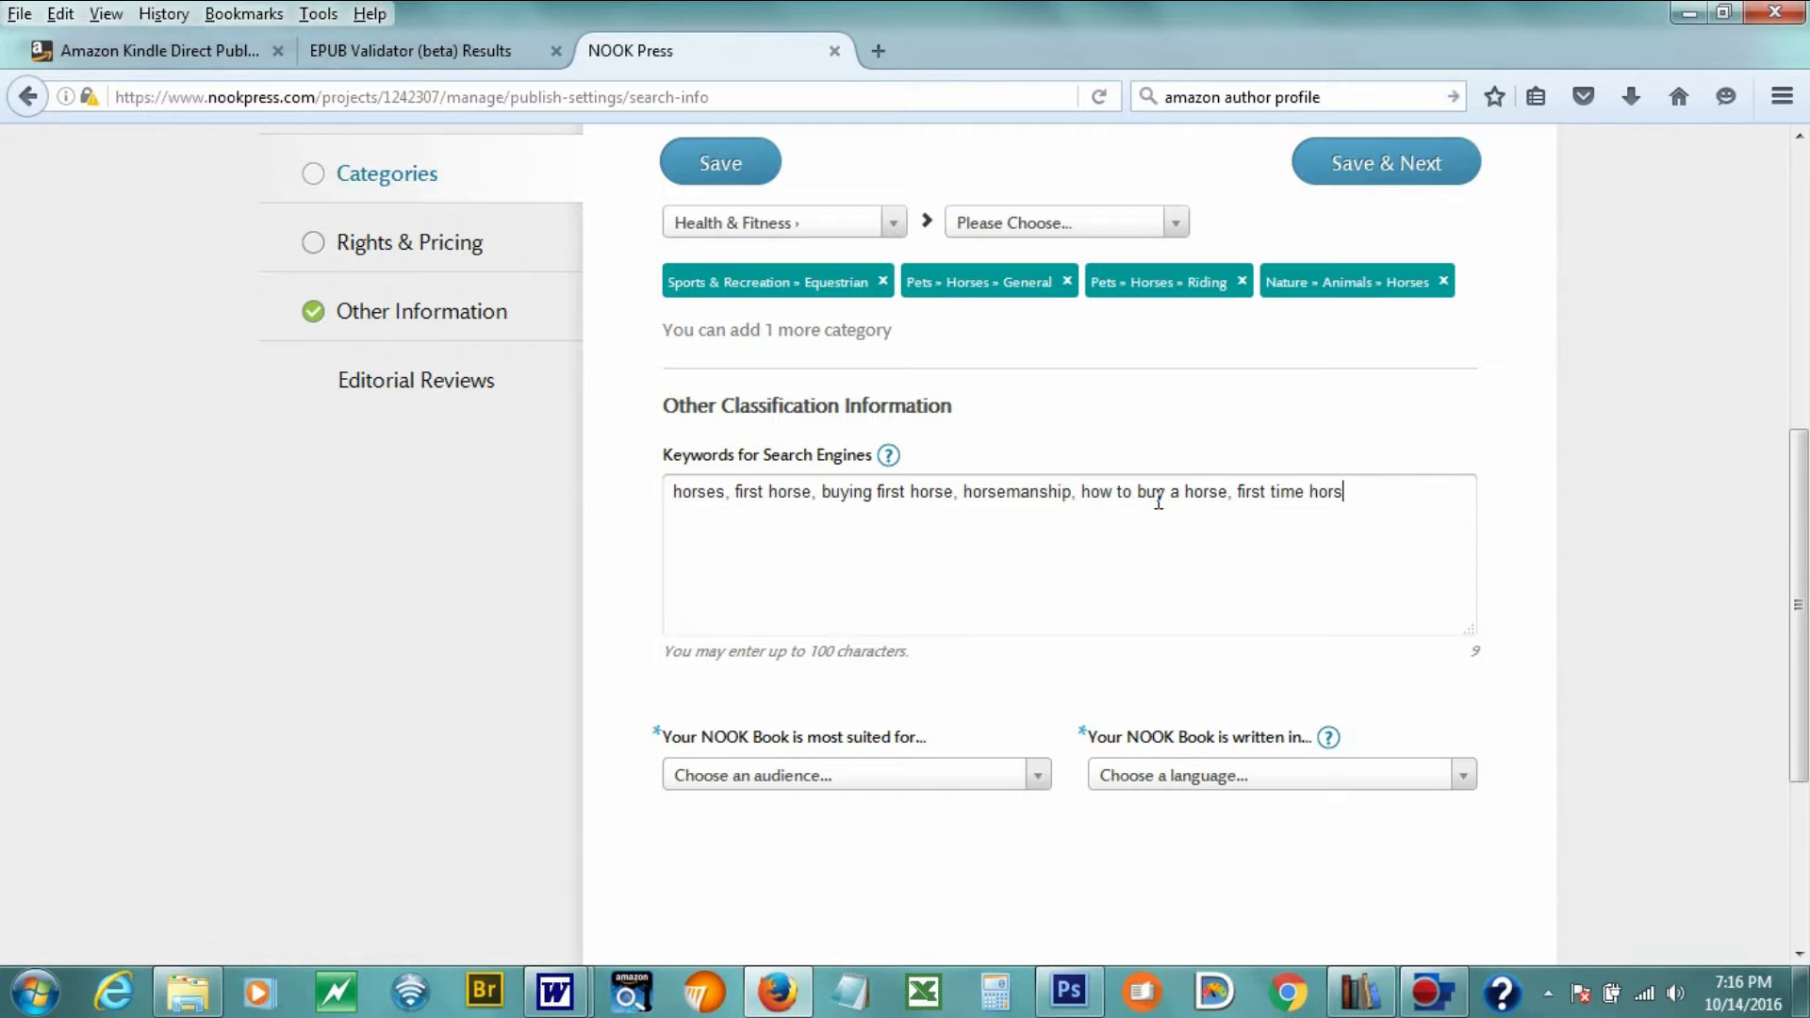
# - Replace the last search engine keyword with horse care
pyautogui.press('BackSpace')
pyautogui.press('BackSpace')
pyautogui.press('BackSpace')
pyautogui.press('BackSpace')
pyautogui.press('BackSpace')
pyautogui.press('BackSpace')
pyautogui.press('BackSpace')
pyautogui.press('BackSpace')
pyautogui.press('BackSpace')
pyautogui.press('BackSpace')
pyautogui.press('BackSpace')
pyautogui.press('BackSpace')
pyautogui.press('BackSpace')
pyautogui.press('BackSpace')
pyautogui.write('horse care,')
# - Set the audience to General Adult and the language to English, and save the categories to continue to Rights & Pricing
pyautogui.scroll(-3, 902, 504)
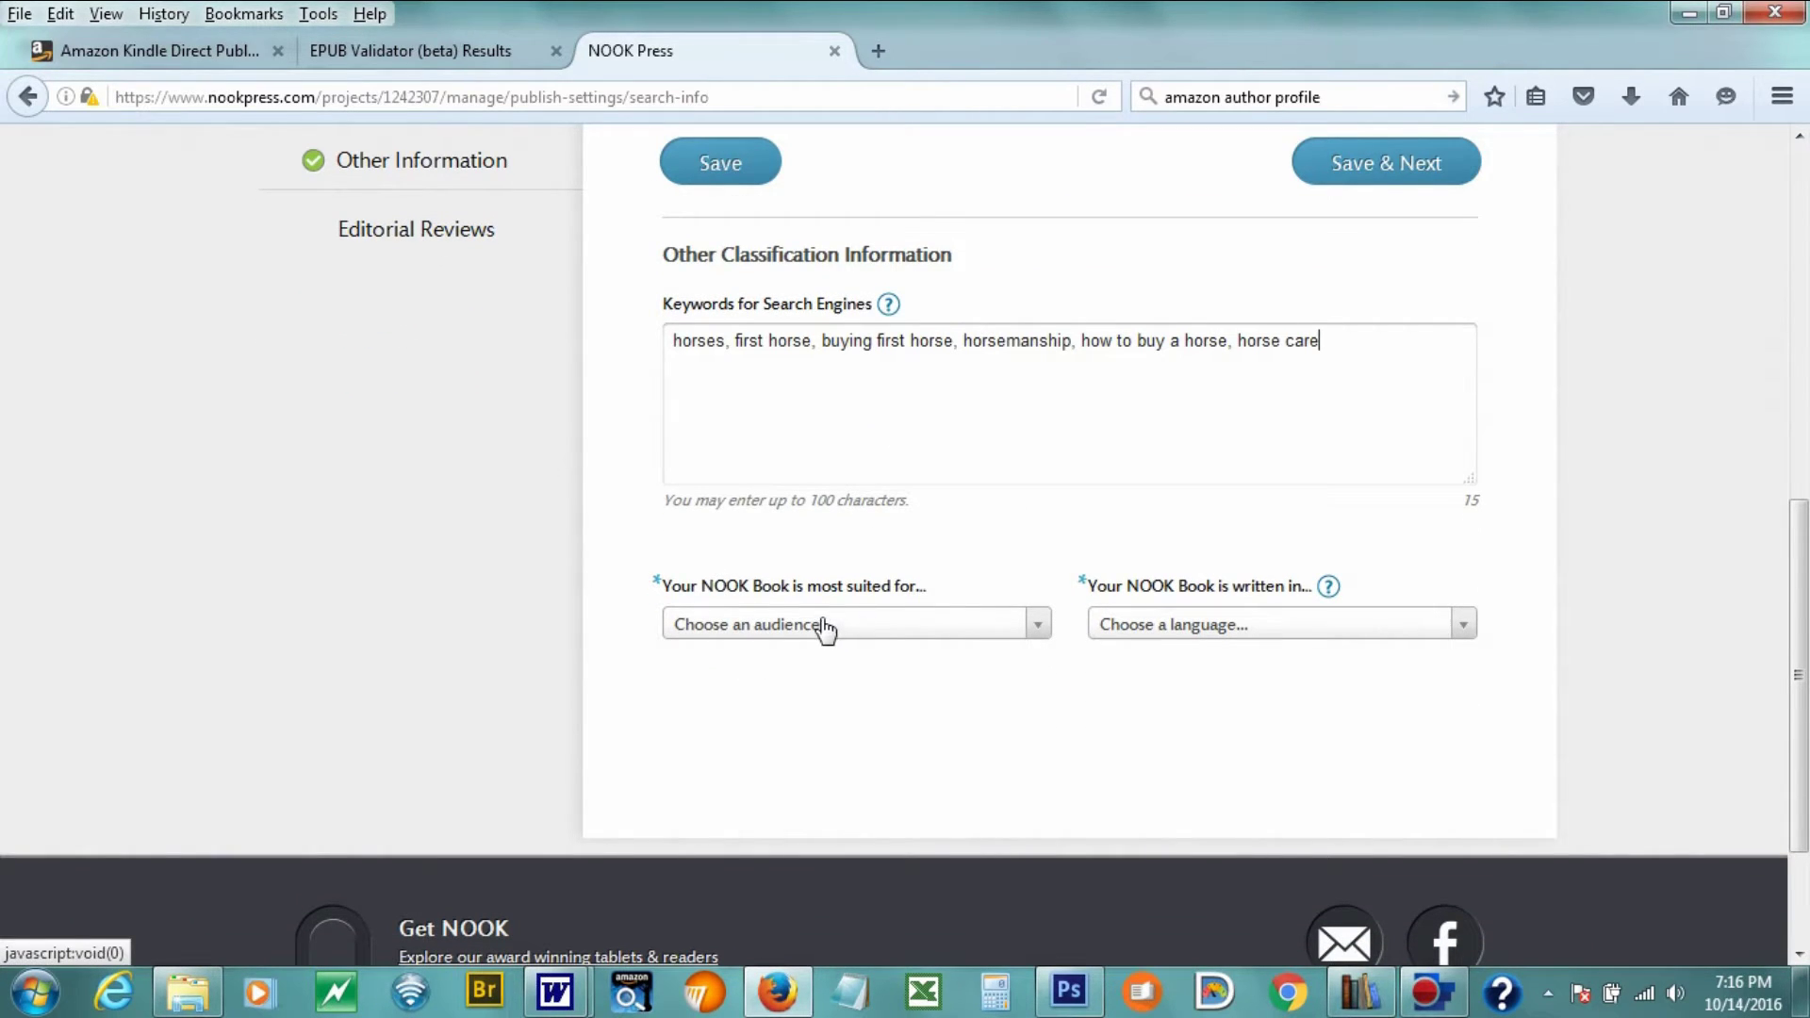
pyautogui.click(881, 627)
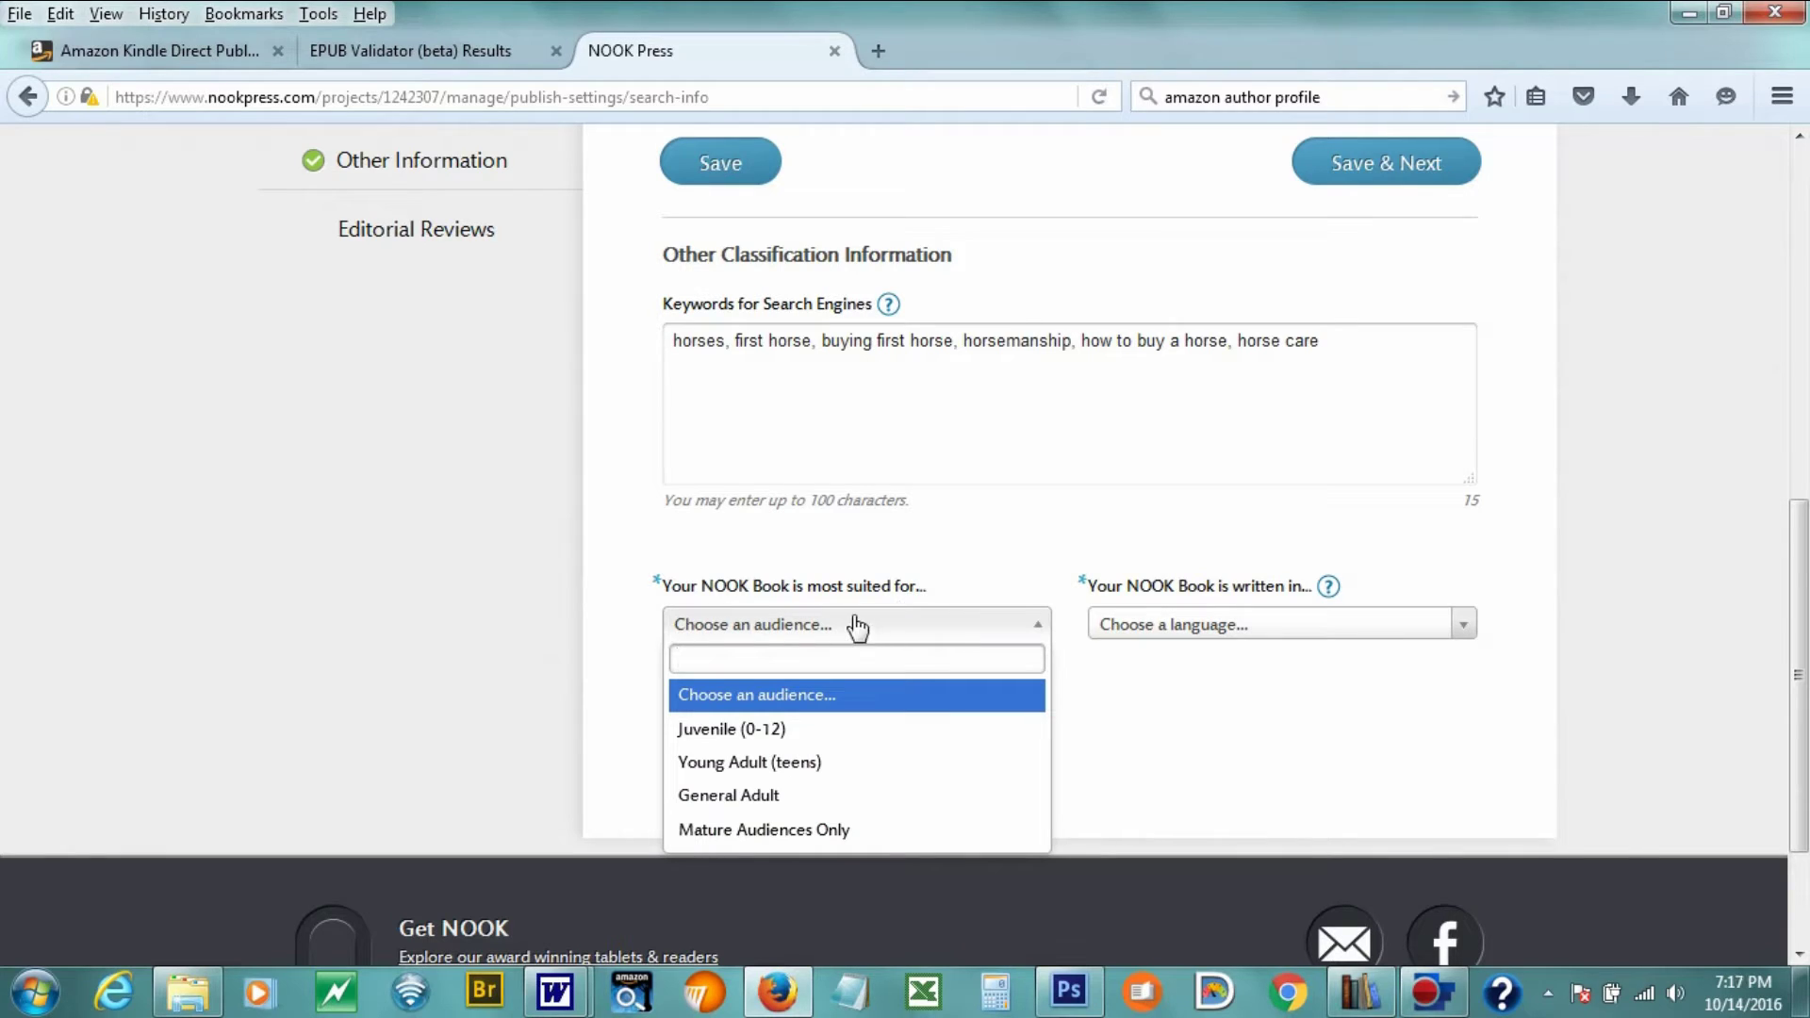
pyautogui.click(754, 798)
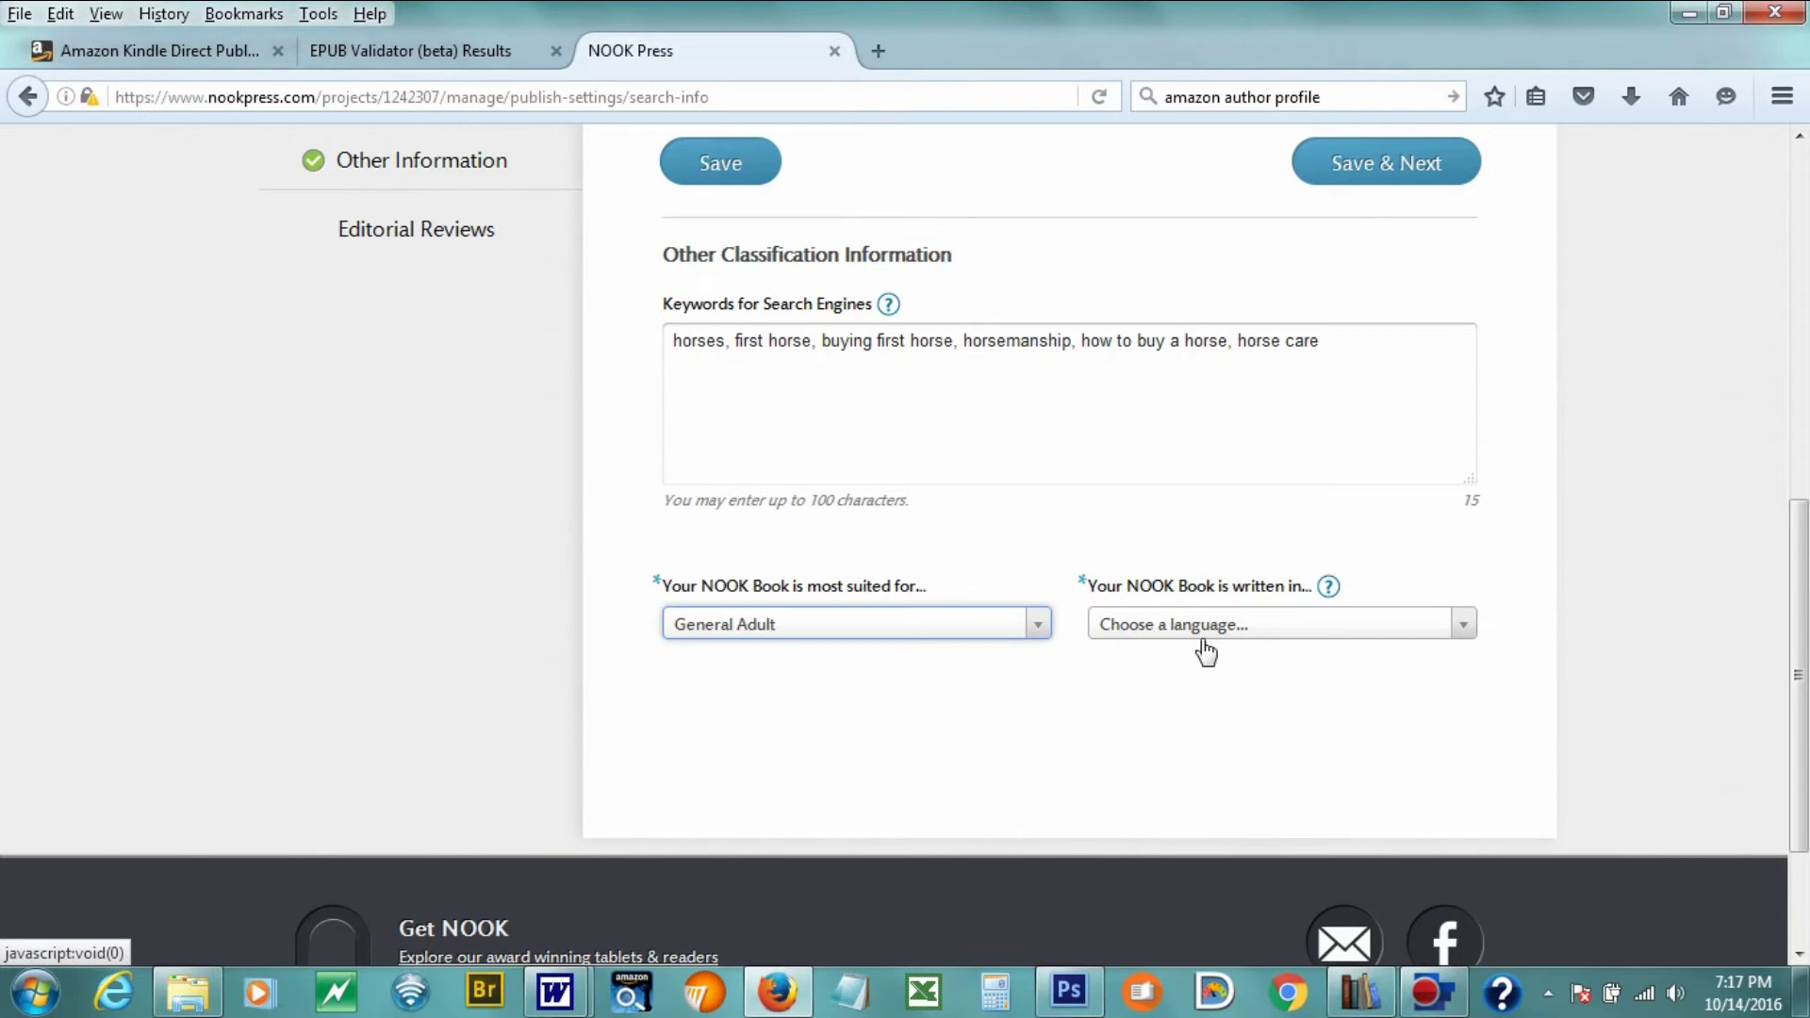
pyautogui.click(1200, 626)
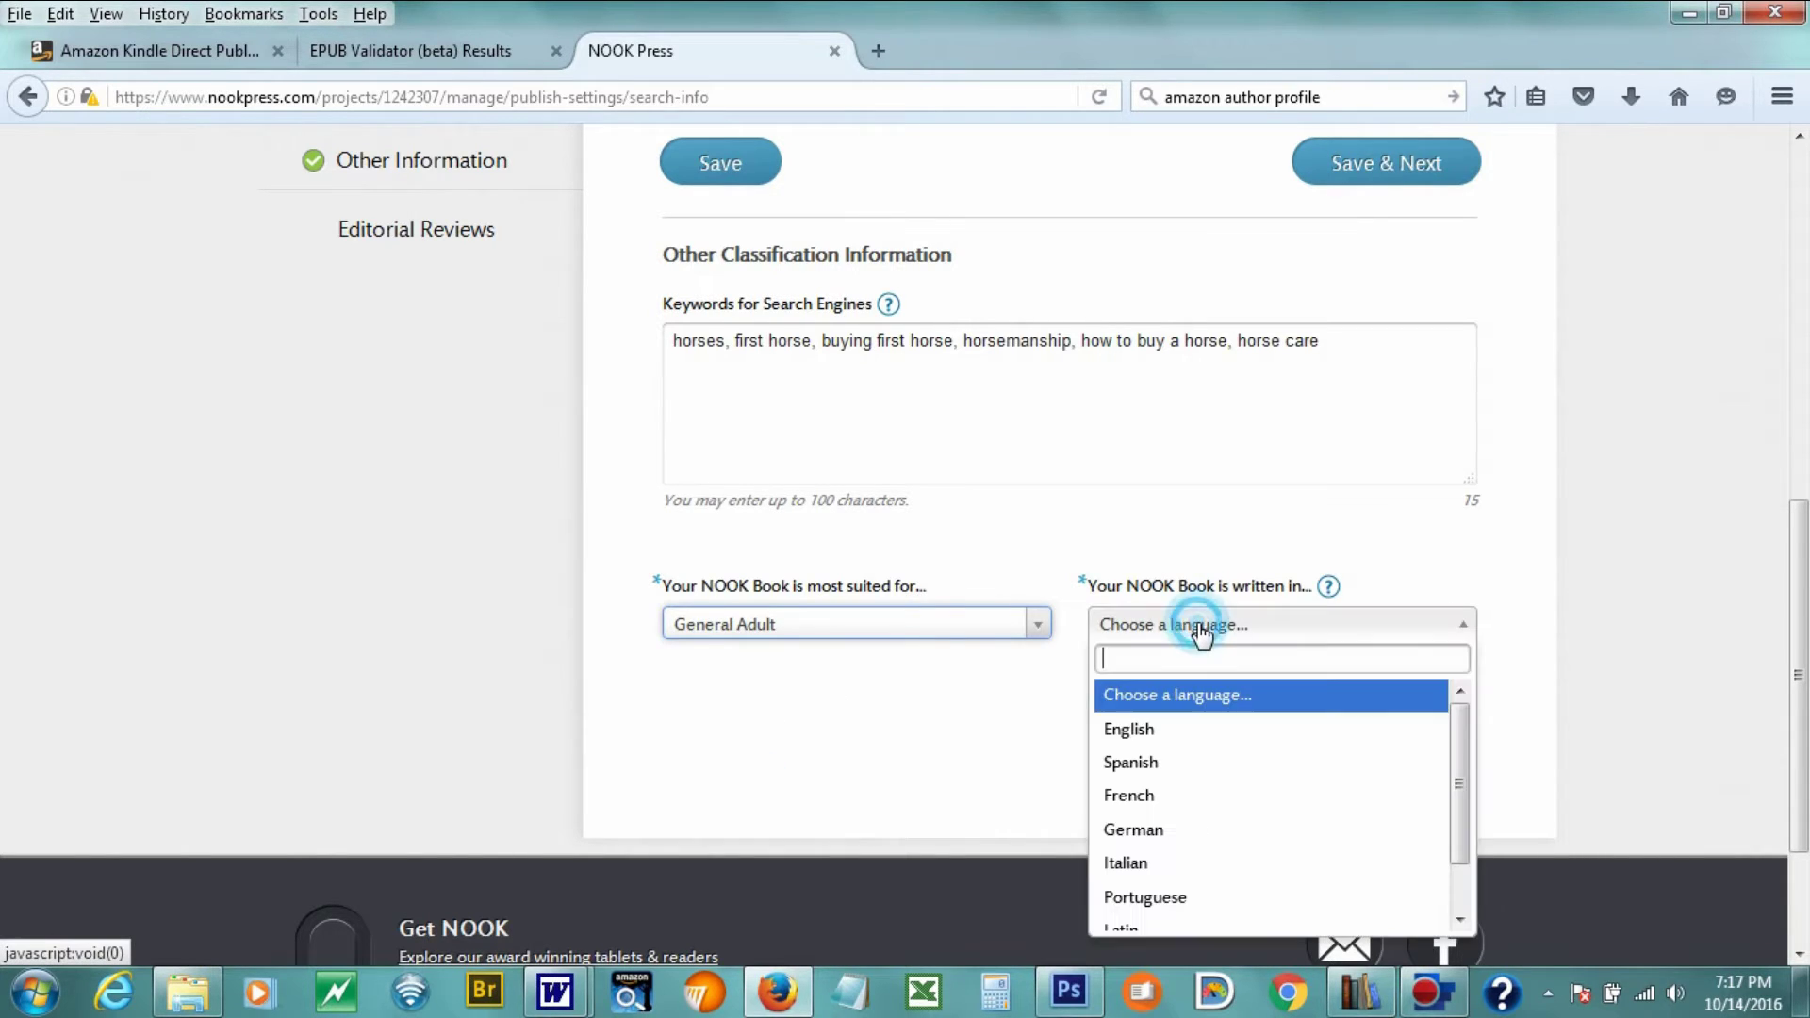
pyautogui.click(1167, 729)
pyautogui.click(1299, 172)
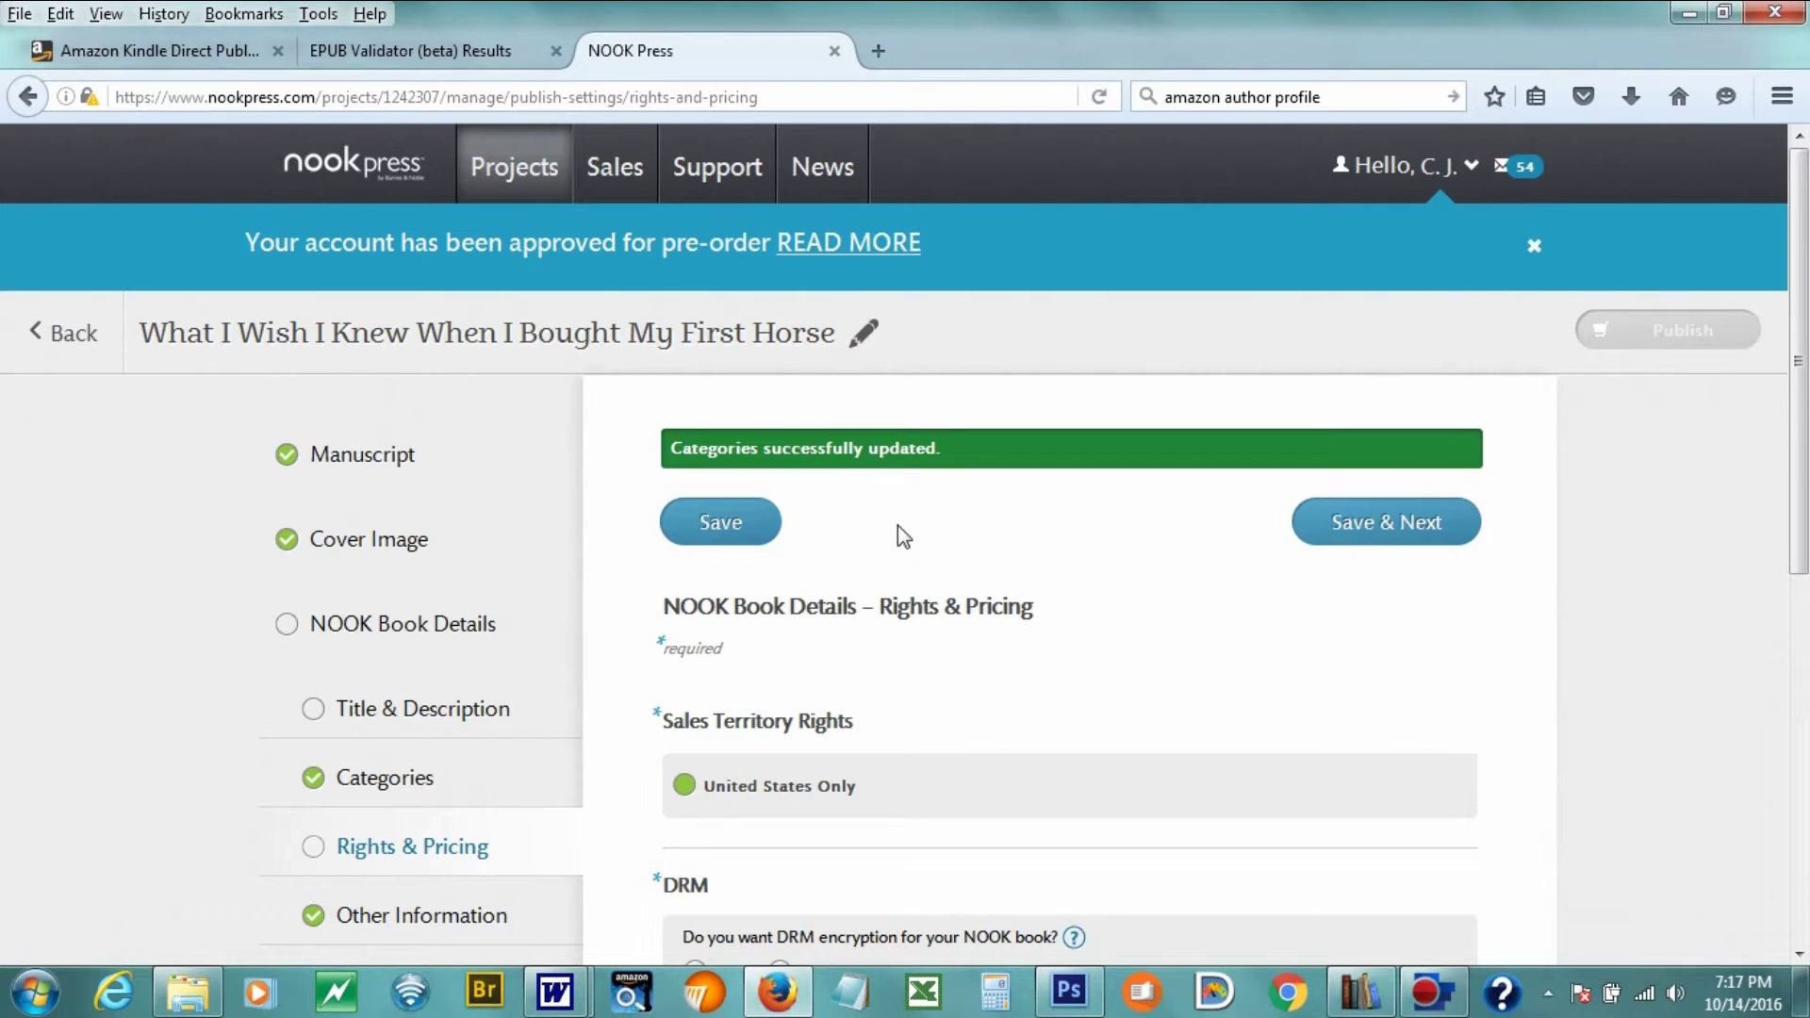
# - Answer No to DRM encryption for the NOOK book
pyautogui.scroll(-2, 903, 535)
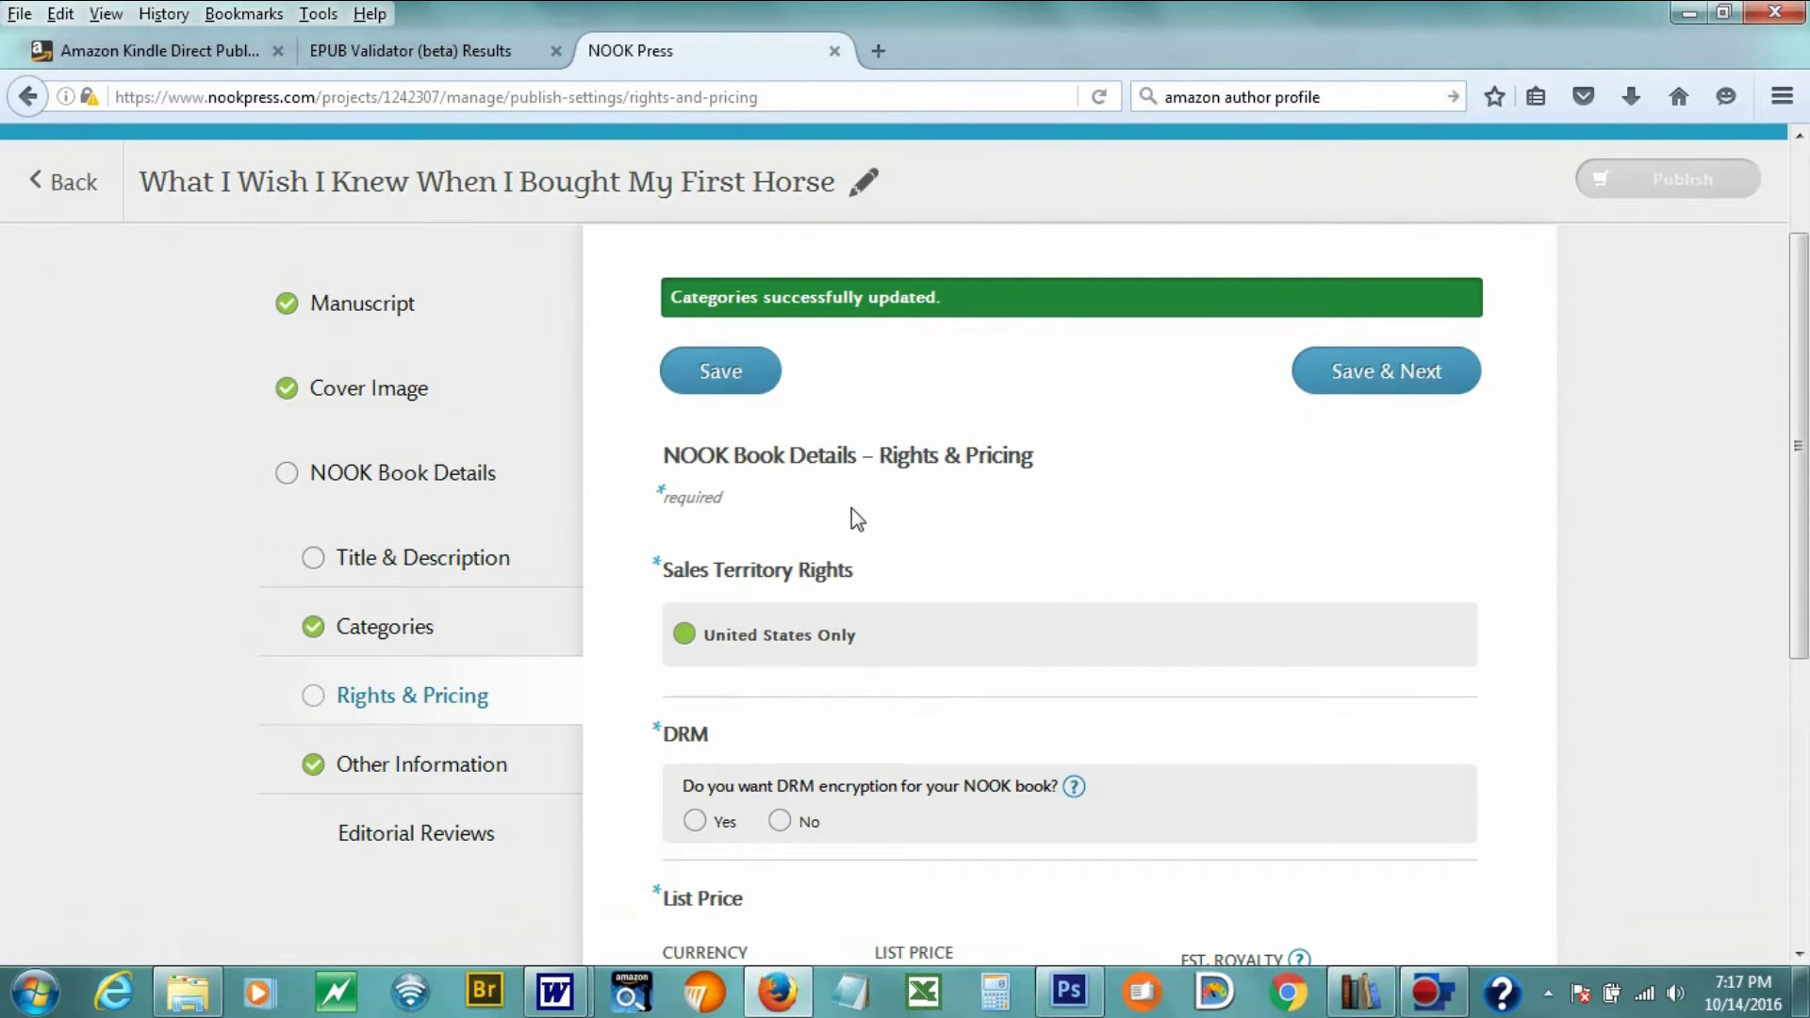
pyautogui.scroll(-2, 930, 477)
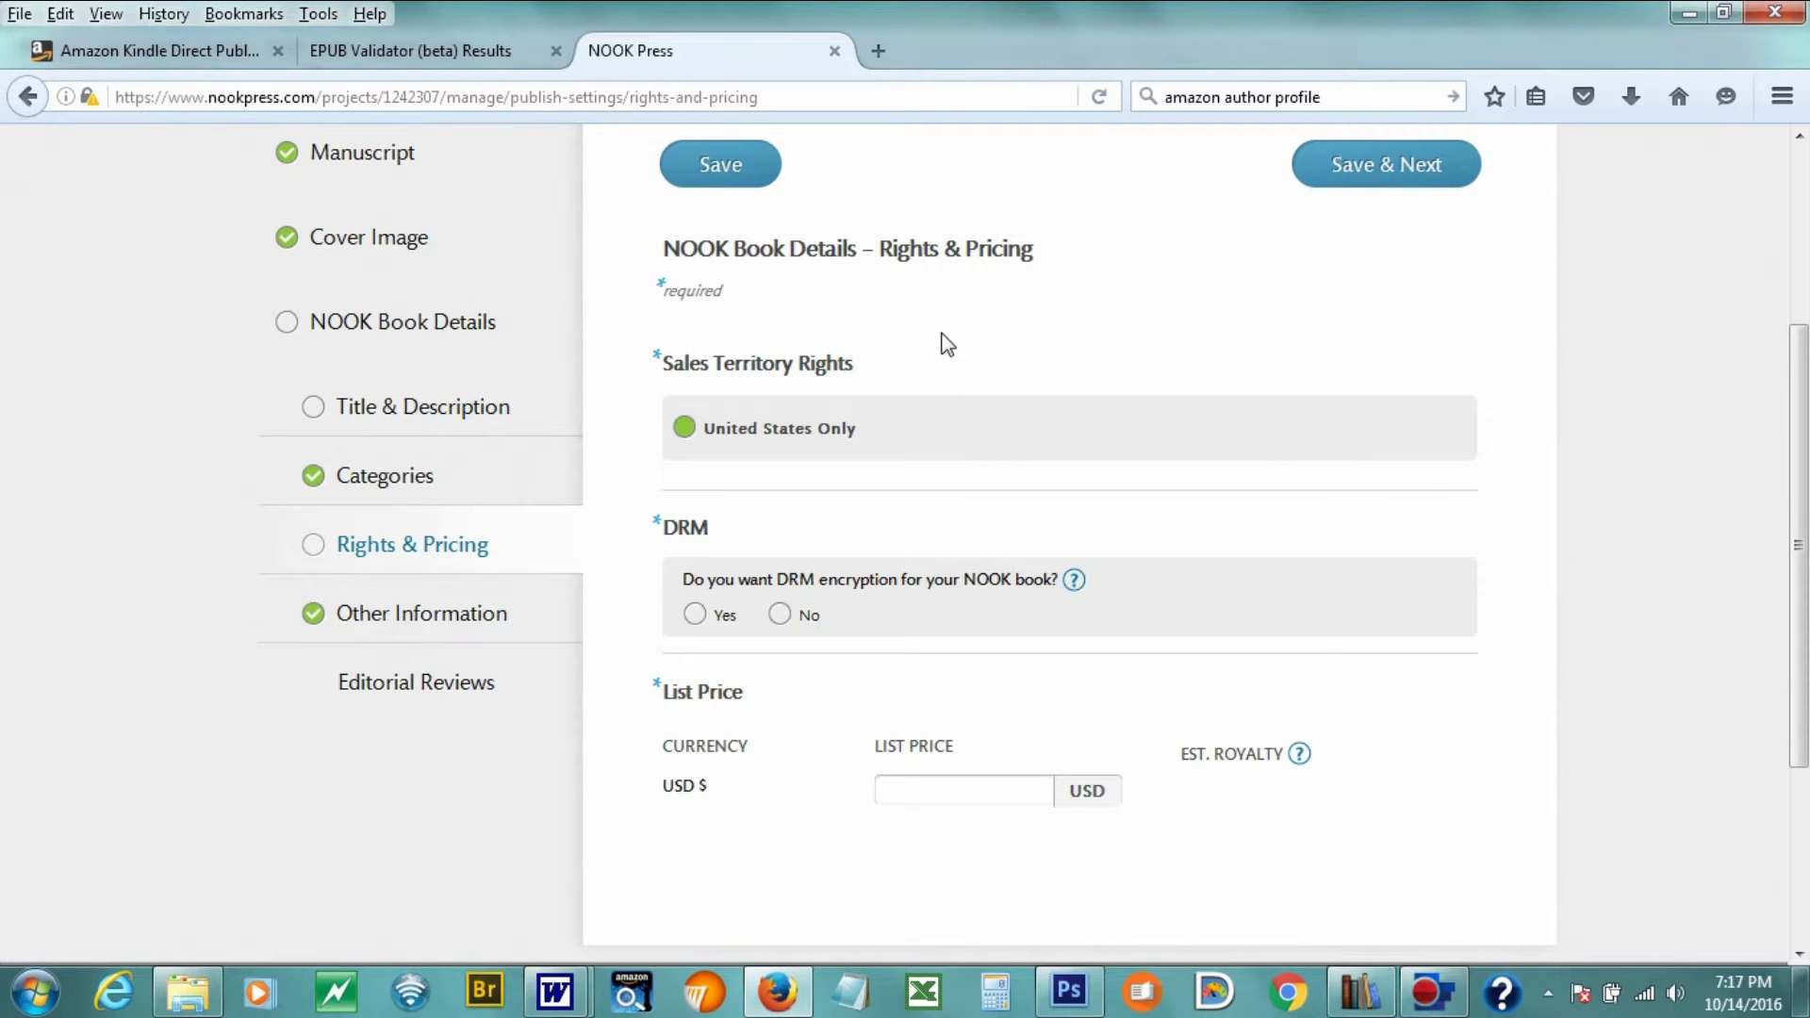
pyautogui.click(779, 614)
pyautogui.scroll(3, 894, 467)
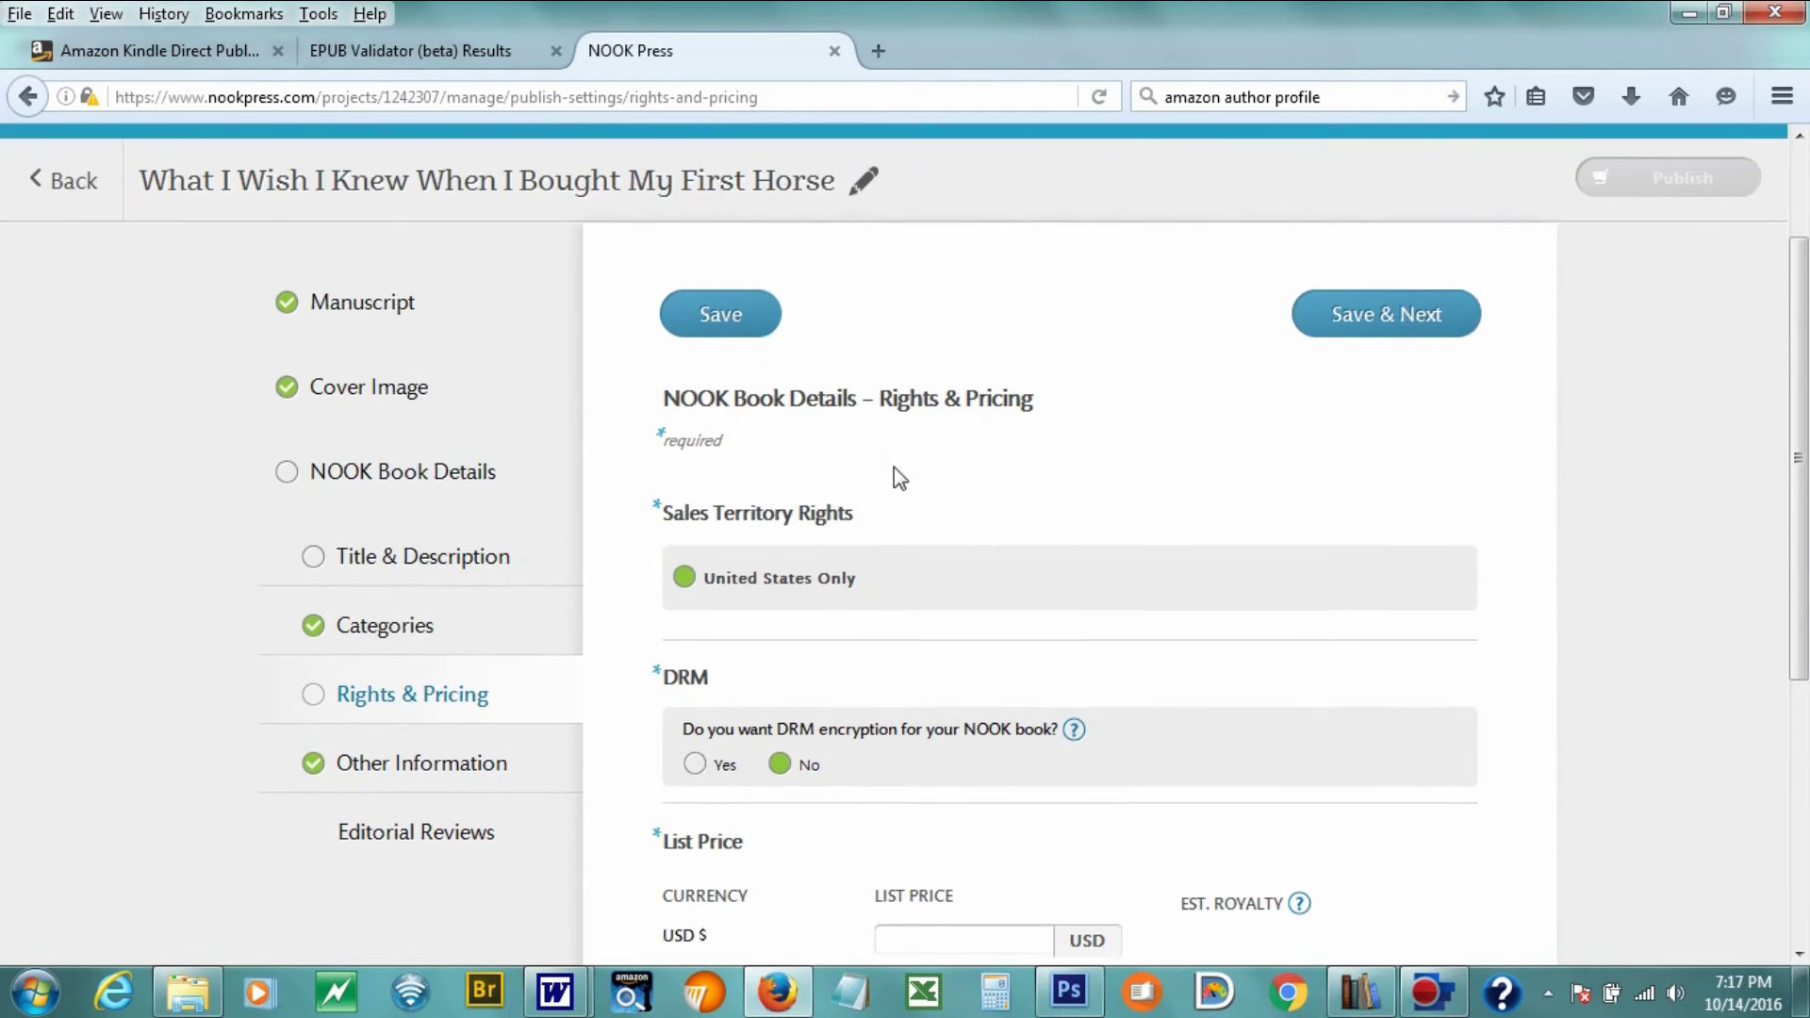
pyautogui.scroll(-2, 896, 471)
pyautogui.scroll(-1, 900, 481)
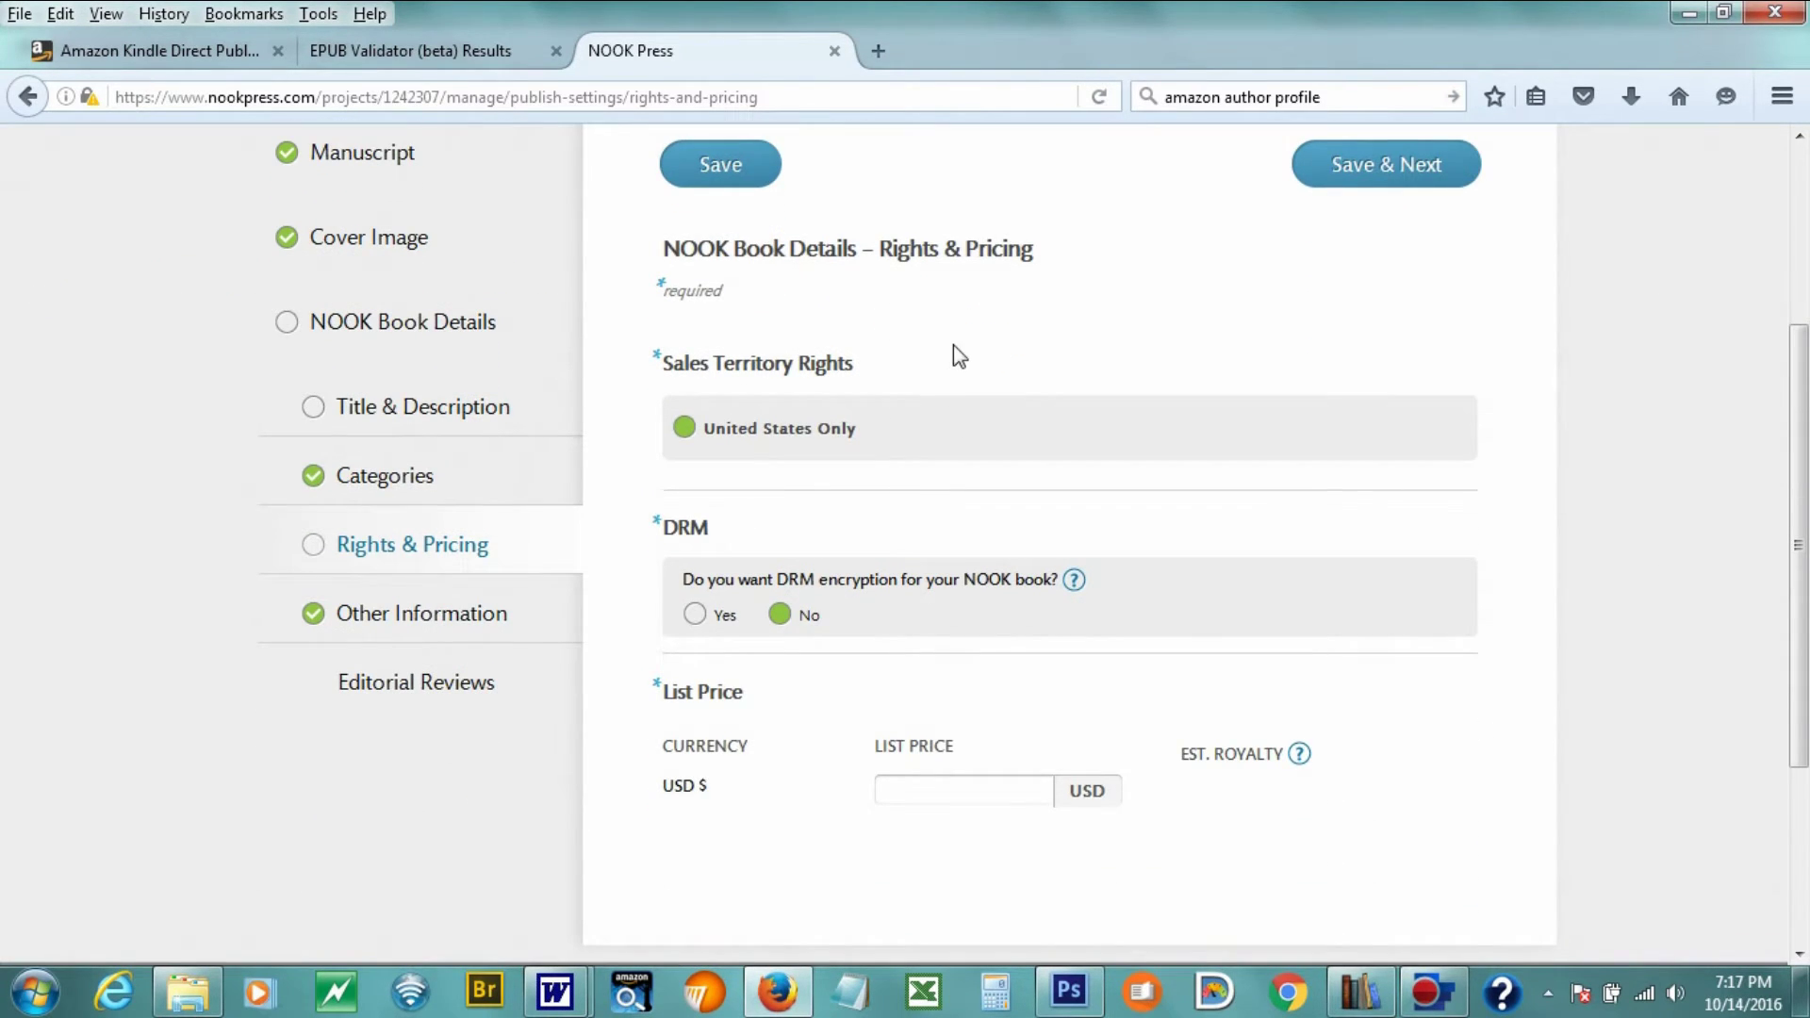
pyautogui.scroll(-2, 957, 356)
pyautogui.scroll(3, 956, 349)
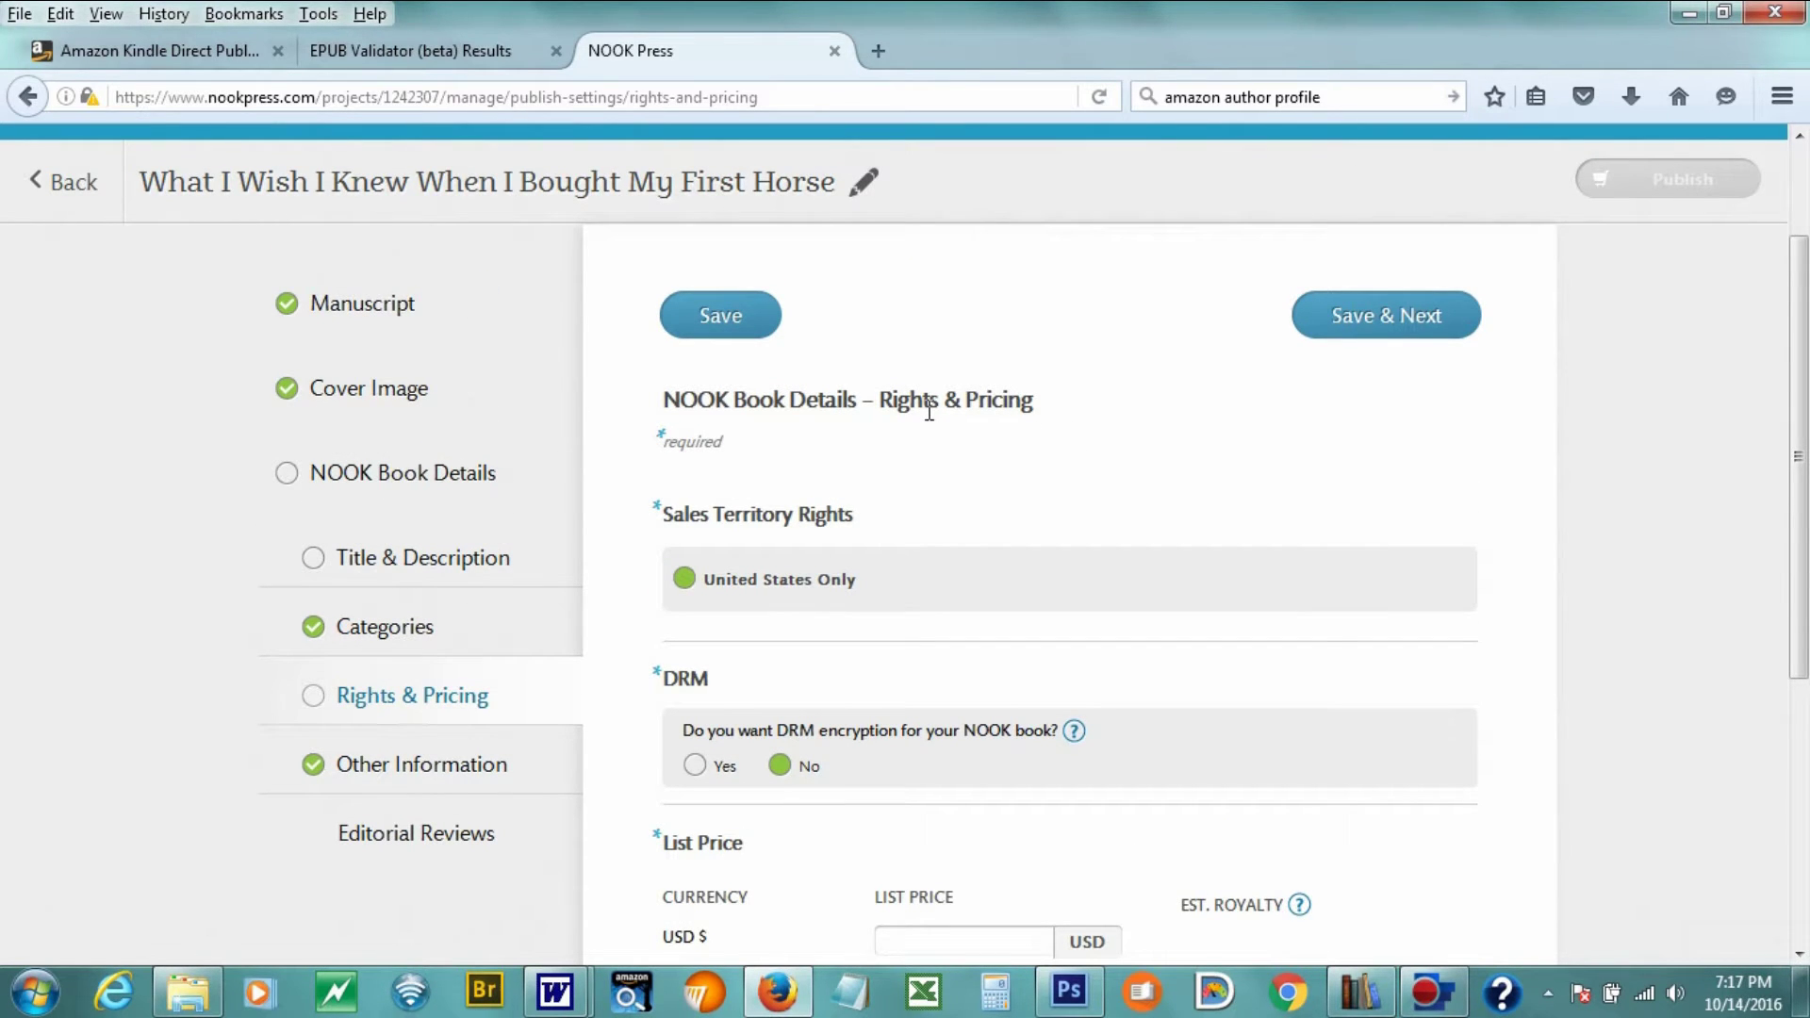
pyautogui.scroll(-1, 930, 412)
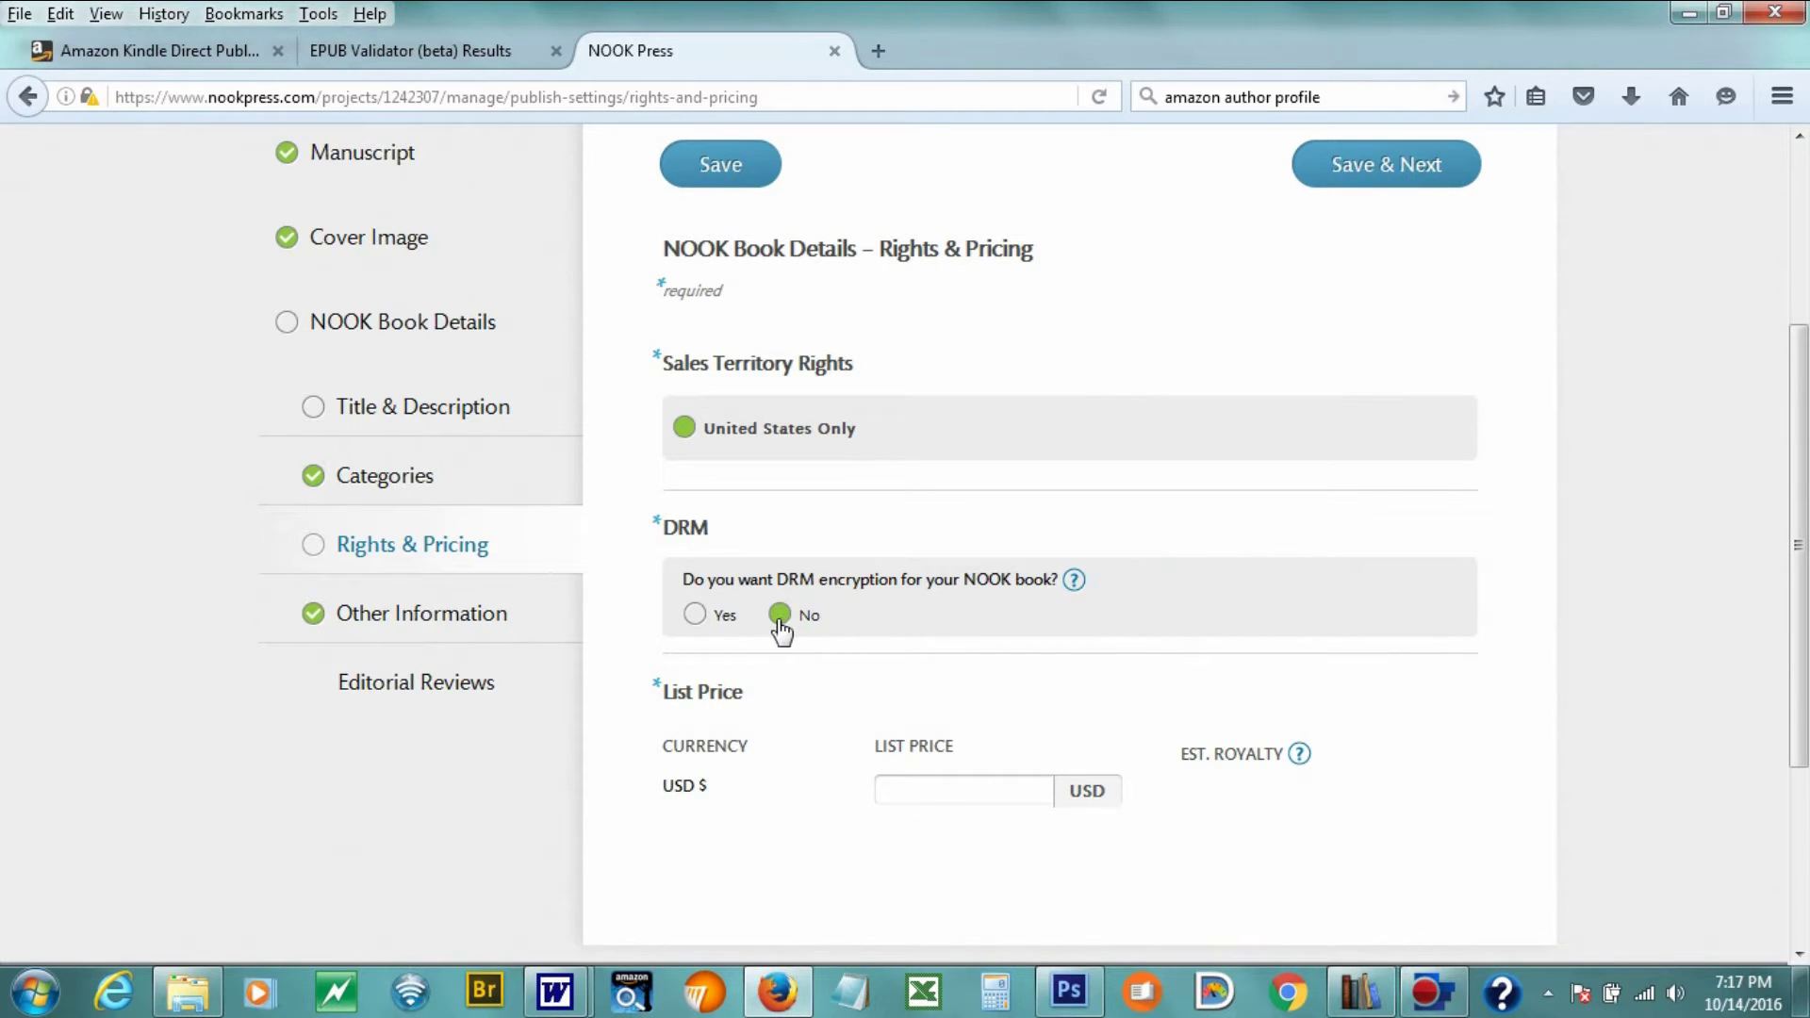
# - Set the book's list price to 2.99 USD
pyautogui.scroll(-1, 849, 660)
pyautogui.click(980, 639)
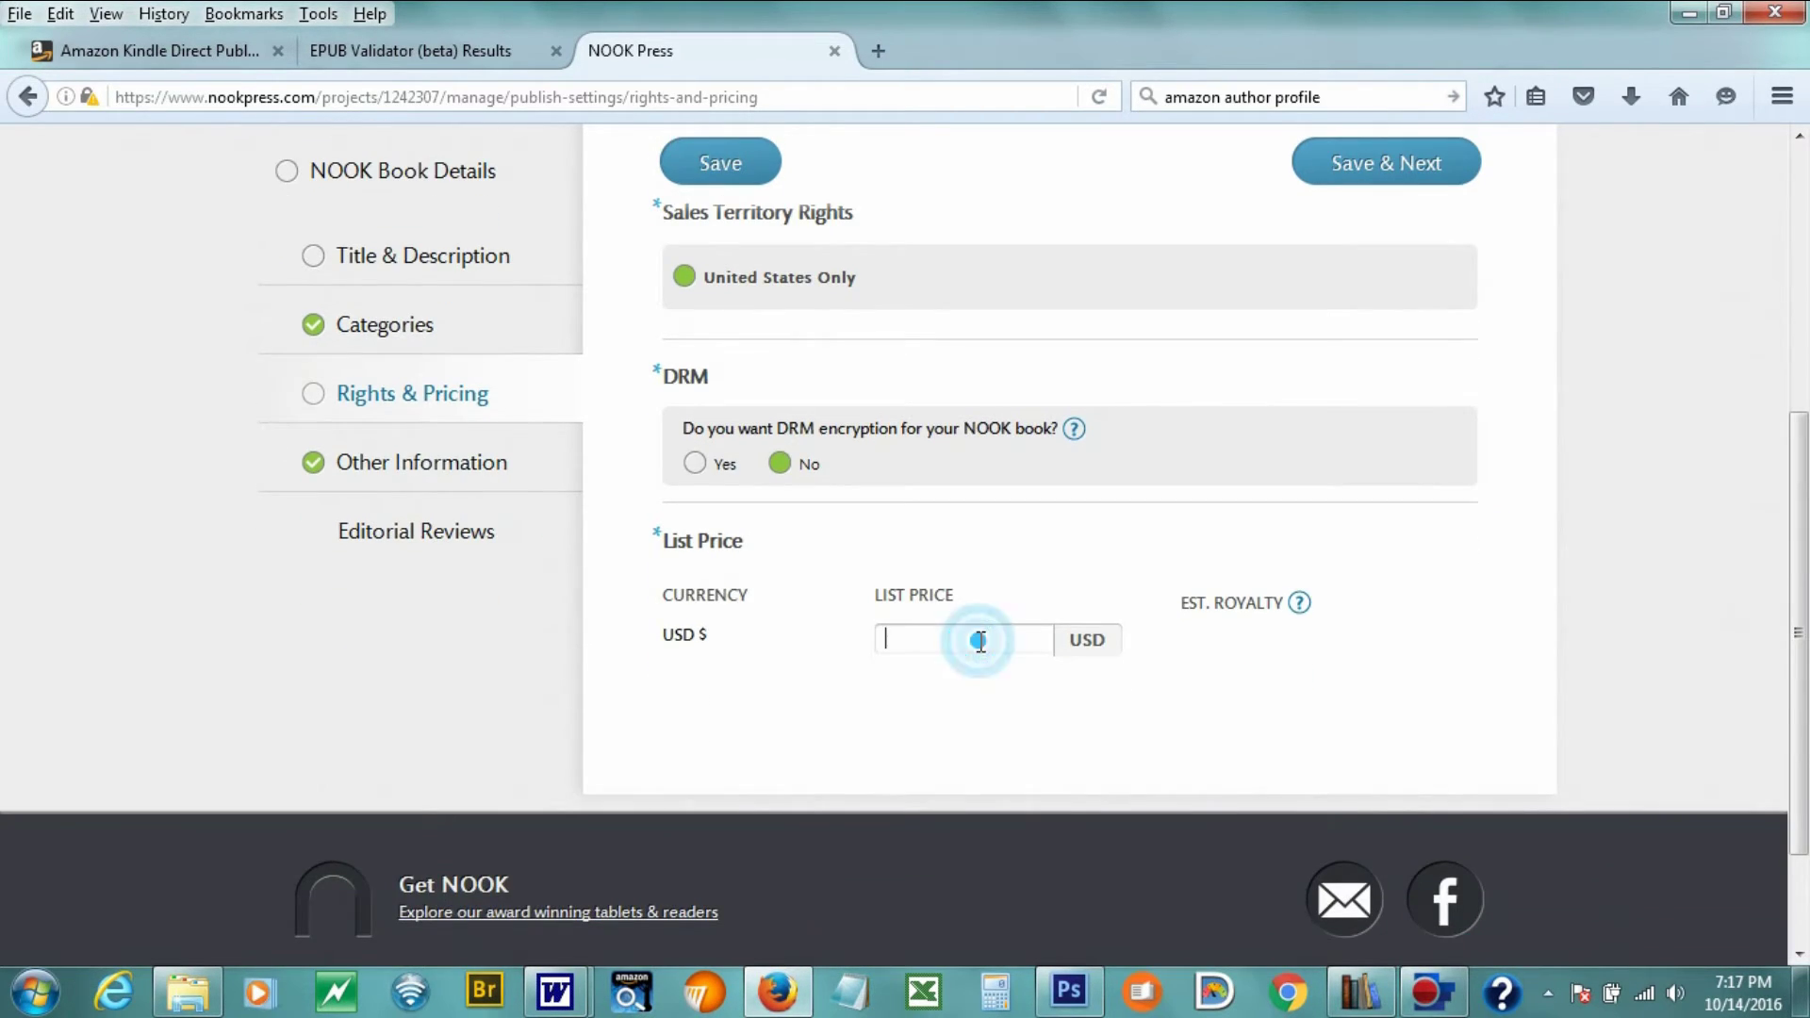
pyautogui.write('2.99')
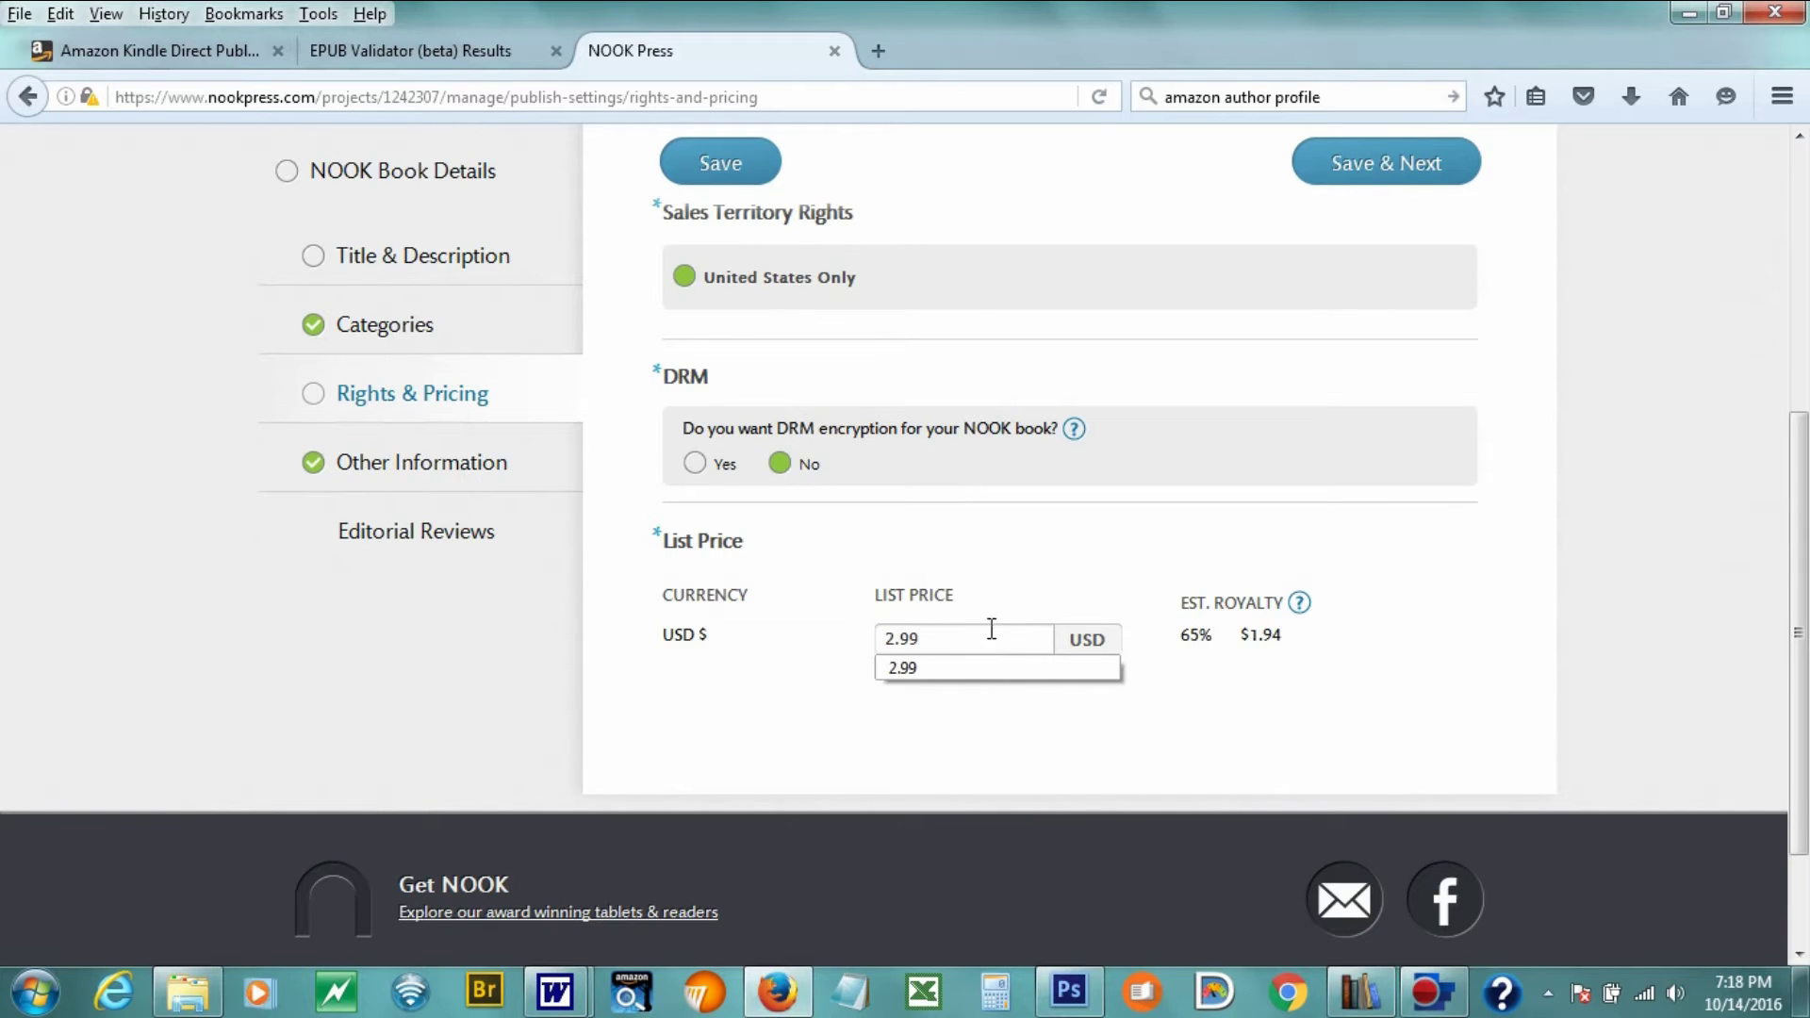
pyautogui.click(1030, 572)
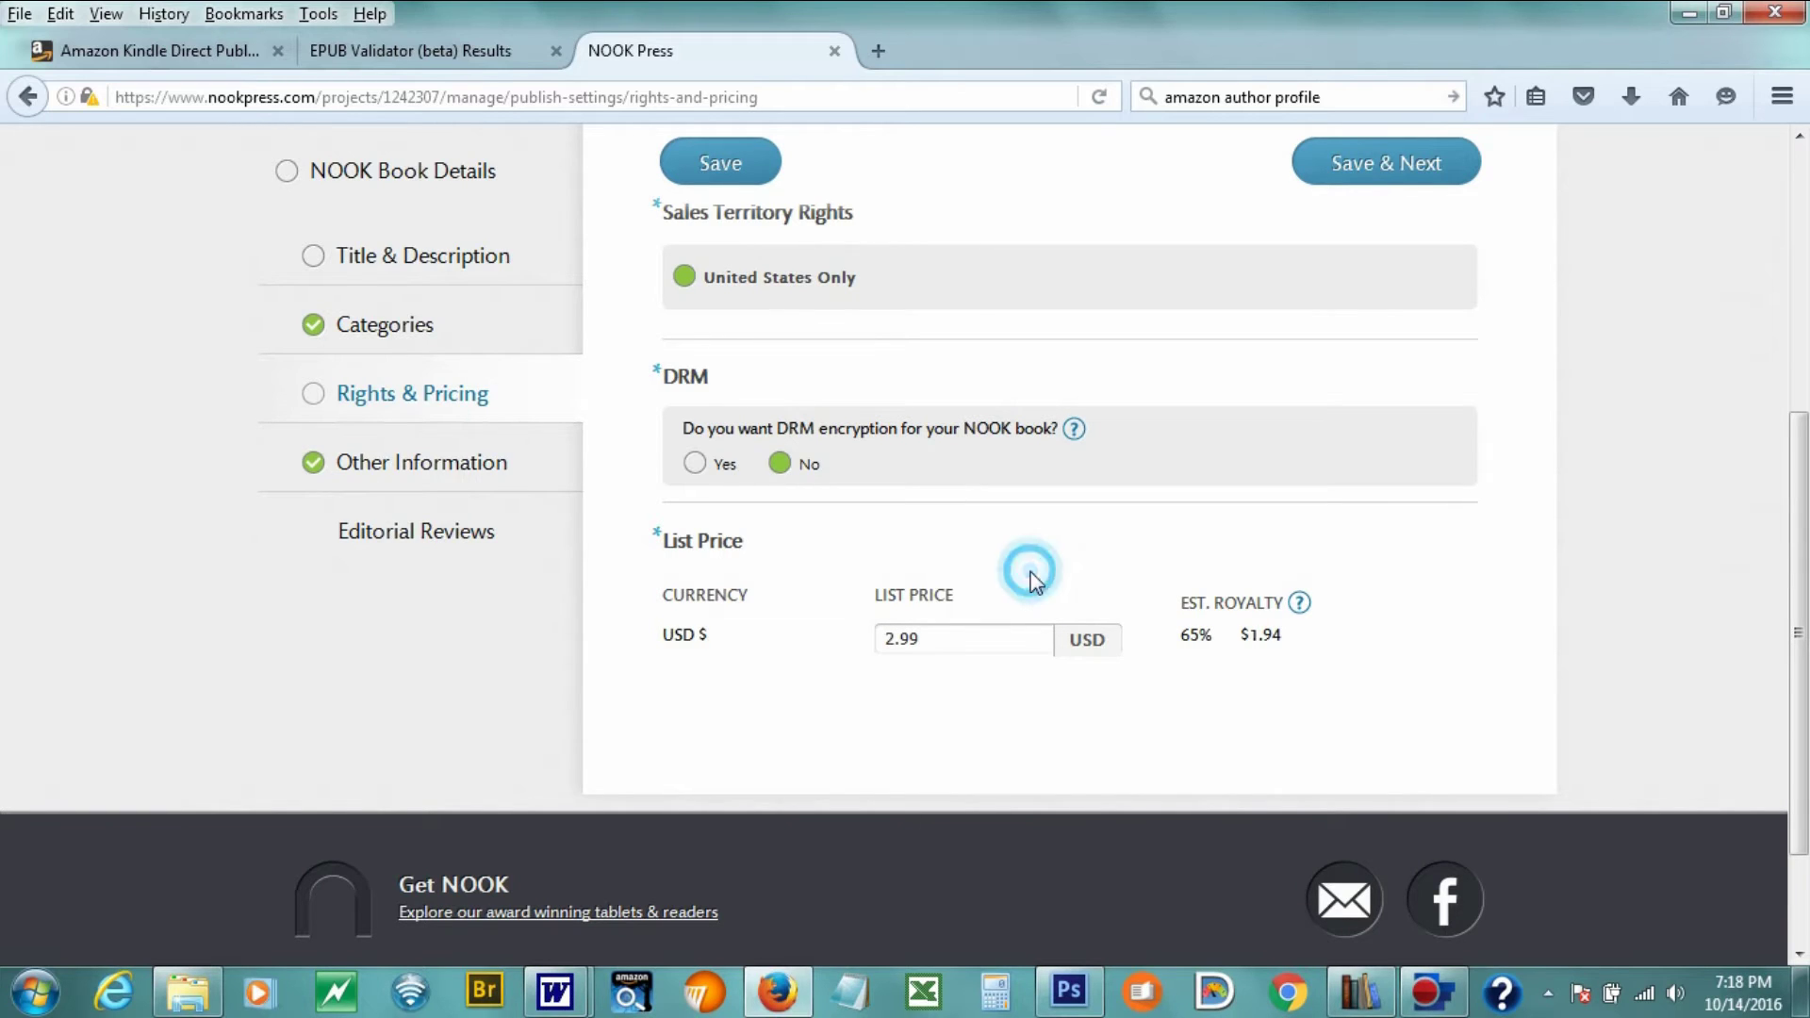
# - Save the rights and pricing settings, continuing to Other Information, and review its public domain, series and print questions
pyautogui.click(1394, 171)
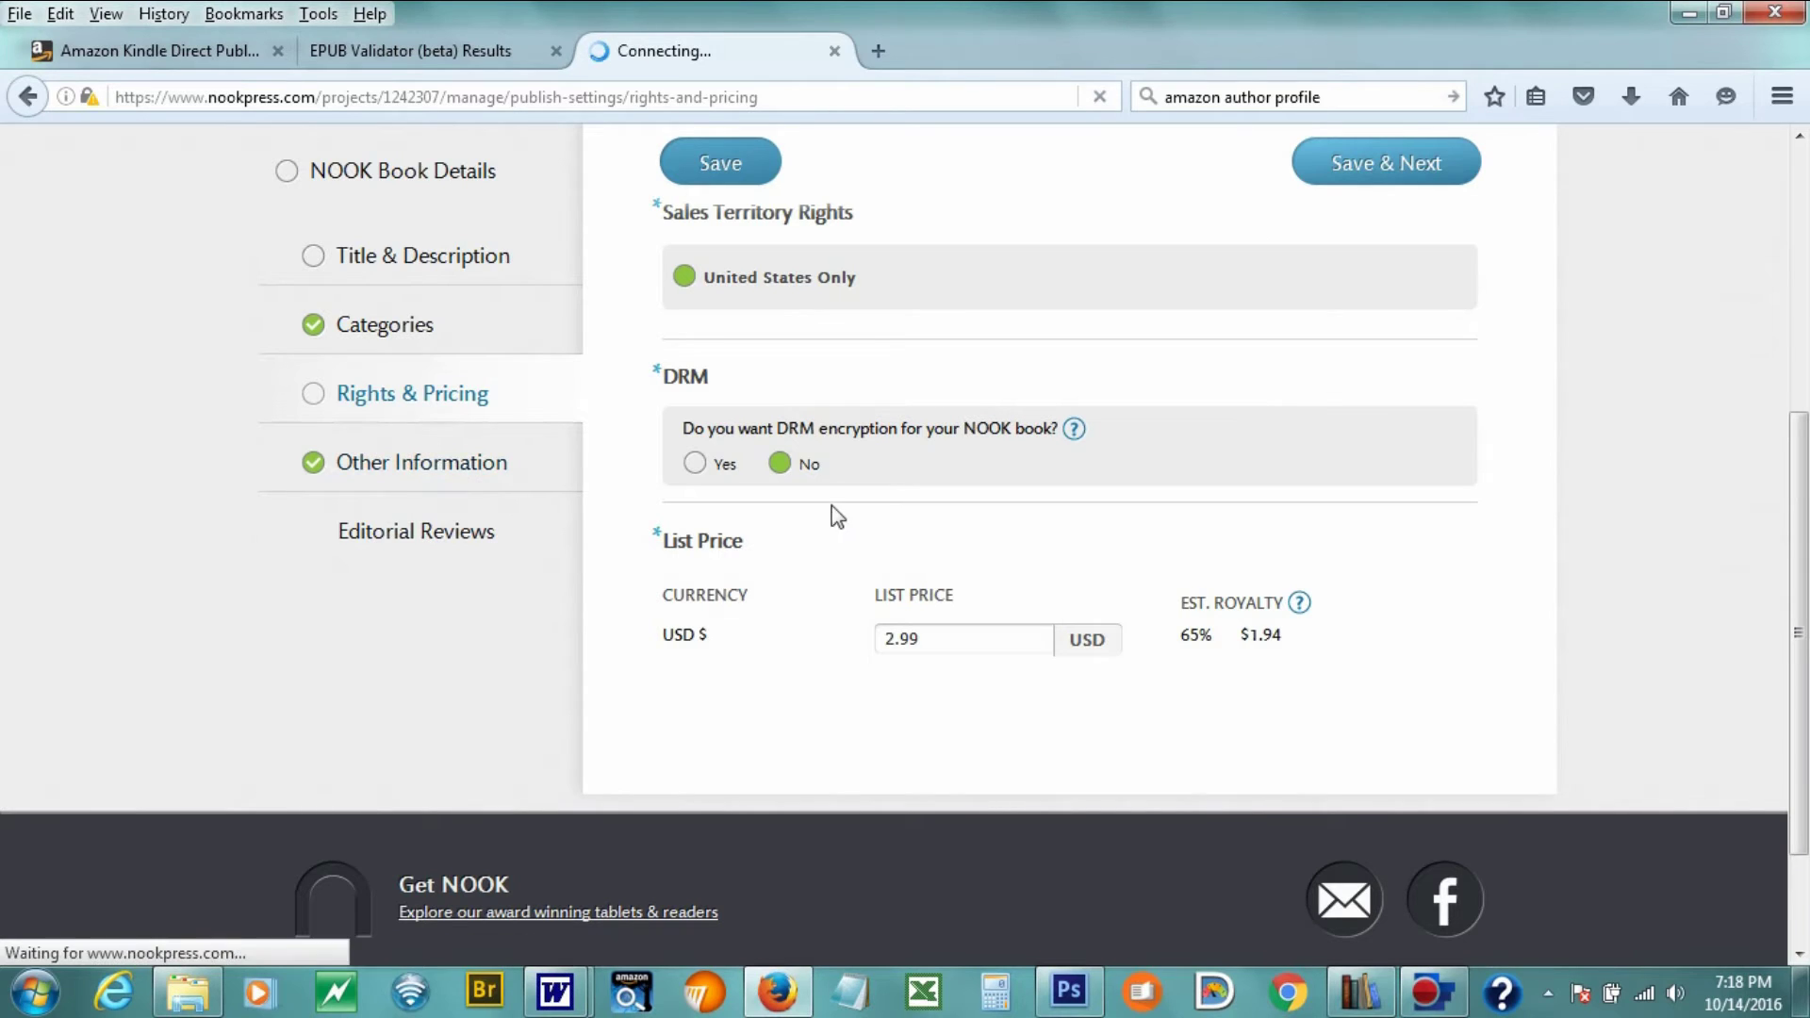
pyautogui.scroll(-3, 1123, 703)
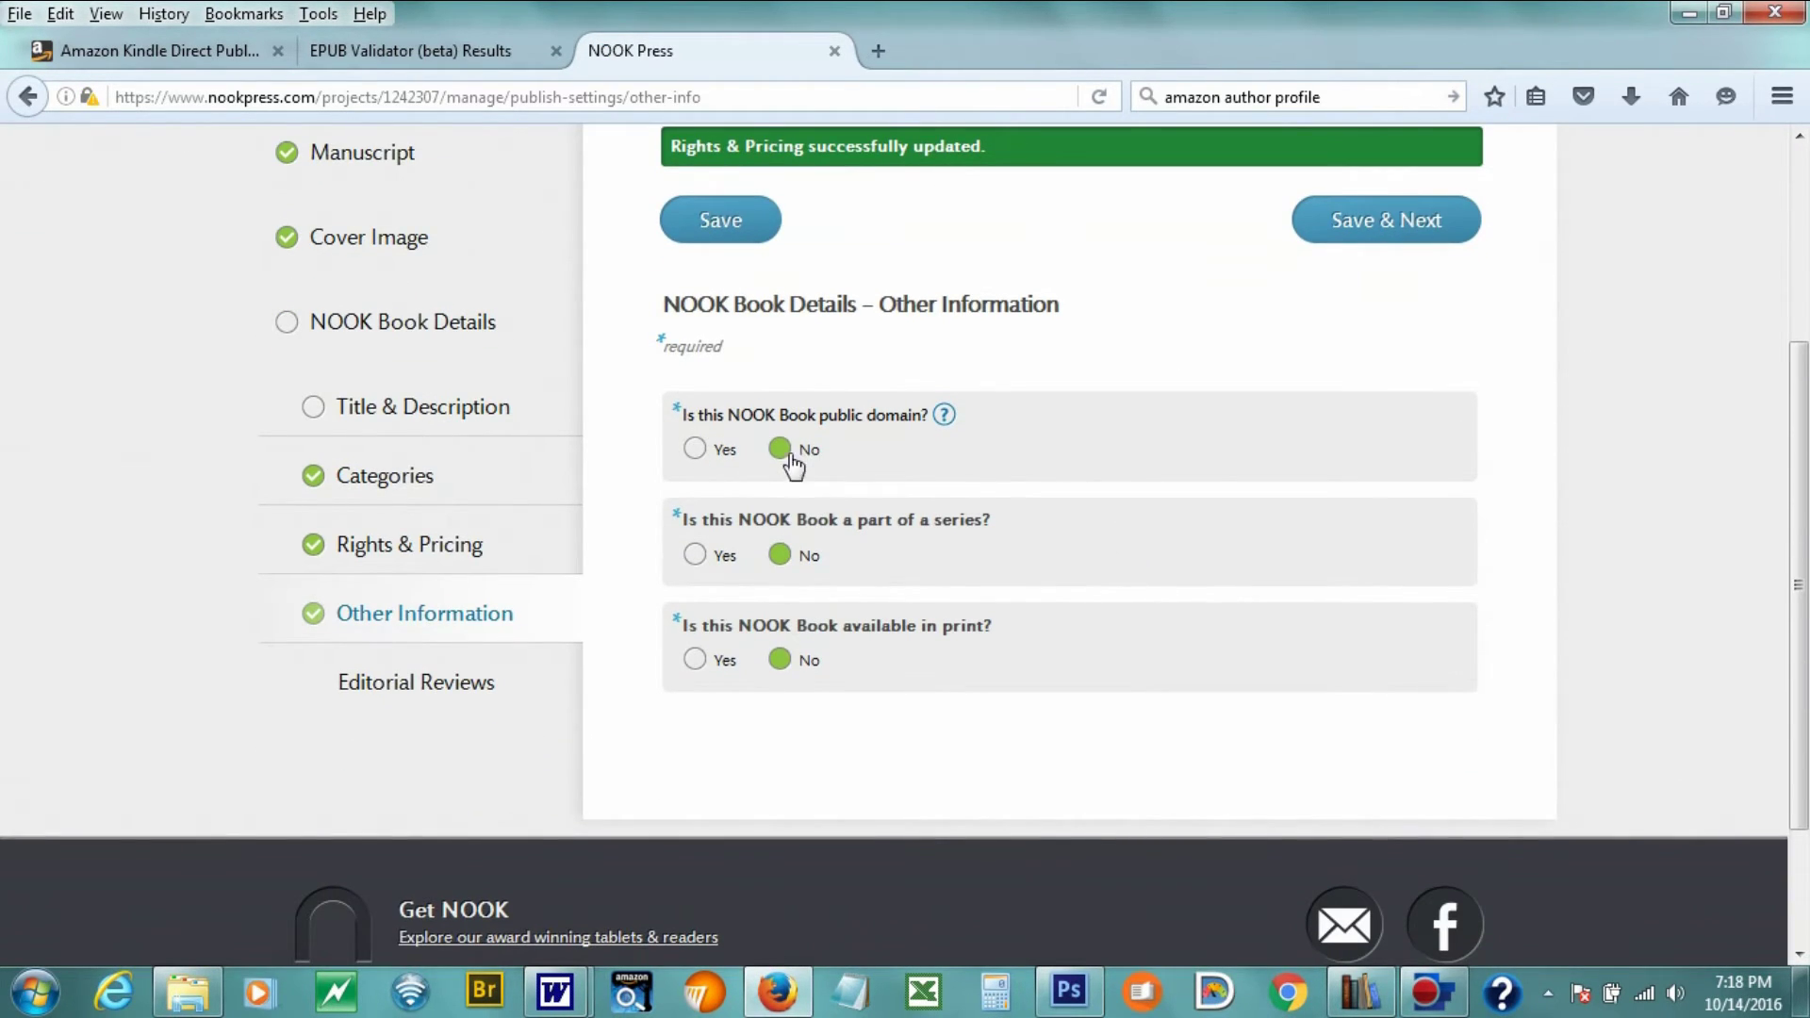
pyautogui.scroll(-1, 755, 537)
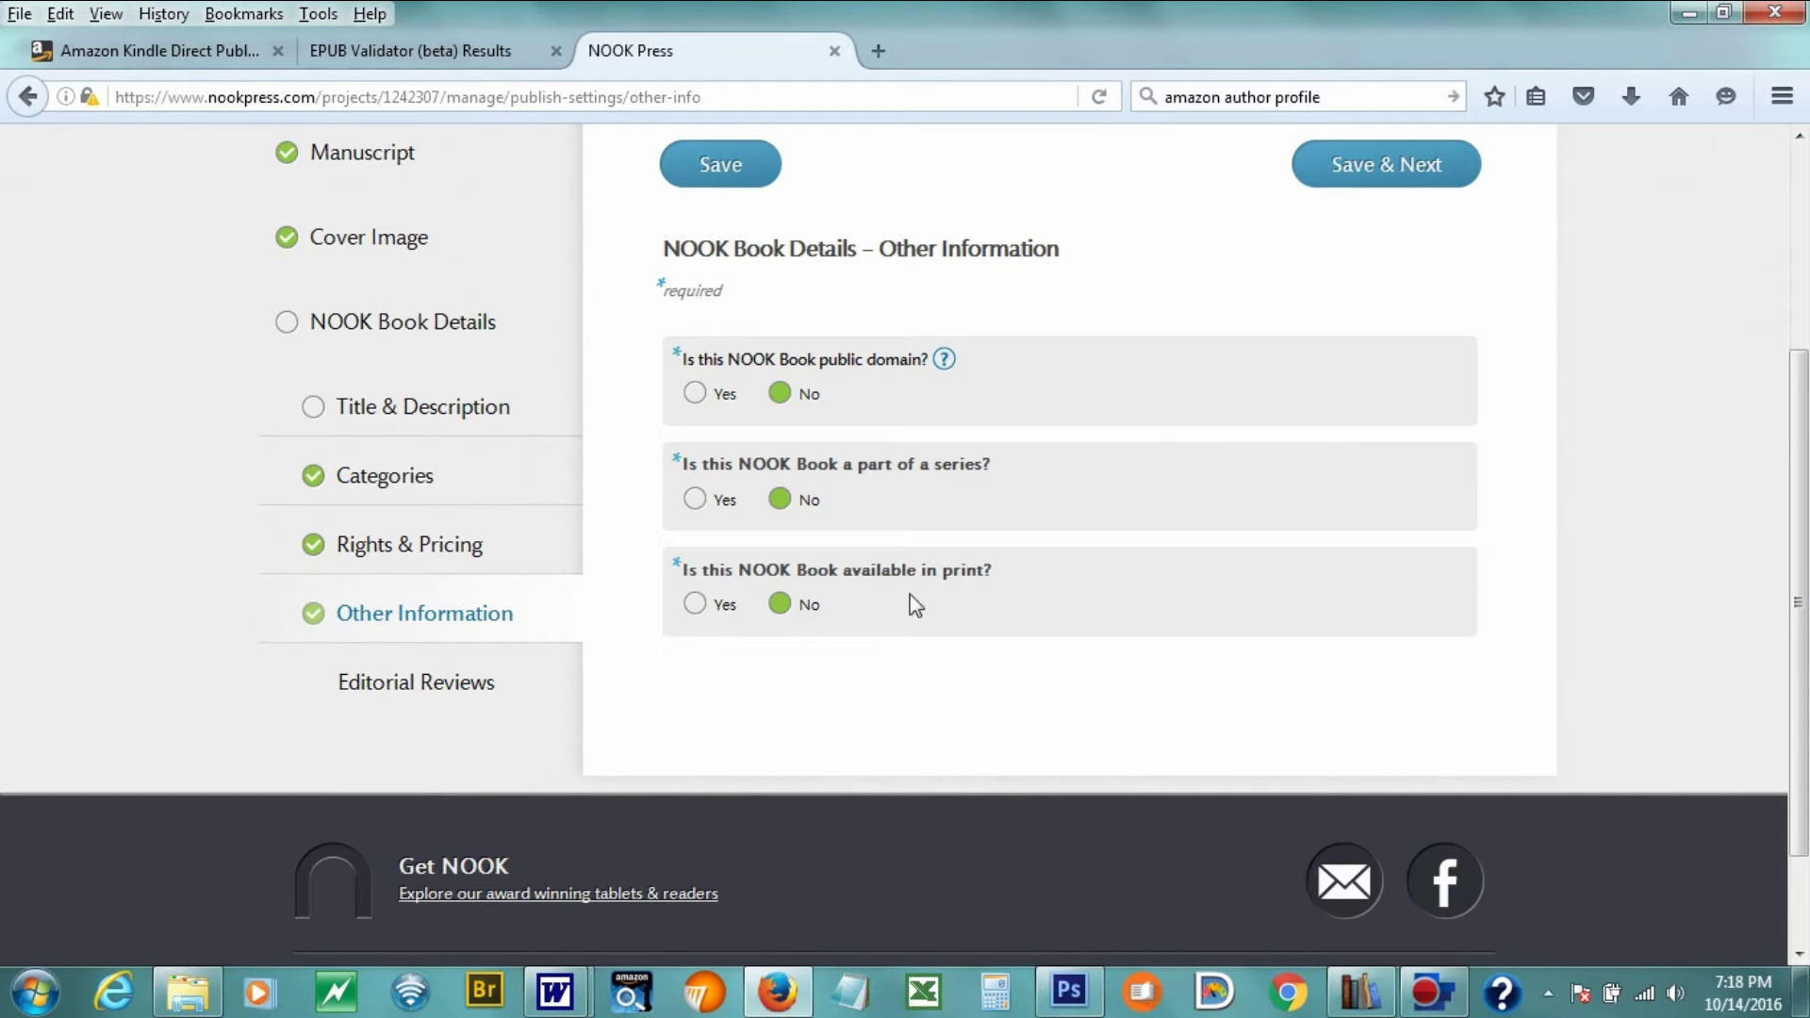
pyautogui.scroll(3, 852, 604)
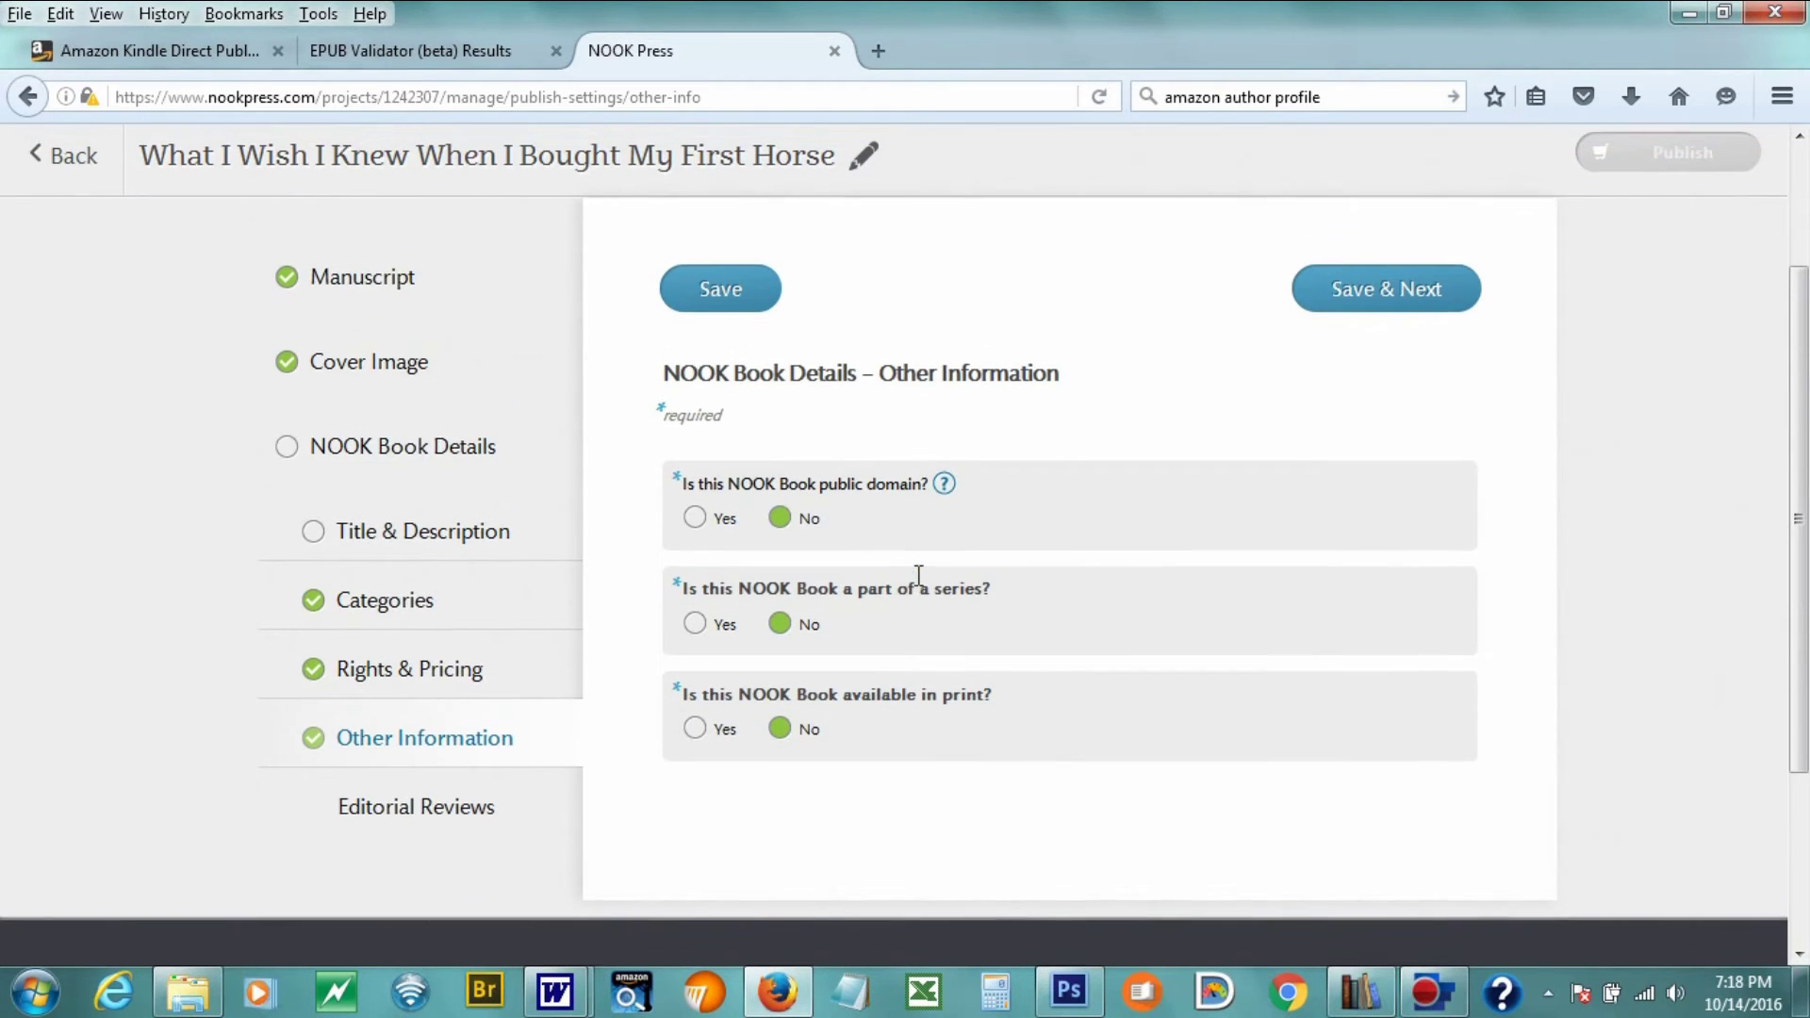
pyautogui.scroll(-3, 919, 577)
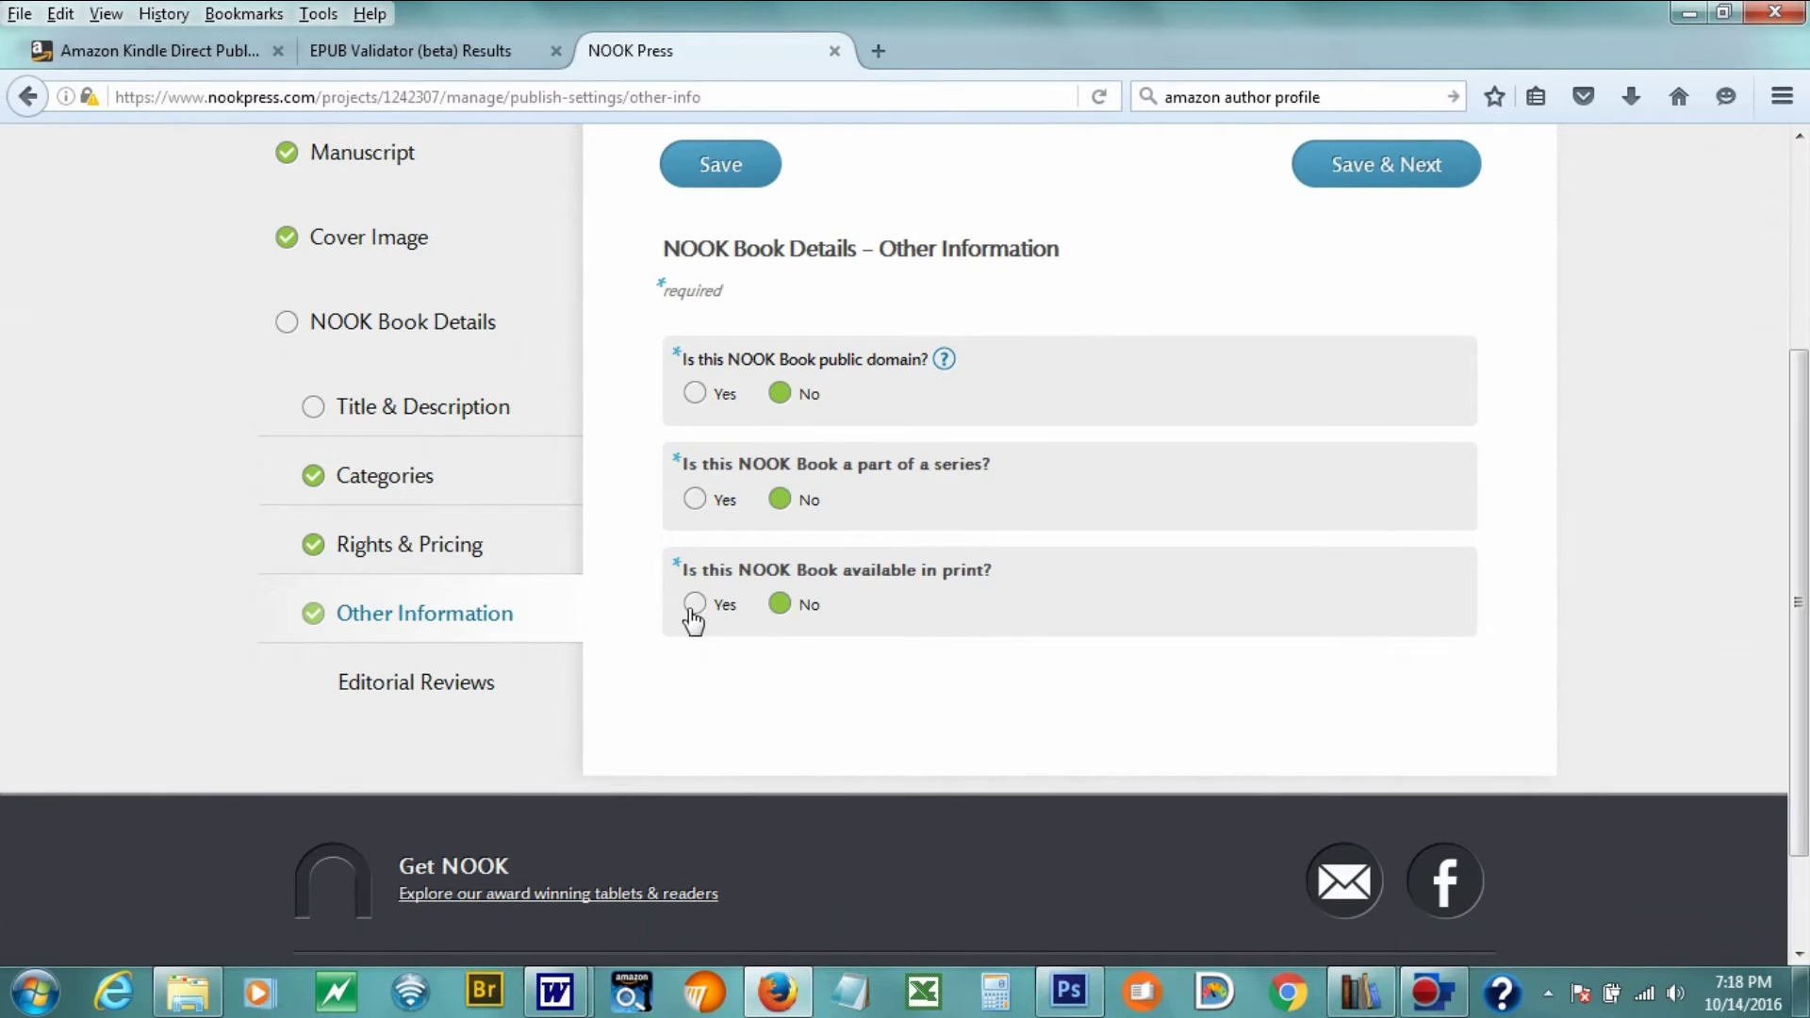
pyautogui.scroll(3, 1226, 623)
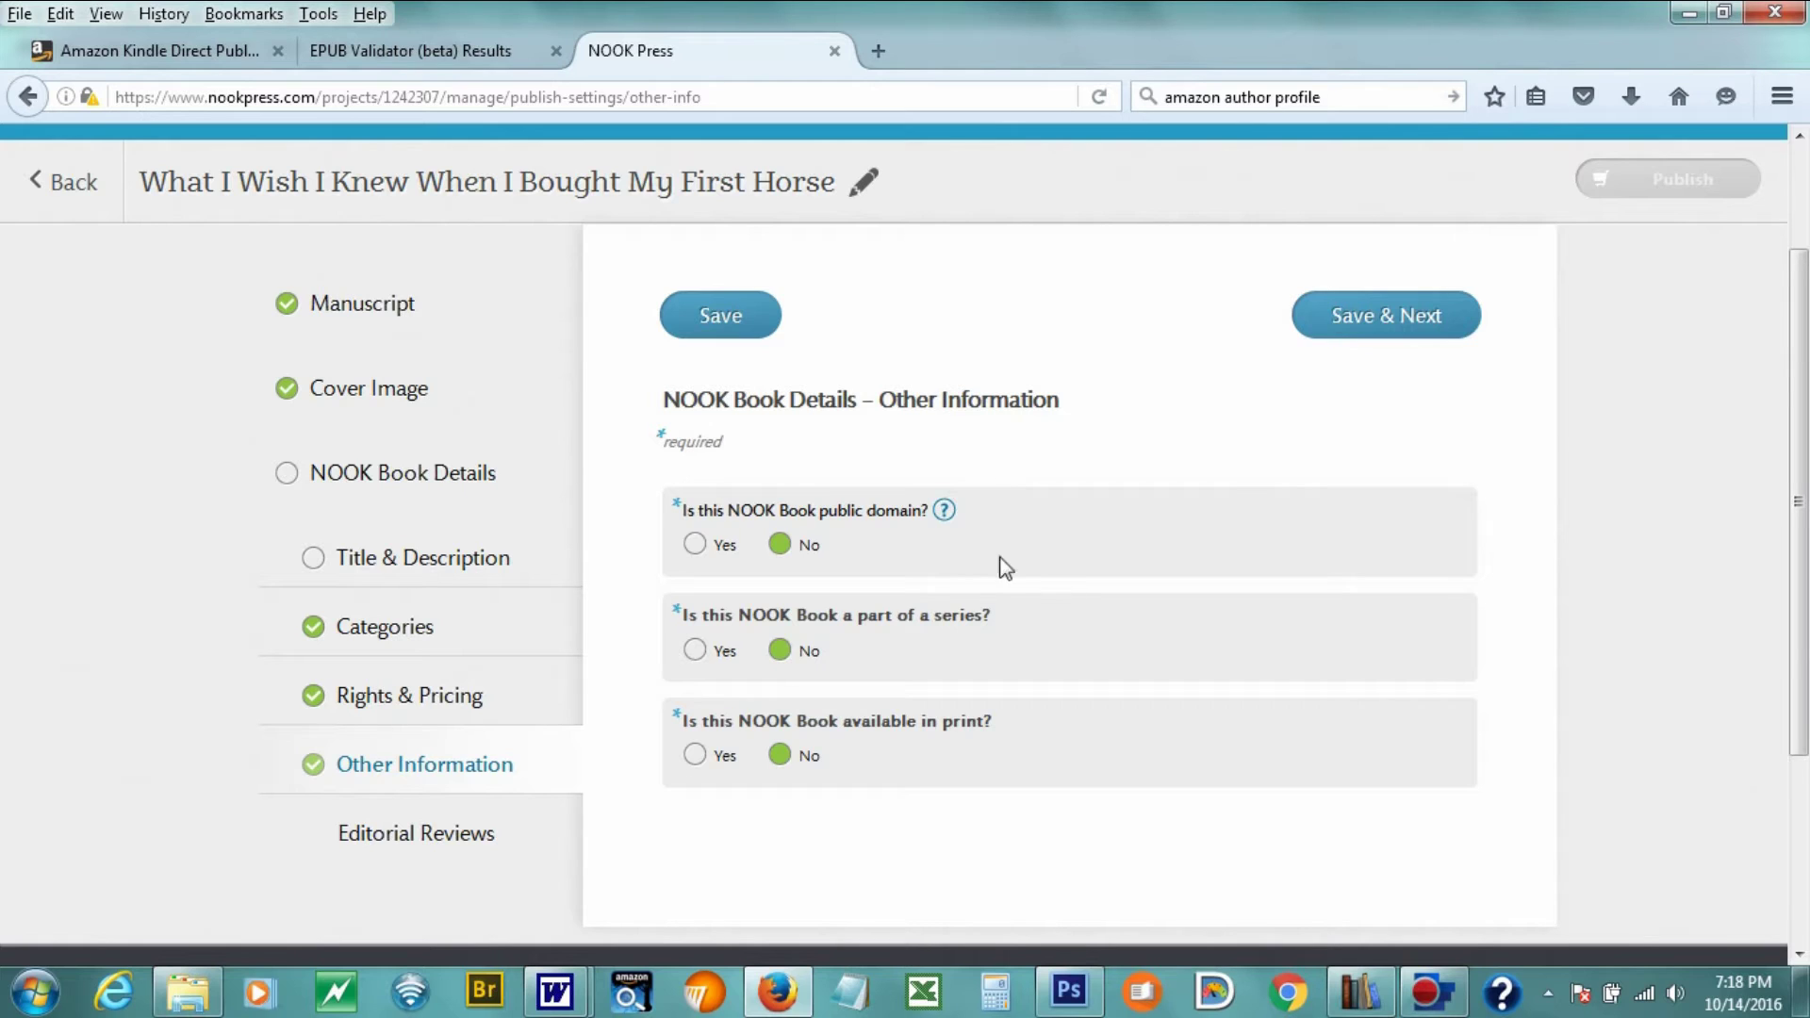
# - Try Yes for print availability, set it back to No, and save Other Information to continue to Editorial Reviews
pyautogui.click(695, 755)
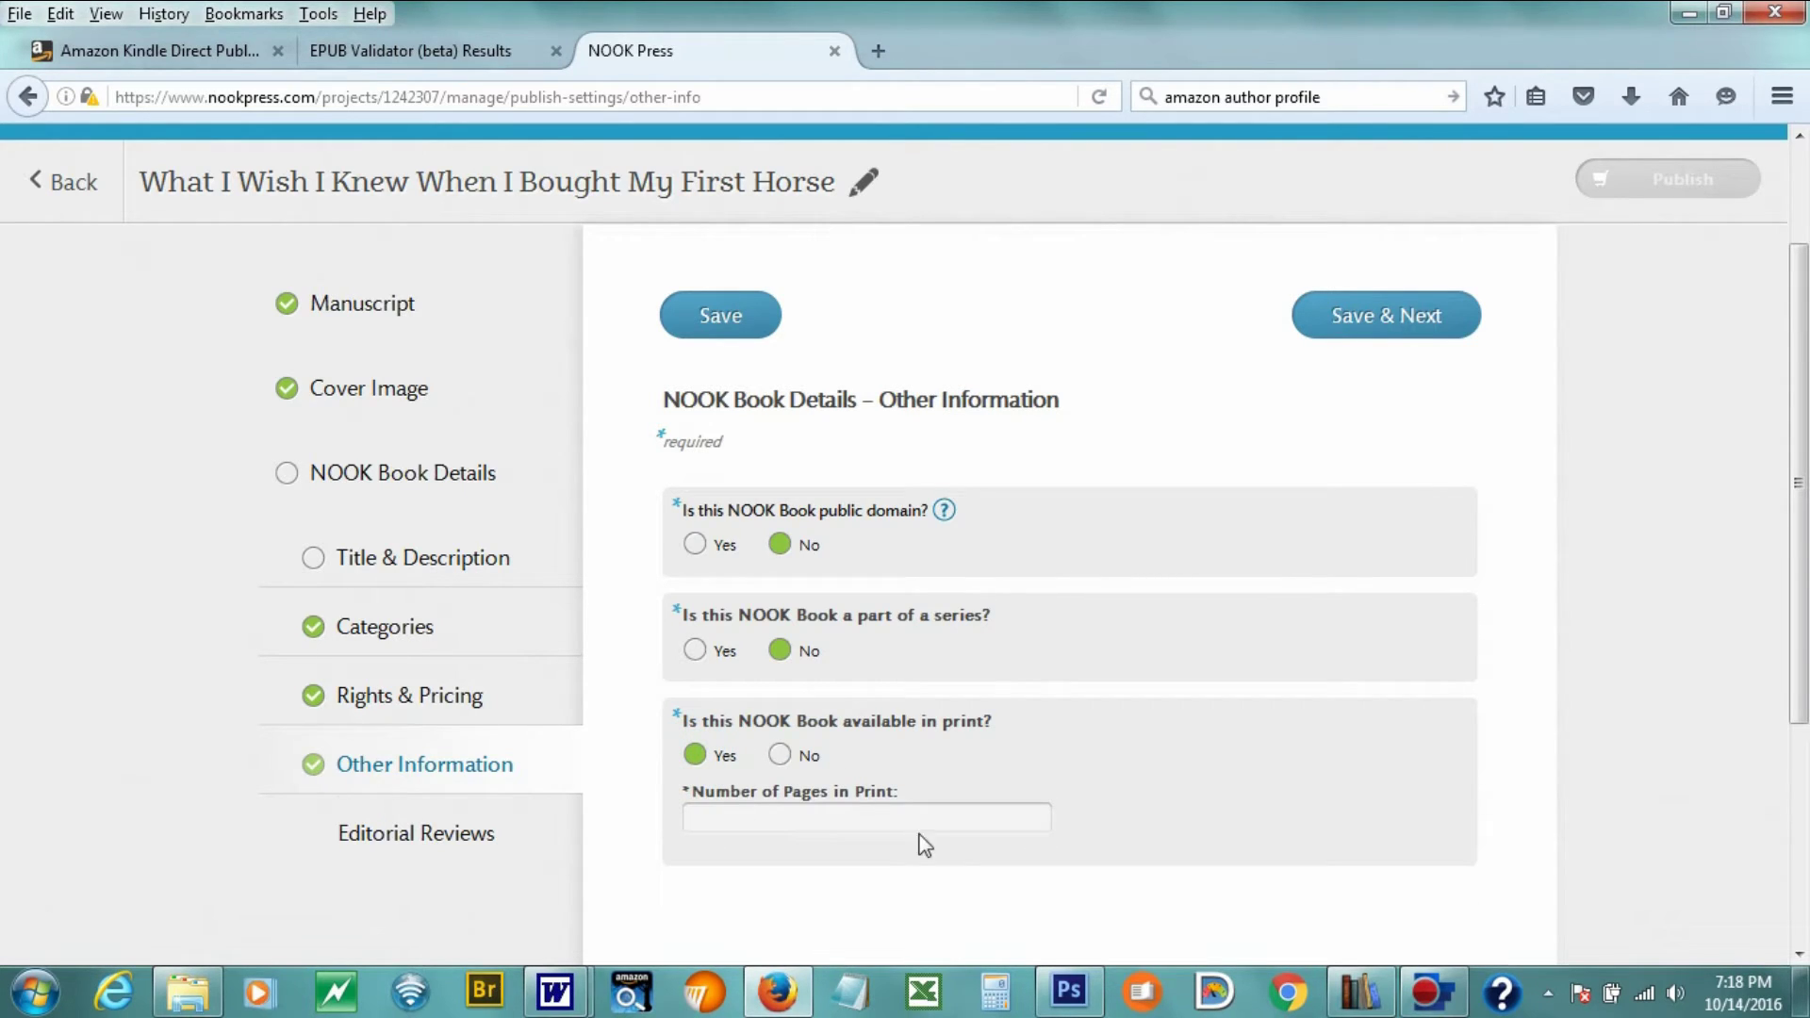
pyautogui.click(779, 754)
pyautogui.click(1374, 315)
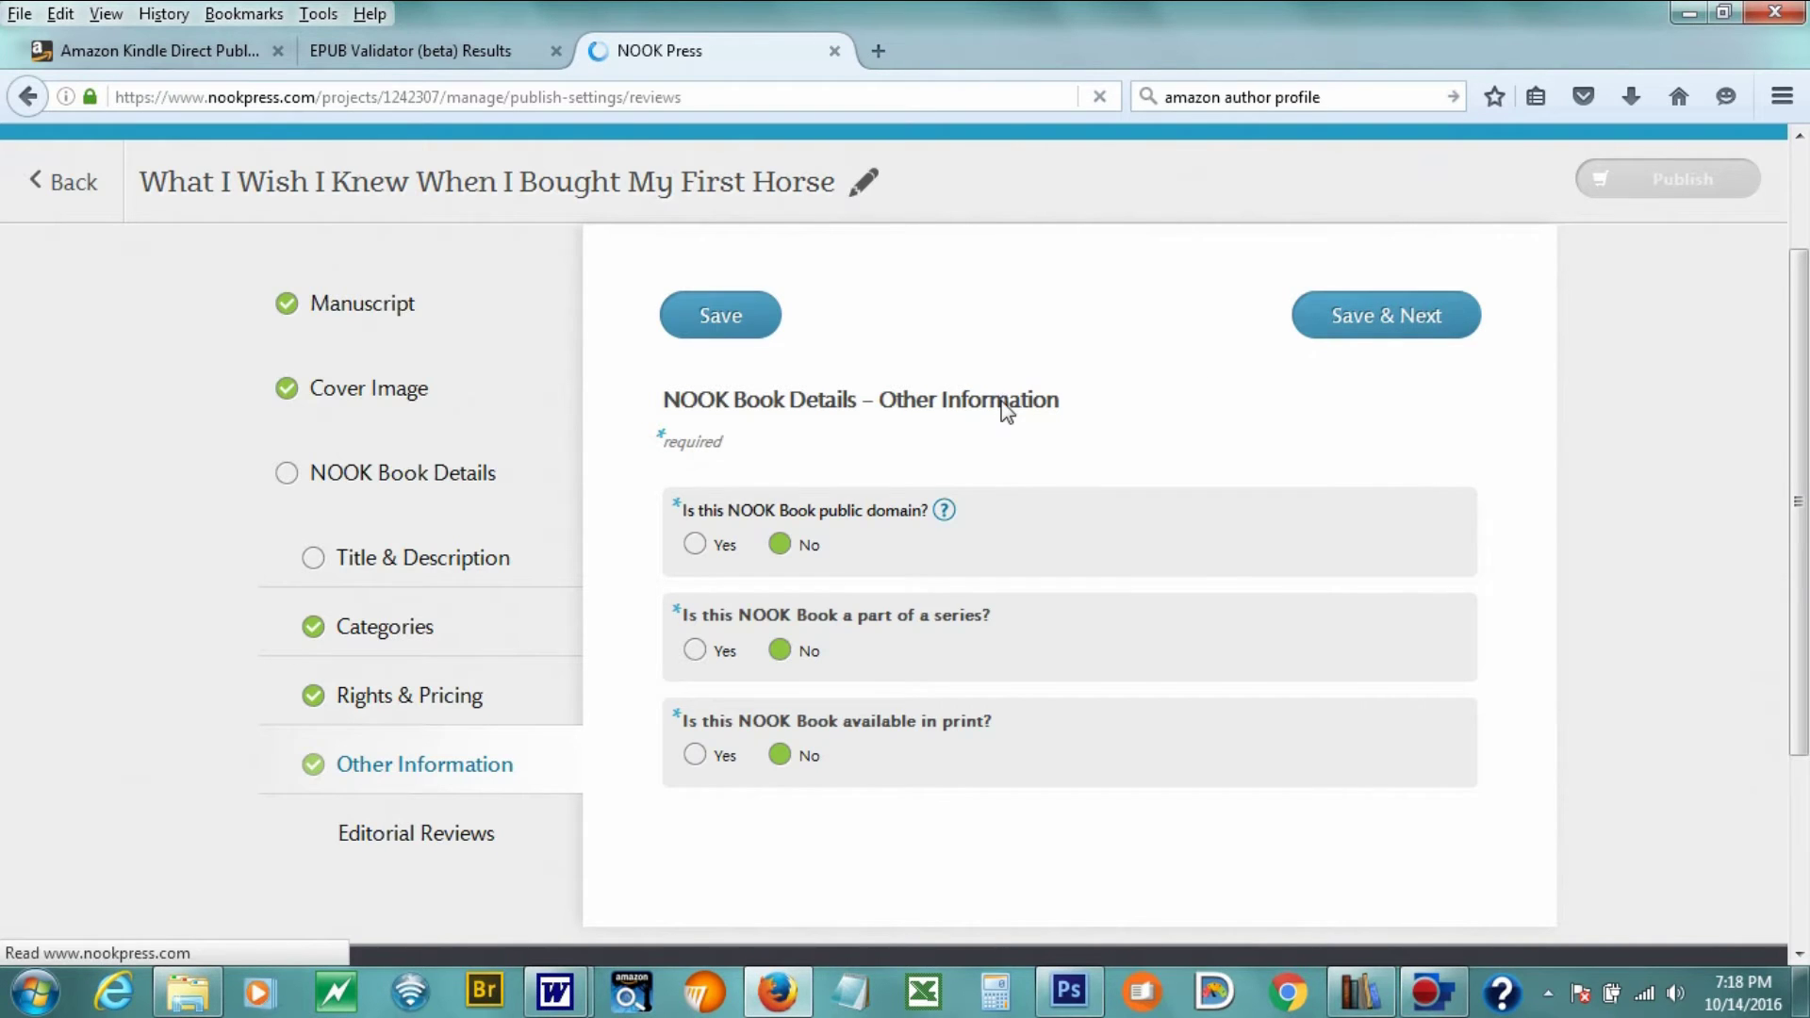
# - Review the Editorial Reviews page and the completion status of each book section
pyautogui.scroll(-2, 987, 594)
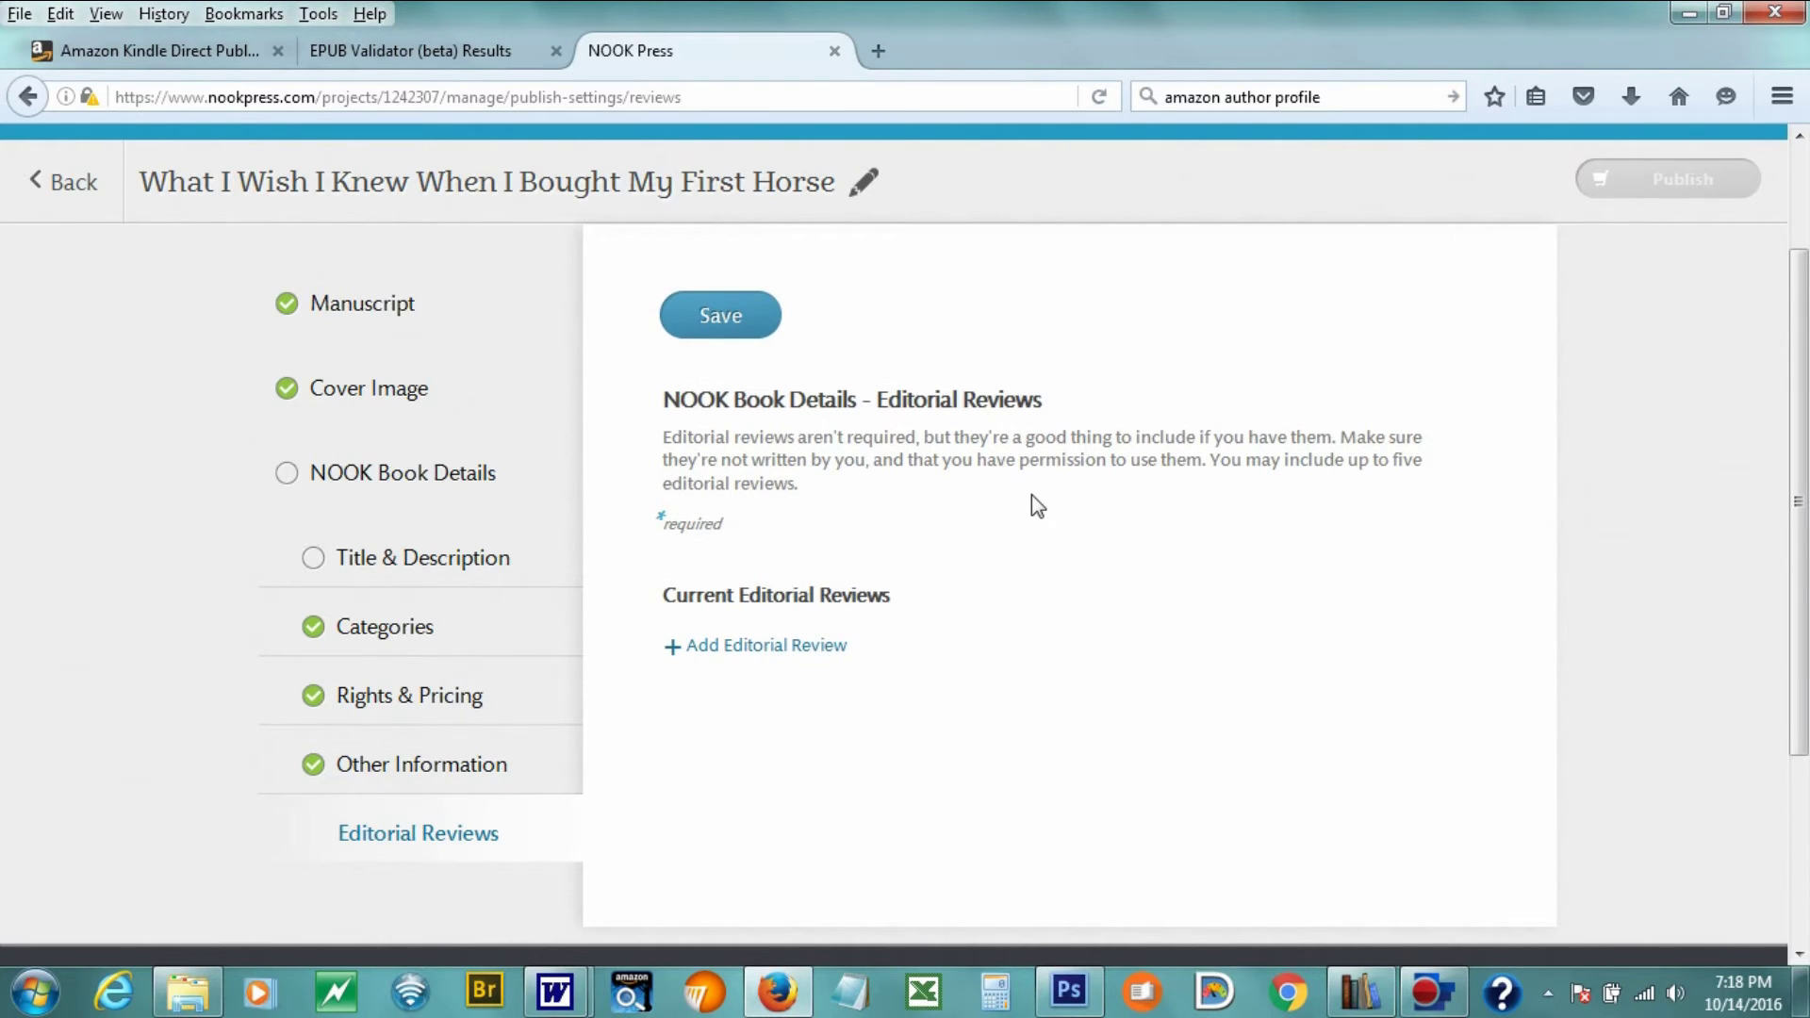
pyautogui.scroll(2, 1032, 494)
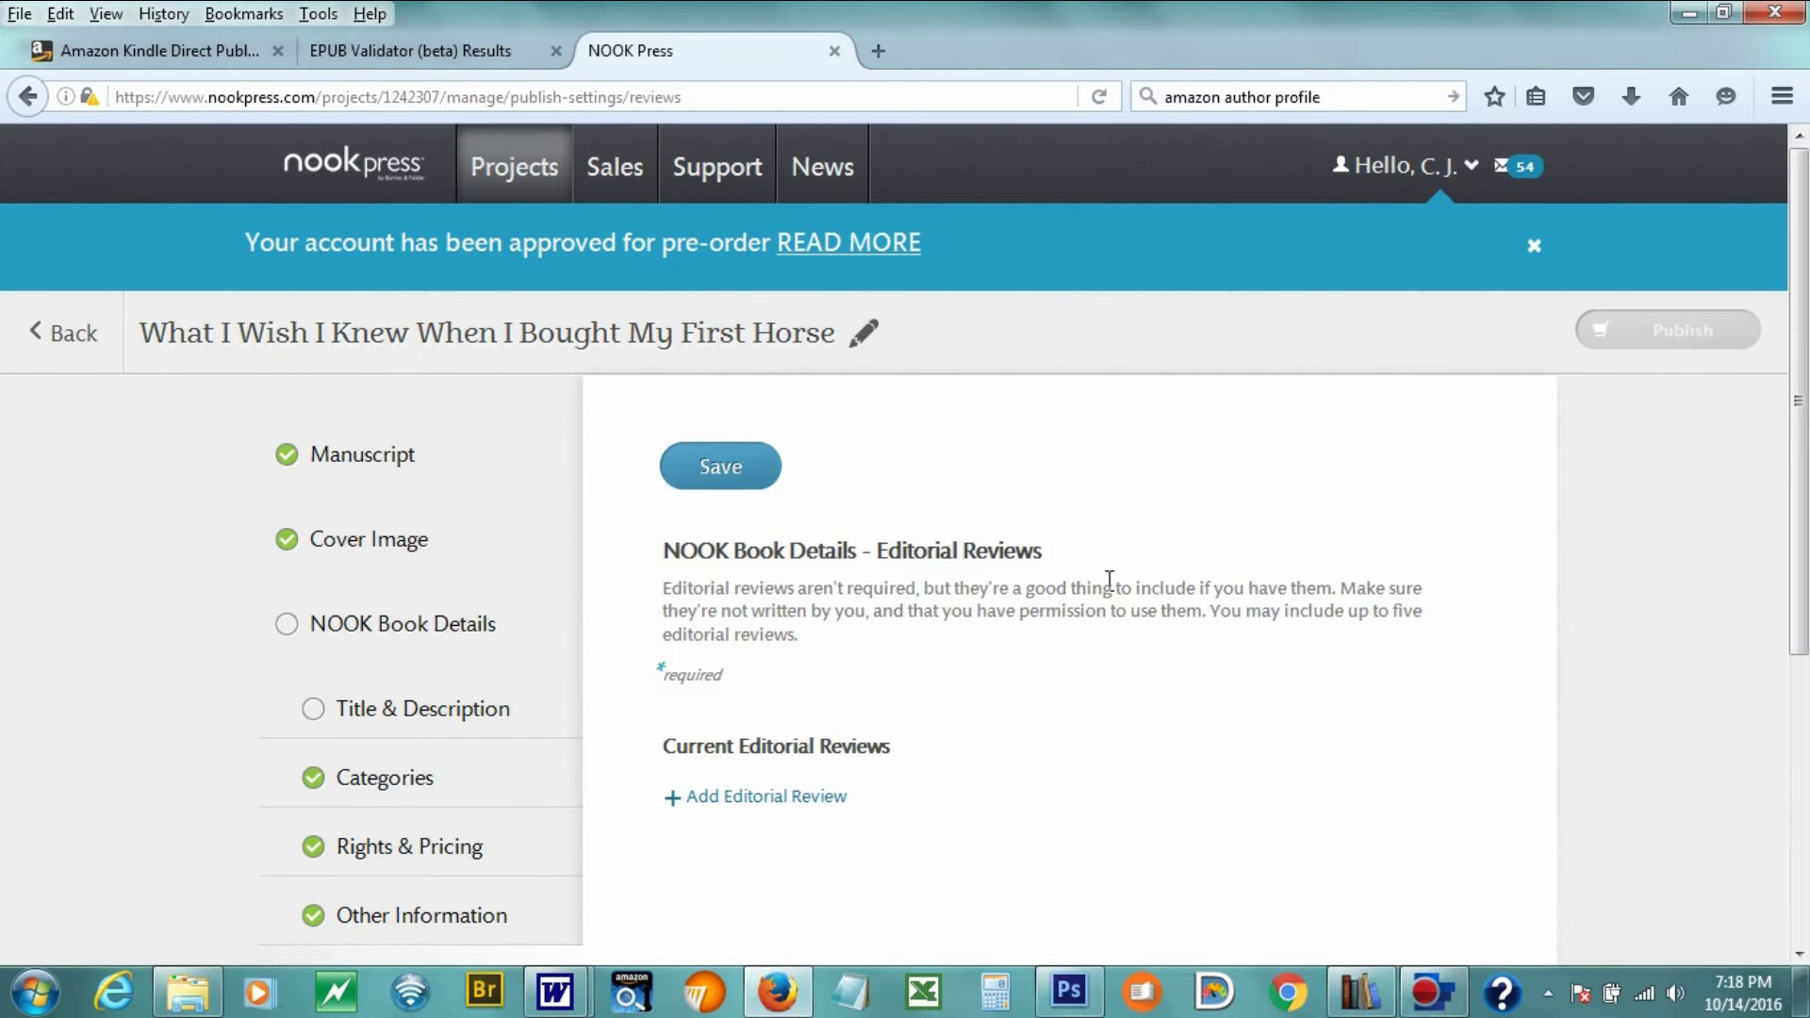
pyautogui.scroll(-3, 1469, 551)
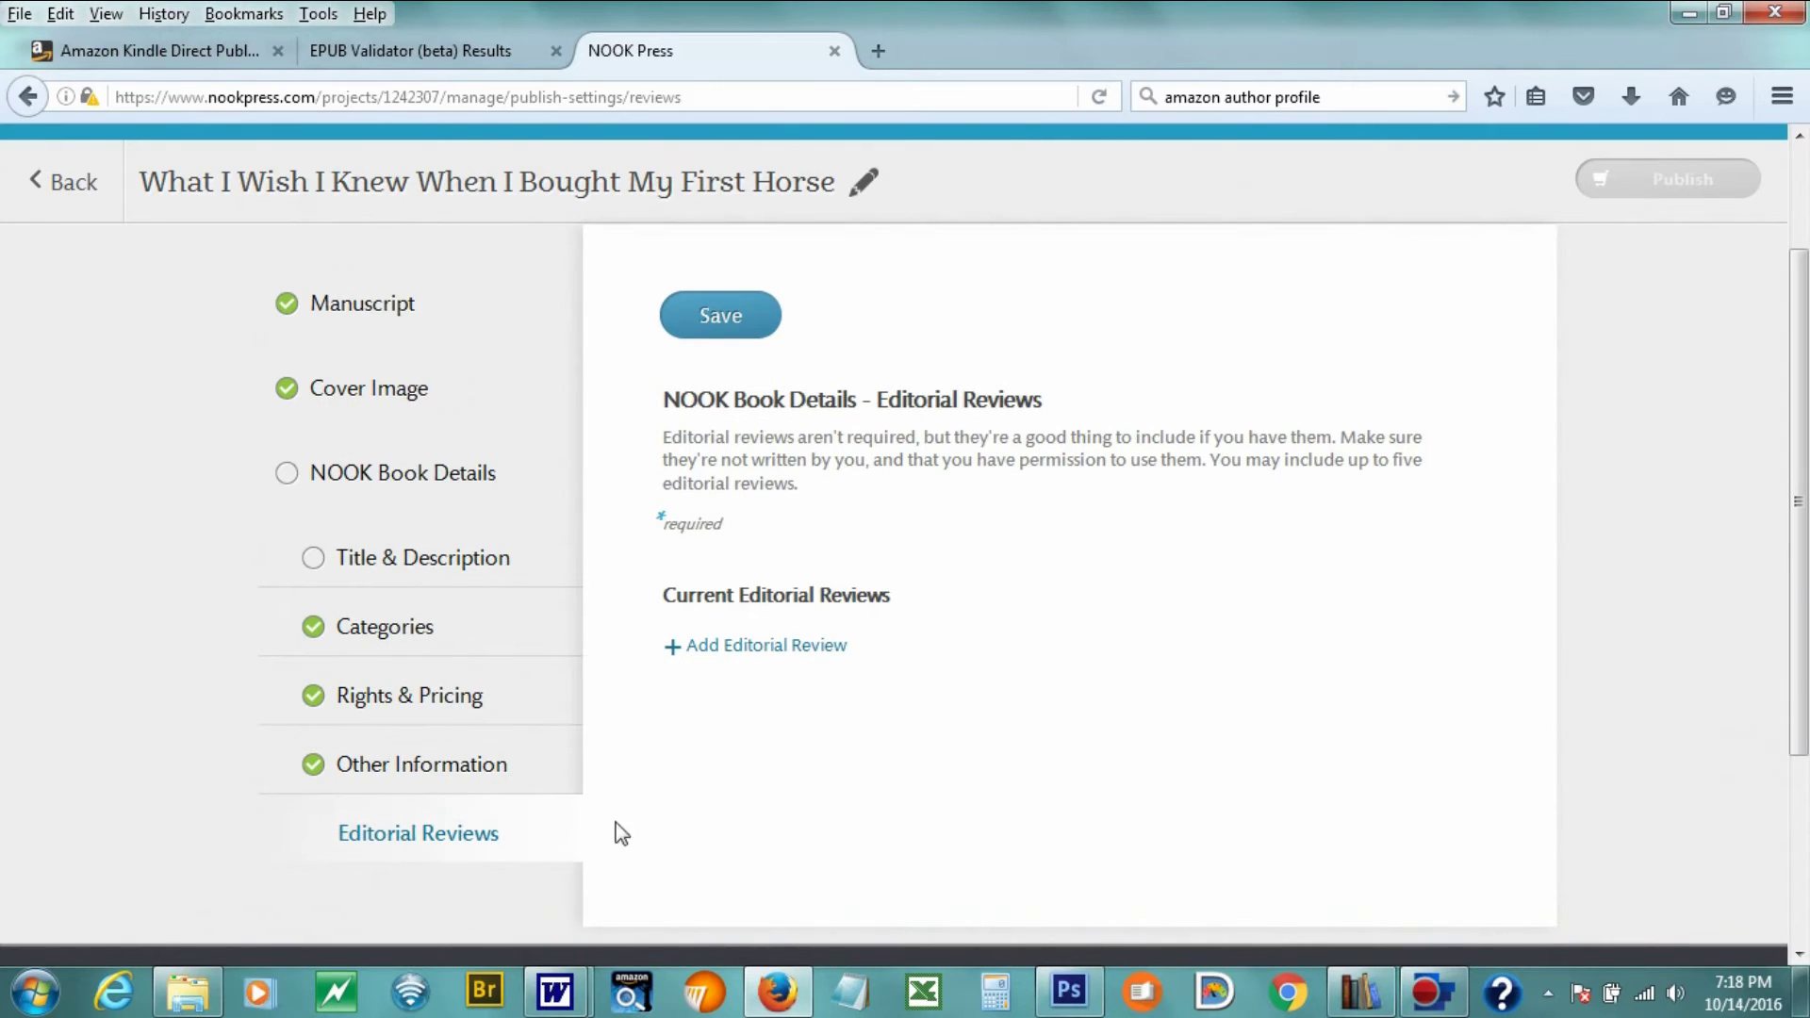
pyautogui.scroll(3, 1188, 494)
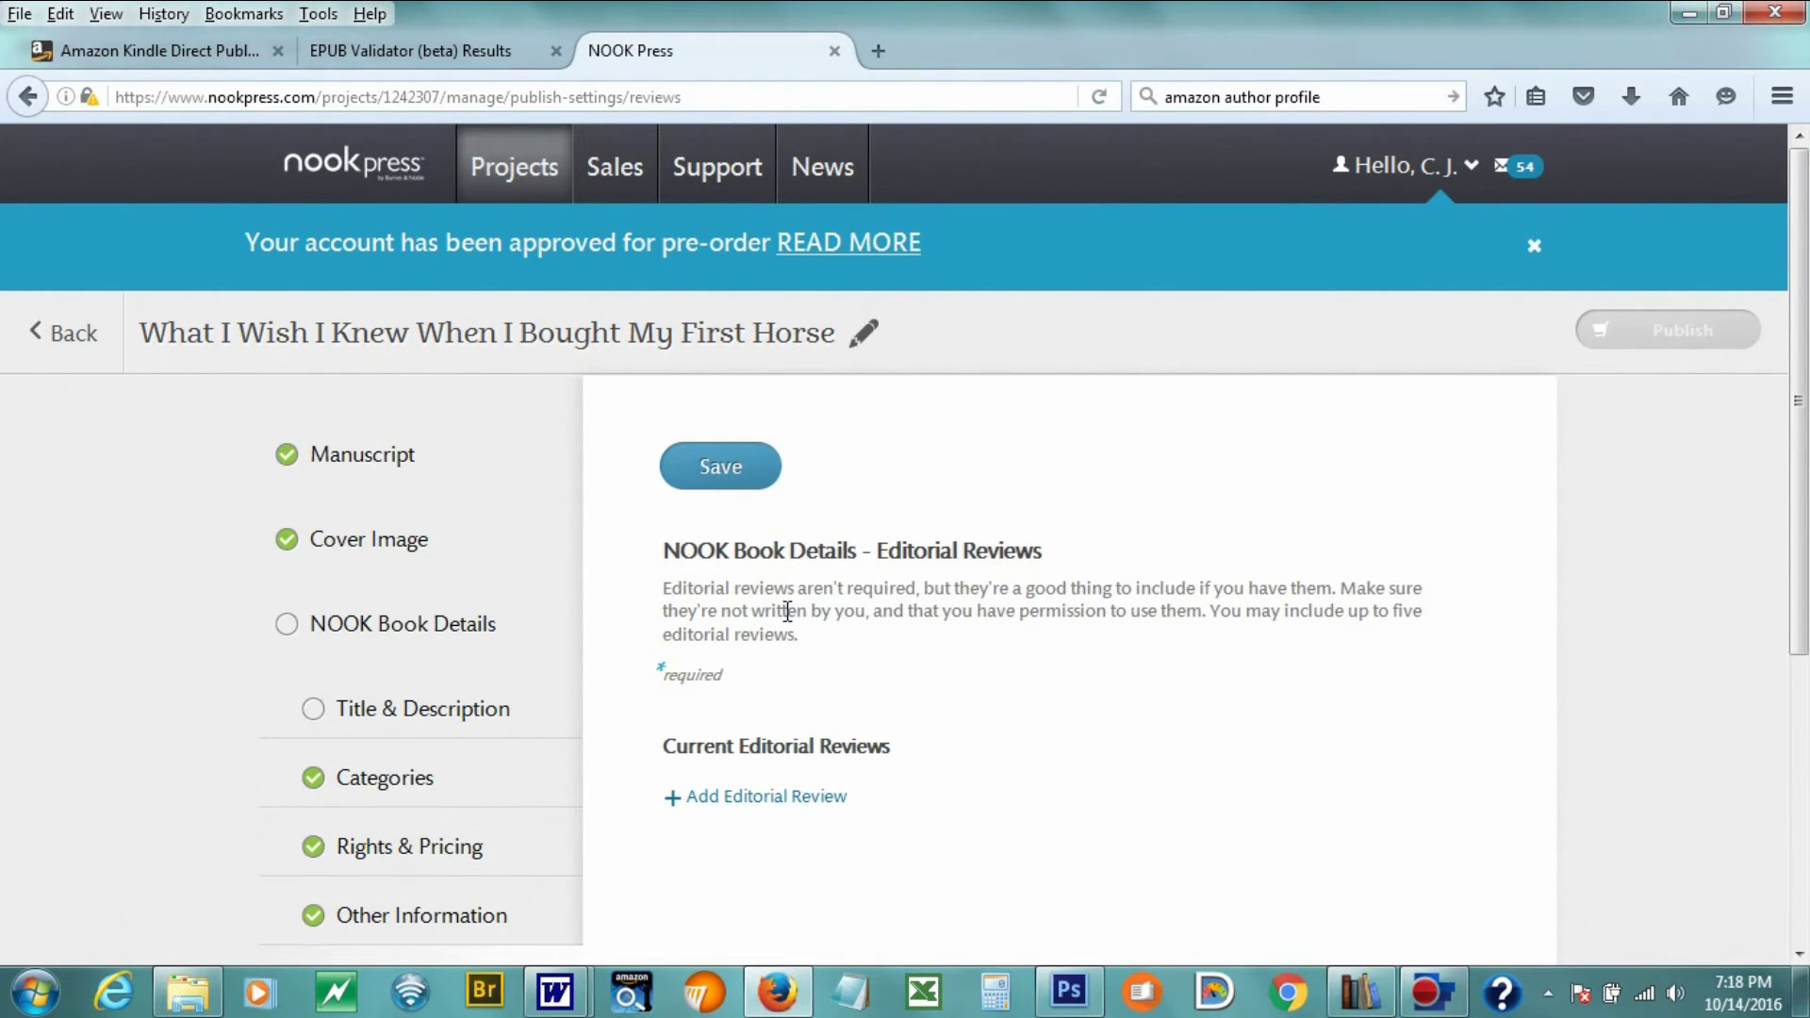
pyautogui.scroll(-3, 787, 610)
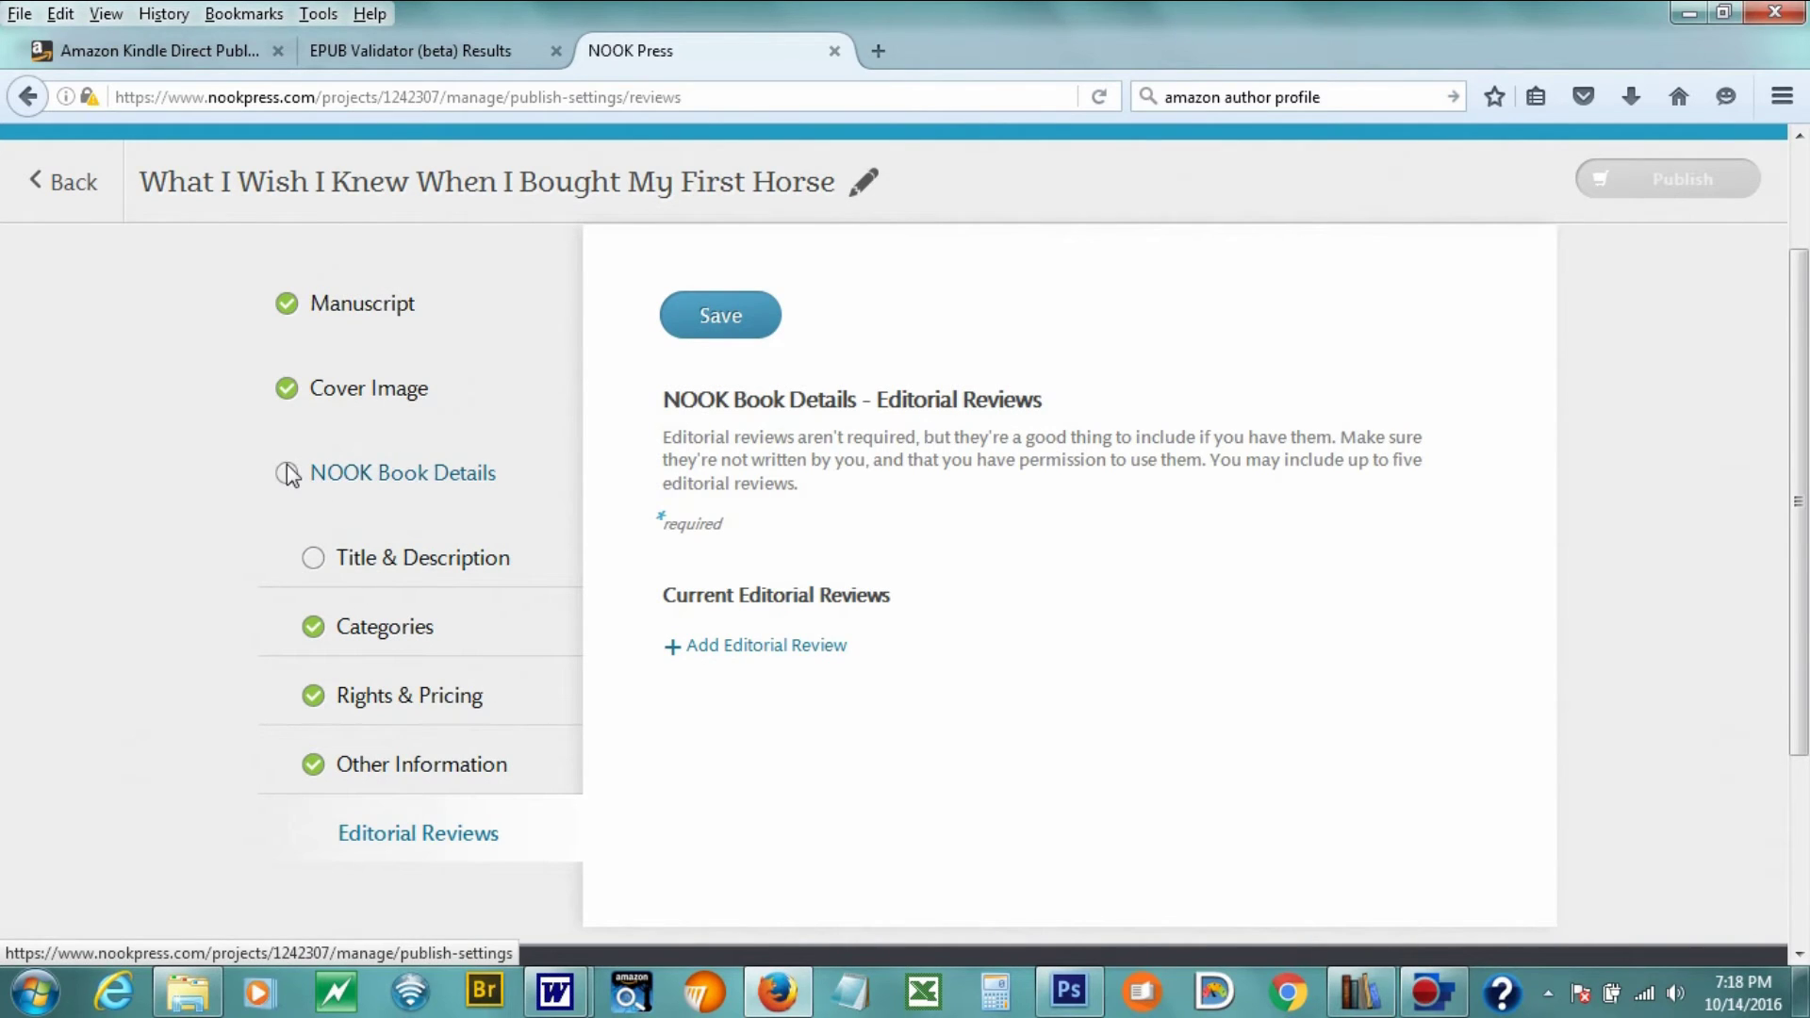
# - Open the Title & Description section and check its fields for missing required information
pyautogui.click(407, 566)
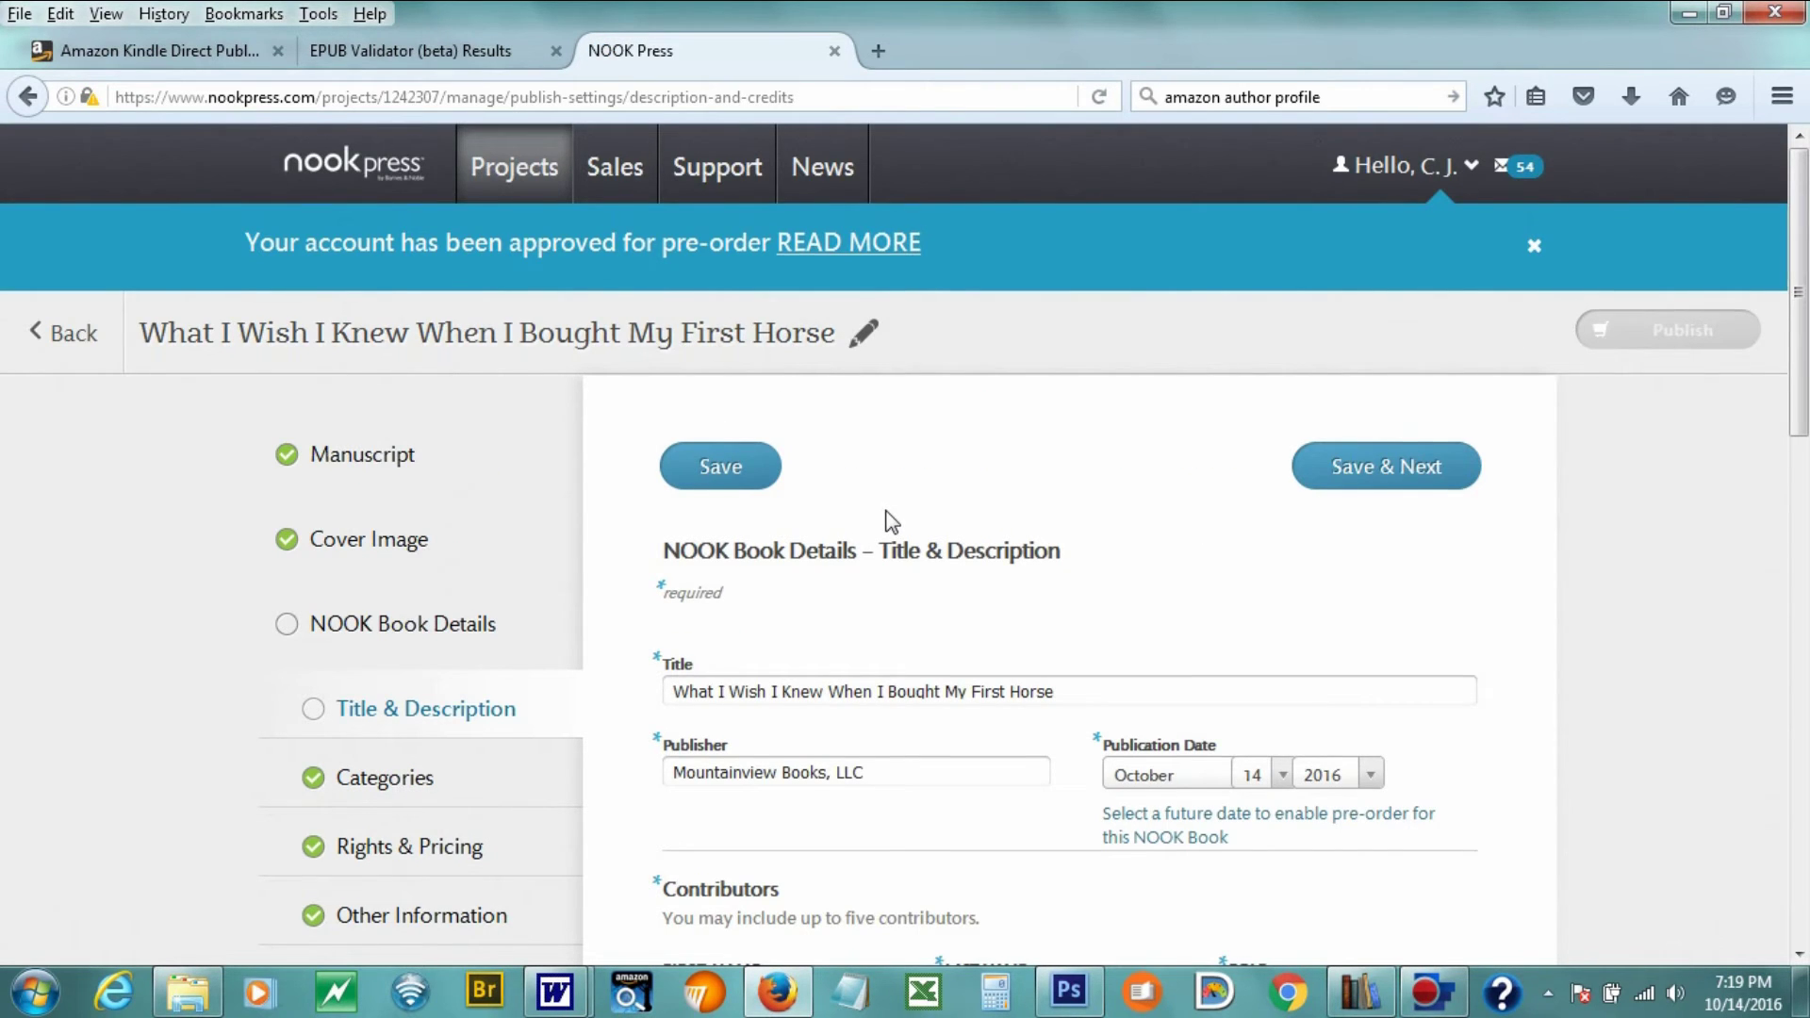
pyautogui.scroll(-12, 888, 521)
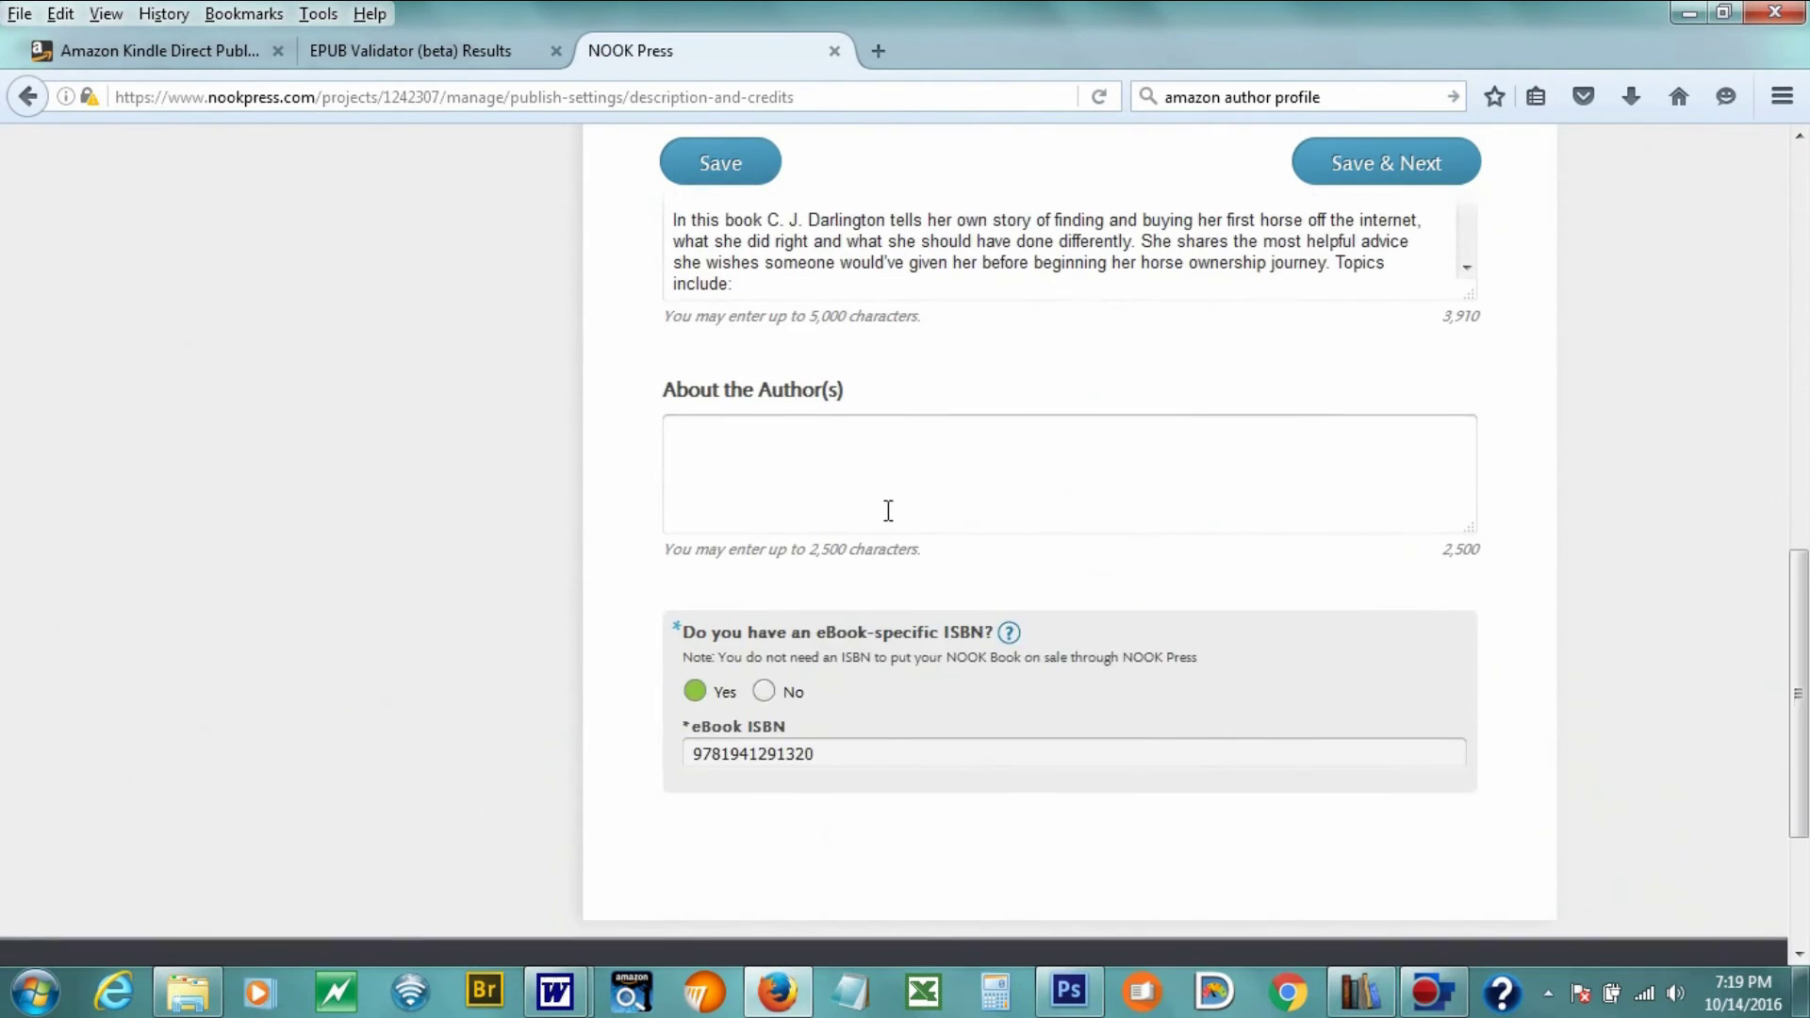
pyautogui.scroll(-3, 943, 565)
pyautogui.scroll(10, 1043, 613)
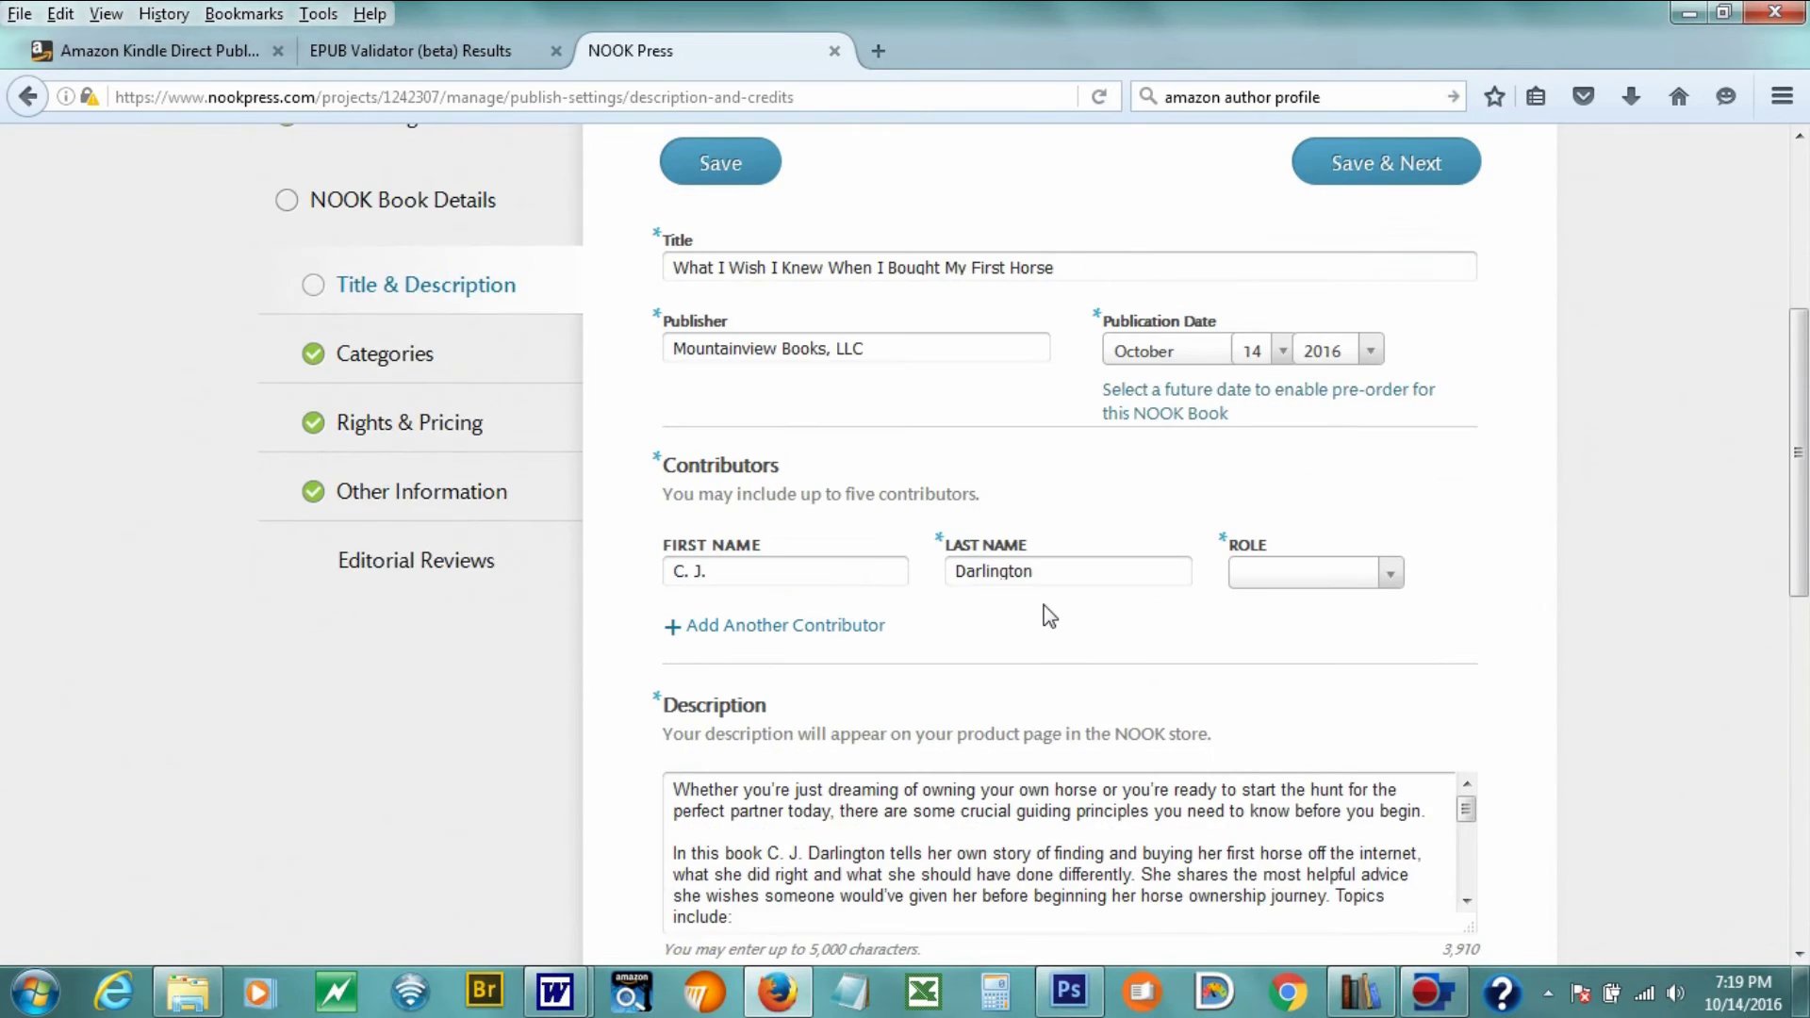
pyautogui.scroll(3, 1045, 613)
# - Check the NOOK Book Details summary for incomplete required items and open the flagged Contributors entry
pyautogui.click(416, 352)
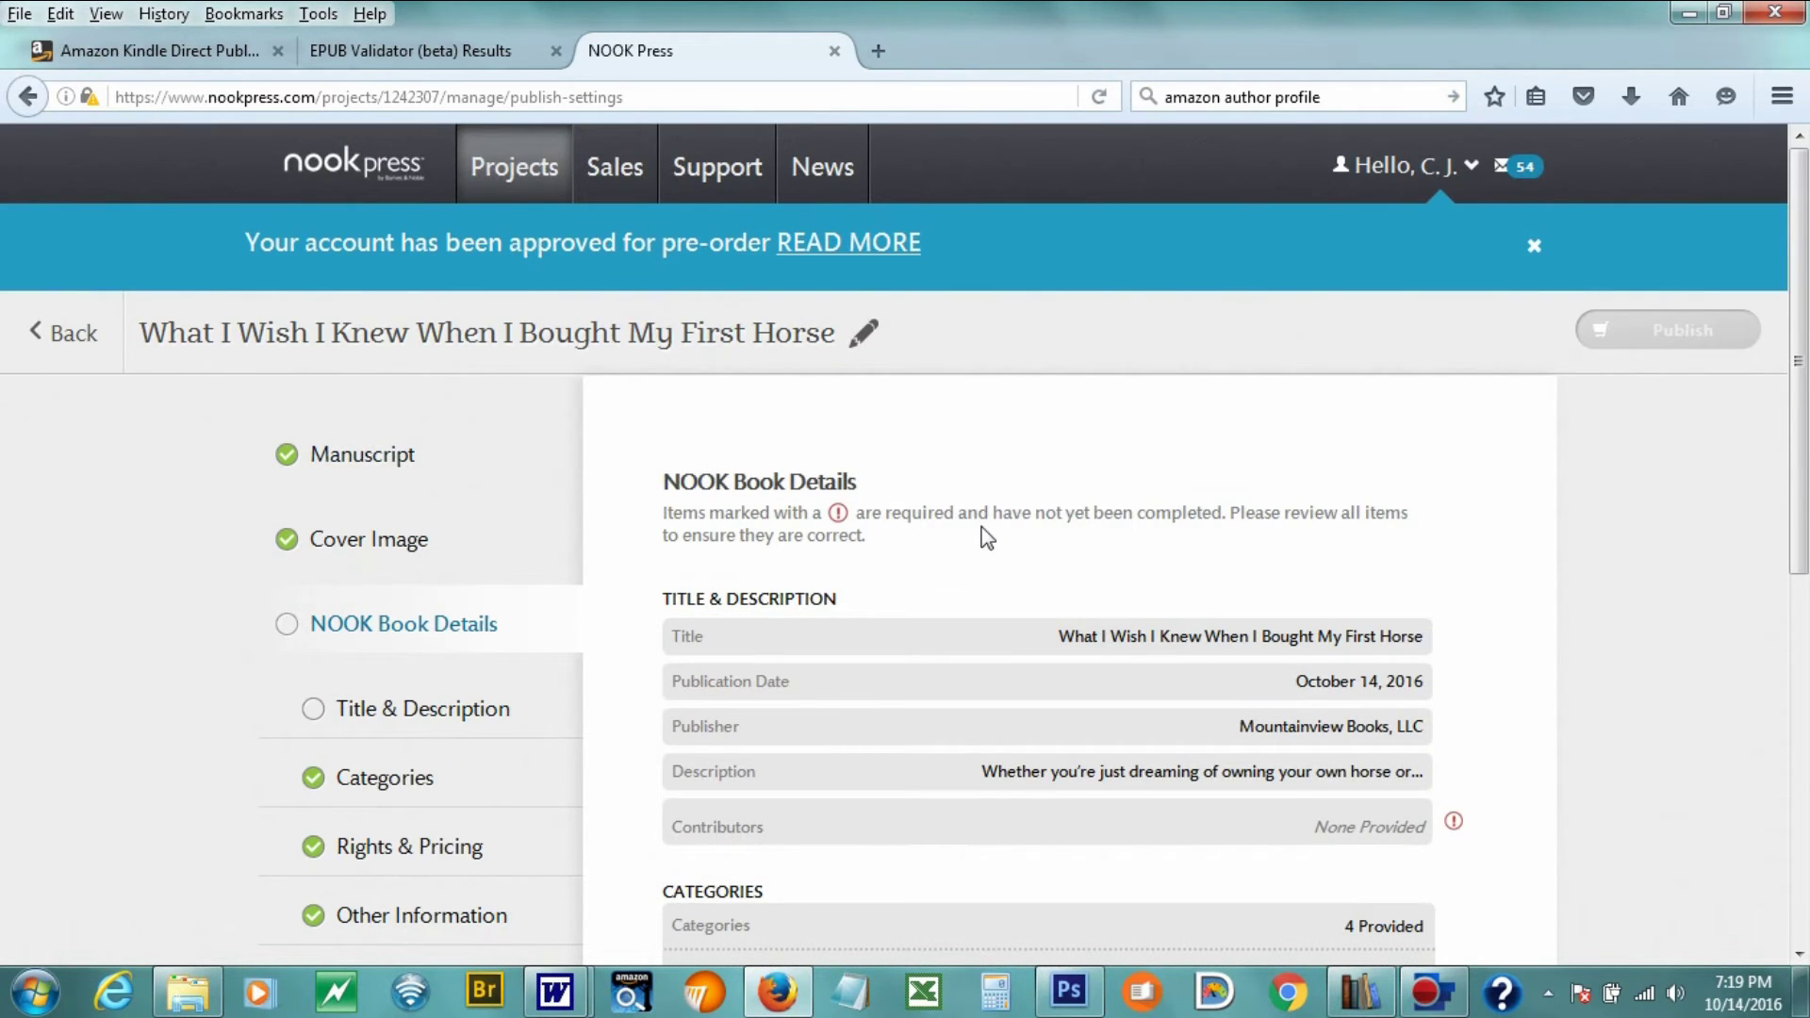
pyautogui.scroll(-5, 986, 537)
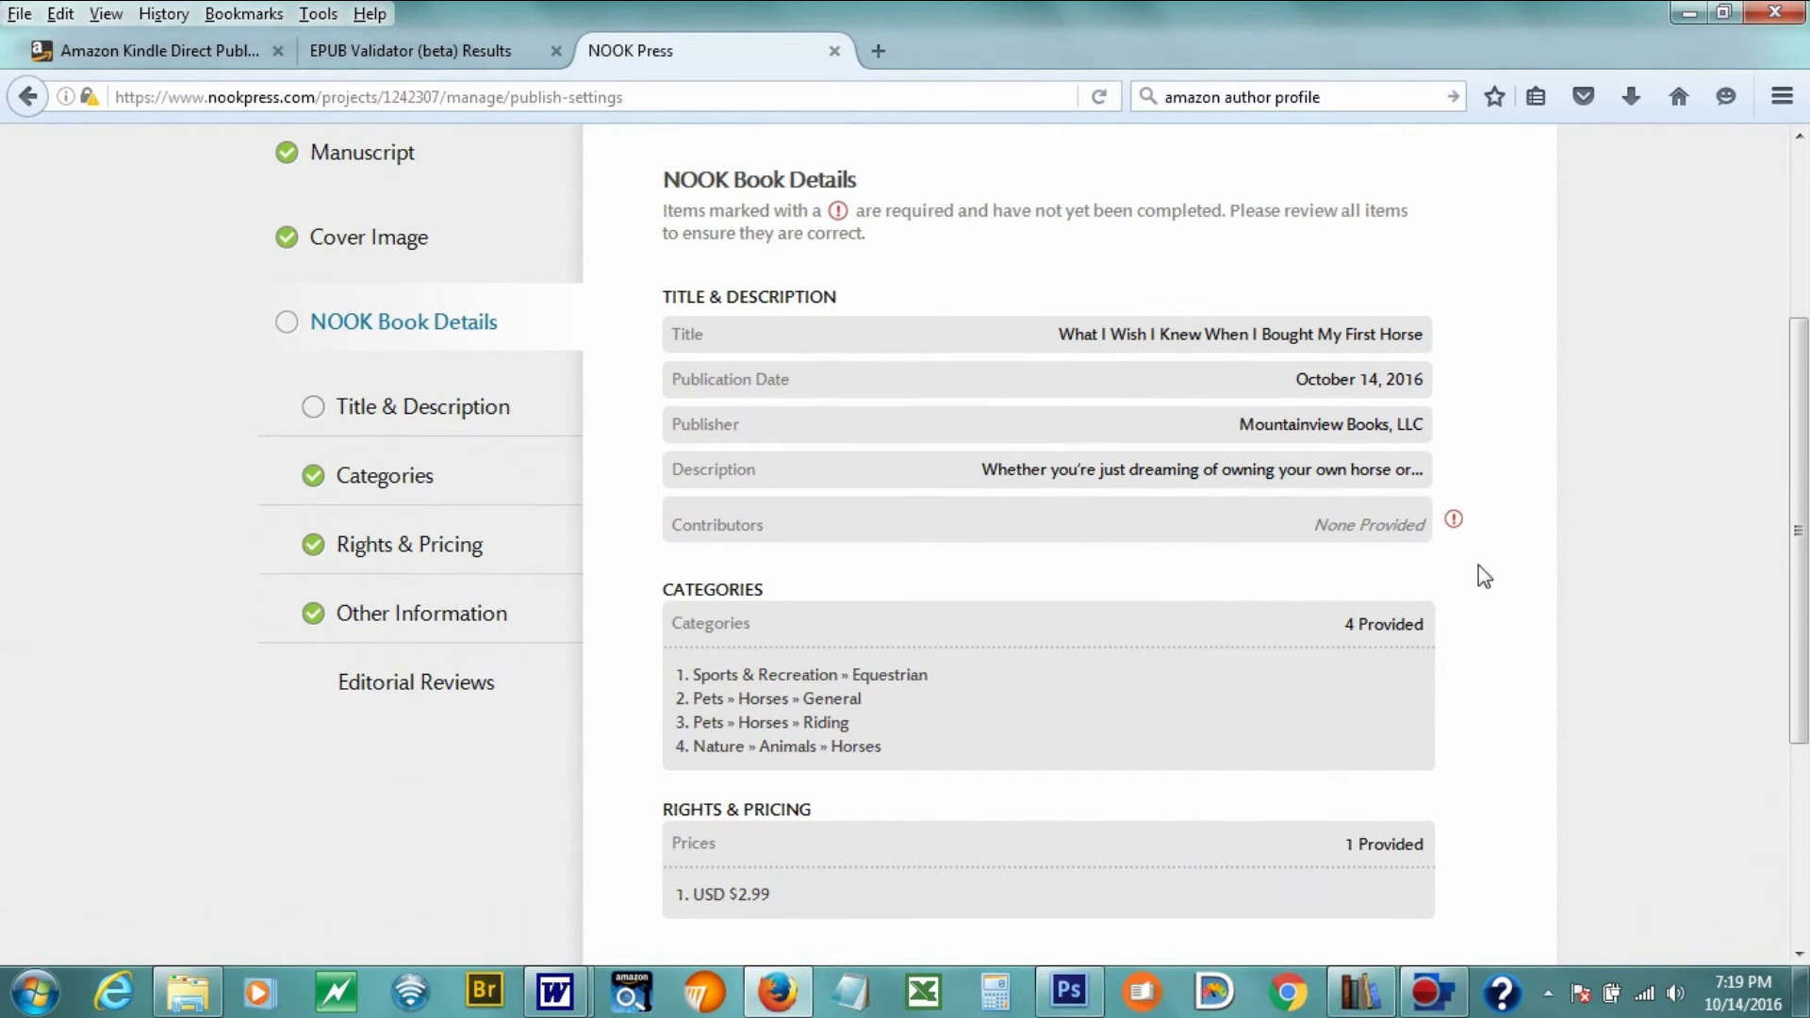
pyautogui.click(1356, 524)
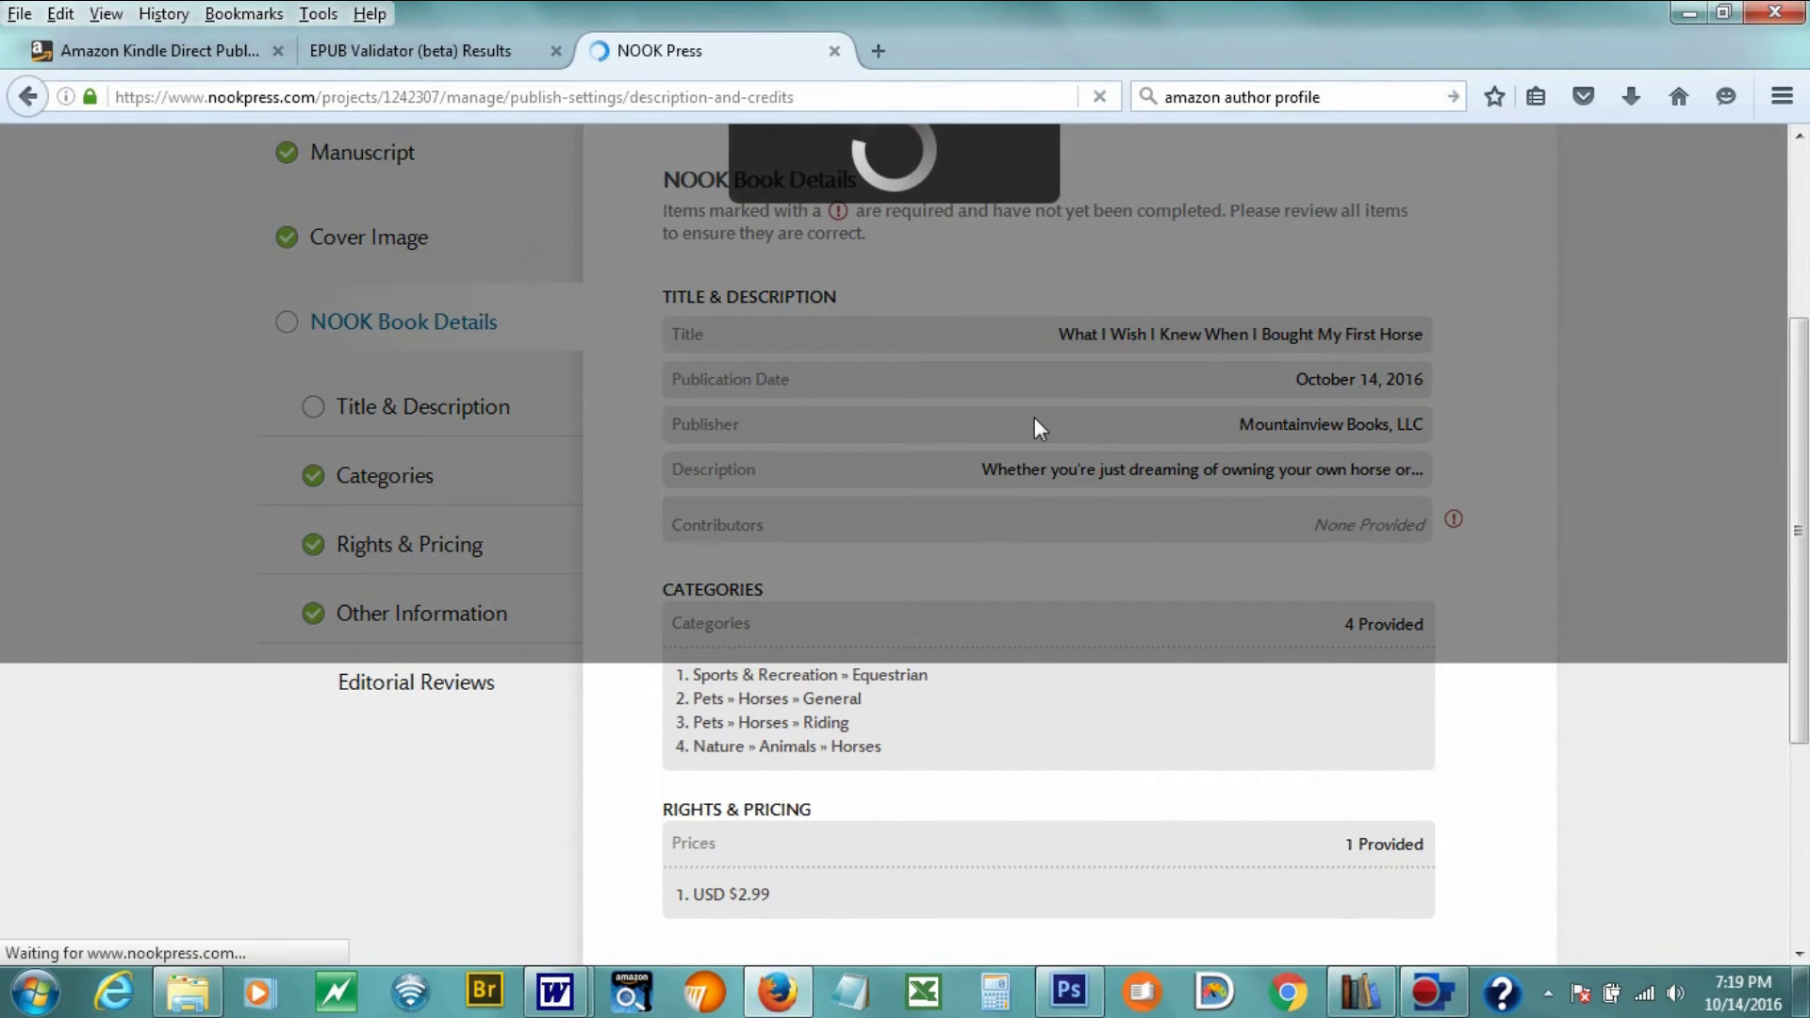
# - Set the contributor's role to Author and save the title and description, continuing to Categories
pyautogui.scroll(-5, 965, 614)
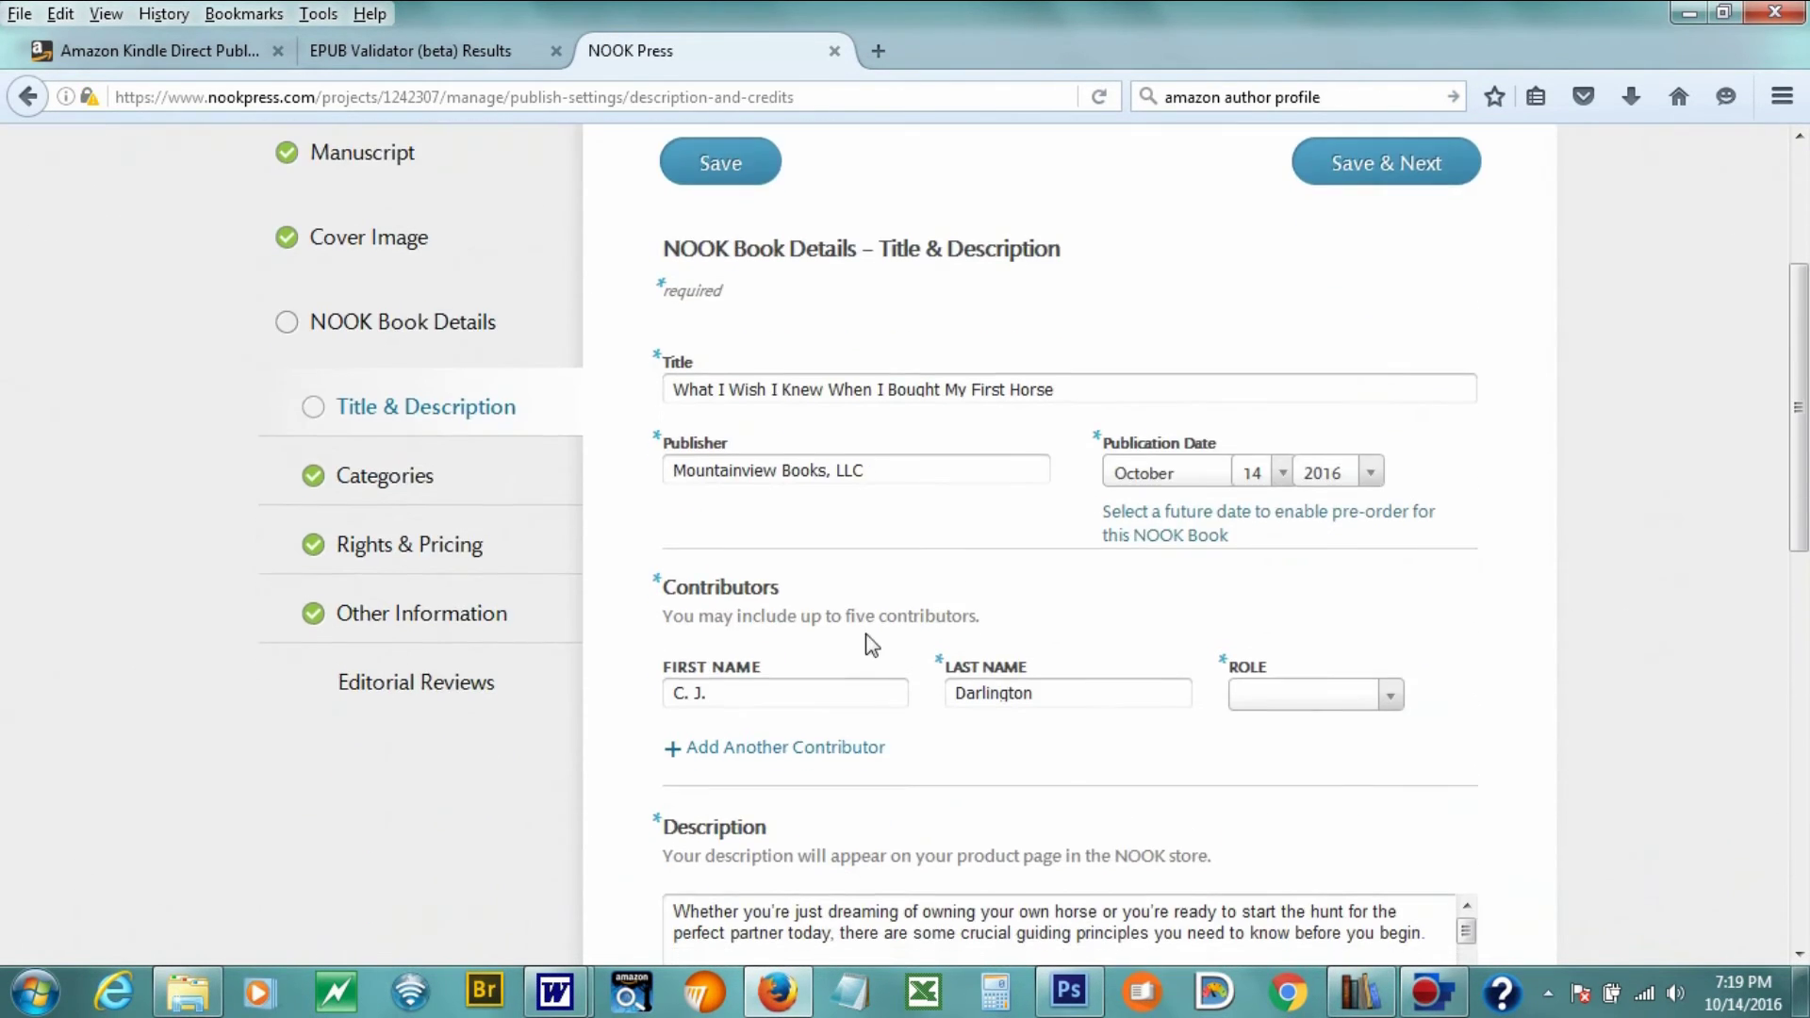
pyautogui.click(1309, 702)
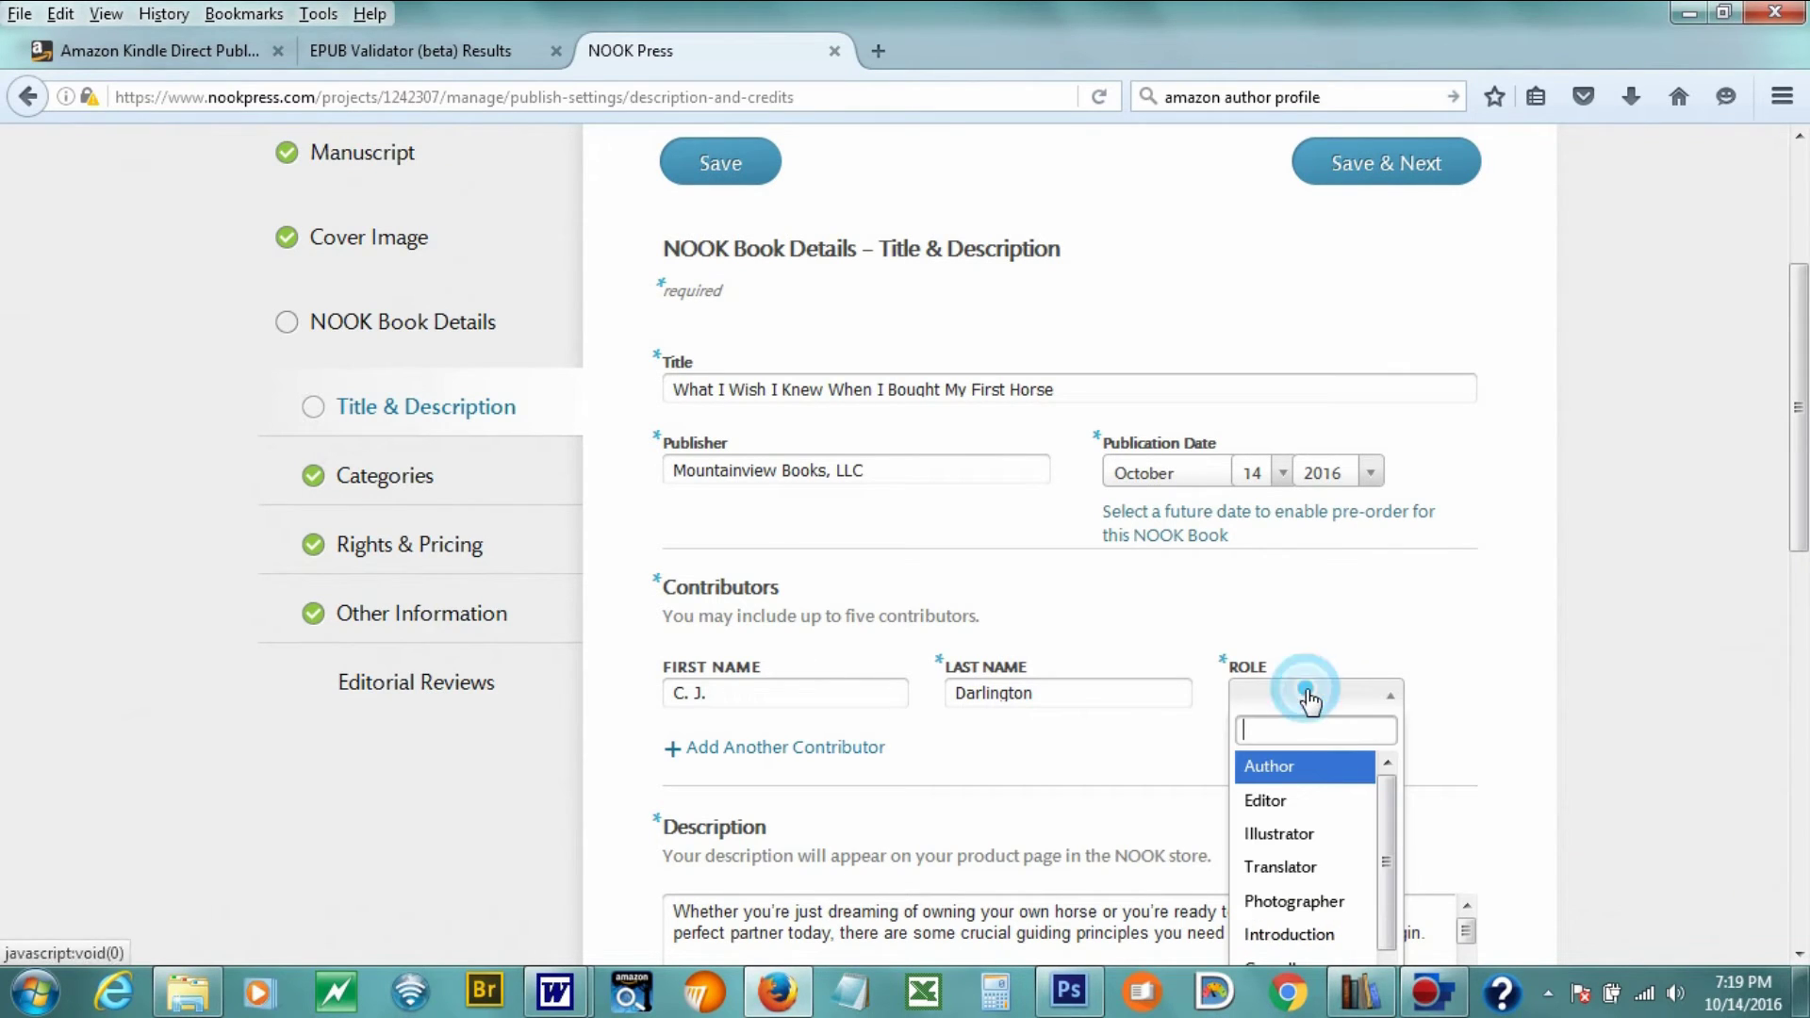
pyautogui.click(1301, 768)
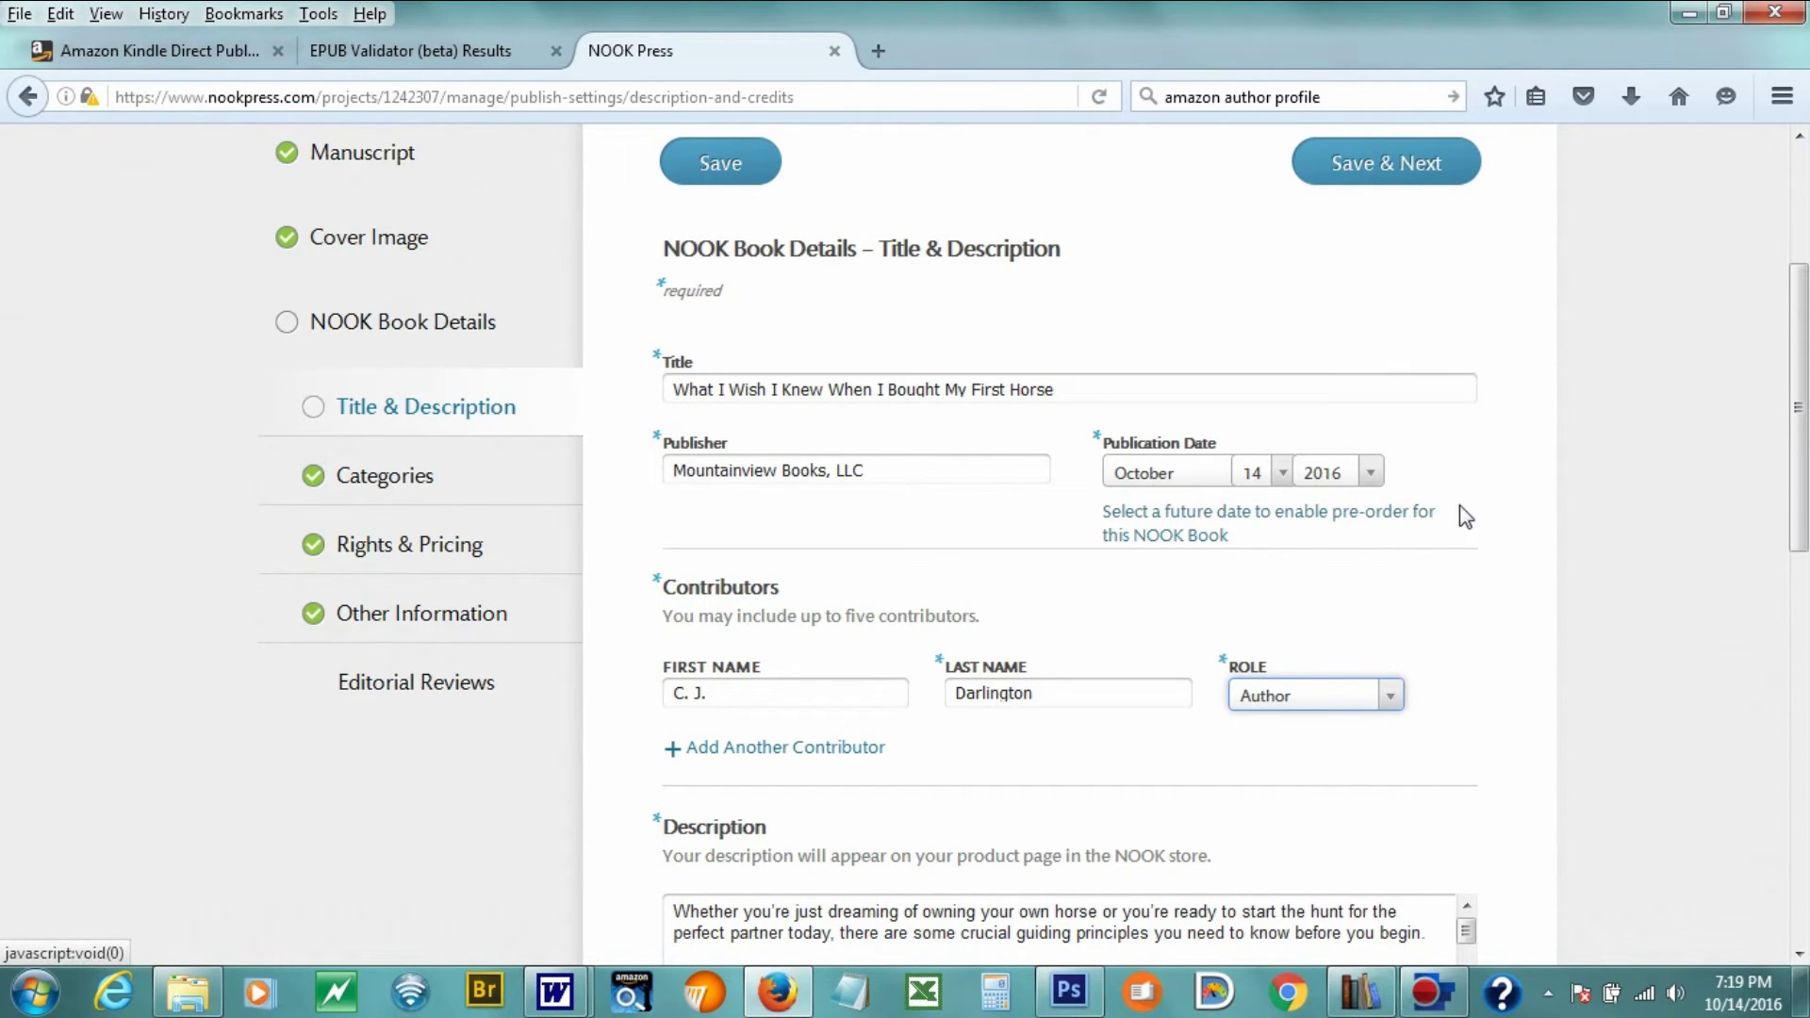
pyautogui.scroll(-5, 1453, 529)
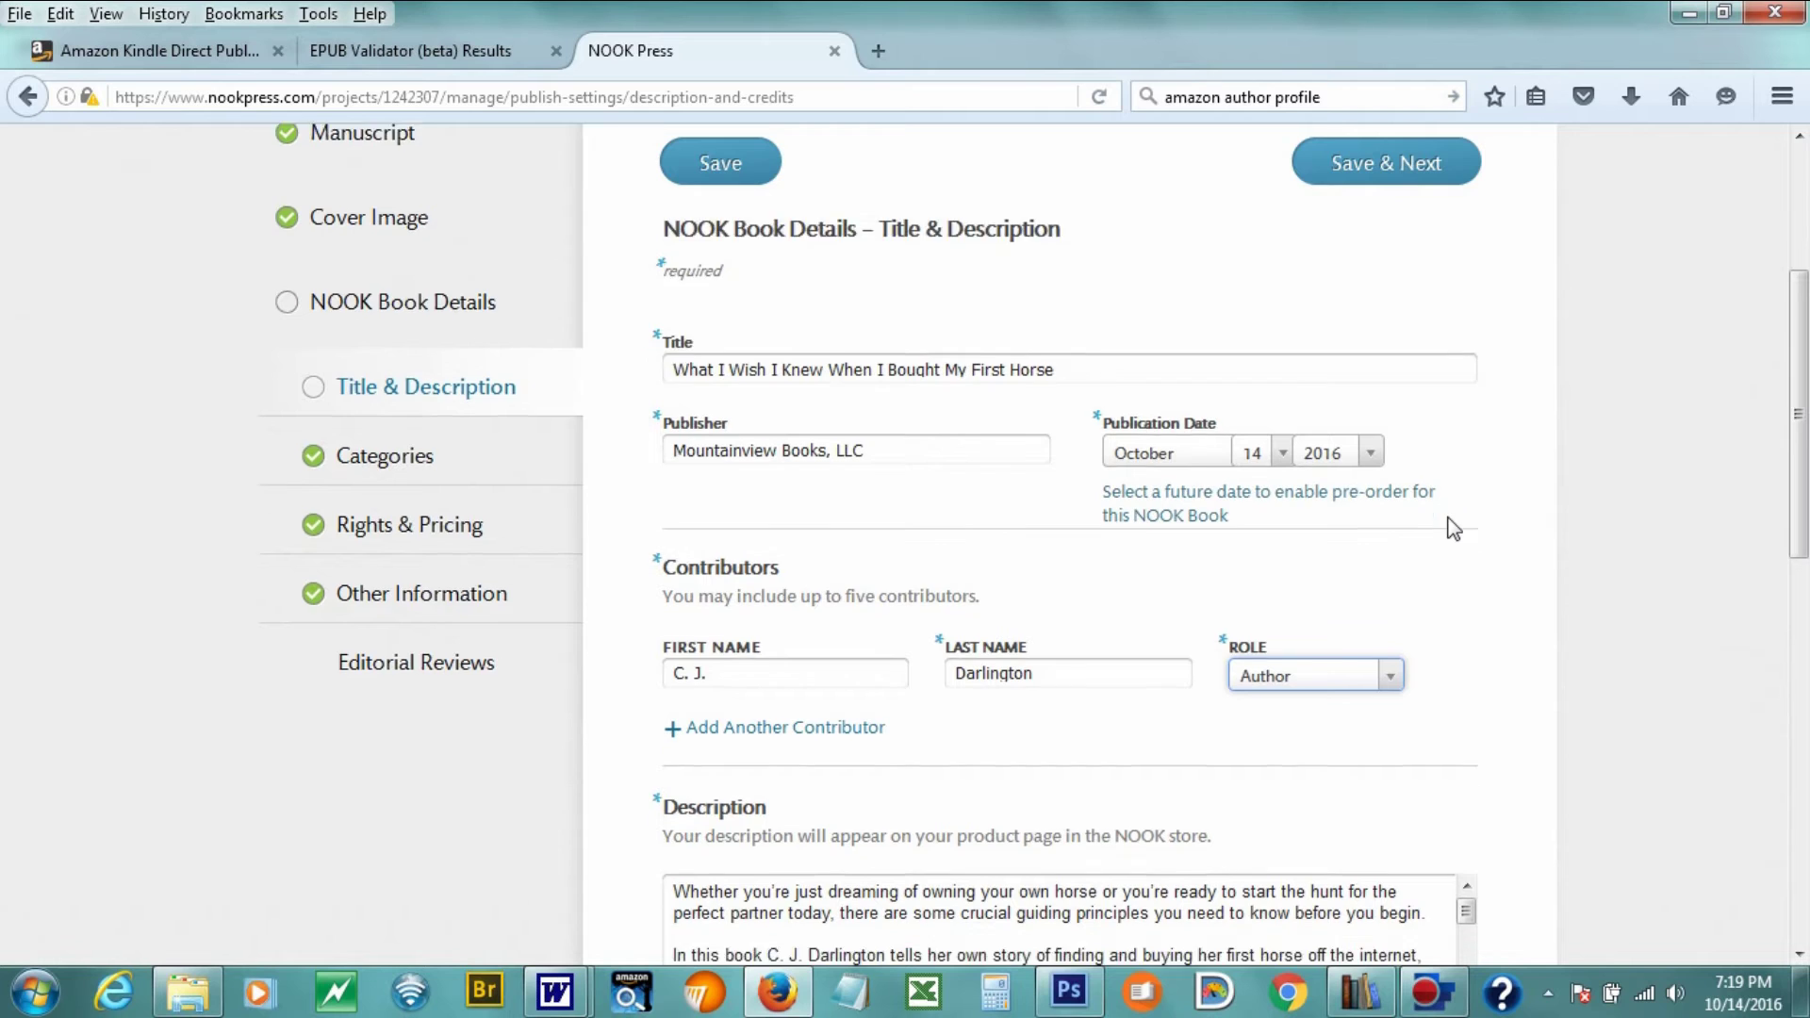
pyautogui.click(1422, 159)
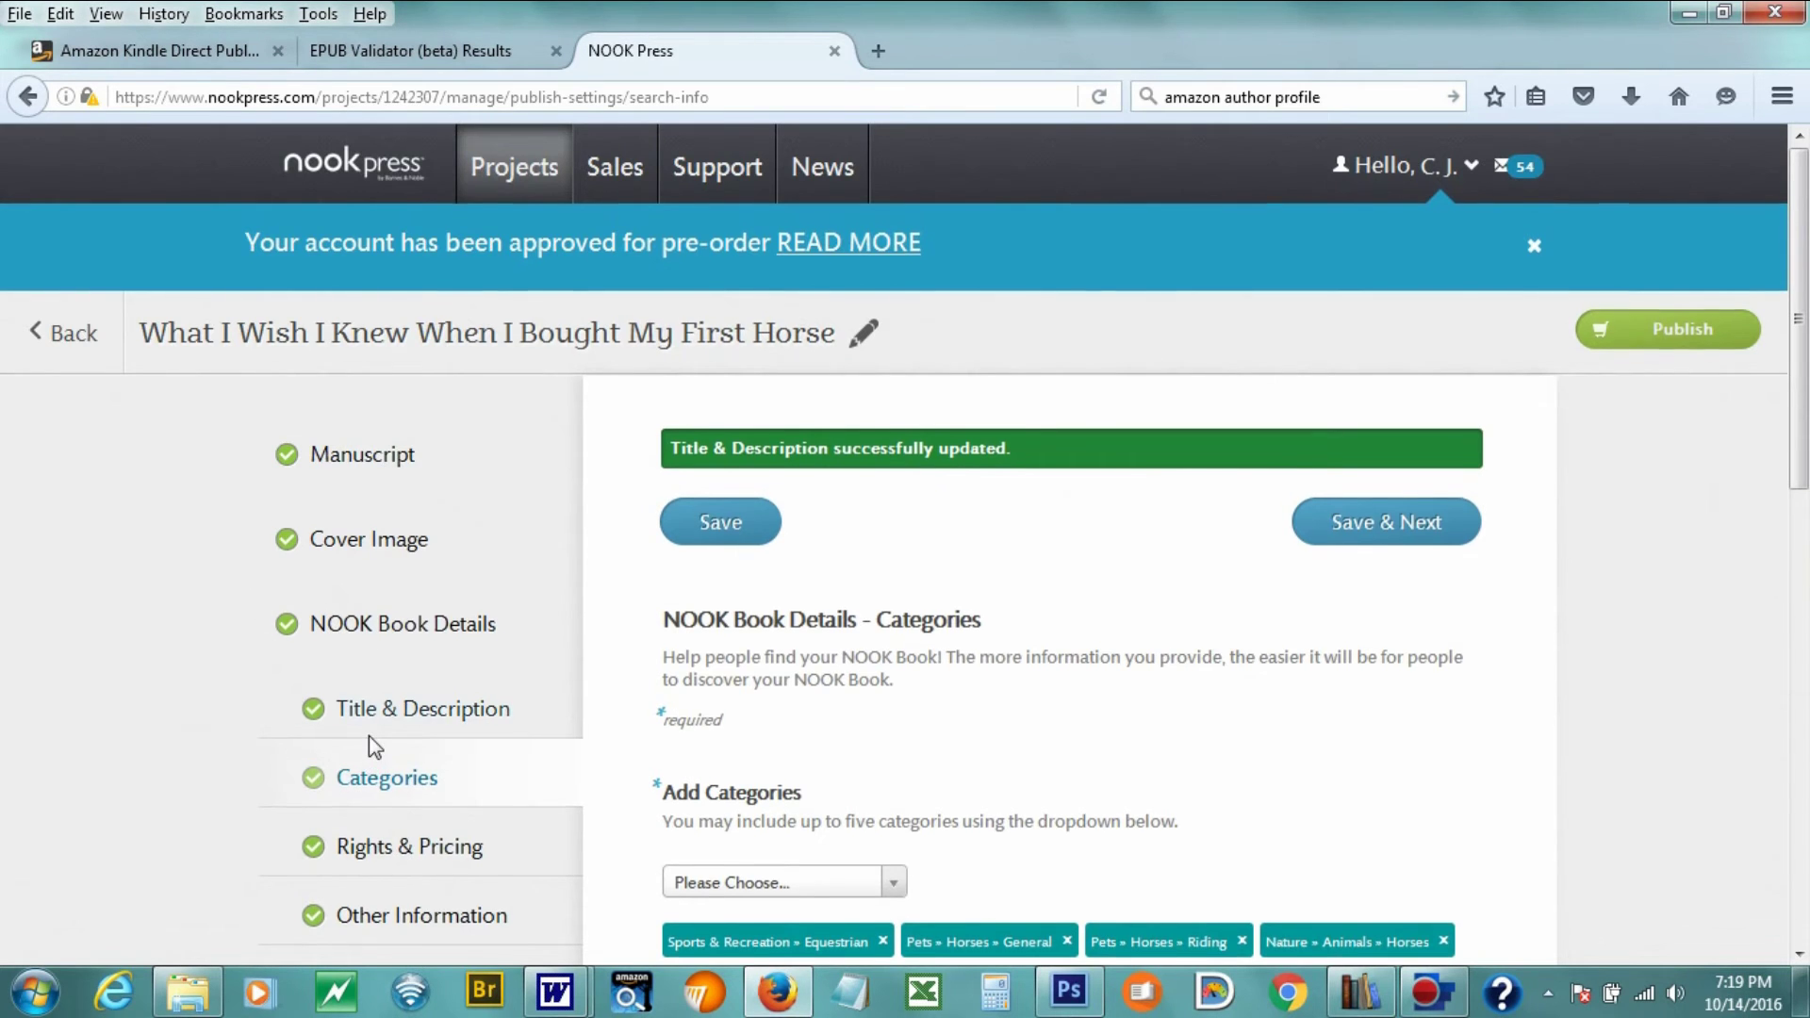
# - Review the section completion status along with the book's categories, search keywords, audience and language
pyautogui.scroll(-2, 370, 735)
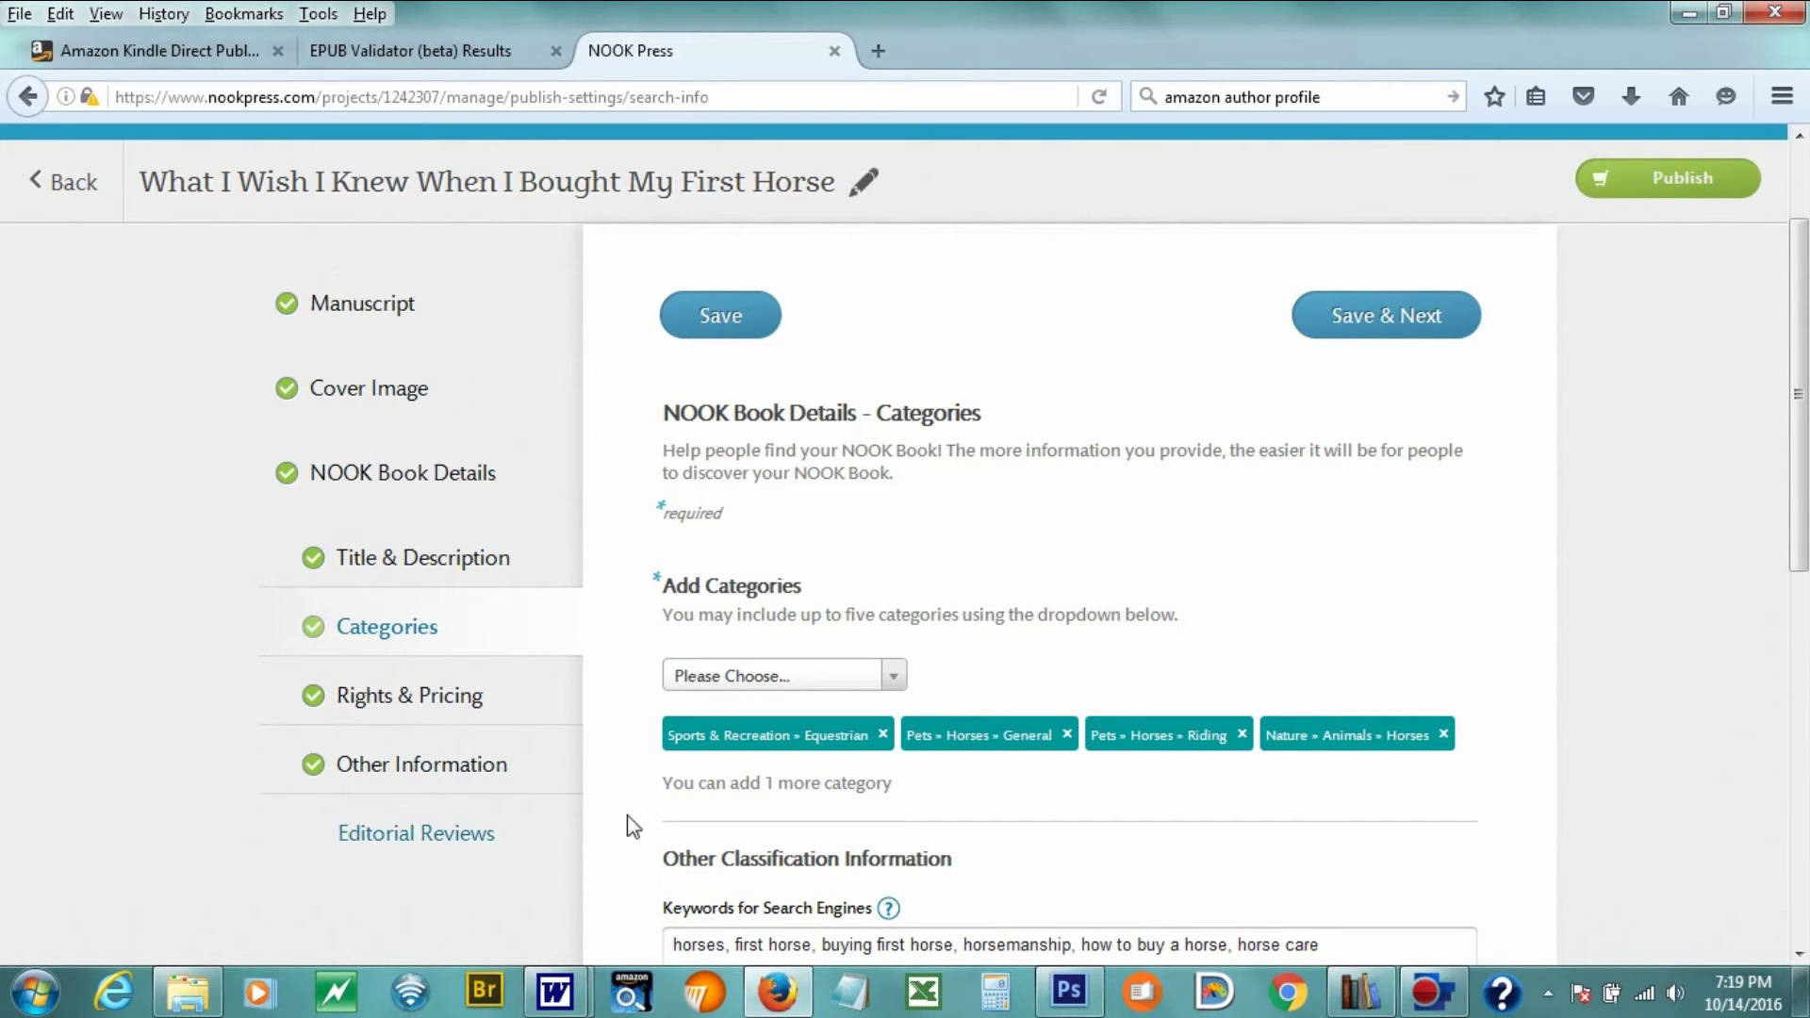
pyautogui.scroll(-2, 1045, 539)
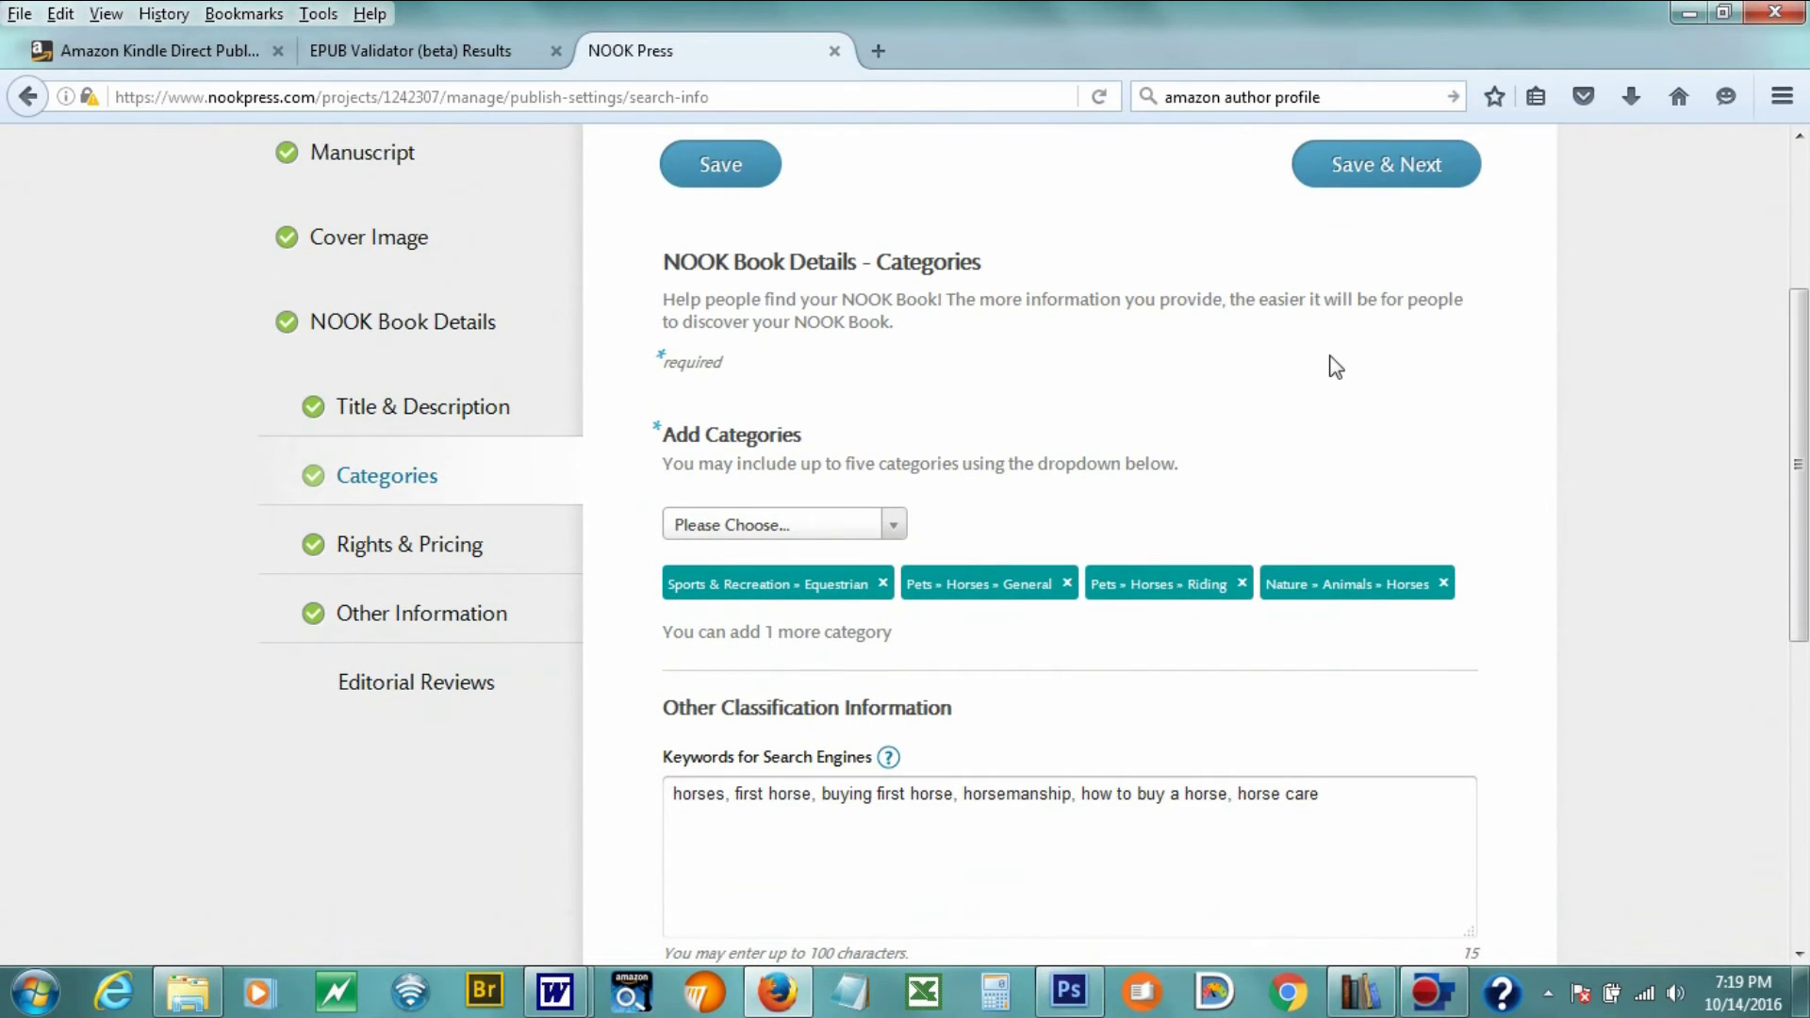
pyautogui.scroll(-4, 1332, 364)
pyautogui.scroll(2, 1333, 368)
pyautogui.scroll(5, 1350, 403)
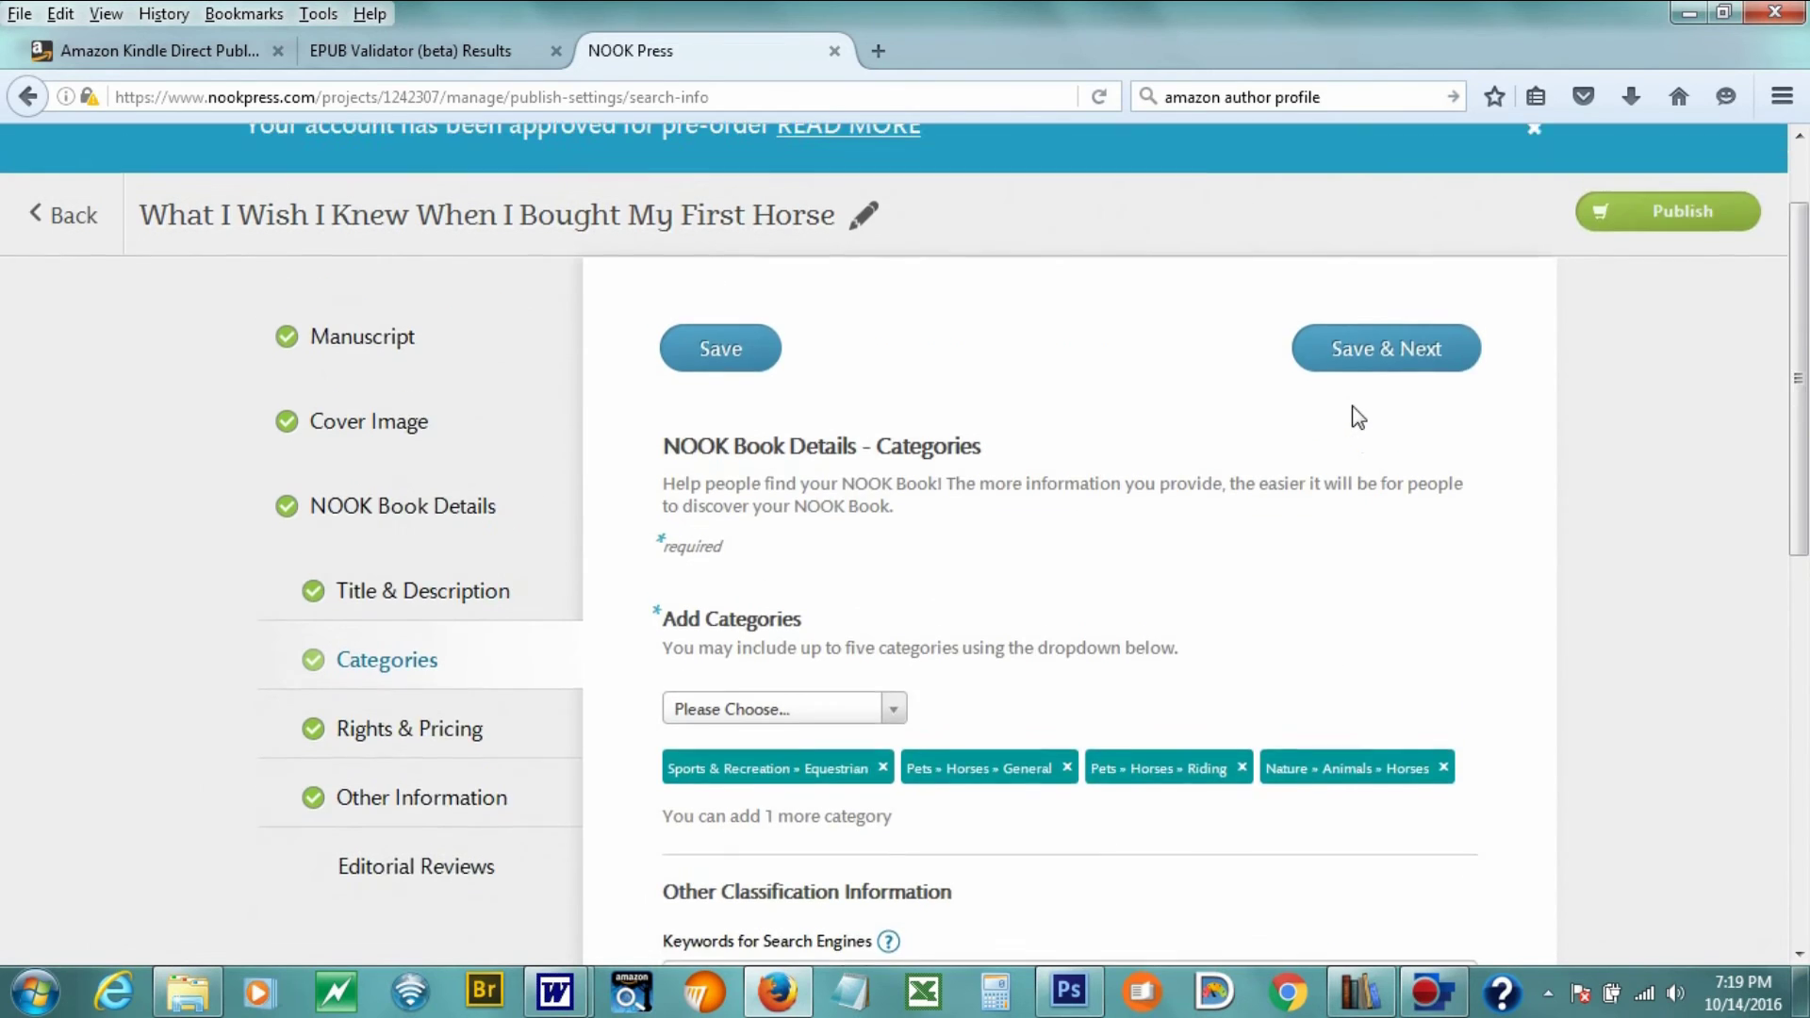
pyautogui.scroll(-2, 1320, 675)
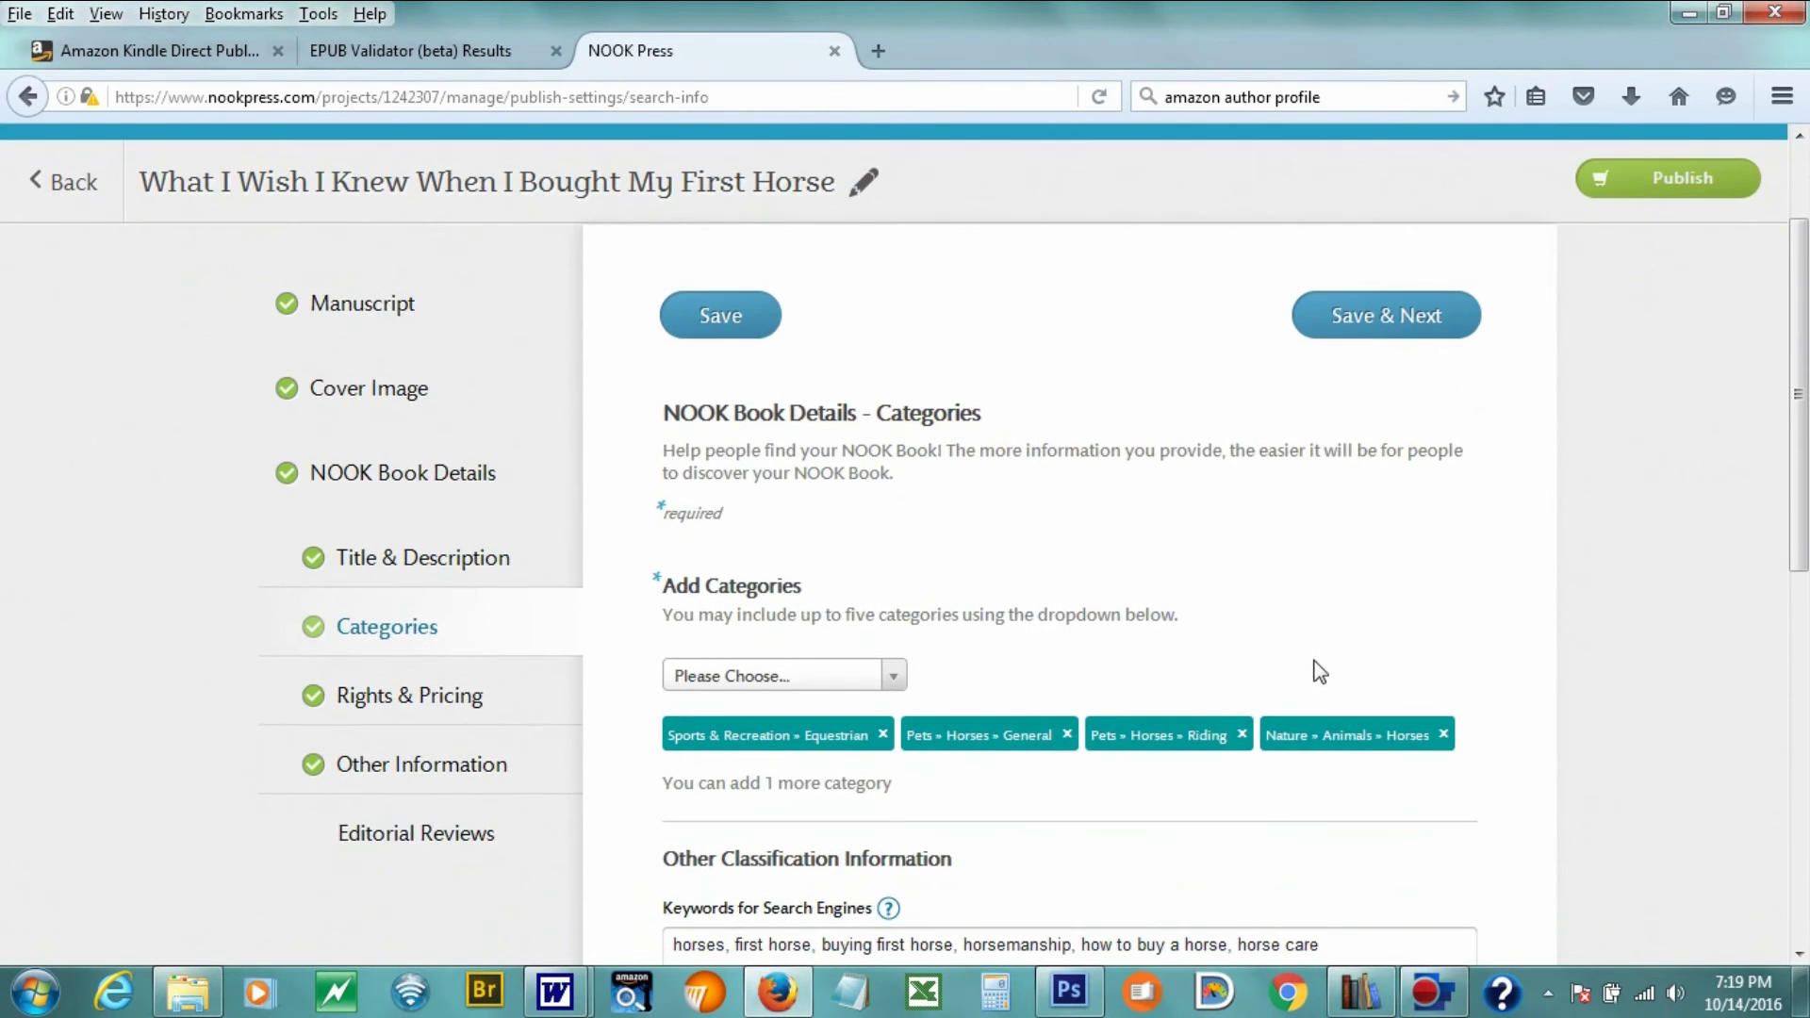
pyautogui.scroll(-4, 1483, 675)
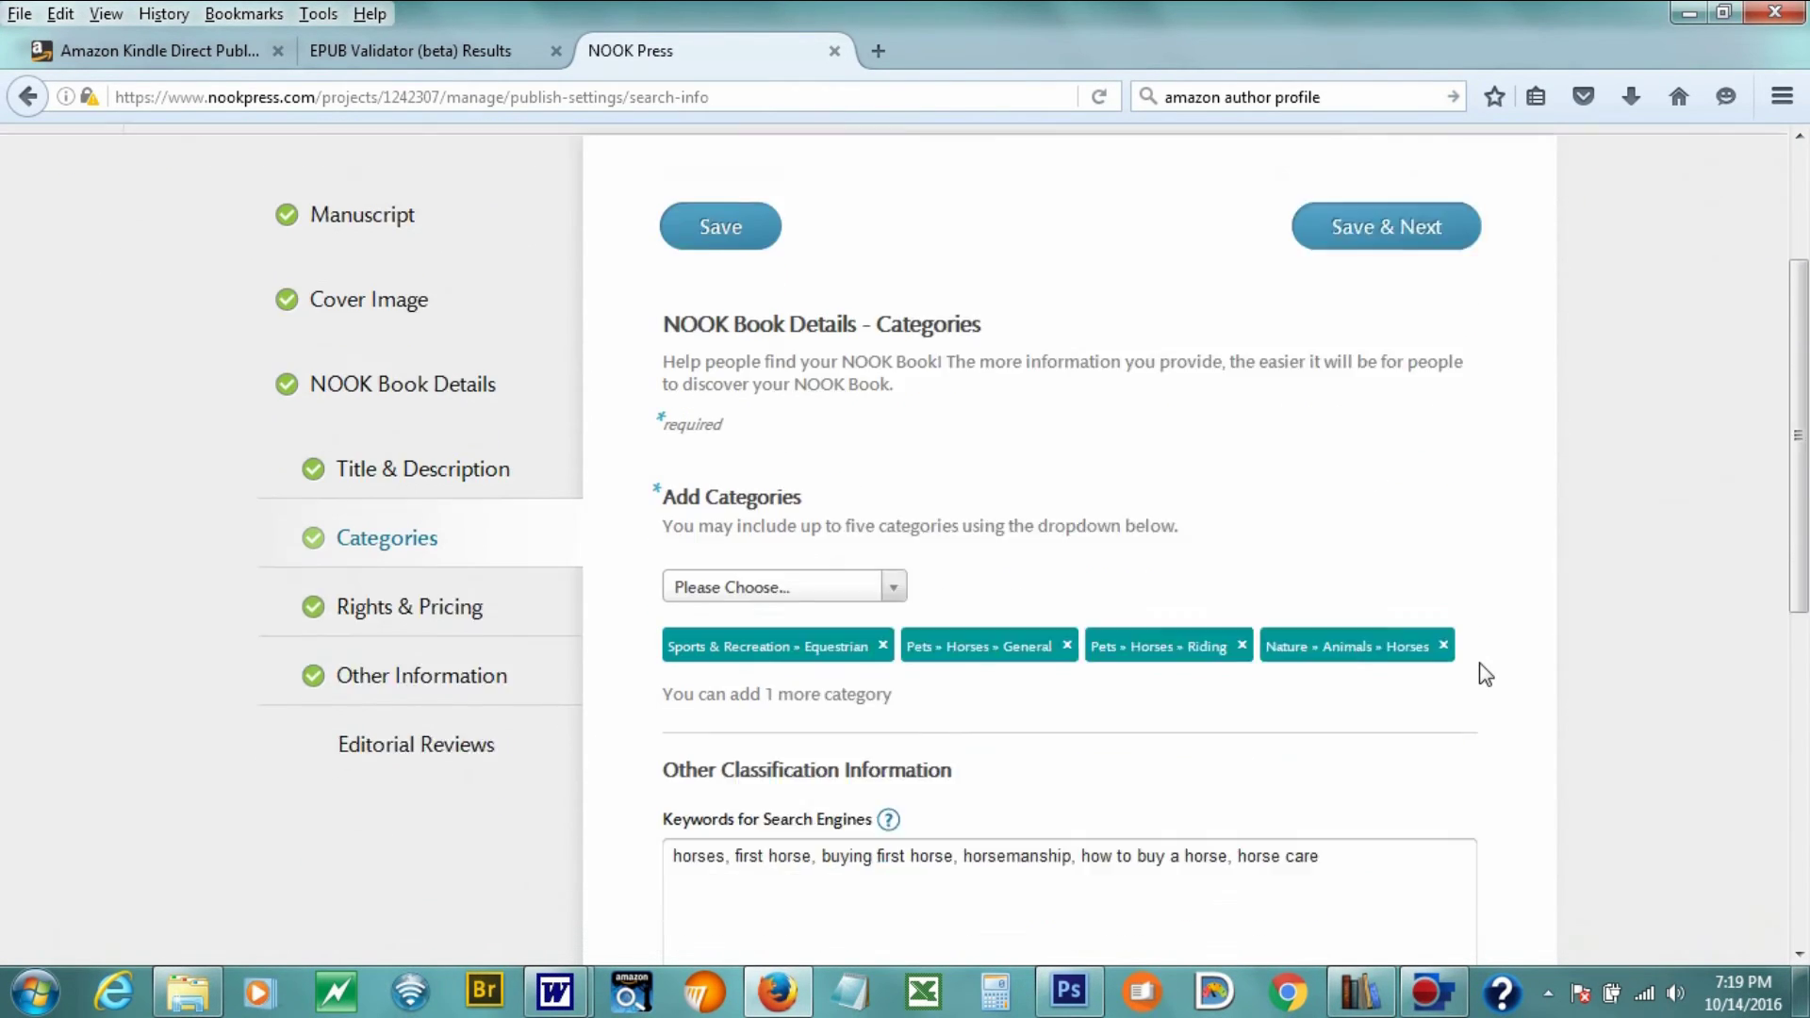
pyautogui.scroll(-2, 1485, 675)
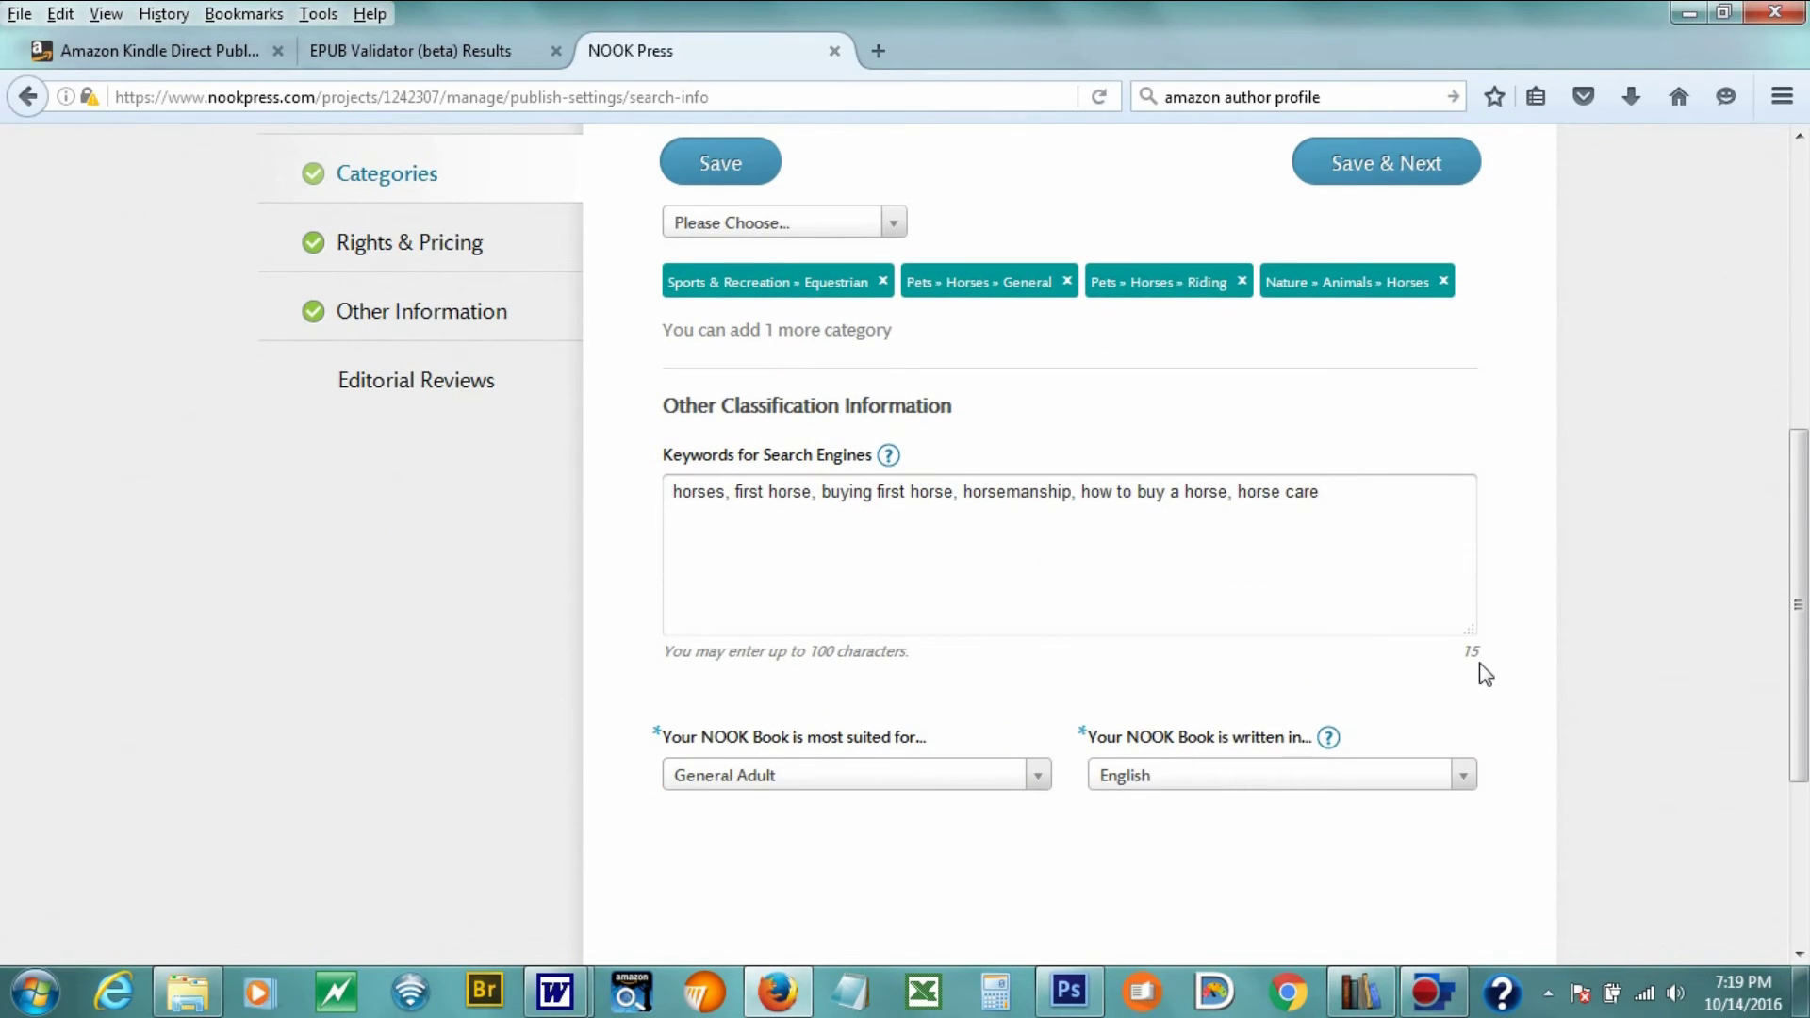
pyautogui.scroll(8, 1485, 673)
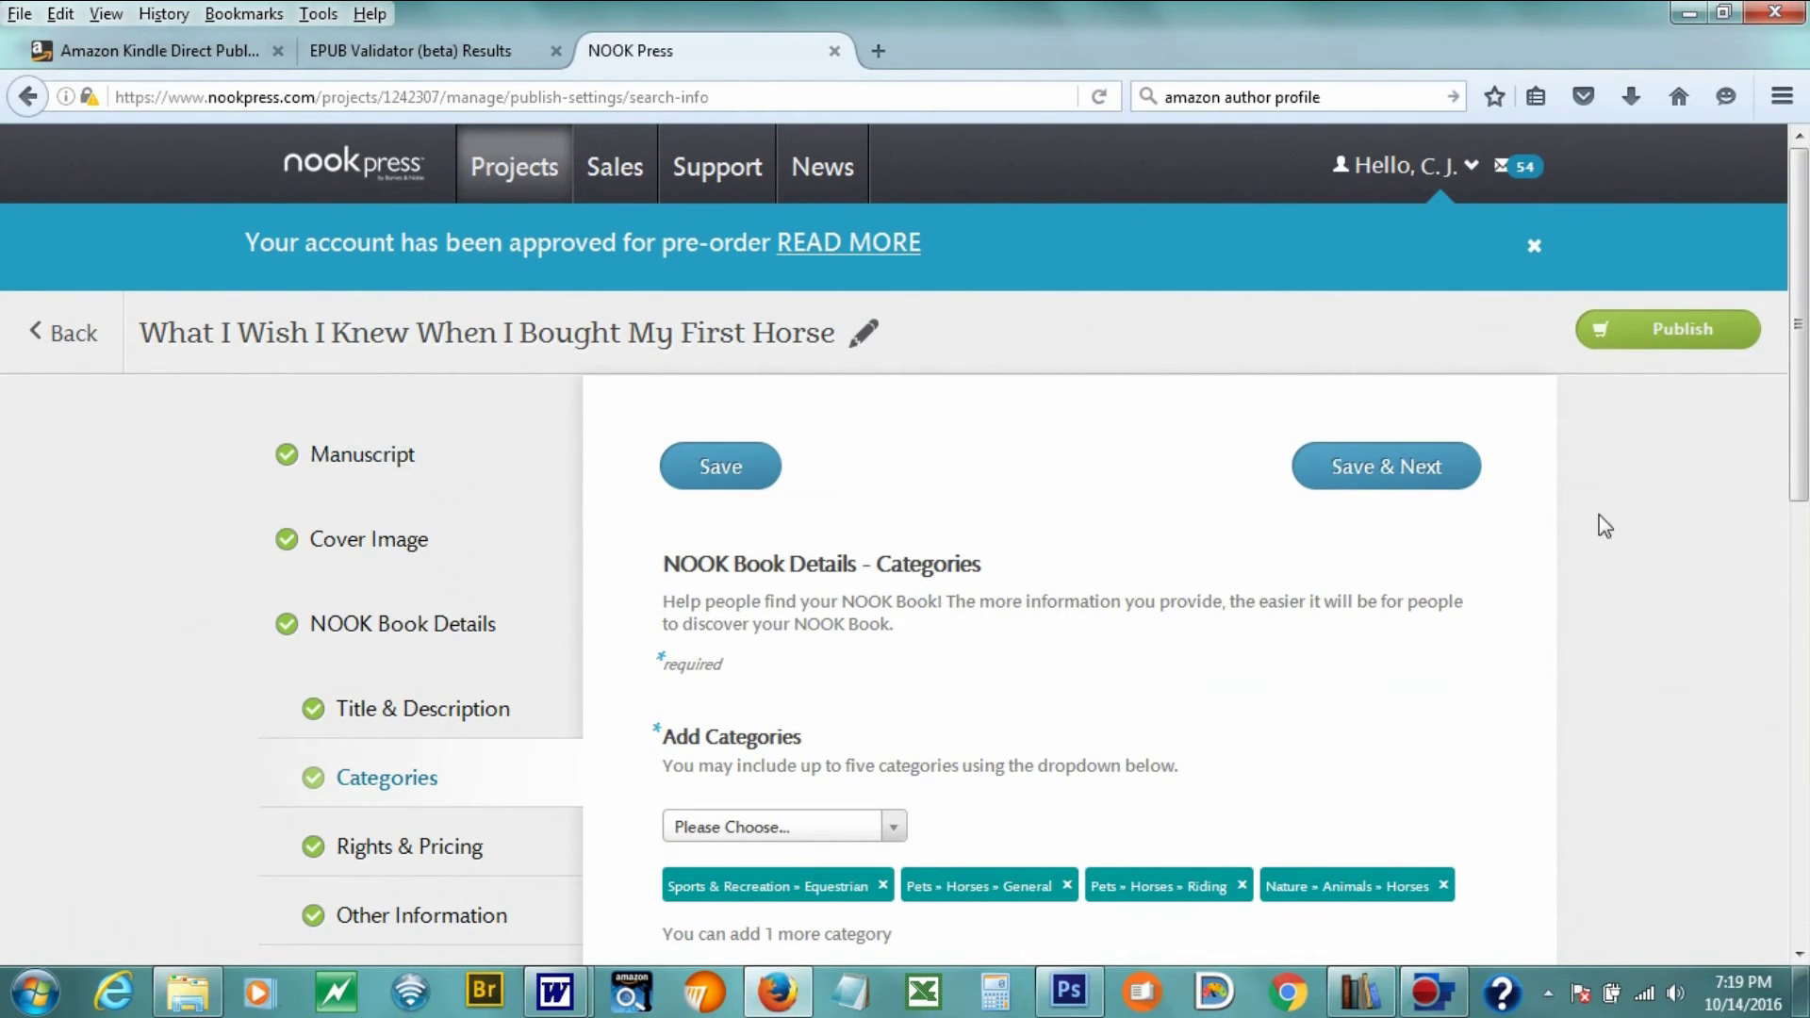
# - Publish the NOOK book, confirming the legal rights to its content, cover image and product data, and review the processing page
pyautogui.click(1679, 339)
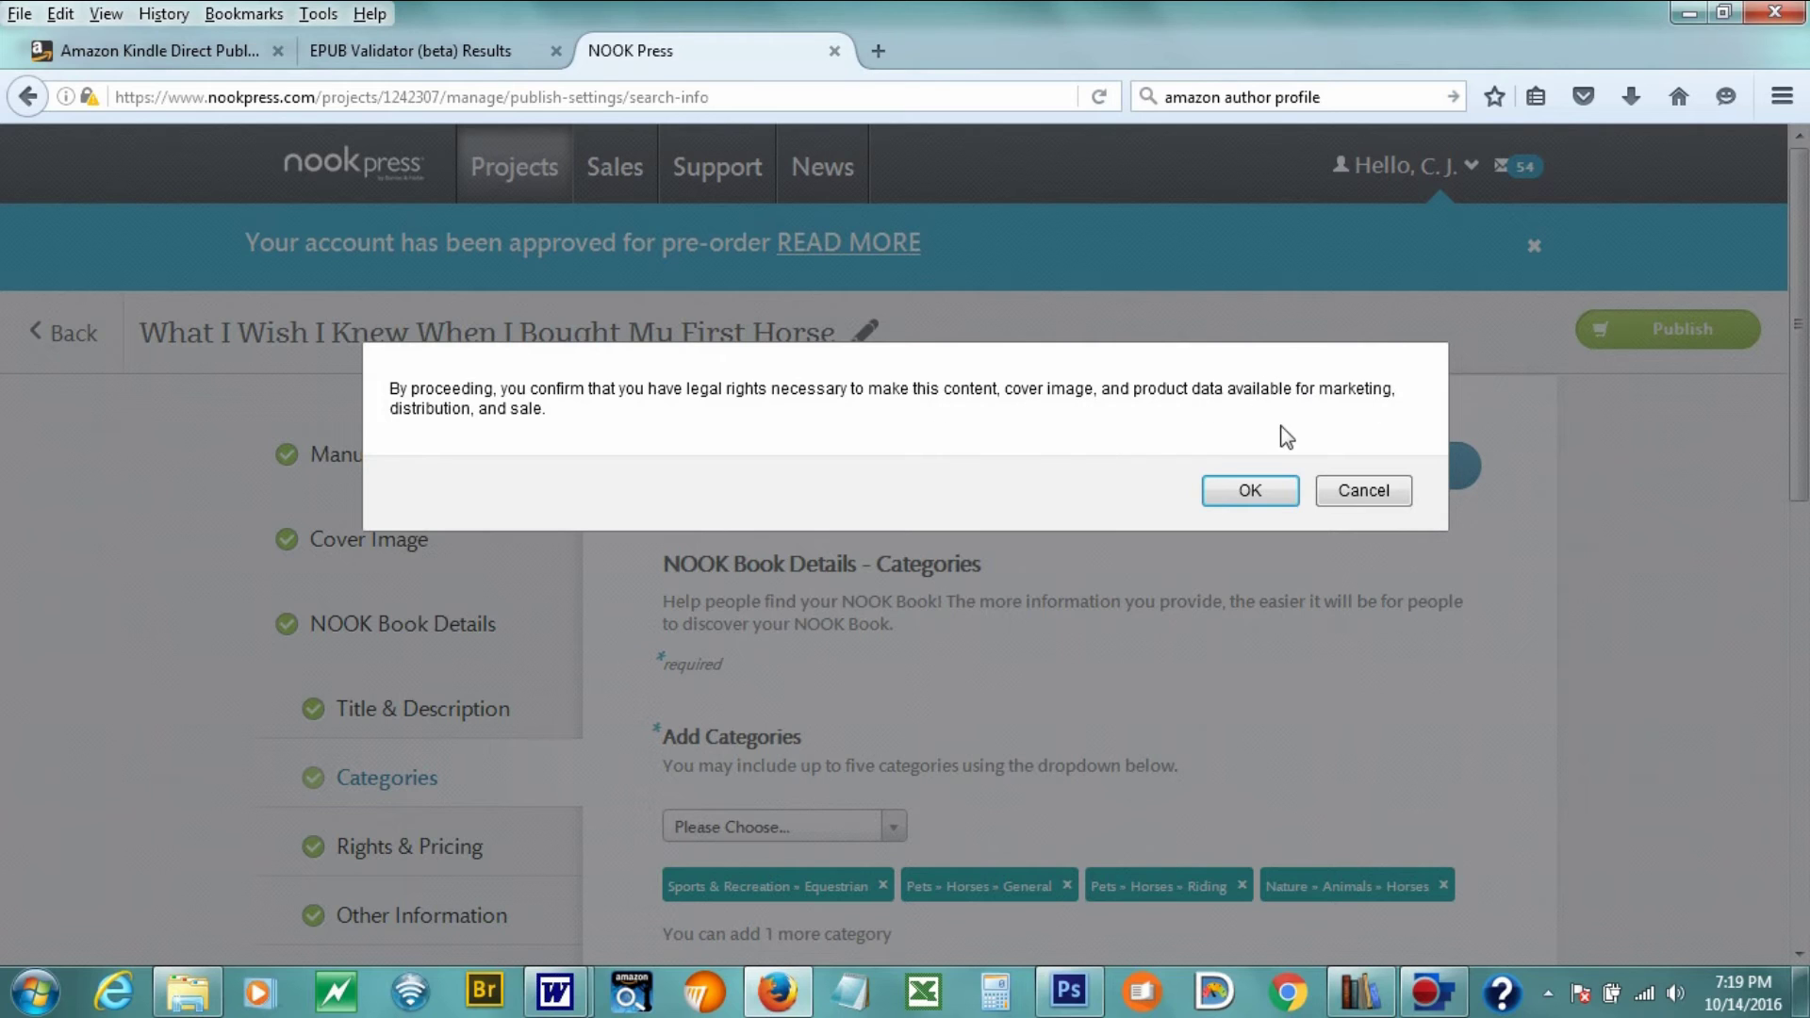
pyautogui.click(1251, 490)
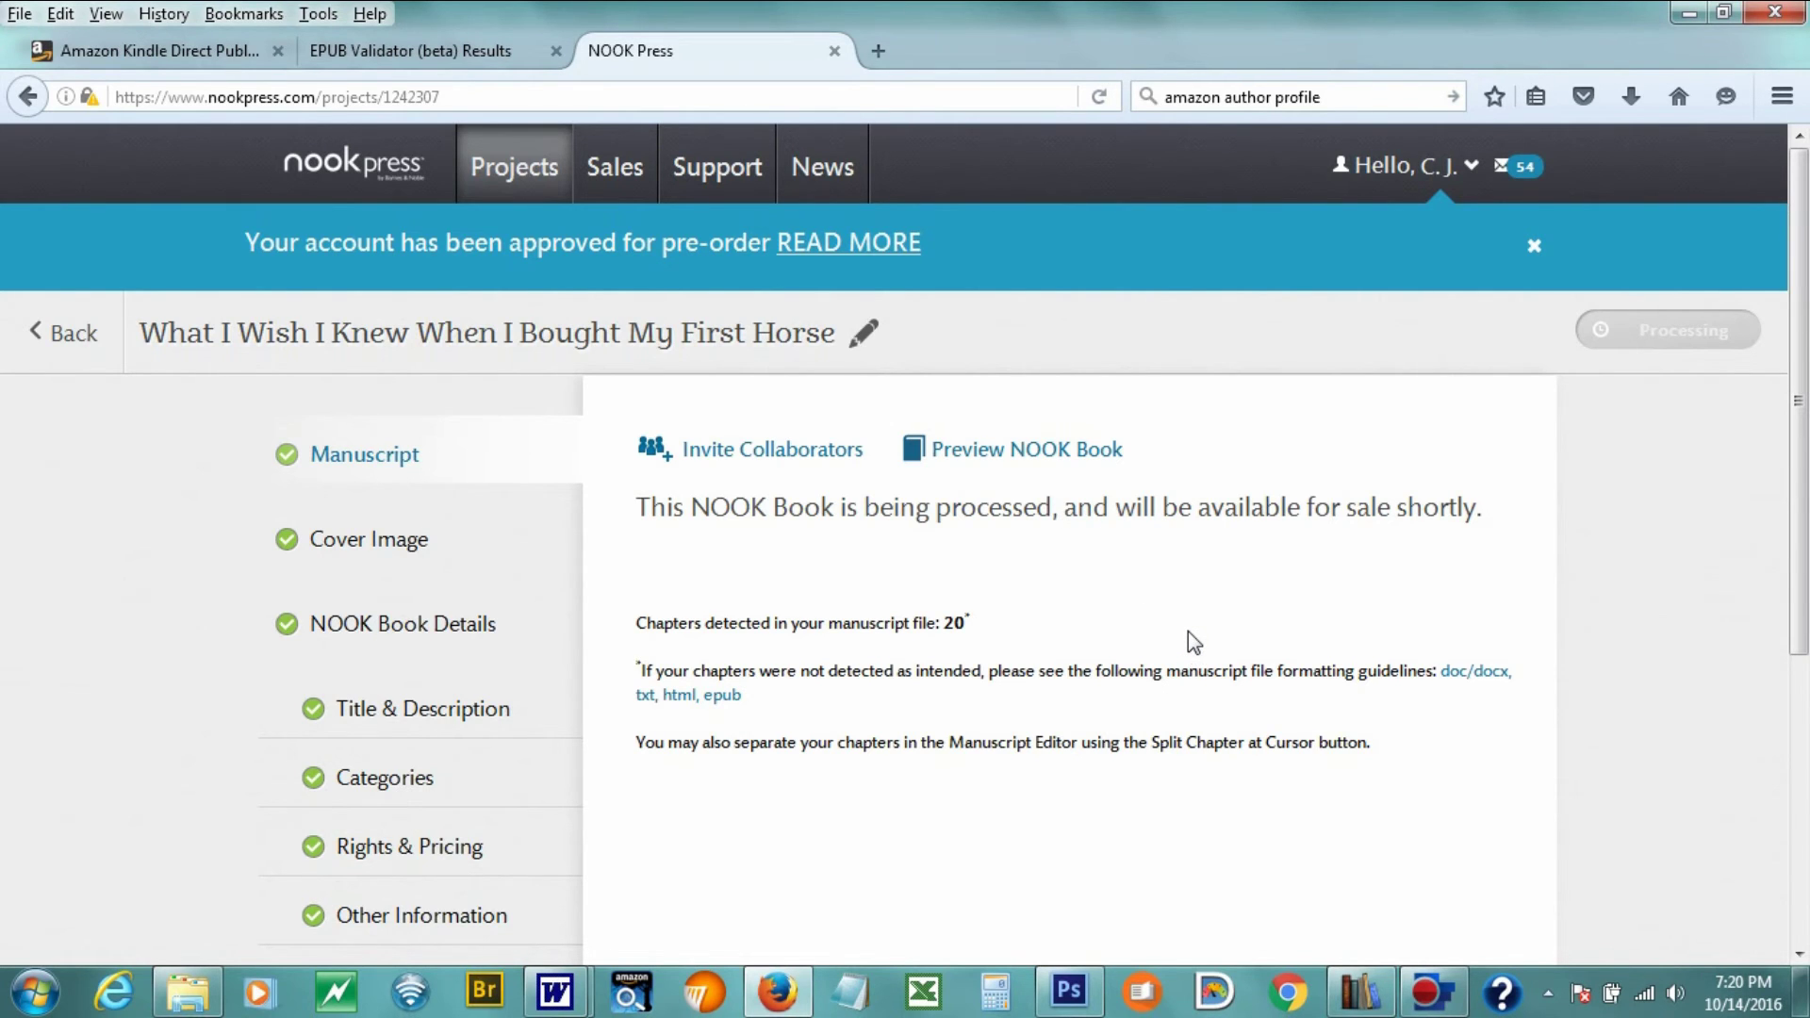
pyautogui.scroll(-3, 1188, 631)
pyautogui.scroll(3, 903, 447)
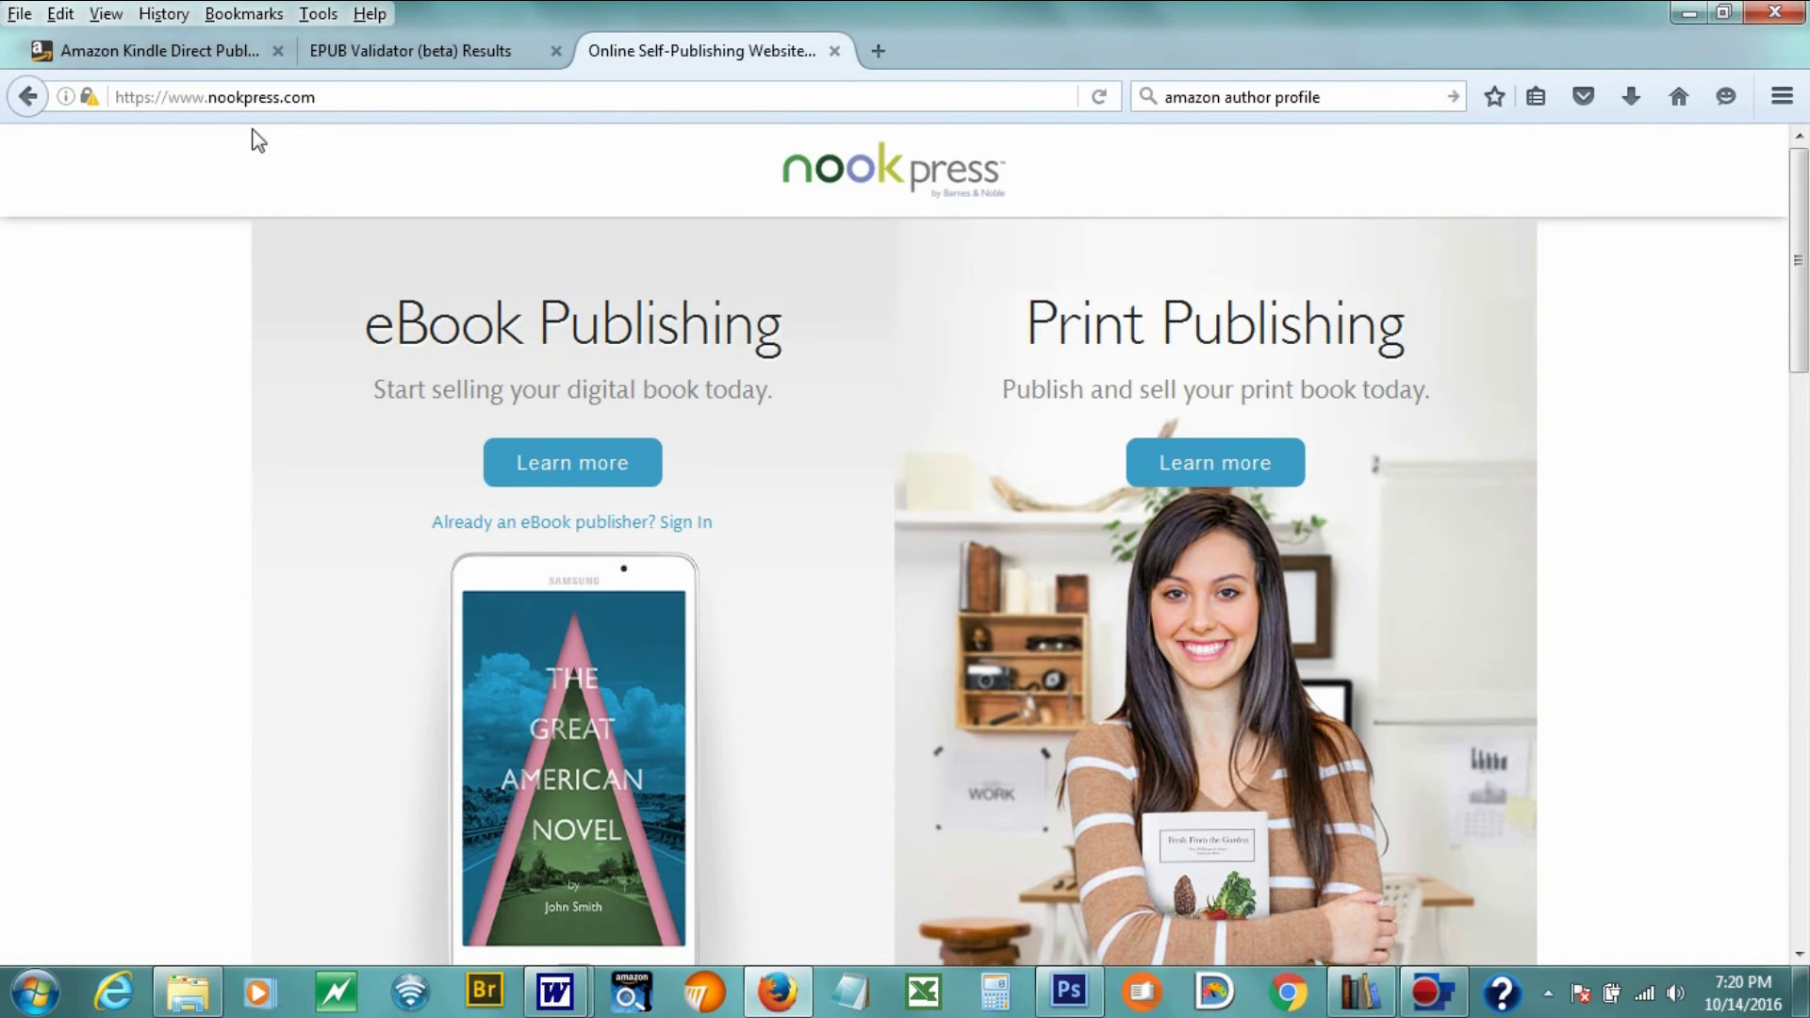
# - Go from the NOOK Press home page to the account's project list at nookpress.com/projects
pyautogui.click(367, 97)
pyautogui.write('noo')
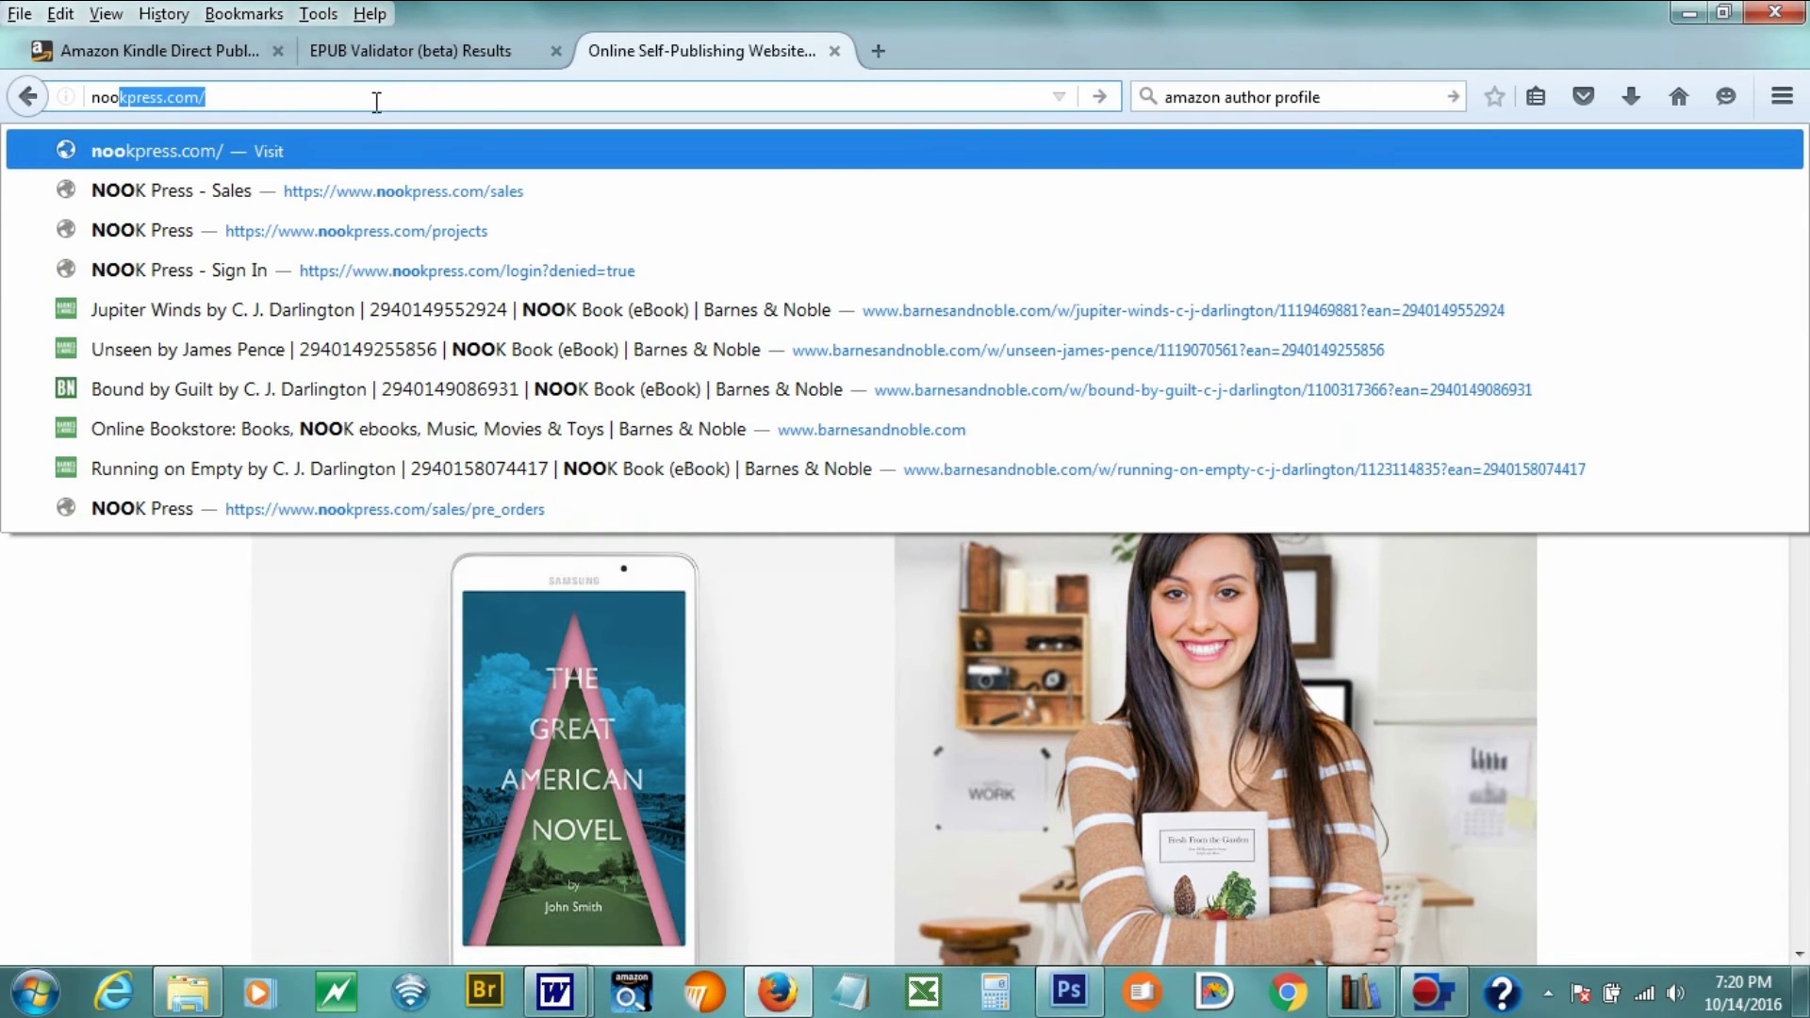
pyautogui.click(406, 233)
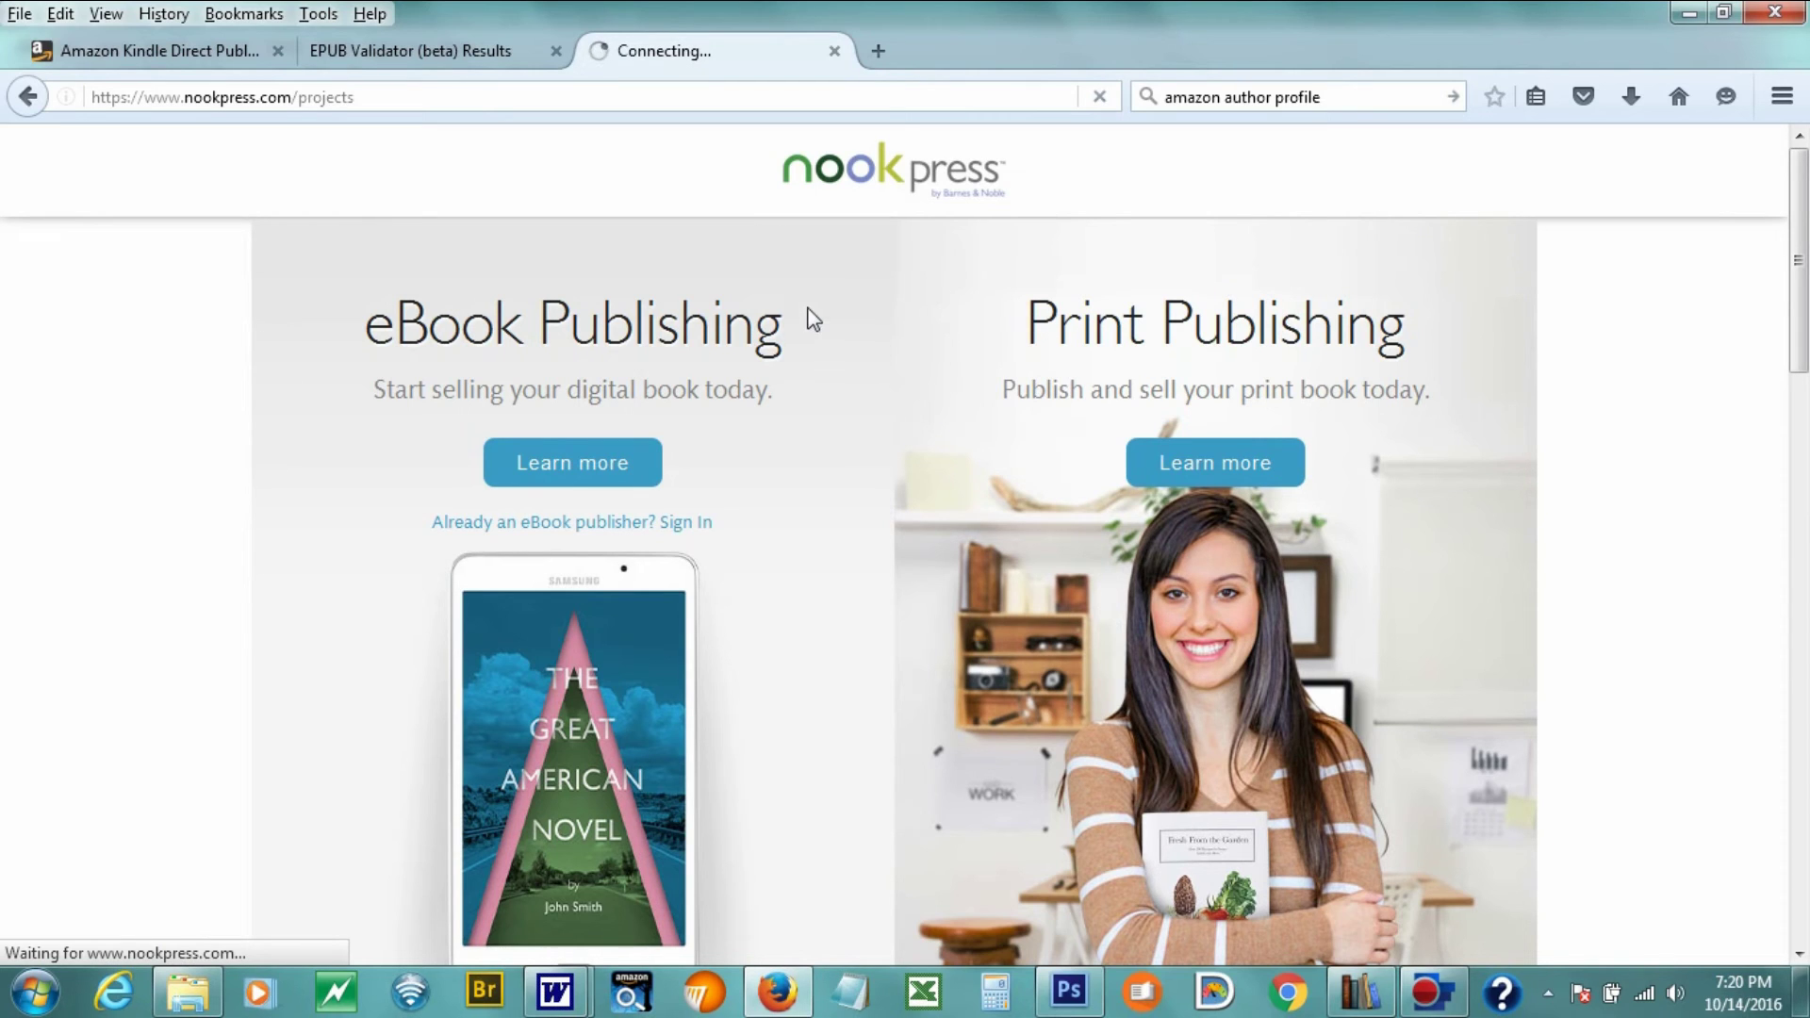
pyautogui.click(533, 97)
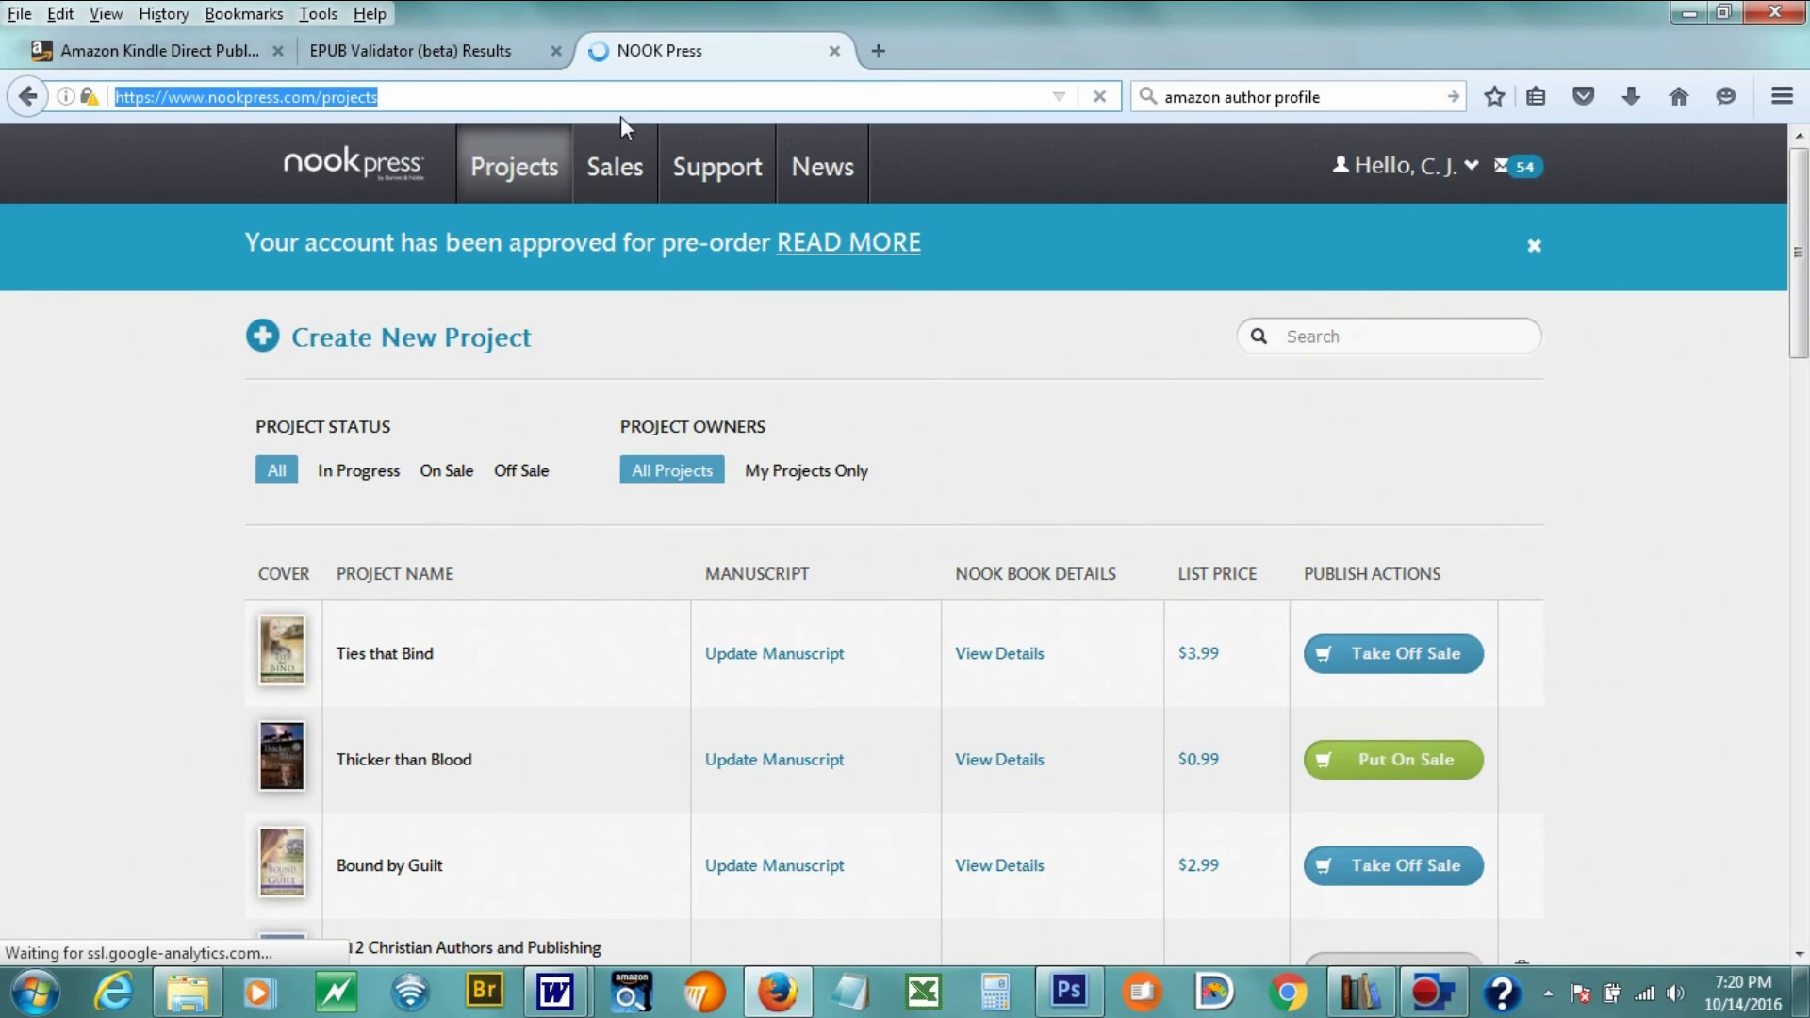
pyautogui.click(980, 415)
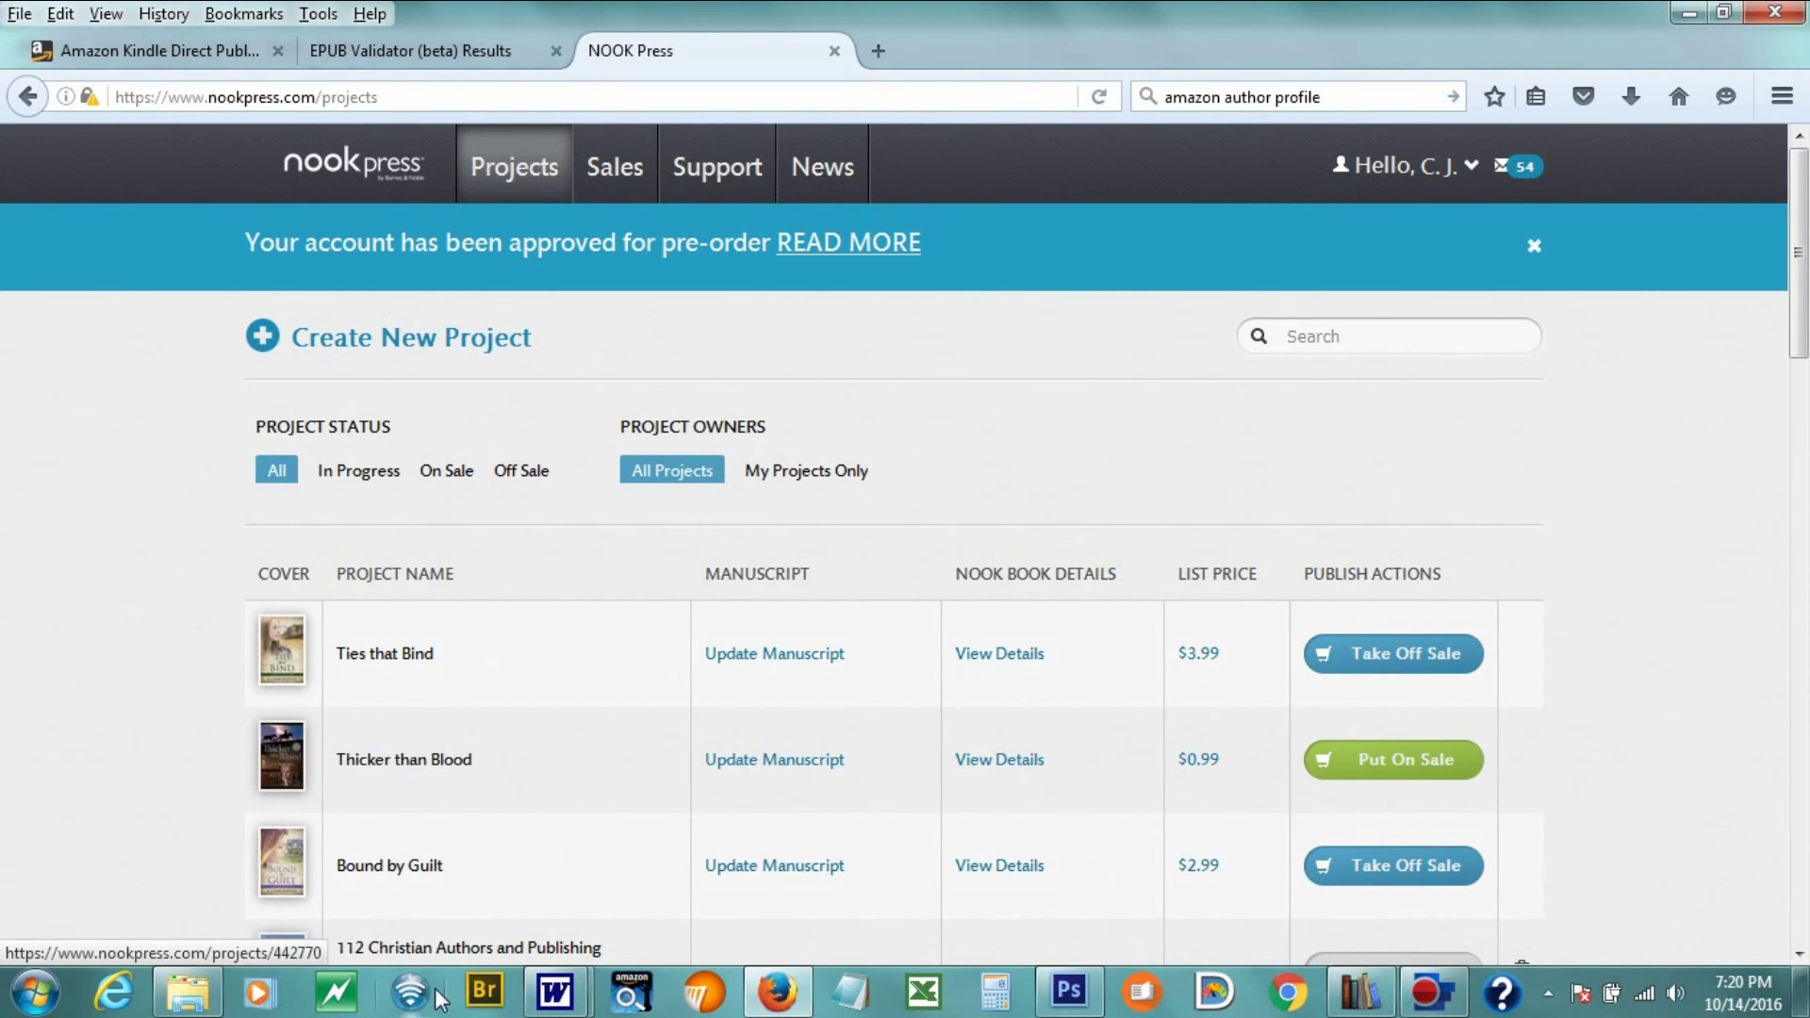
# - Check the publishing status of What I Wish I Knew When I Bought My First Horse in the project list and return to the list's beginning
pyautogui.scroll(-15, 1485, 797)
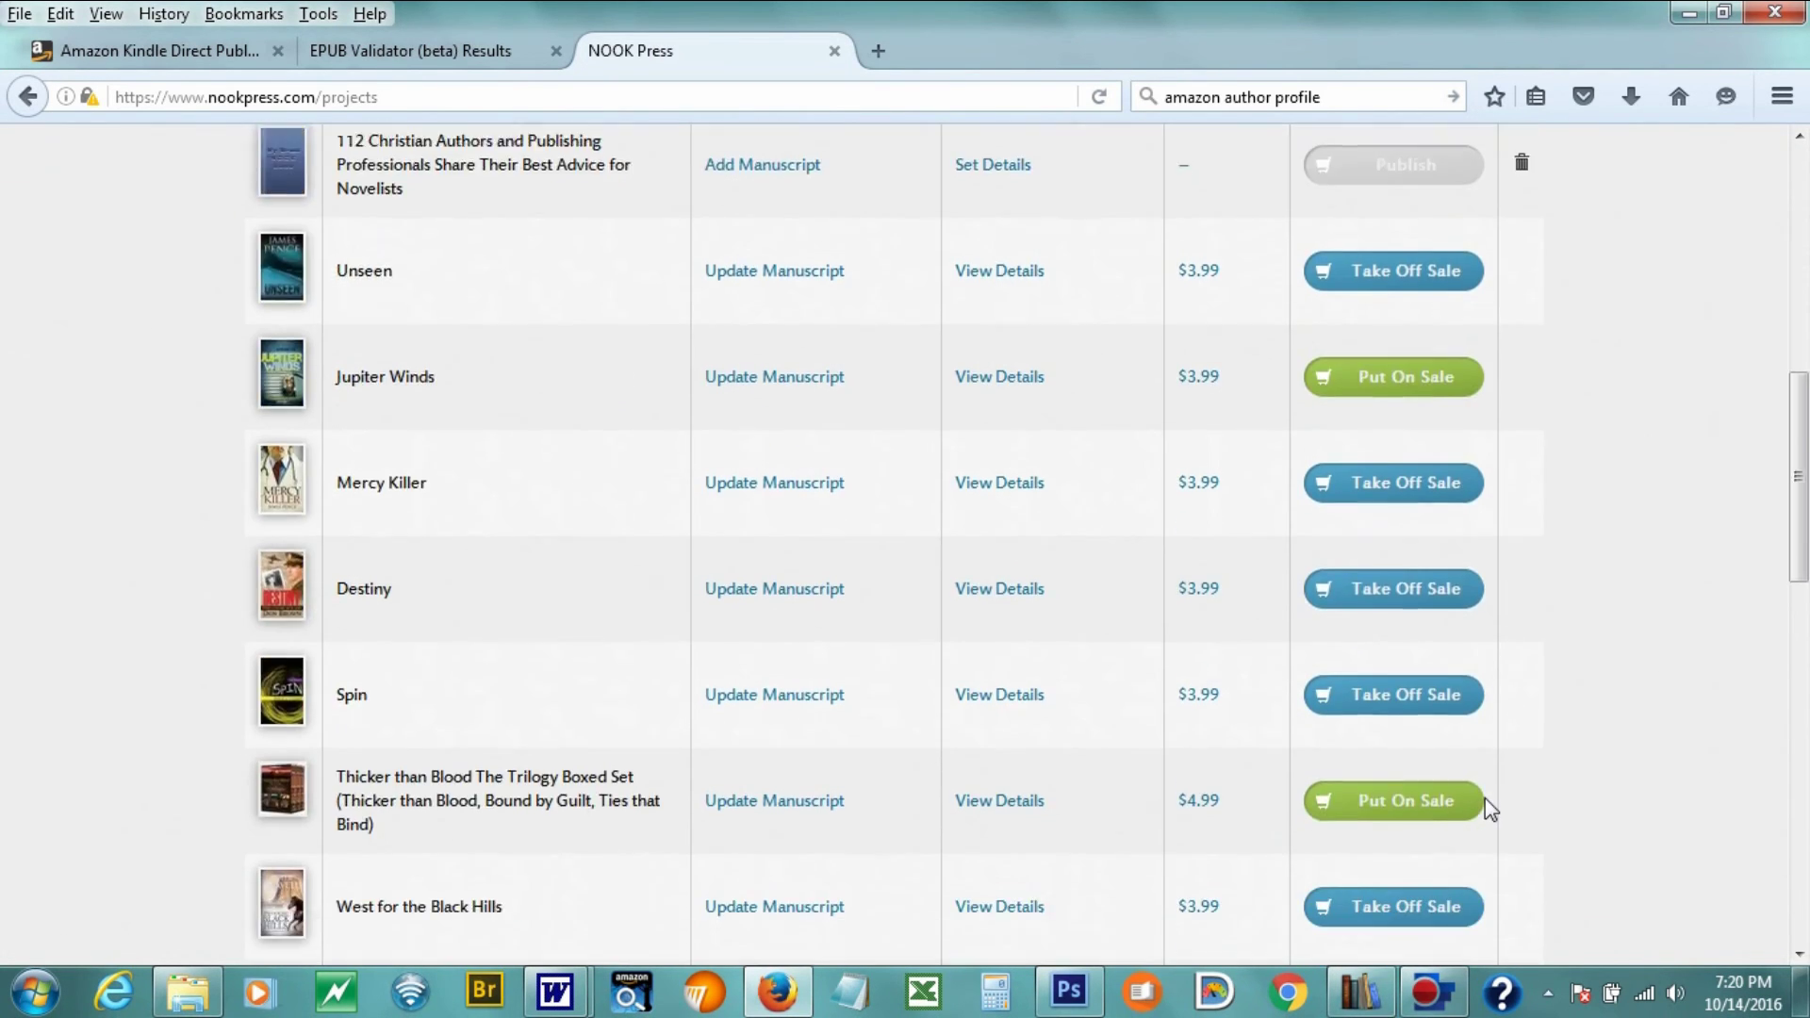
pyautogui.scroll(-5, 1485, 799)
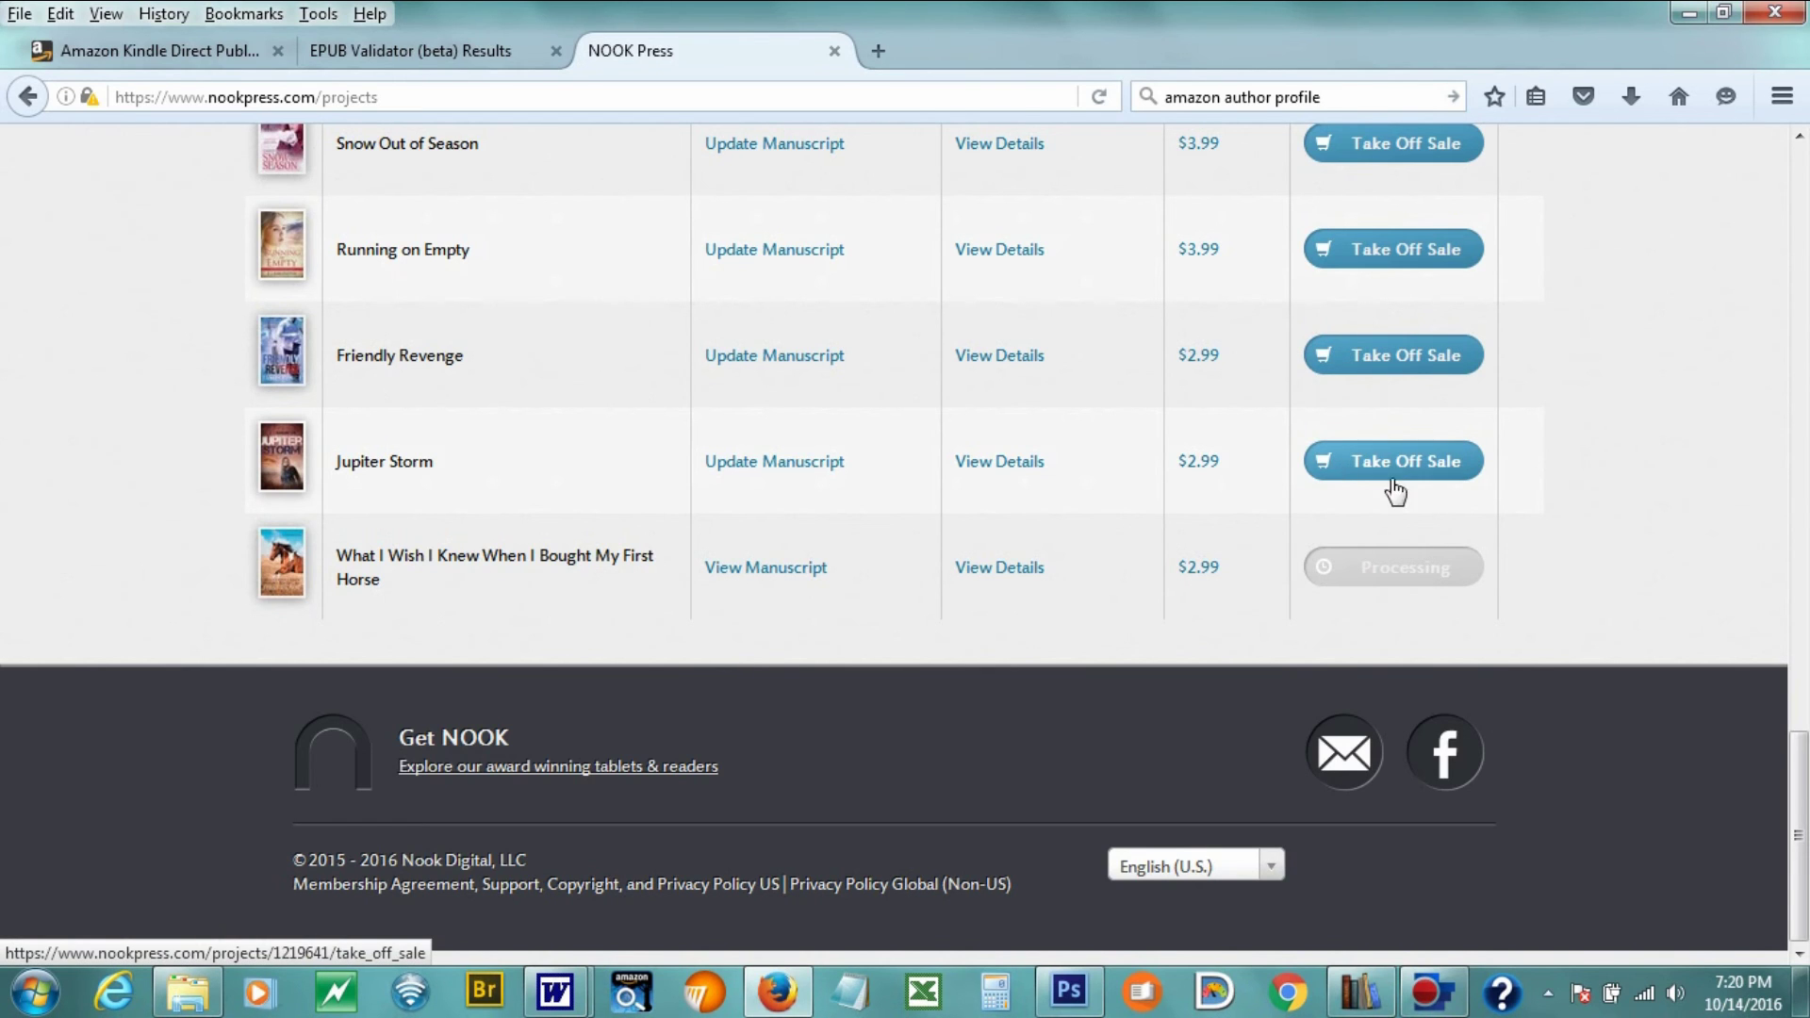
pyautogui.moveTo(1798, 853); pyautogui.dragTo(1796, 524)
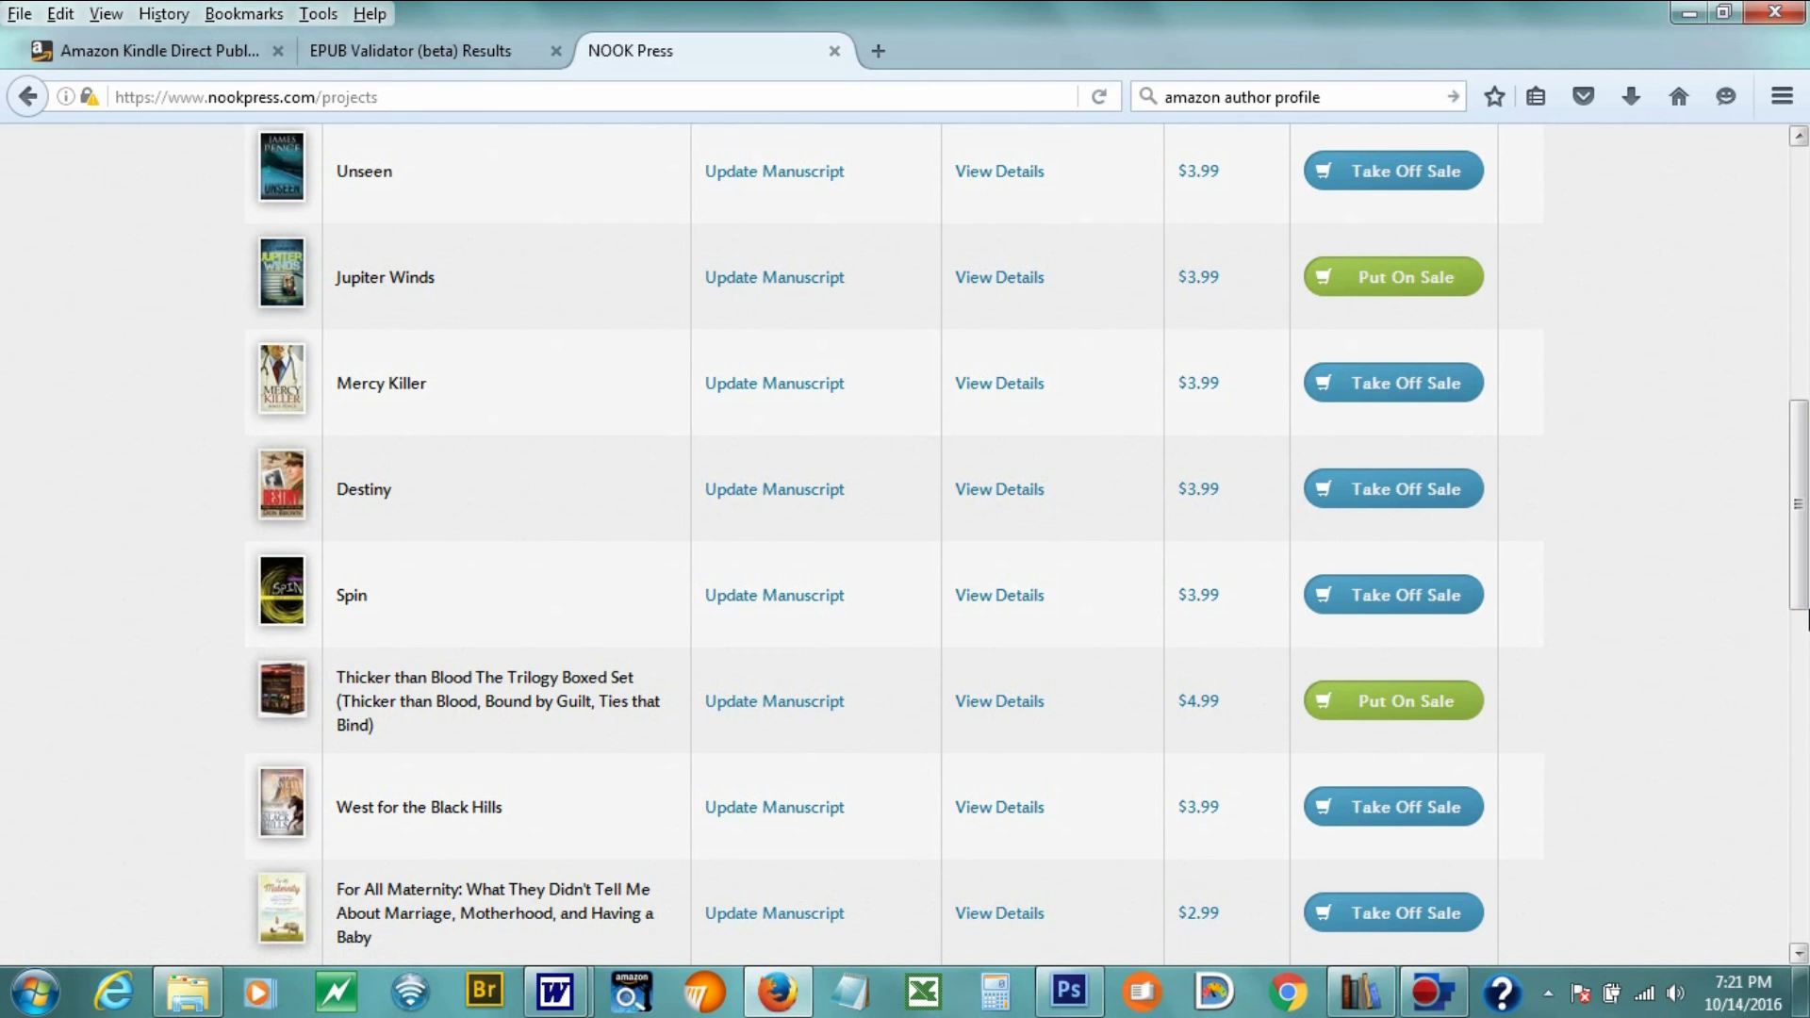
pyautogui.scroll(15, 1772, 396)
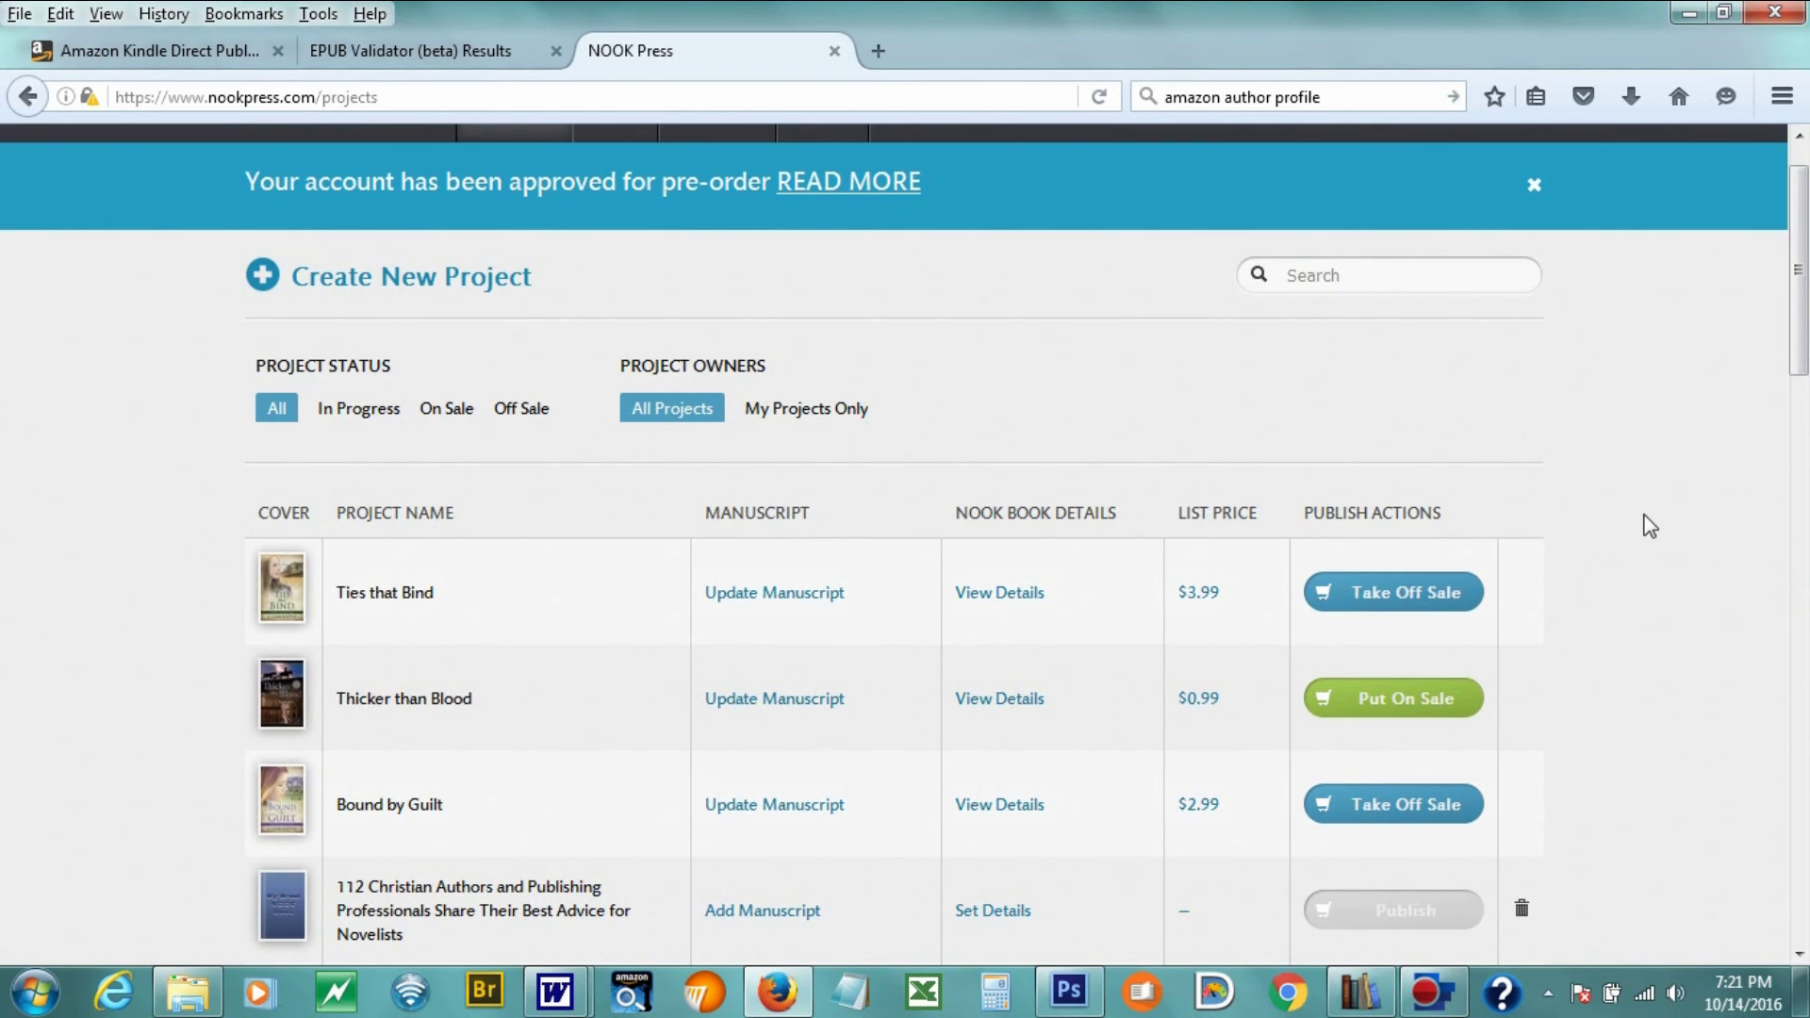
pyautogui.scroll(1, 1650, 526)
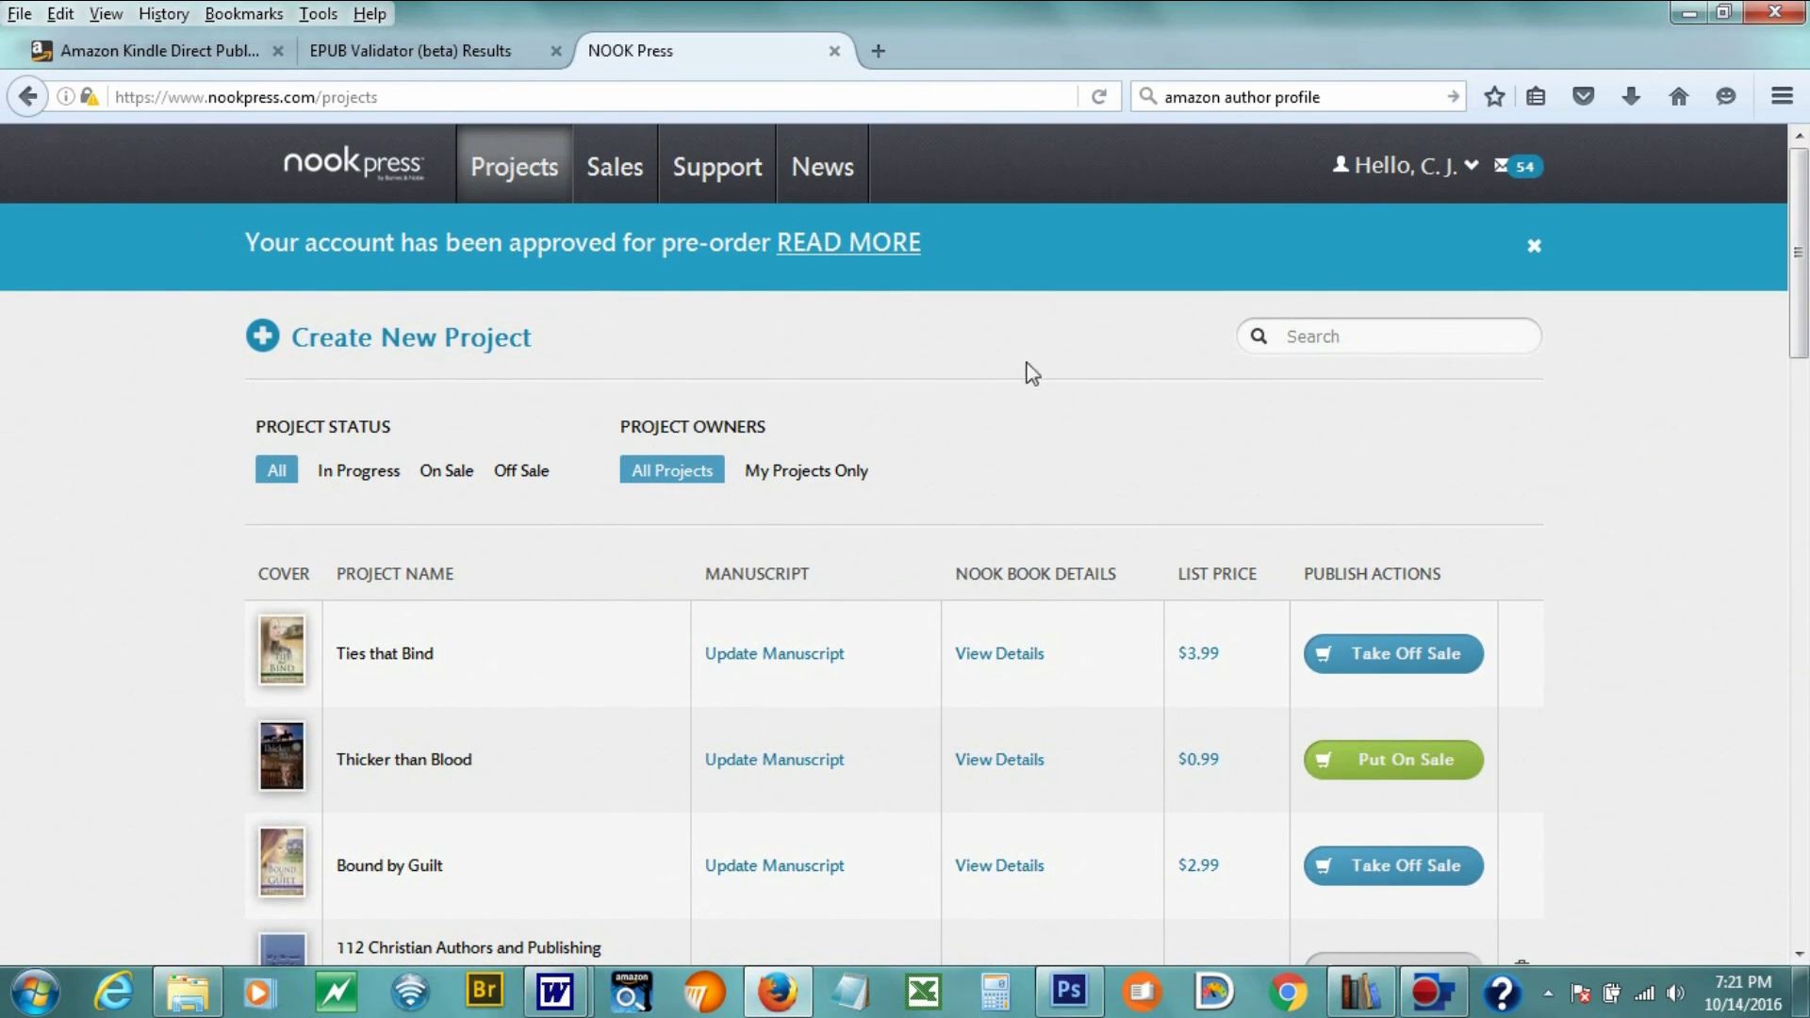